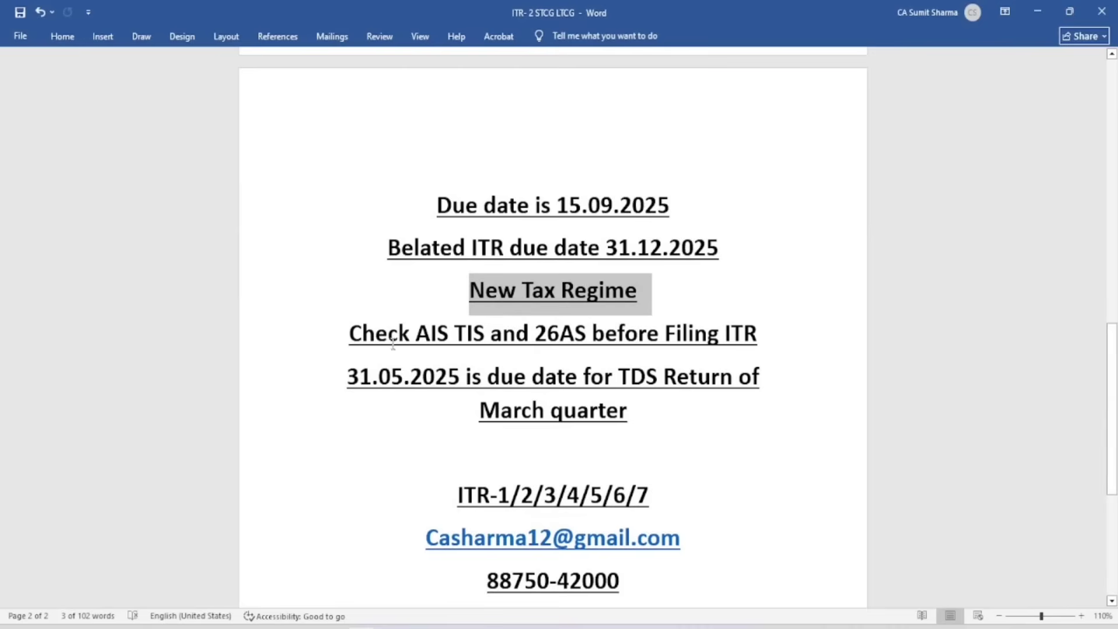
# Read the Word notes' AIS, TIS and 26AS reminder and contact lines, then bring up the Excel P&L
pyautogui.moveTo(349, 333); pyautogui.dragTo(821, 333)
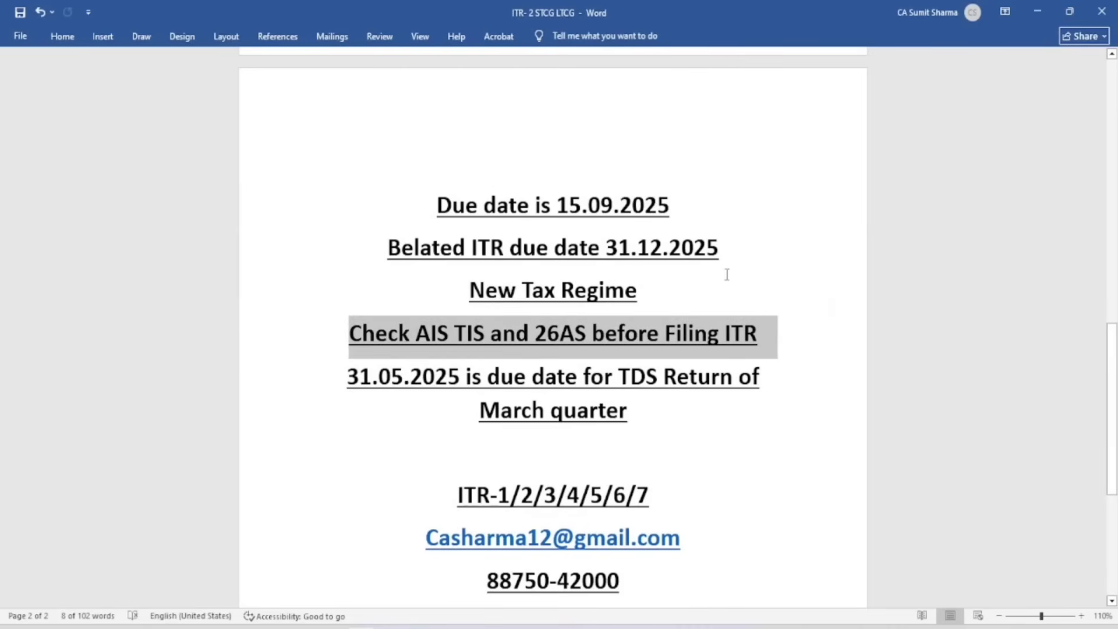
pyautogui.scroll(-3, 726, 275)
pyautogui.scroll(-2, 716, 285)
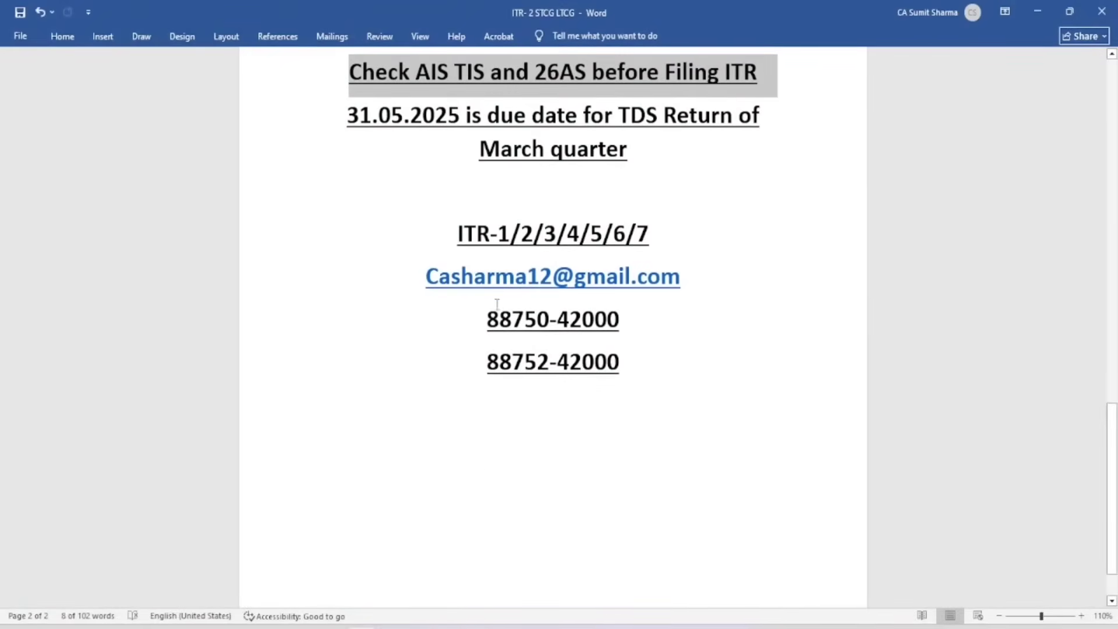
pyautogui.moveTo(488, 232); pyautogui.dragTo(653, 364)
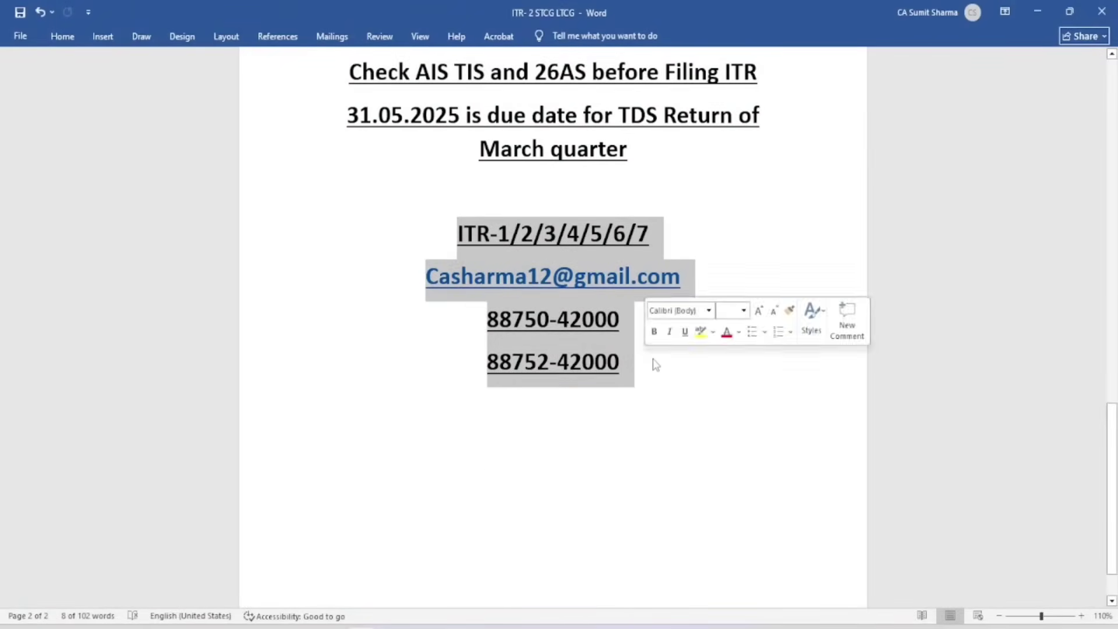
pyautogui.click(726, 386)
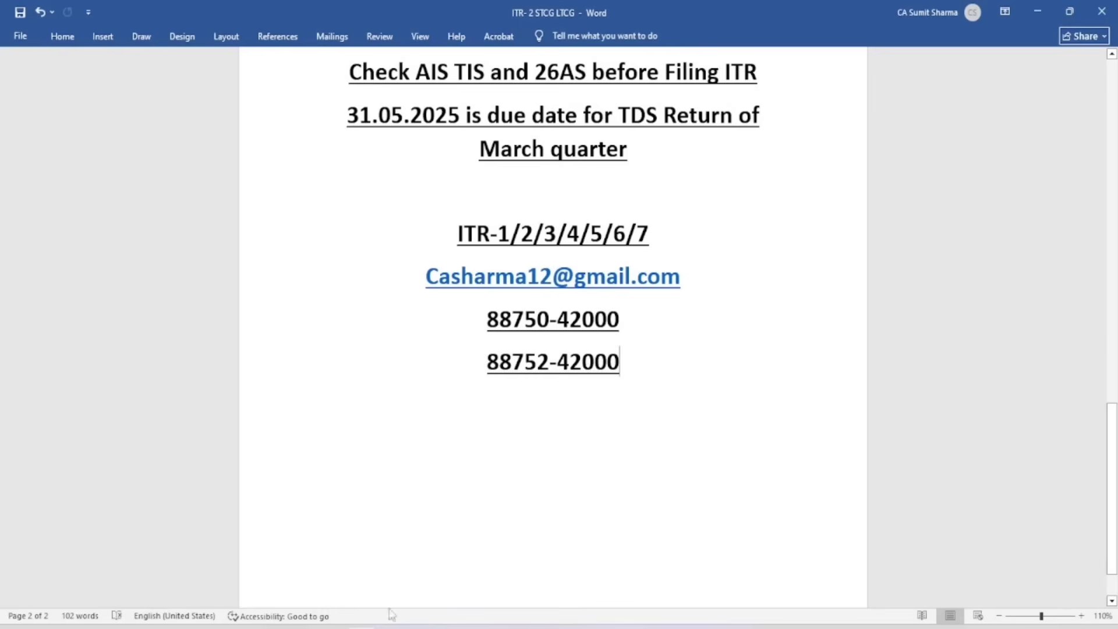
pyautogui.click(335, 628)
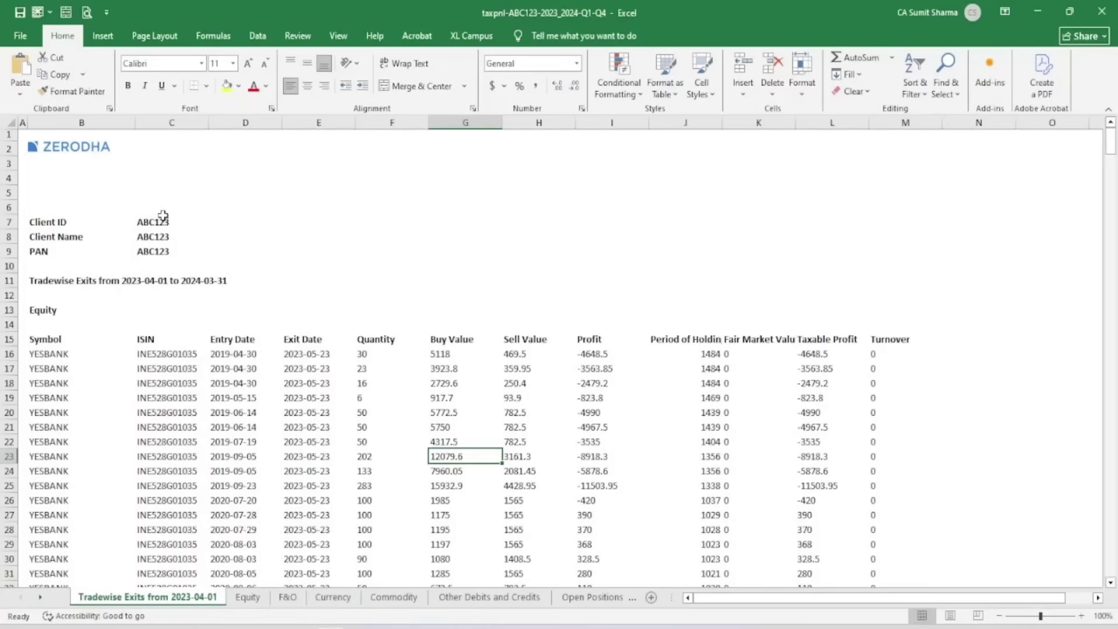
# Open the Zerodha P&L's Equity sheet and locate the intraday, short-term and long-term profit rows
pyautogui.click(89, 158)
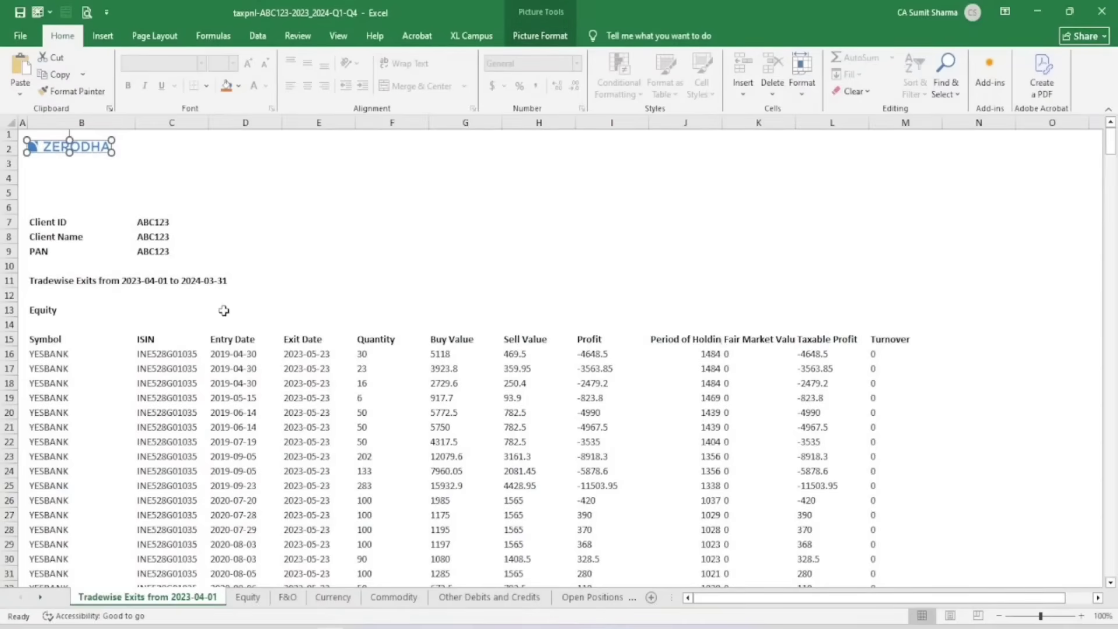
pyautogui.scroll(-3, 192, 313)
pyautogui.scroll(-5, 127, 223)
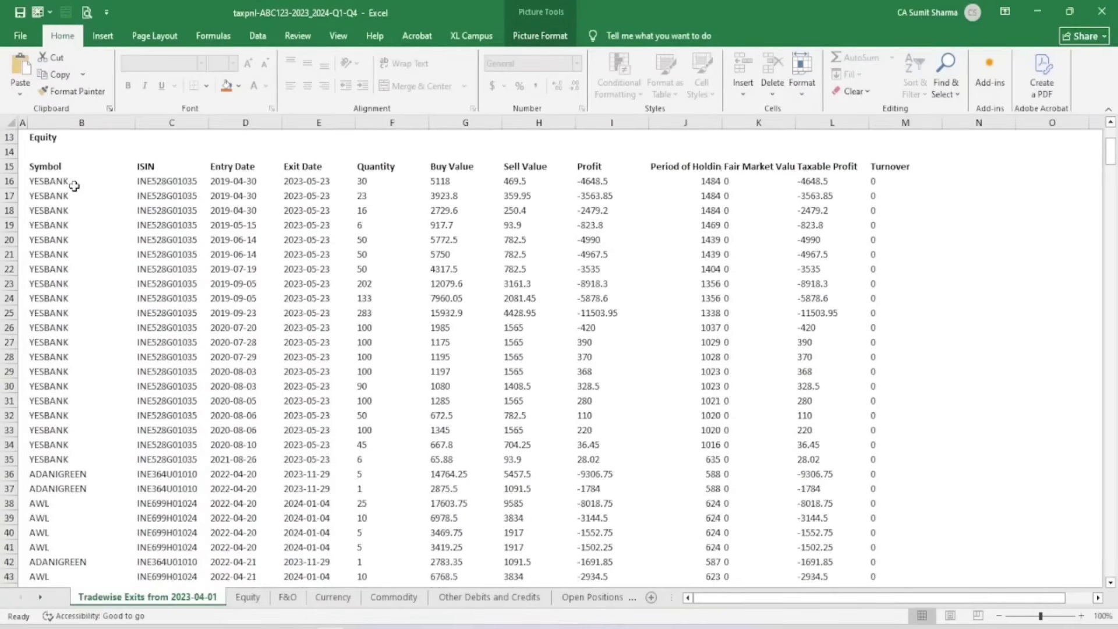
pyautogui.click(247, 596)
pyautogui.scroll(20, 150, 279)
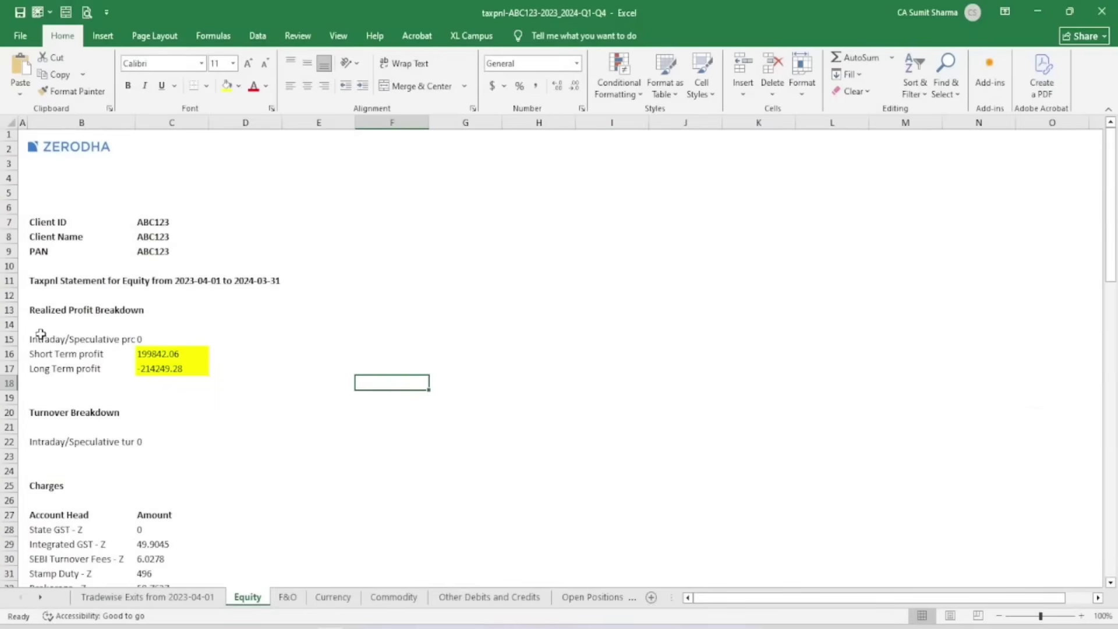
pyautogui.click(41, 339)
pyautogui.click(50, 356)
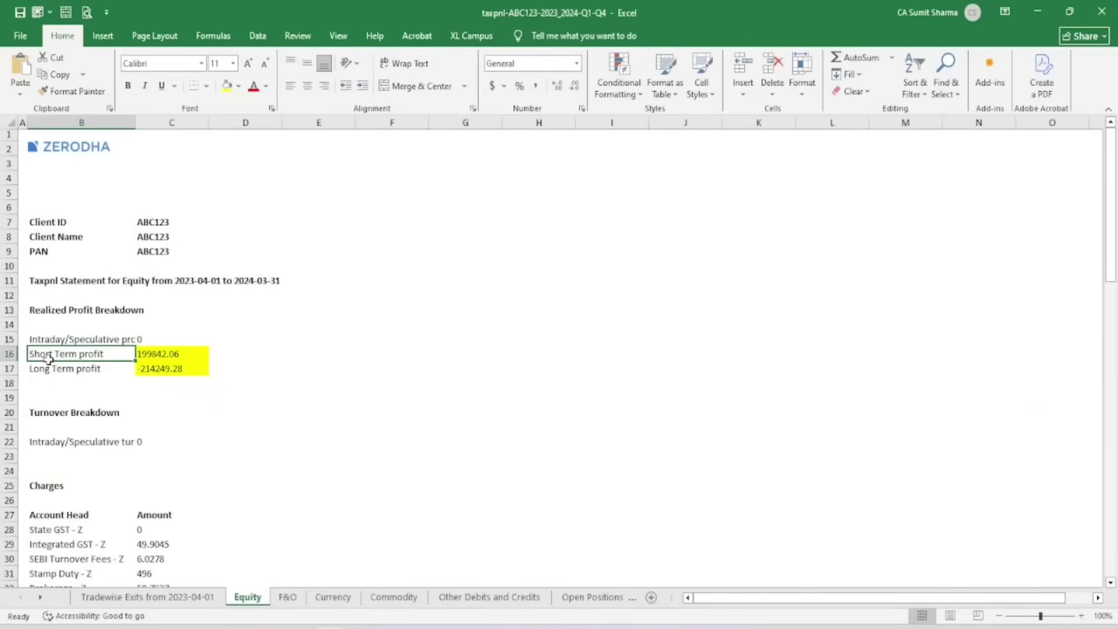
pyautogui.click(52, 371)
# Check short-term profit 199842.06 and long-term -214249.28, then scroll to Long Term Trades
pyautogui.click(159, 355)
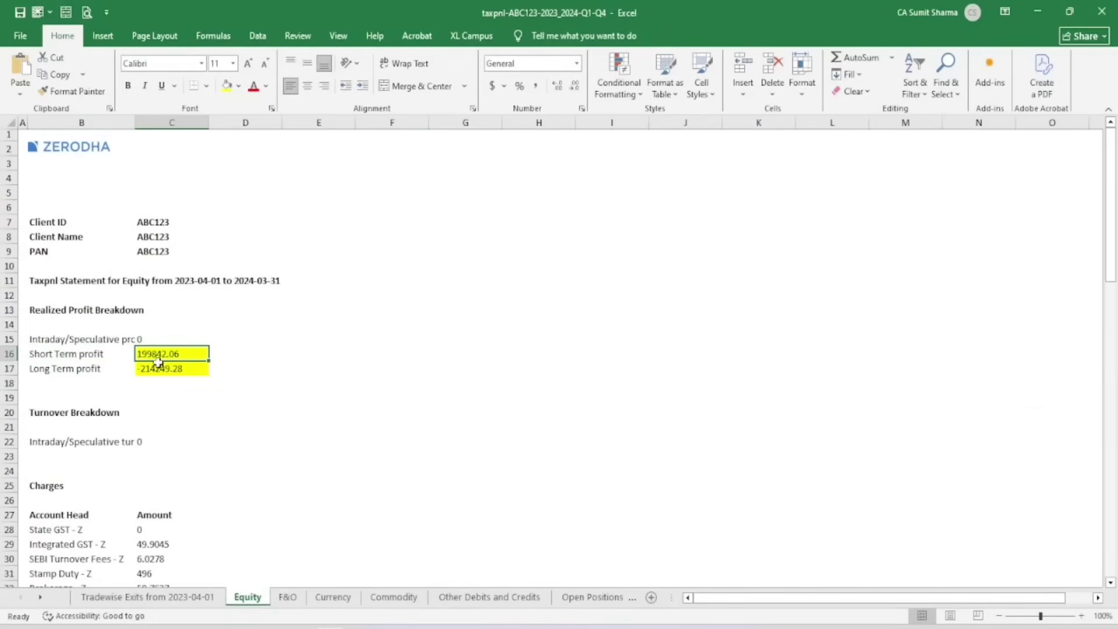
pyautogui.click(157, 369)
pyautogui.scroll(-12, 168, 396)
pyautogui.scroll(-11, 173, 414)
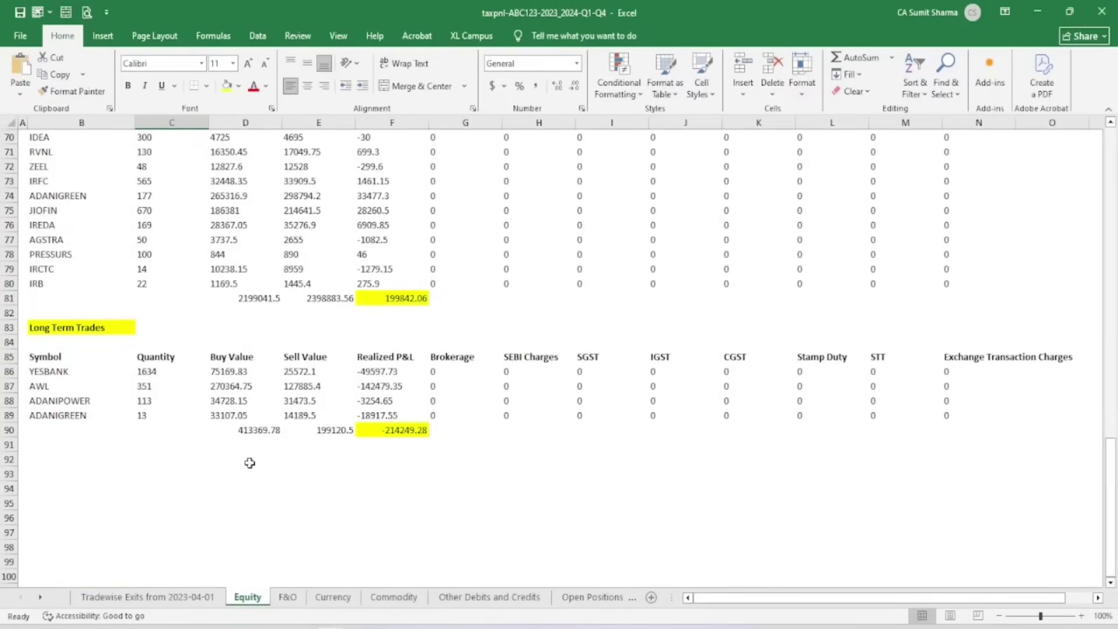
pyautogui.click(331, 628)
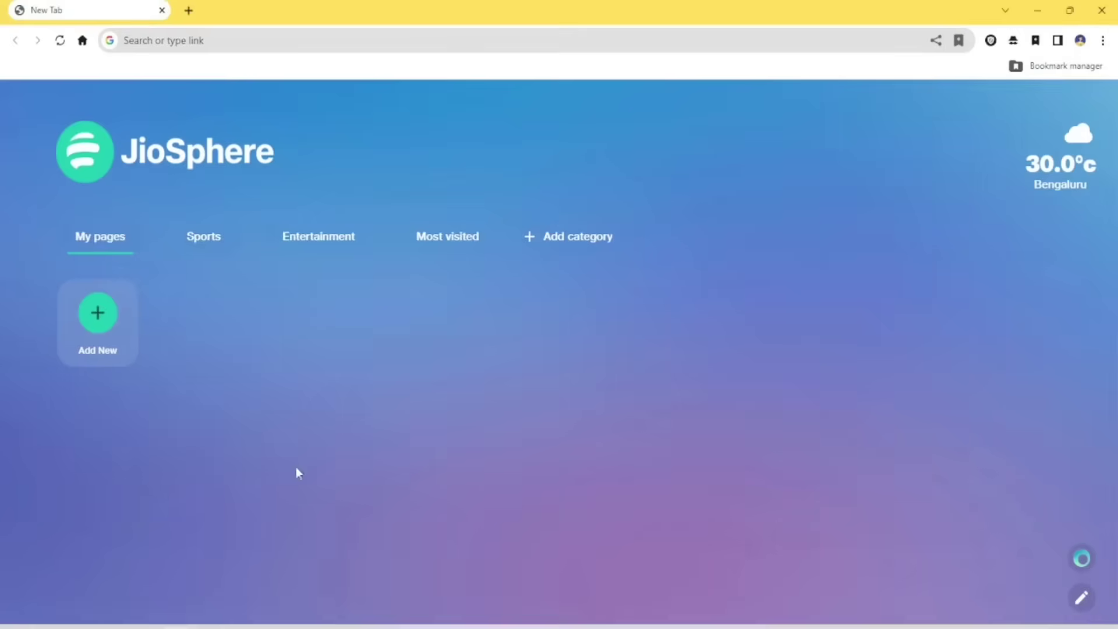
# Search Google for 'income tax login' and open the e-Filing Home Page result
pyautogui.click(197, 38)
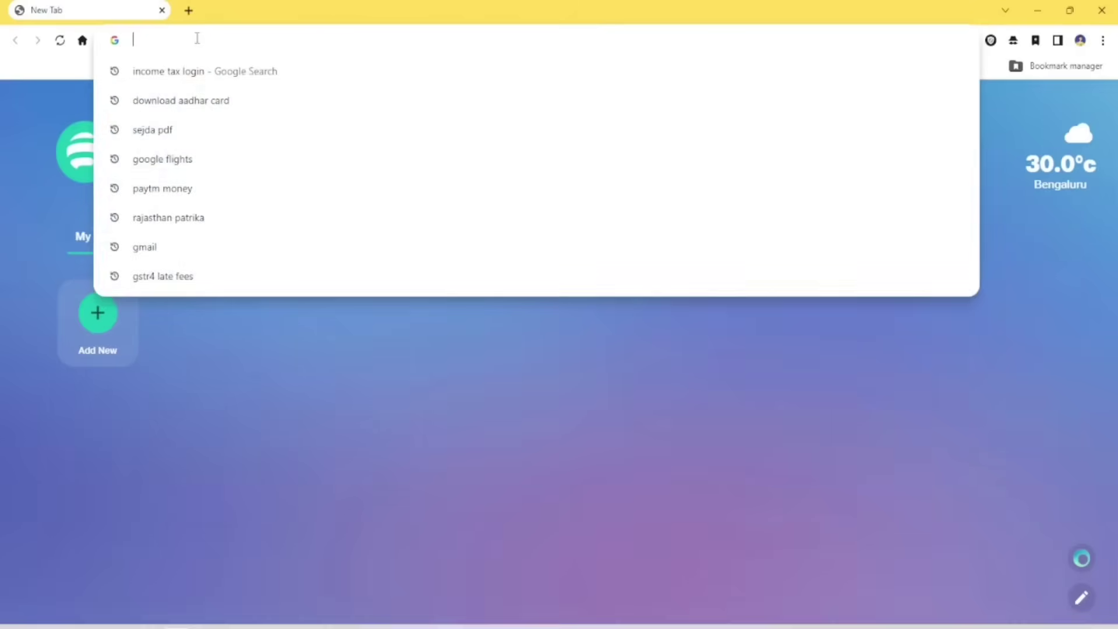
pyautogui.write('inc')
pyautogui.press('Return')
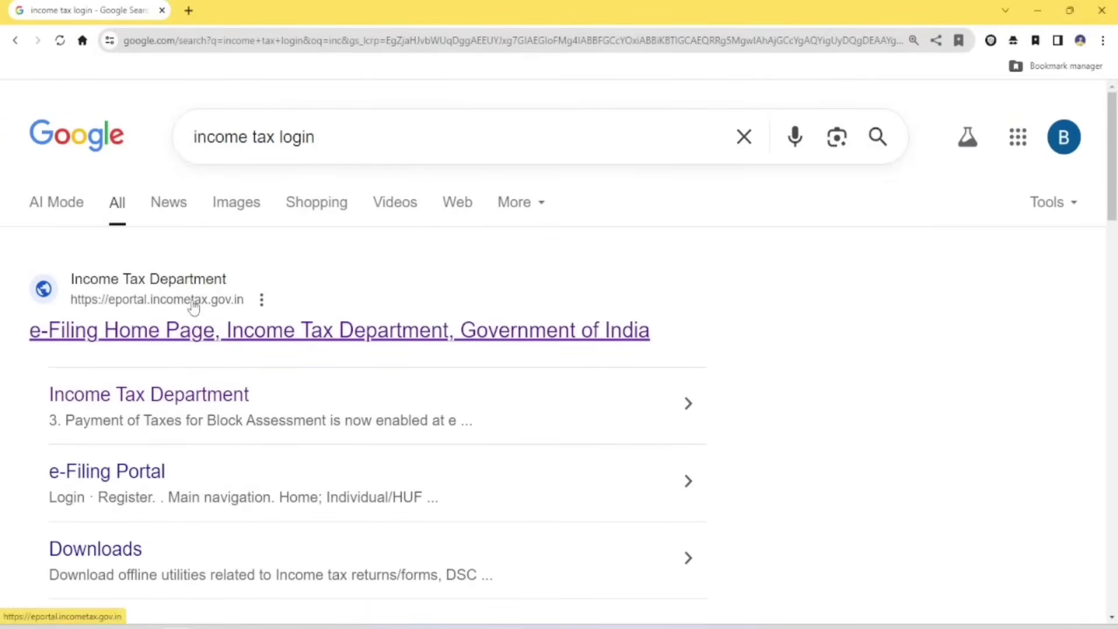
pyautogui.click(176, 339)
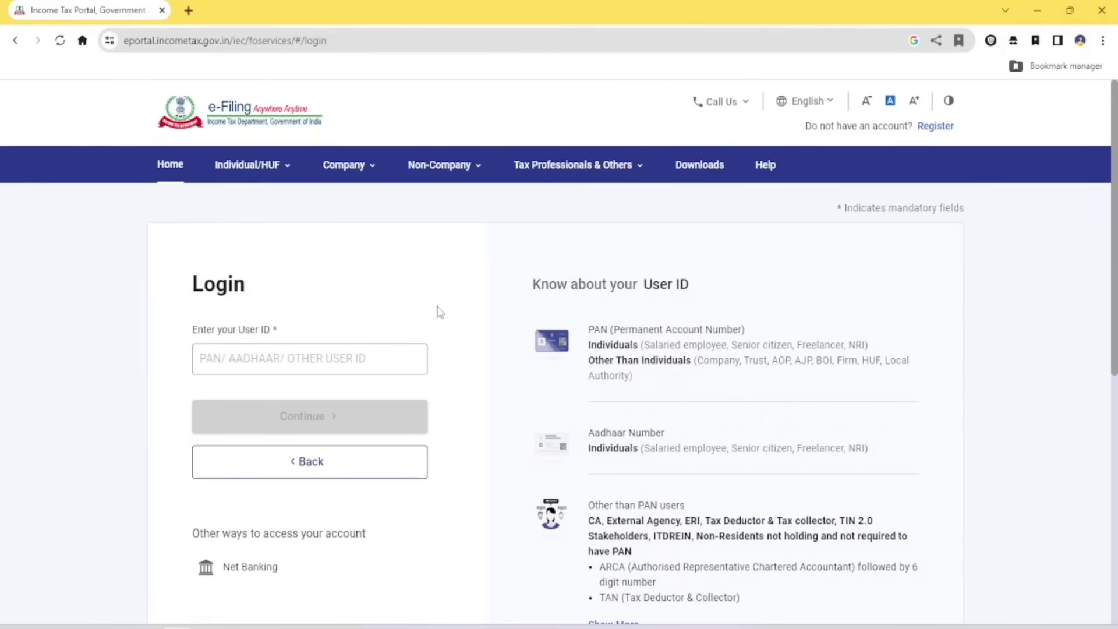
# Zoom the portal to 110% and download the ITR 2 Excel-based utility from Downloads
pyautogui.hotkey('ctrl', '+')
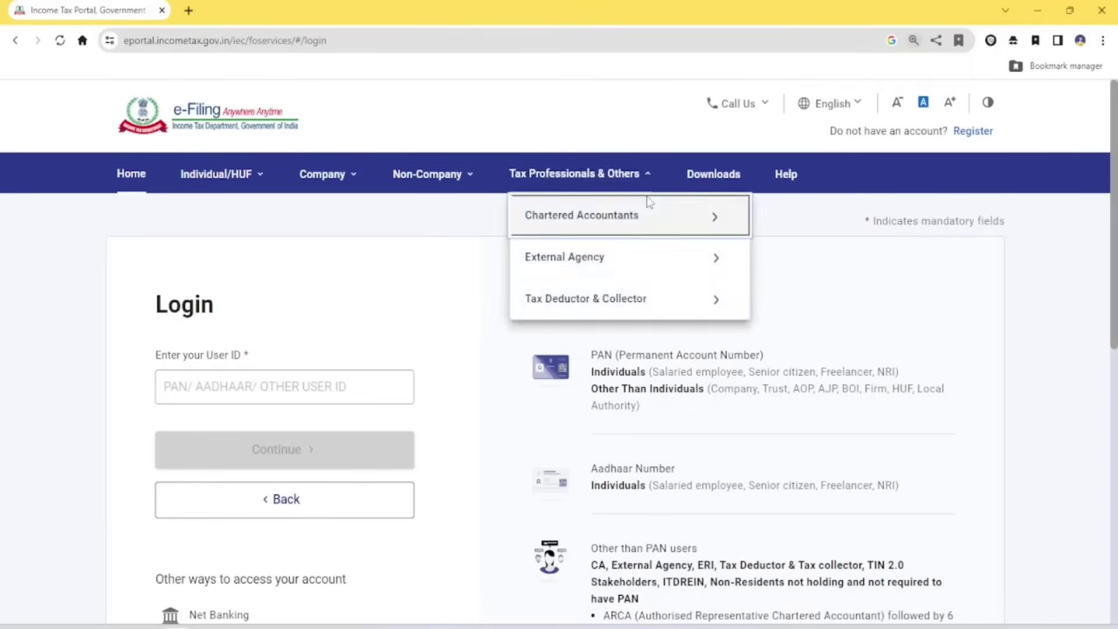
pyautogui.click(717, 181)
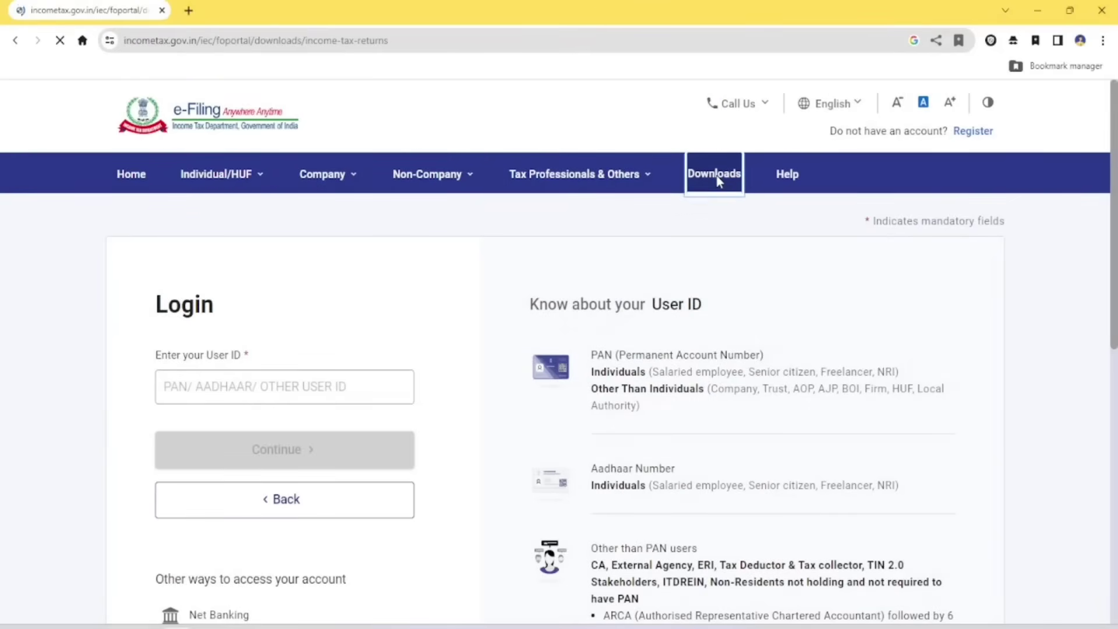
pyautogui.scroll(-4, 582, 187)
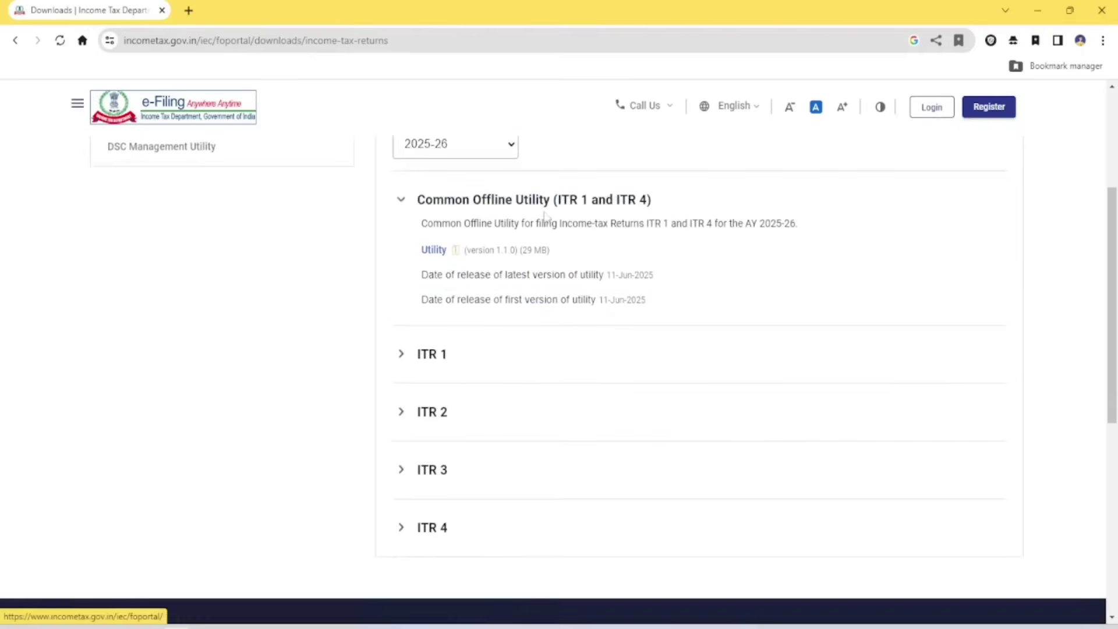
pyautogui.scroll(1, 474, 192)
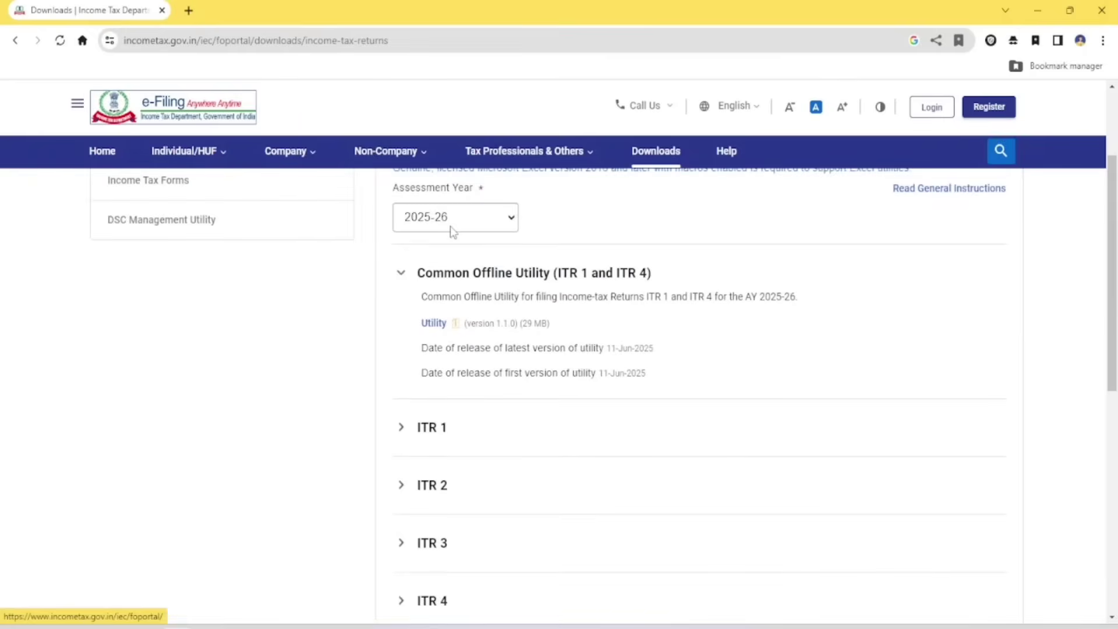
pyautogui.scroll(-4, 466, 250)
pyautogui.click(424, 273)
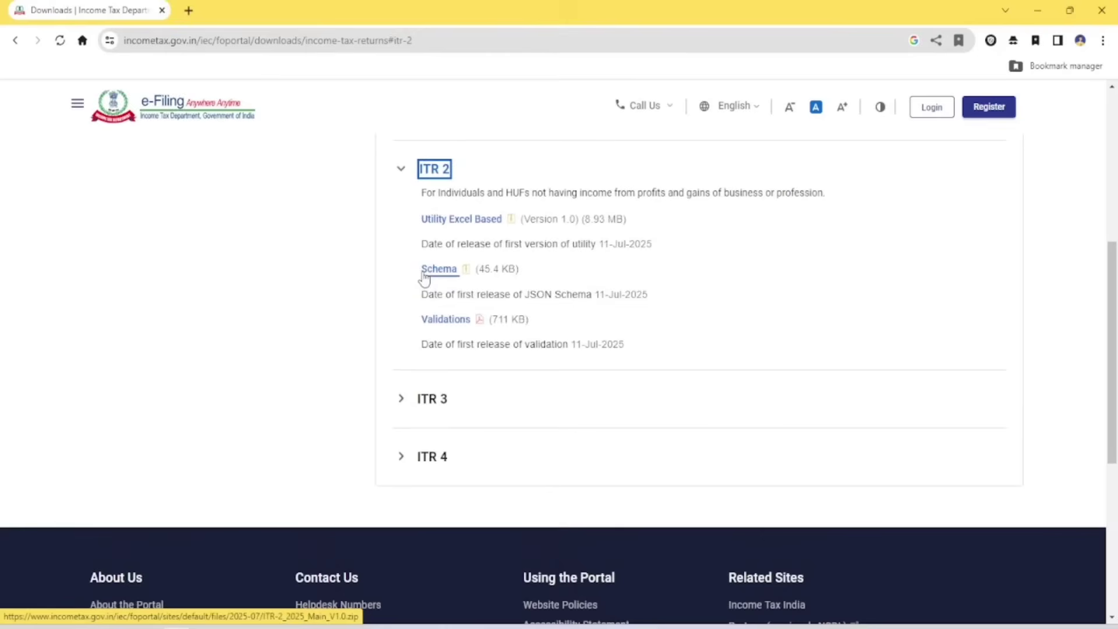
pyautogui.click(439, 225)
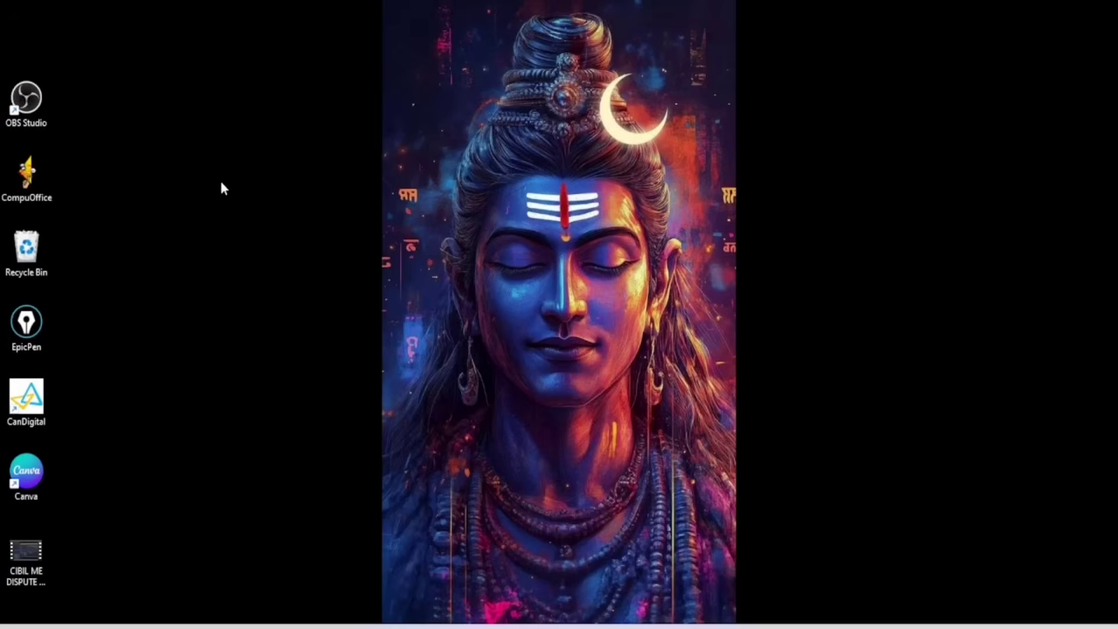
# Paste the downloaded ITR2 zip onto the desktop and move it into place
pyautogui.rightClick(220, 181)
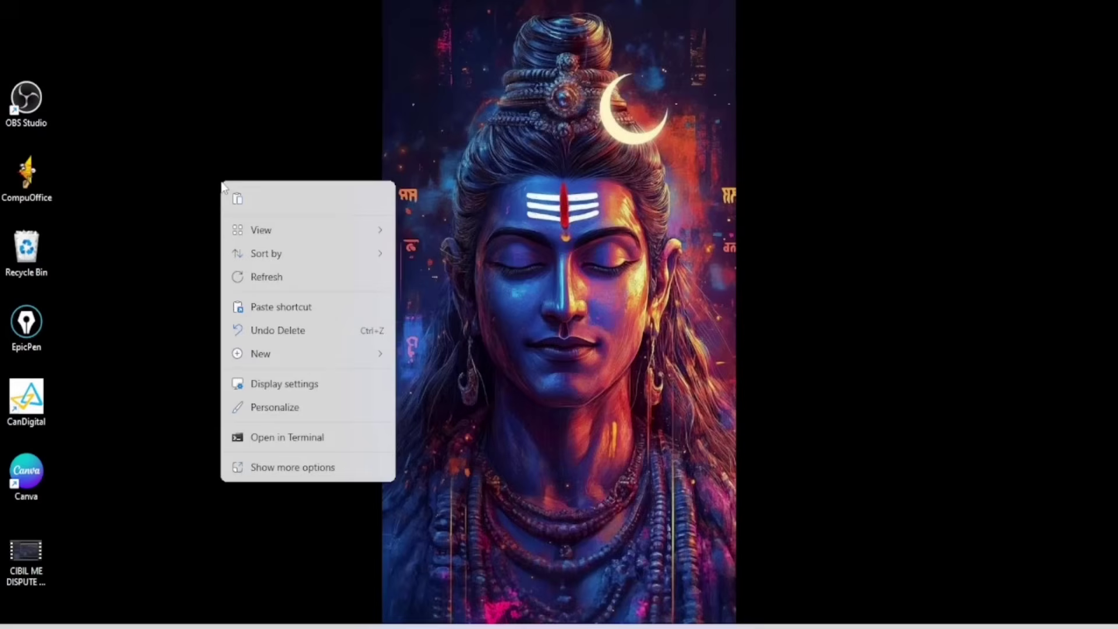
pyautogui.click(237, 200)
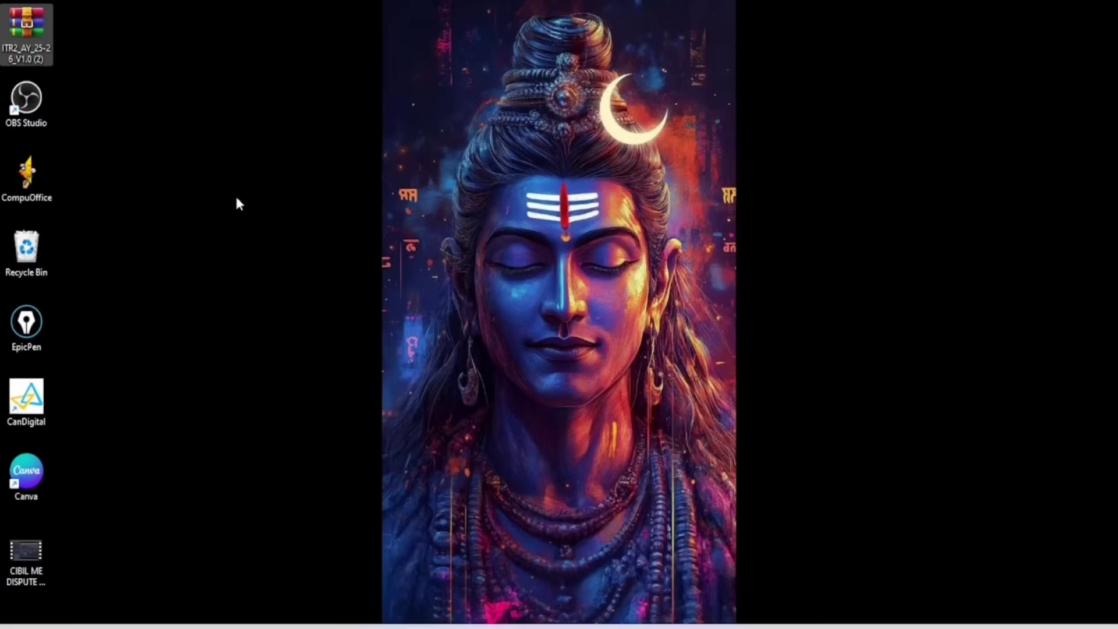
pyautogui.moveTo(23, 41); pyautogui.dragTo(231, 221)
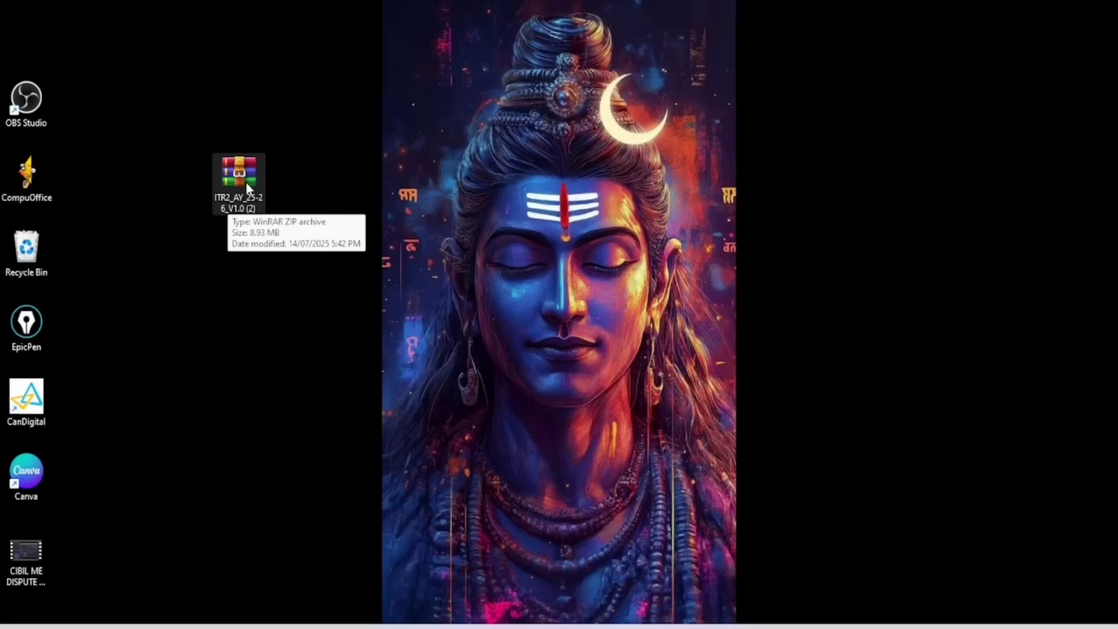
pyautogui.rightClick(230, 170)
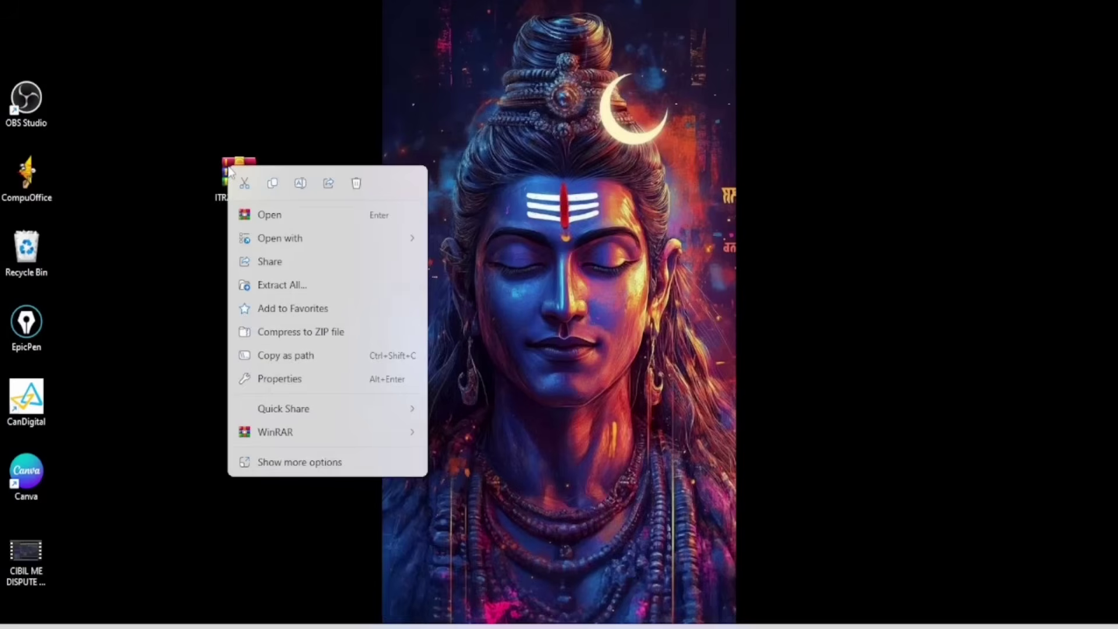
pyautogui.click(294, 463)
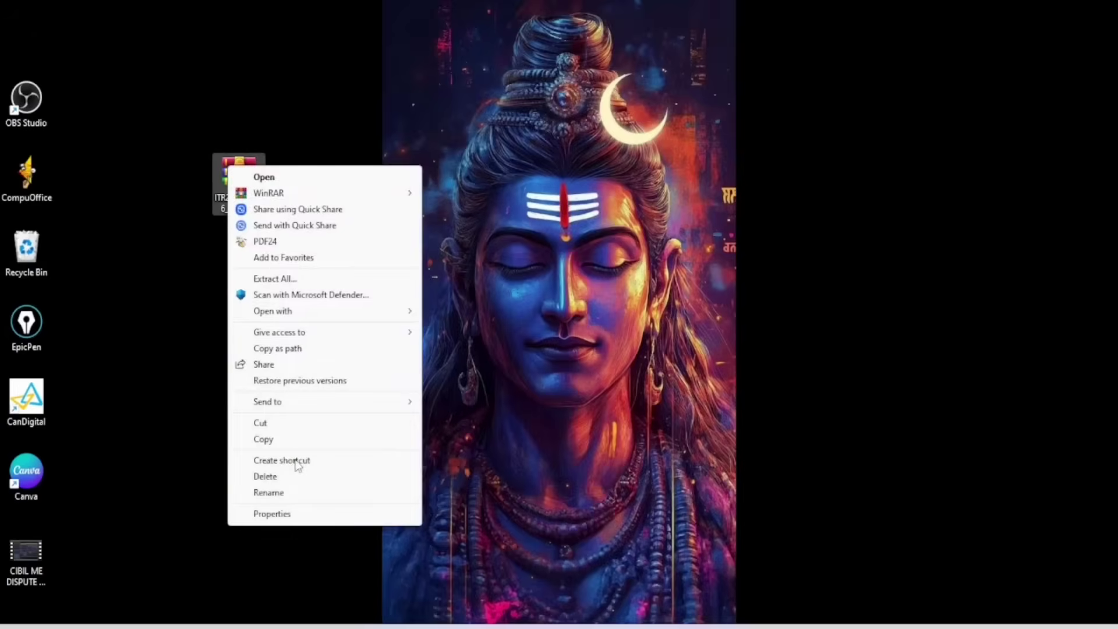
pyautogui.click(225, 277)
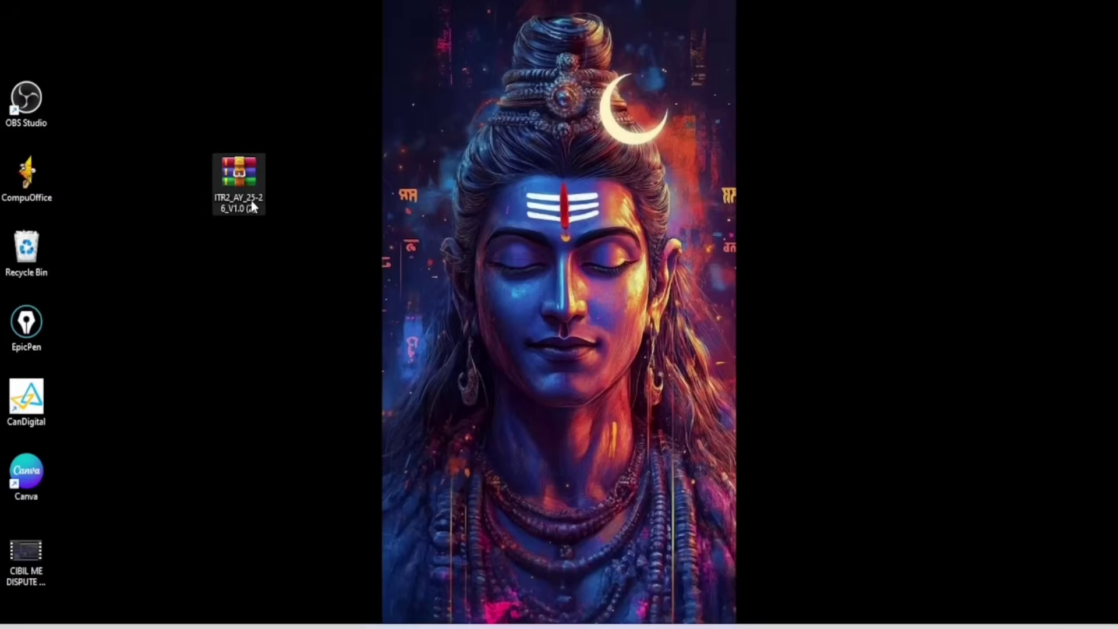
# Extract the ITR2 zip into a desktop folder, placing the zip top-left and the folder below it
pyautogui.rightClick(242, 178)
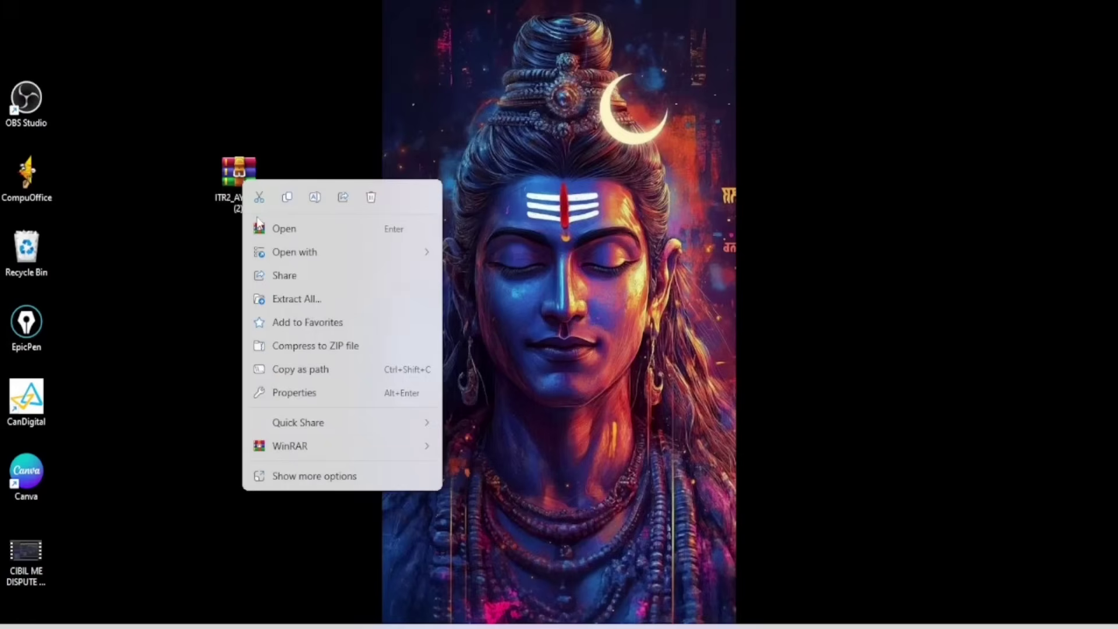
pyautogui.click(292, 299)
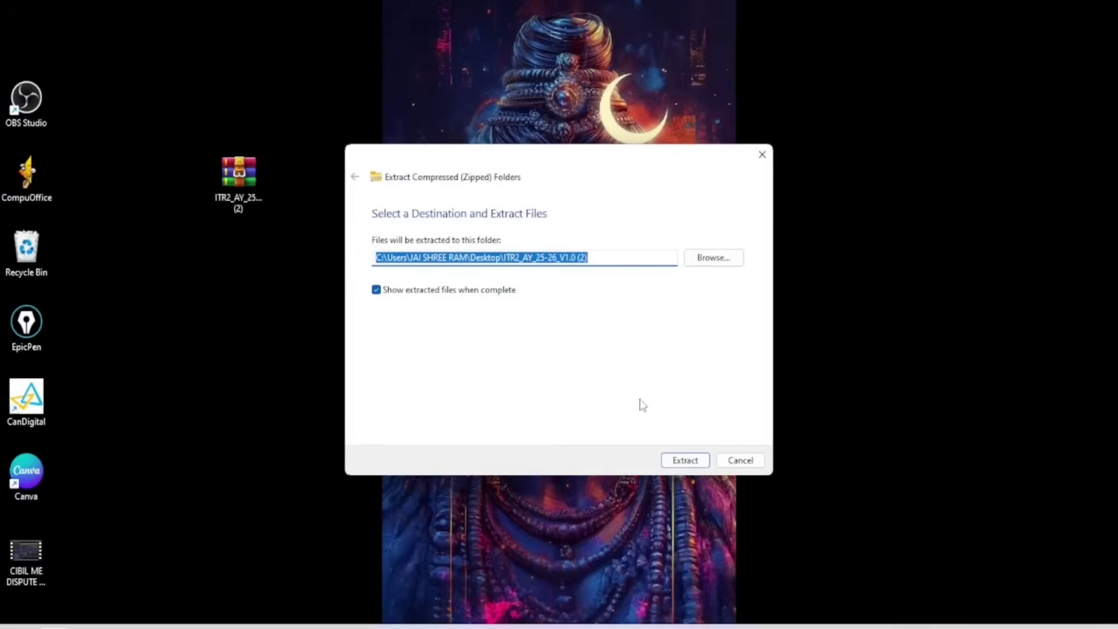
pyautogui.click(686, 460)
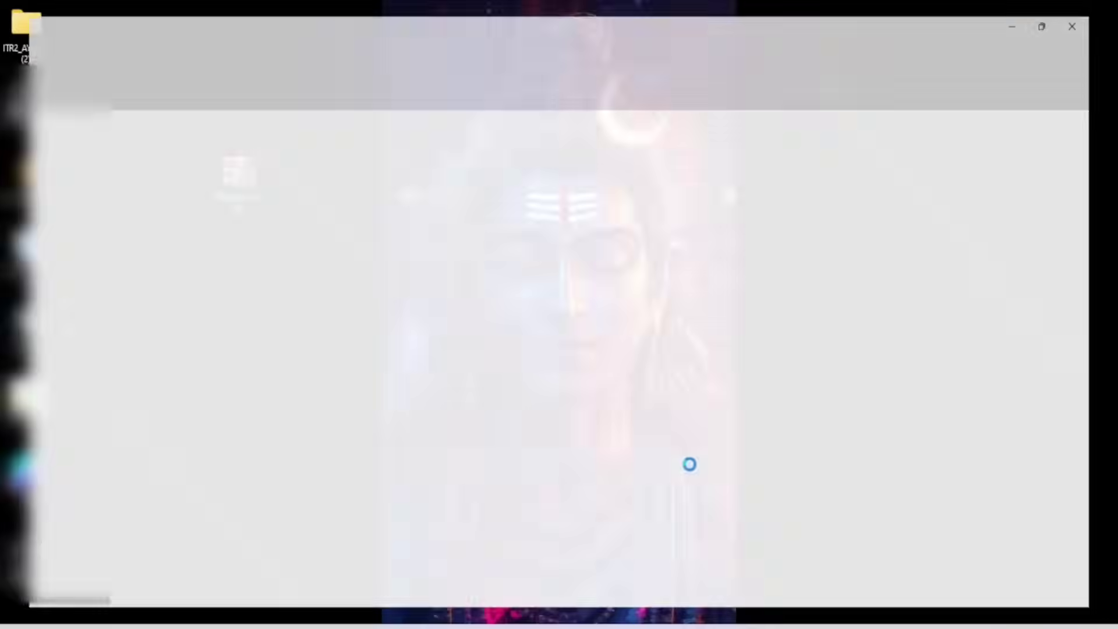
pyautogui.click(1098, 10)
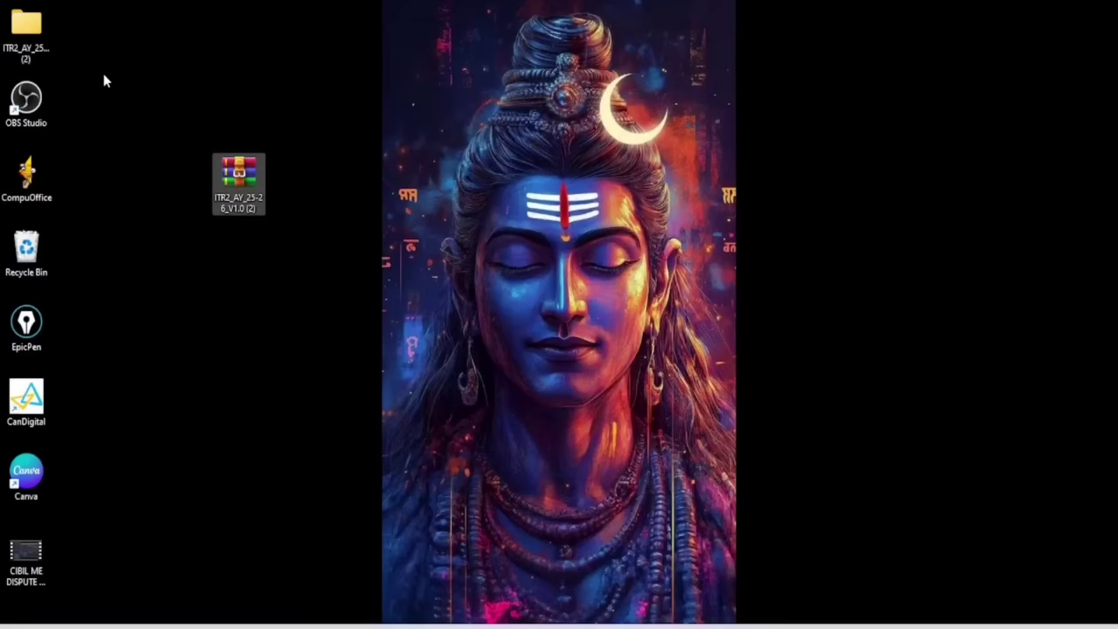
pyautogui.moveTo(28, 24); pyautogui.dragTo(259, 265)
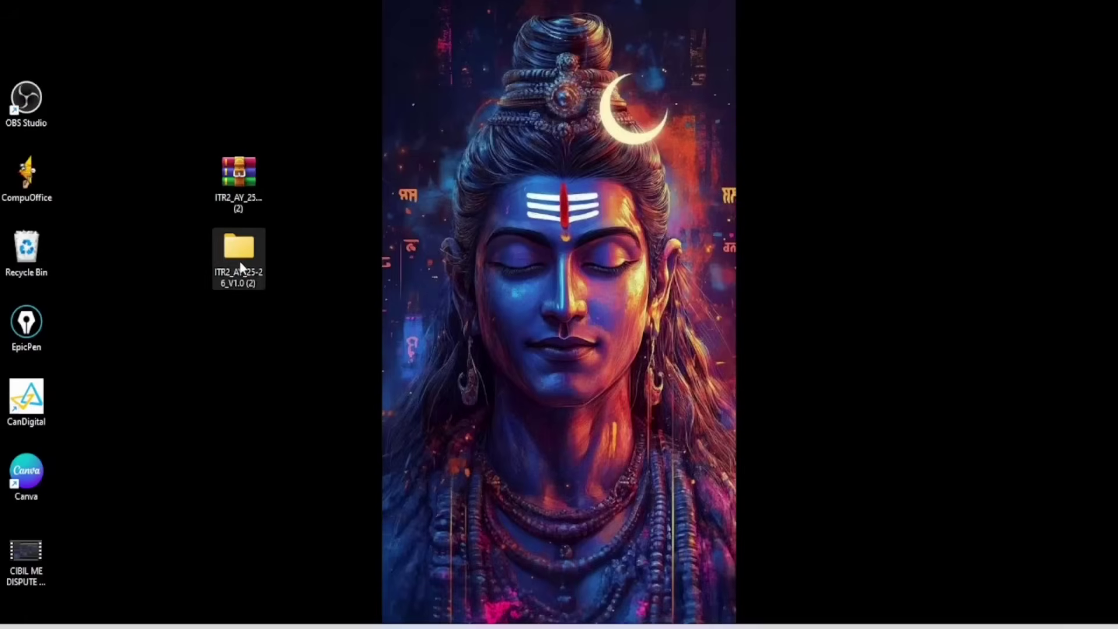
pyautogui.moveTo(239, 175); pyautogui.dragTo(35, 26)
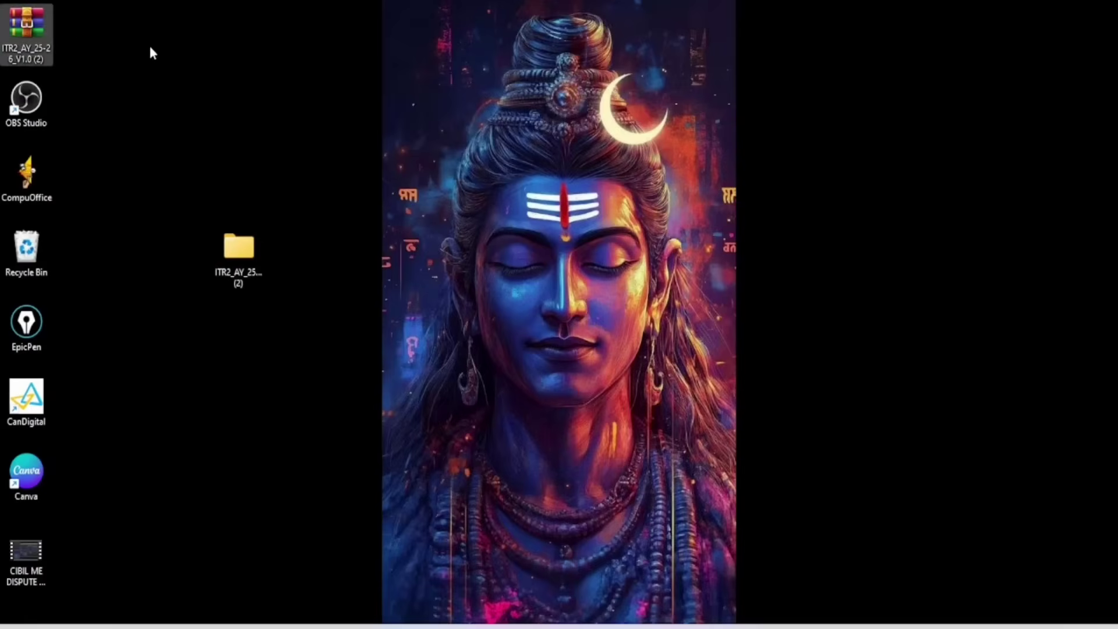
# Open the ITR2_AY_25-26_V1.0 folder and review the utility workbook's file properties
pyautogui.doubleClick(243, 251)
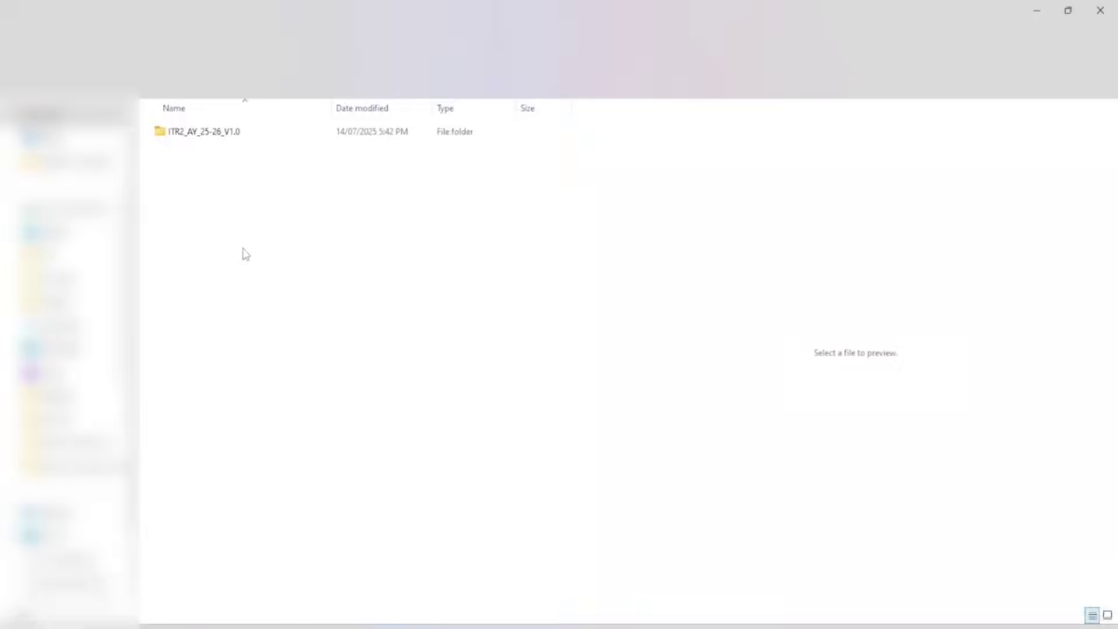
pyautogui.doubleClick(221, 133)
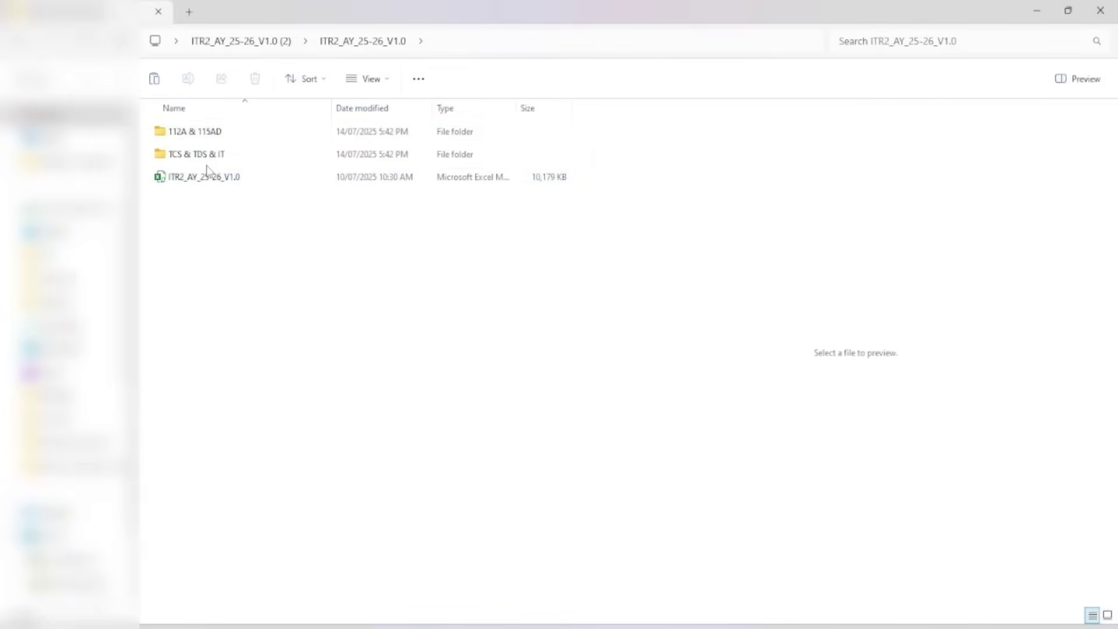
pyautogui.rightClick(205, 180)
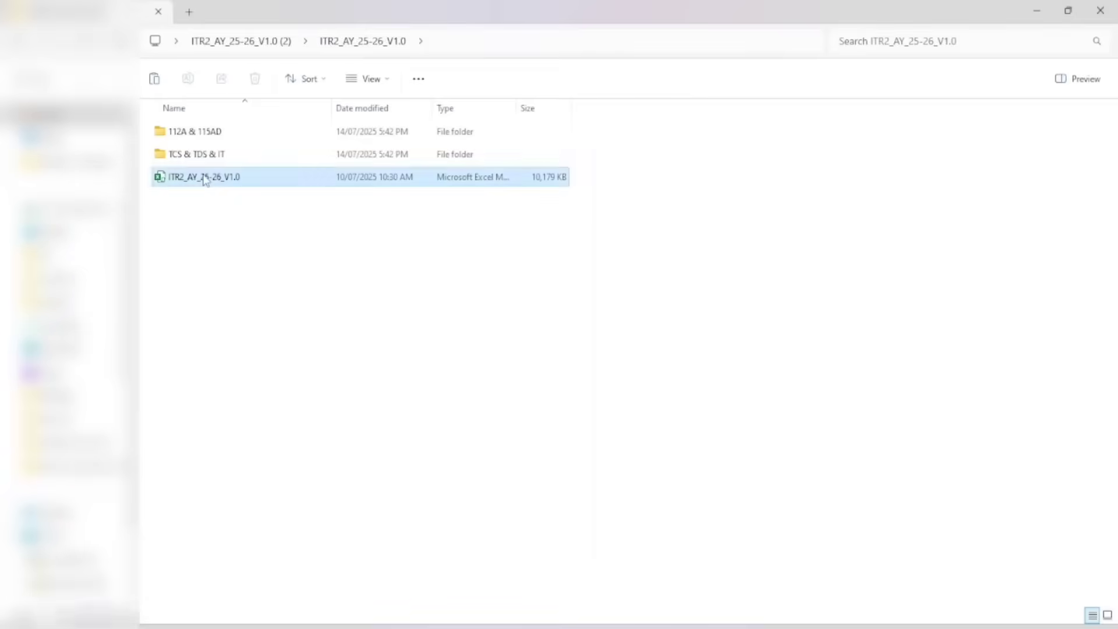
pyautogui.click(292, 494)
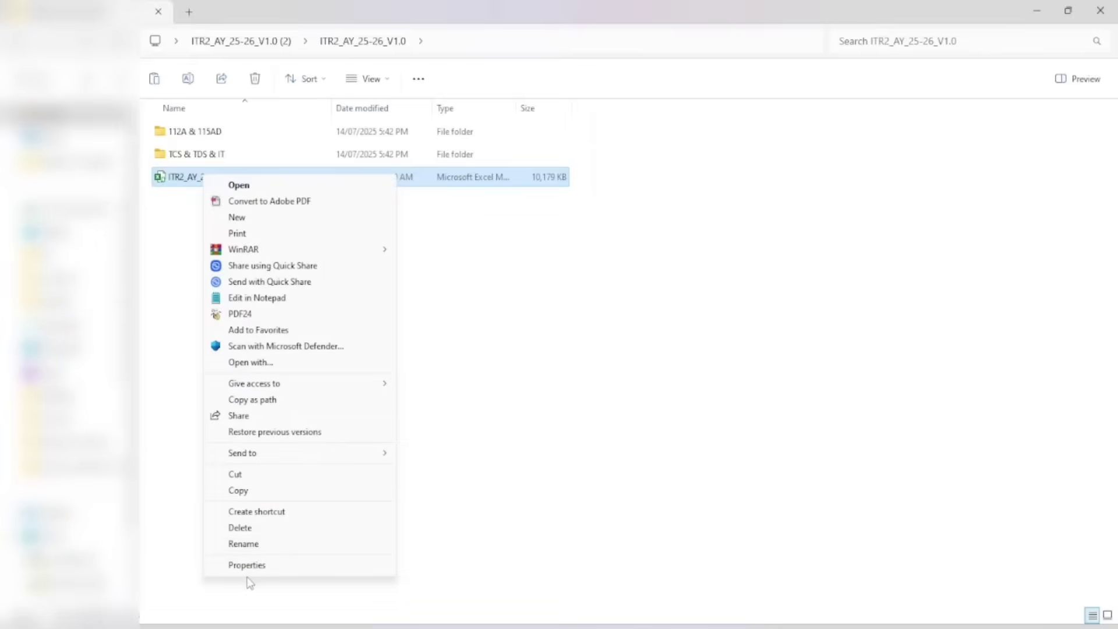
pyautogui.click(252, 565)
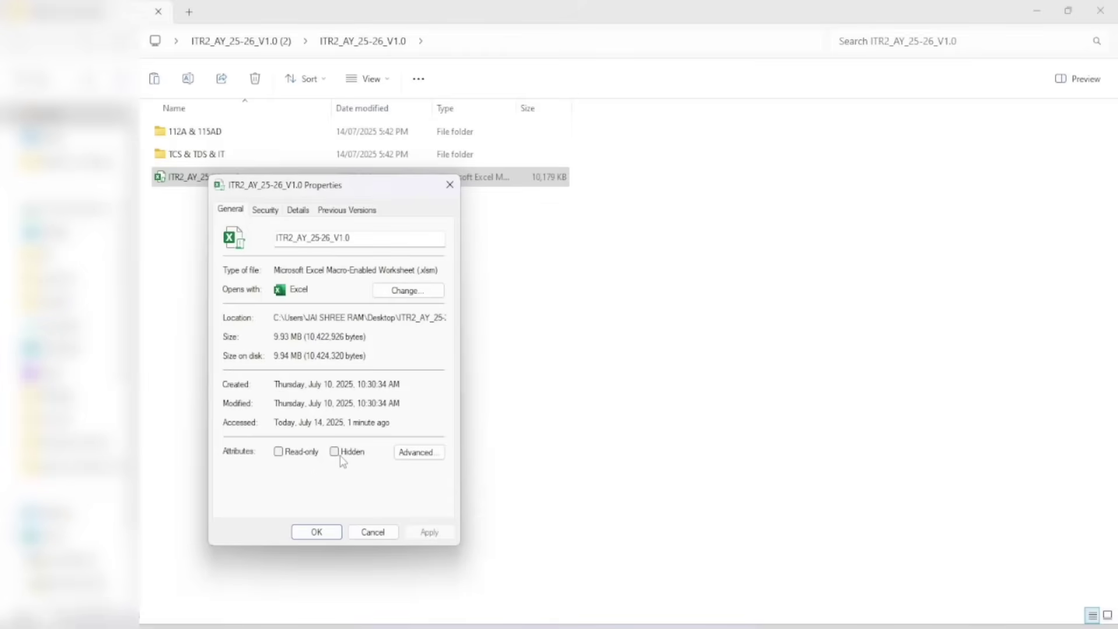
pyautogui.click(315, 532)
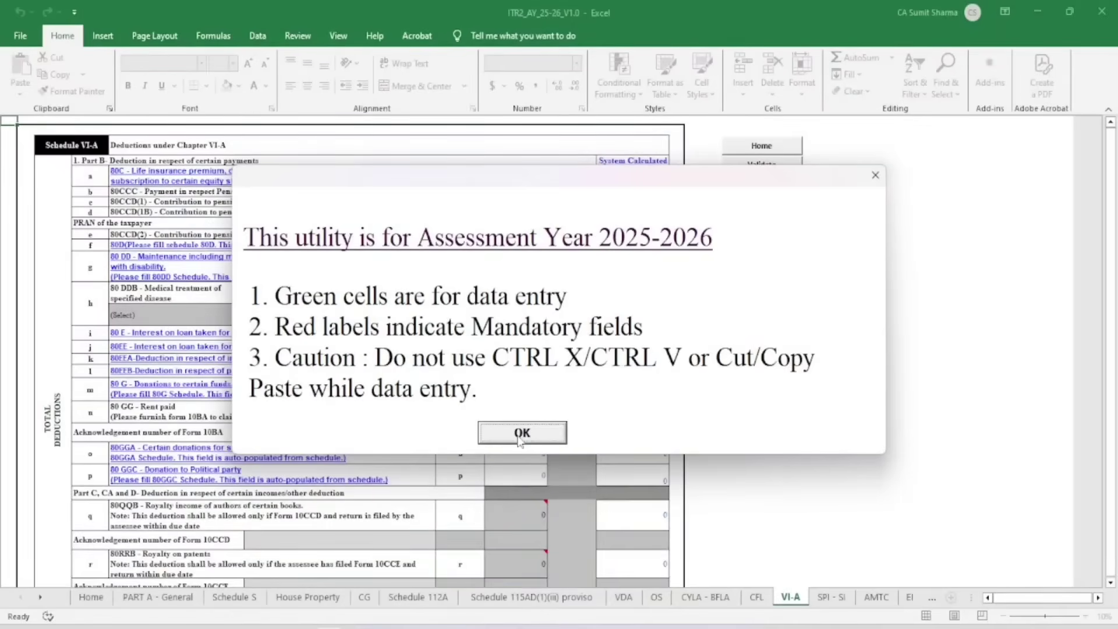
# Dismiss the Assessment Year 2025-2026 notice and go to the PART A - General sheet
pyautogui.click(520, 434)
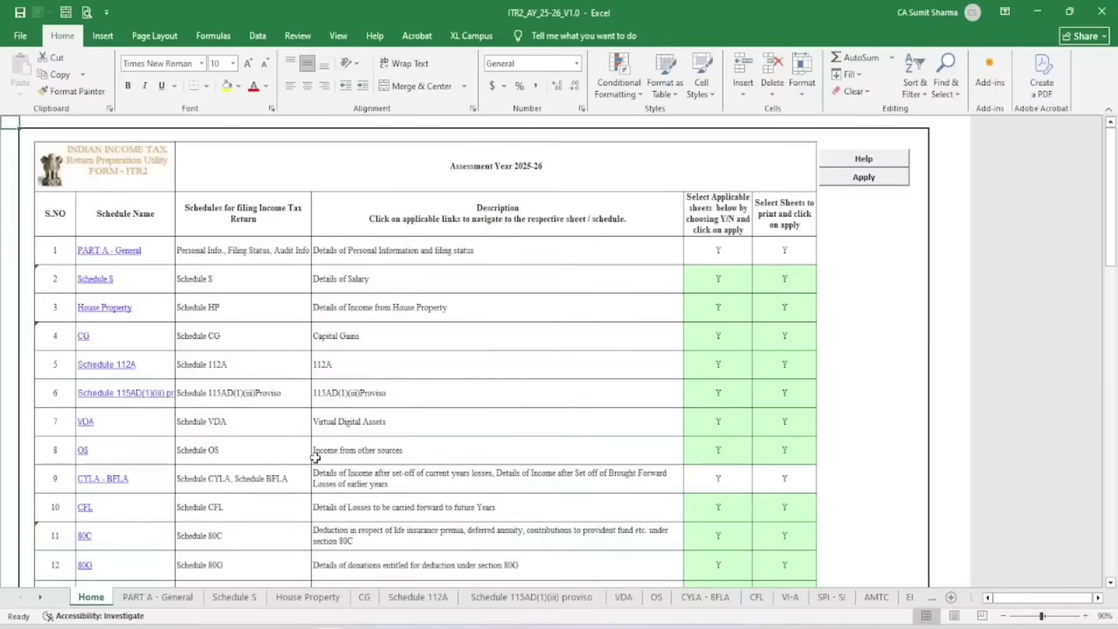
pyautogui.click(137, 596)
# Browse the Schedule S, House Property and Home sheets before returning to PART A - General
pyautogui.click(234, 596)
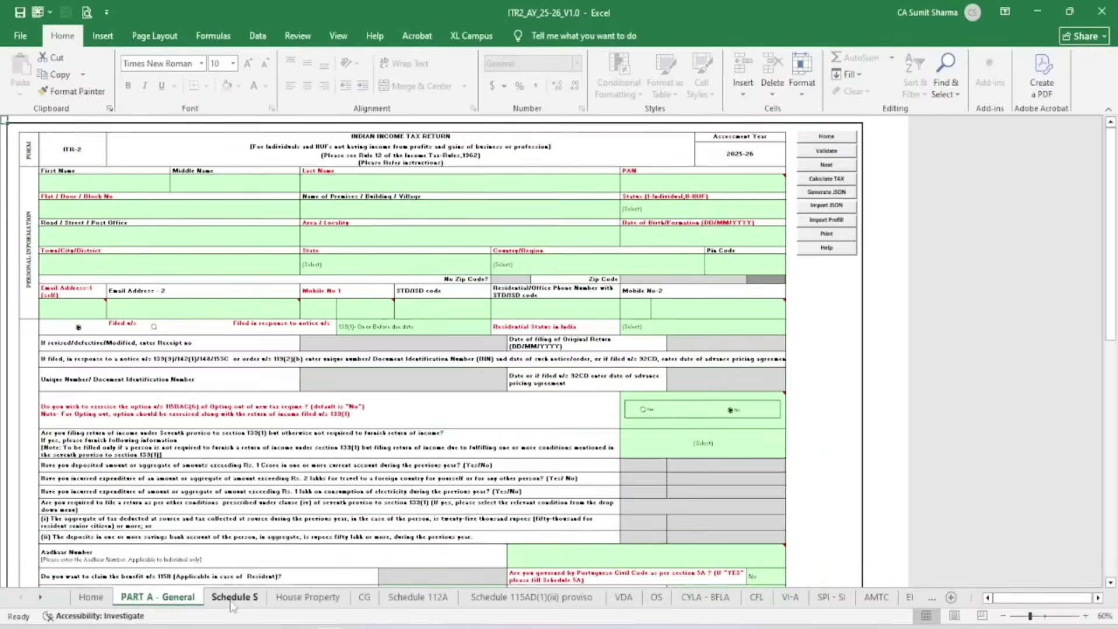
pyautogui.click(339, 599)
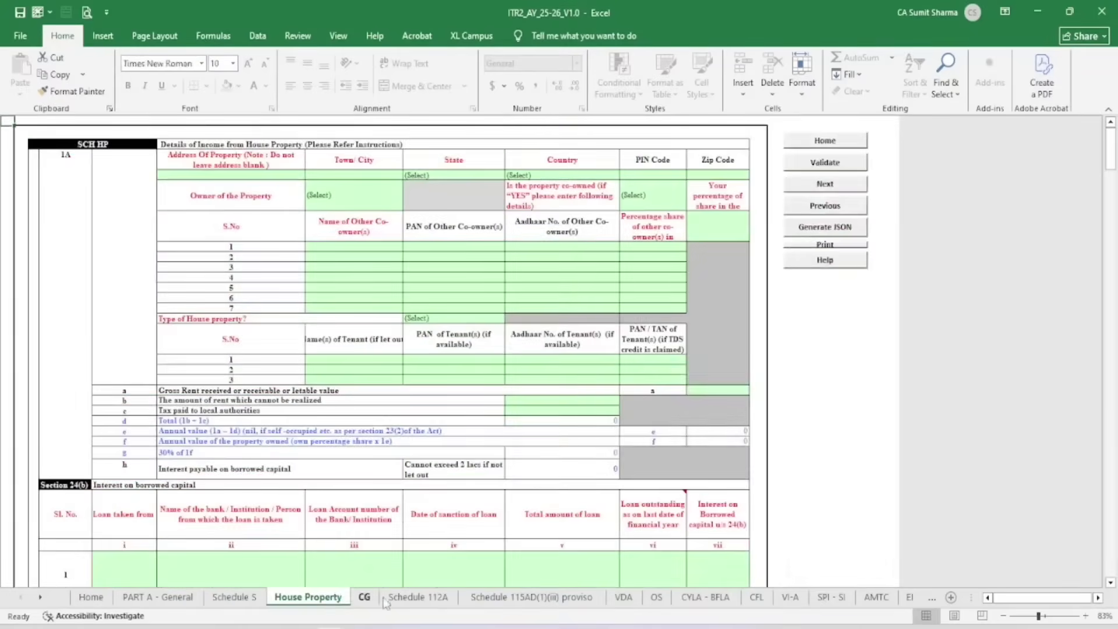
pyautogui.click(90, 596)
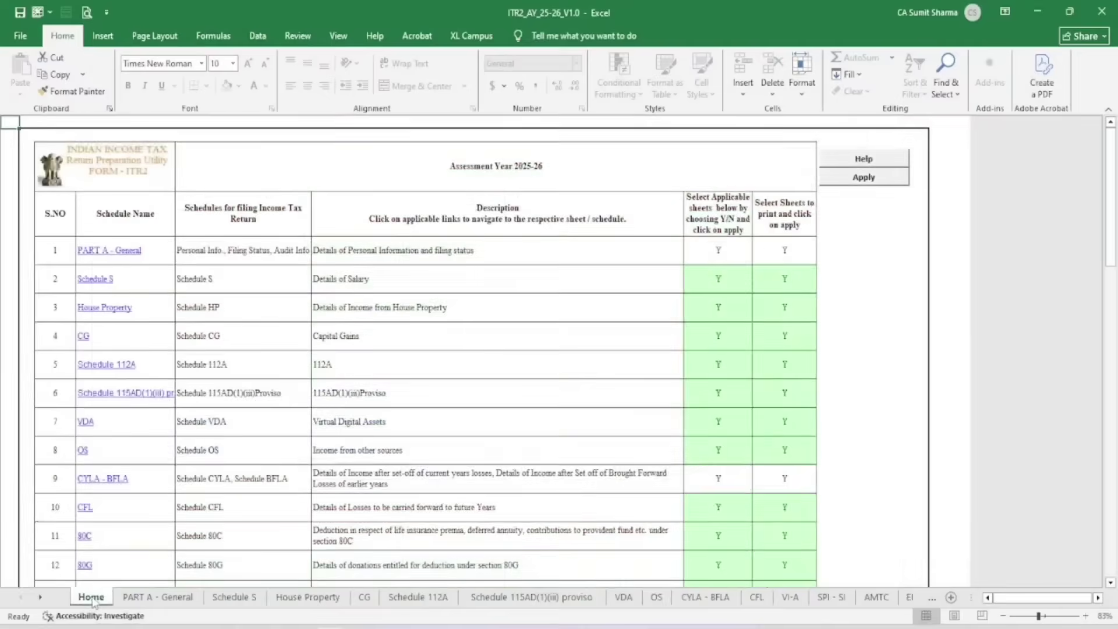
pyautogui.click(157, 598)
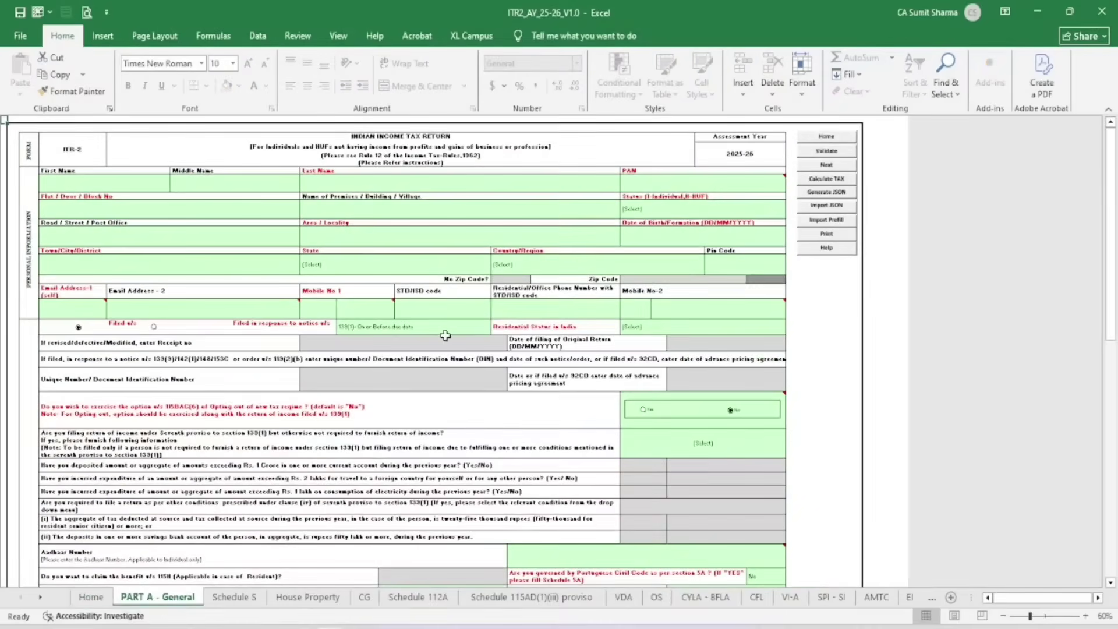
# Inspect the First, Middle and Last Name fields and scroll through the personal information form
pyautogui.keyDown('ctrl'); pyautogui.scroll(4, 429, 329); pyautogui.keyUp('ctrl')
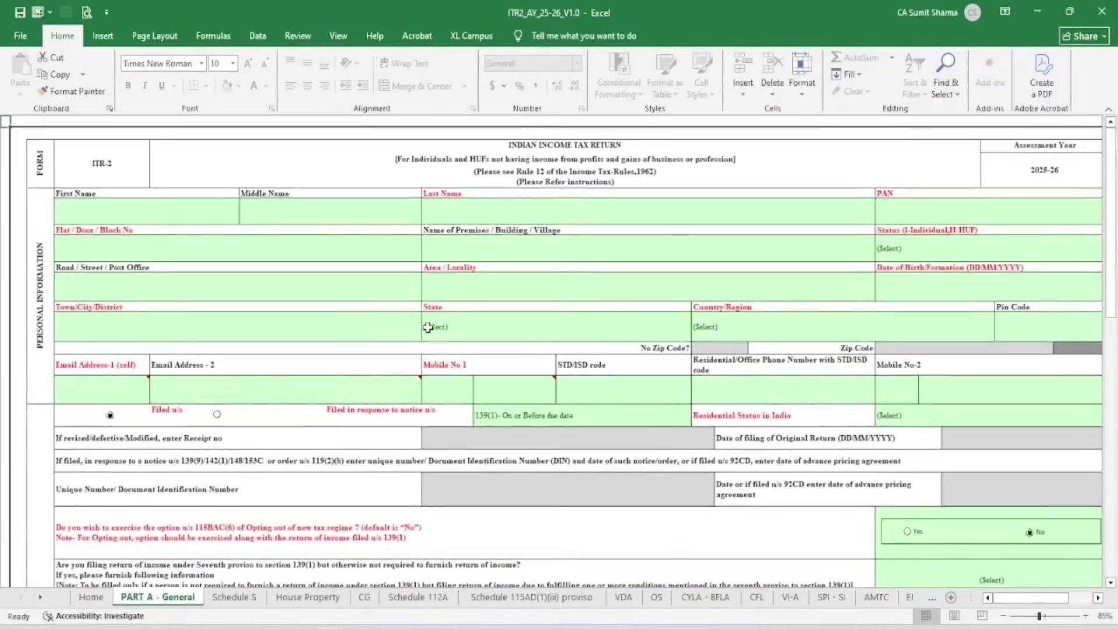
pyautogui.click(204, 243)
pyautogui.click(321, 226)
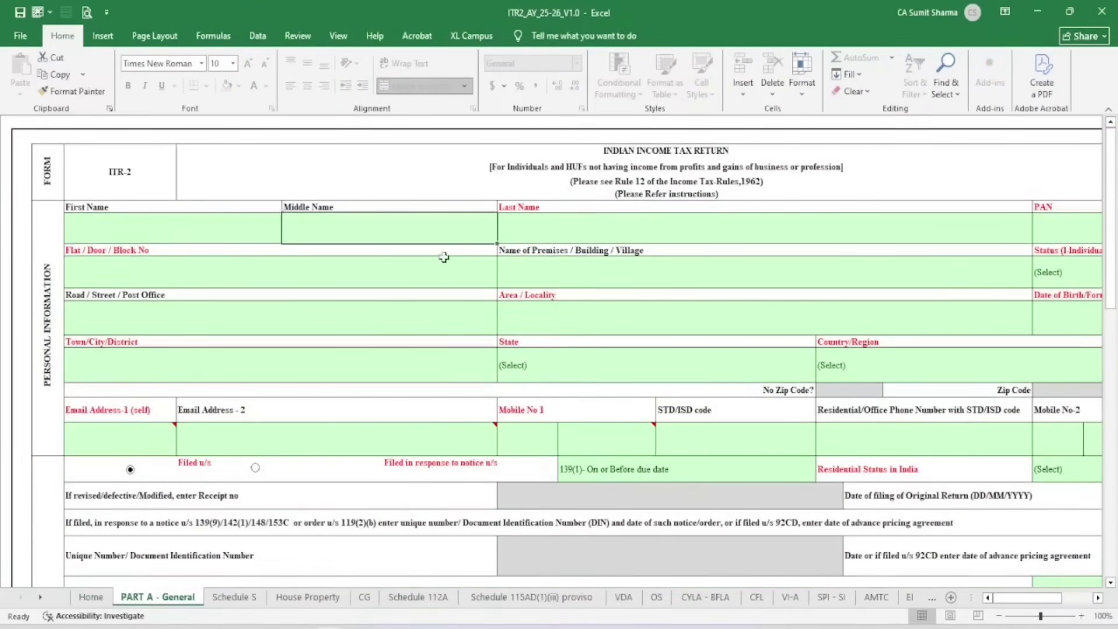
pyautogui.click(542, 226)
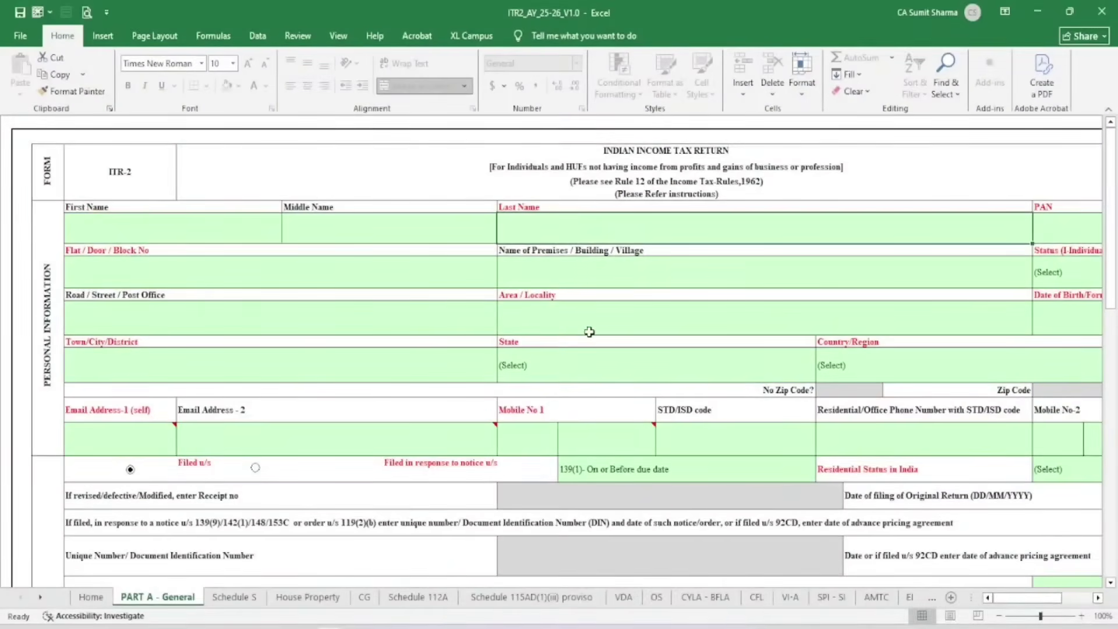
pyautogui.scroll(-3, 589, 332)
pyautogui.keyDown('ctrl'); pyautogui.scroll(1, 618, 348); pyautogui.keyUp('ctrl')
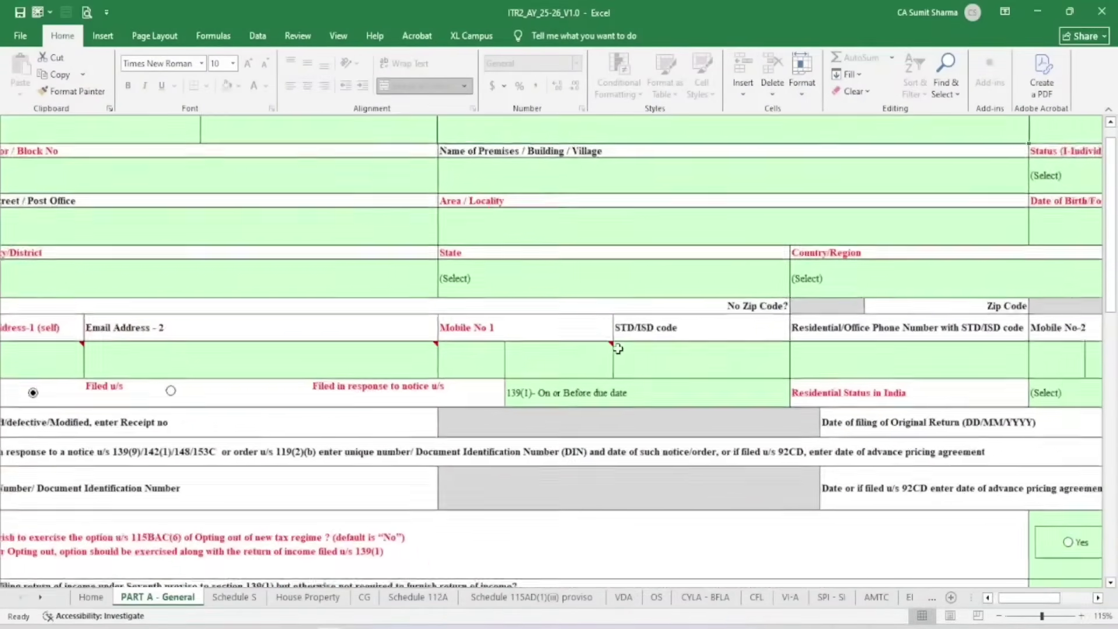
pyautogui.keyDown('ctrl'); pyautogui.scroll(-1, 618, 348); pyautogui.keyUp('ctrl')
pyautogui.keyDown('ctrl'); pyautogui.scroll(-1, 617, 348); pyautogui.keyUp('ctrl')
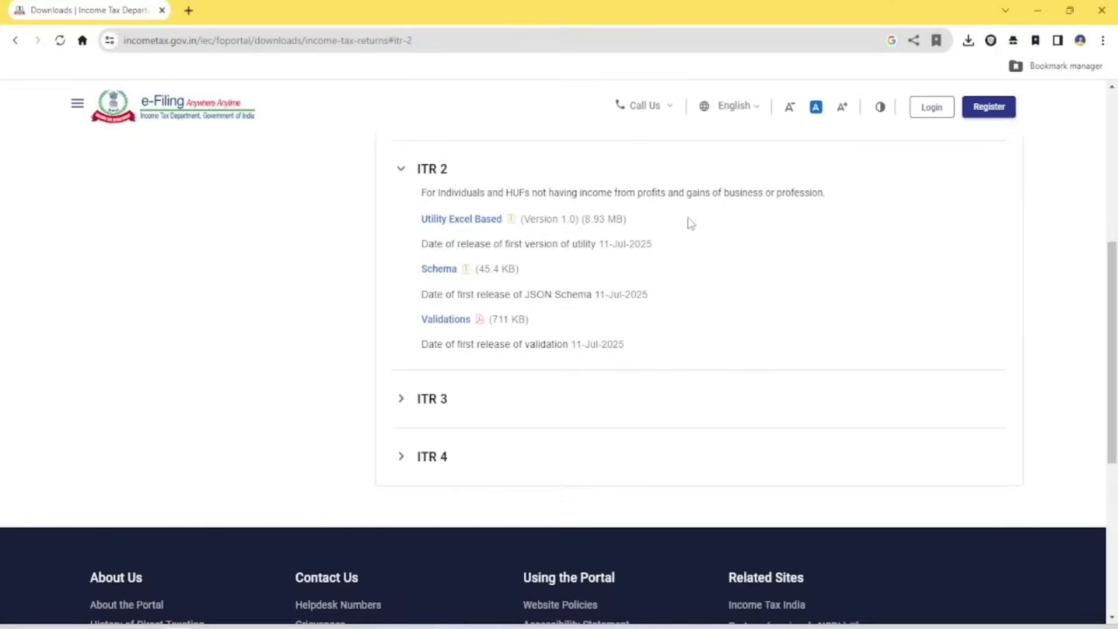
pyautogui.scroll(5, 689, 222)
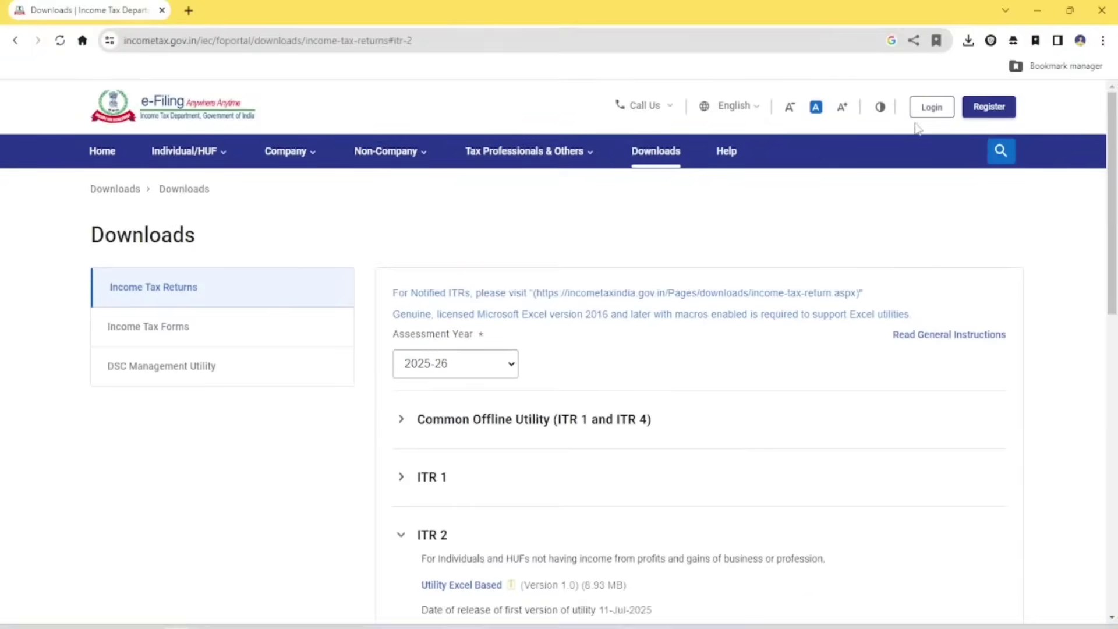
# Log in to the e-Filing portal with the account user ID and password, confirming secure access
pyautogui.click(933, 112)
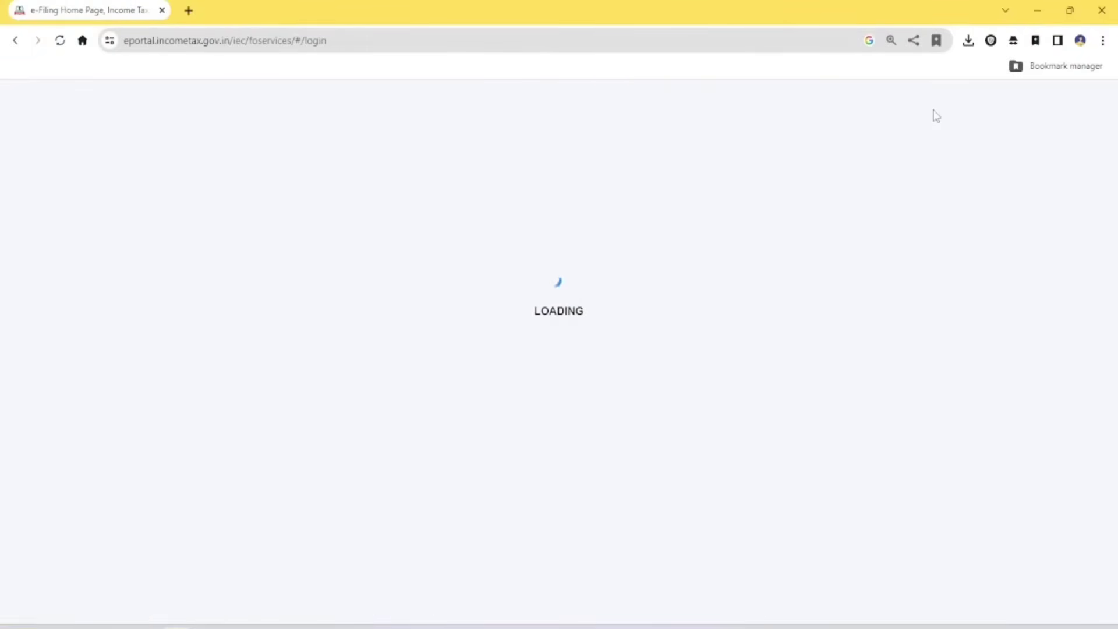
pyautogui.click(260, 380)
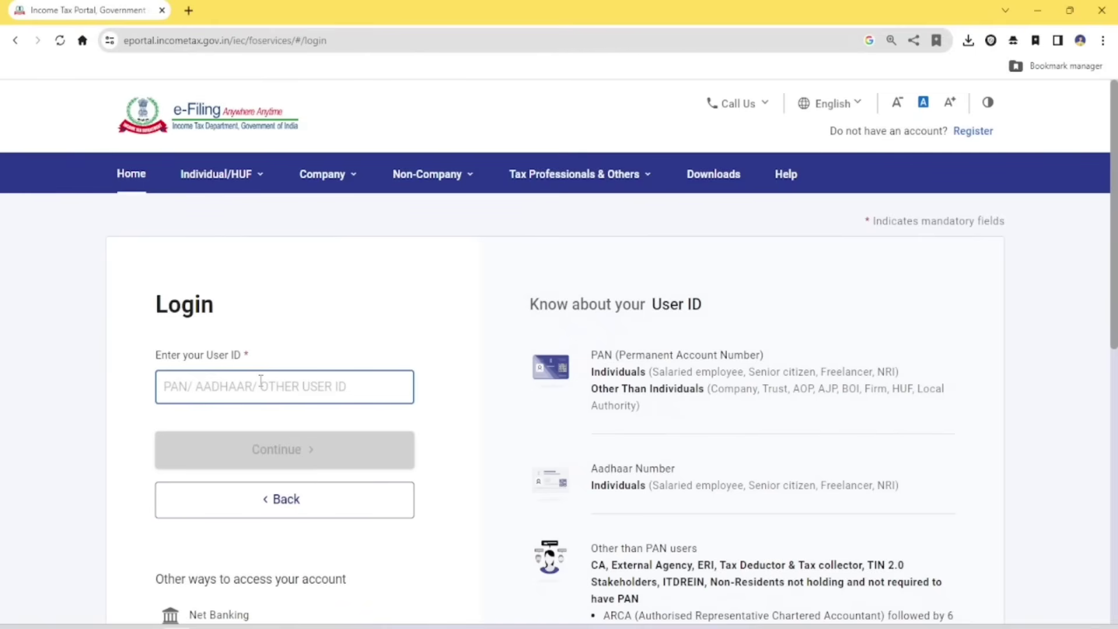
pyautogui.hotkey('ctrl', 'v')
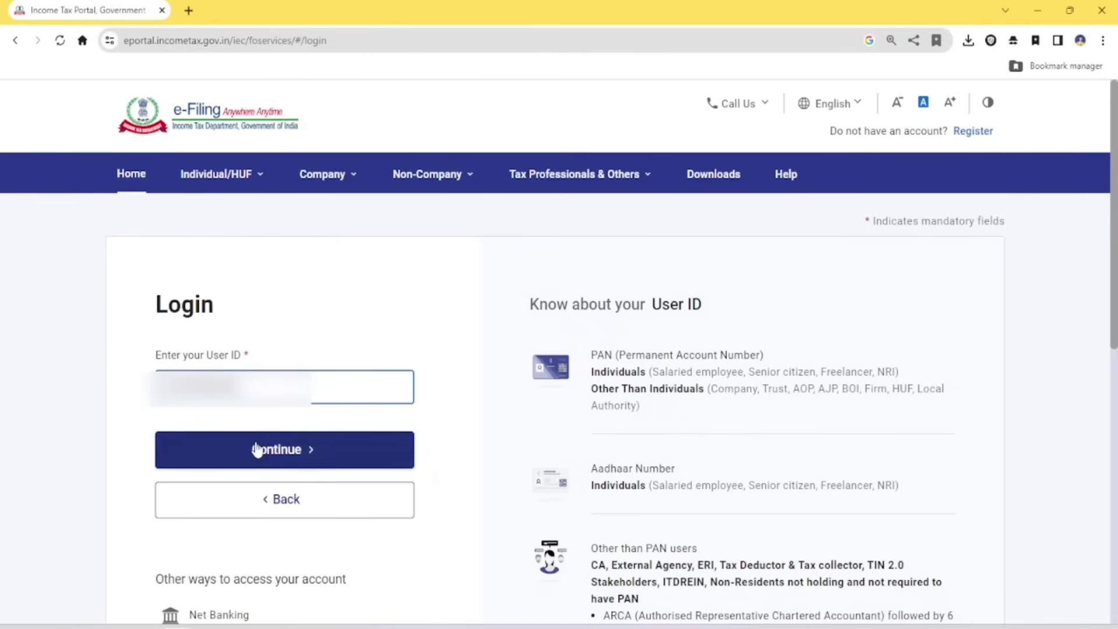
pyautogui.click(258, 450)
pyautogui.scroll(-1, 264, 446)
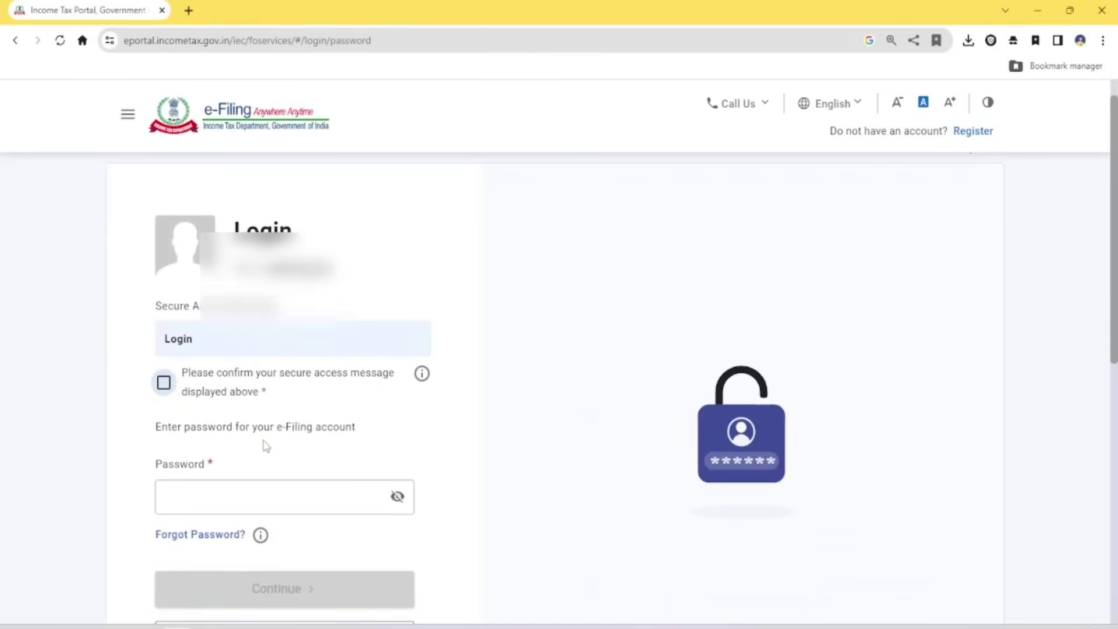
pyautogui.click(163, 383)
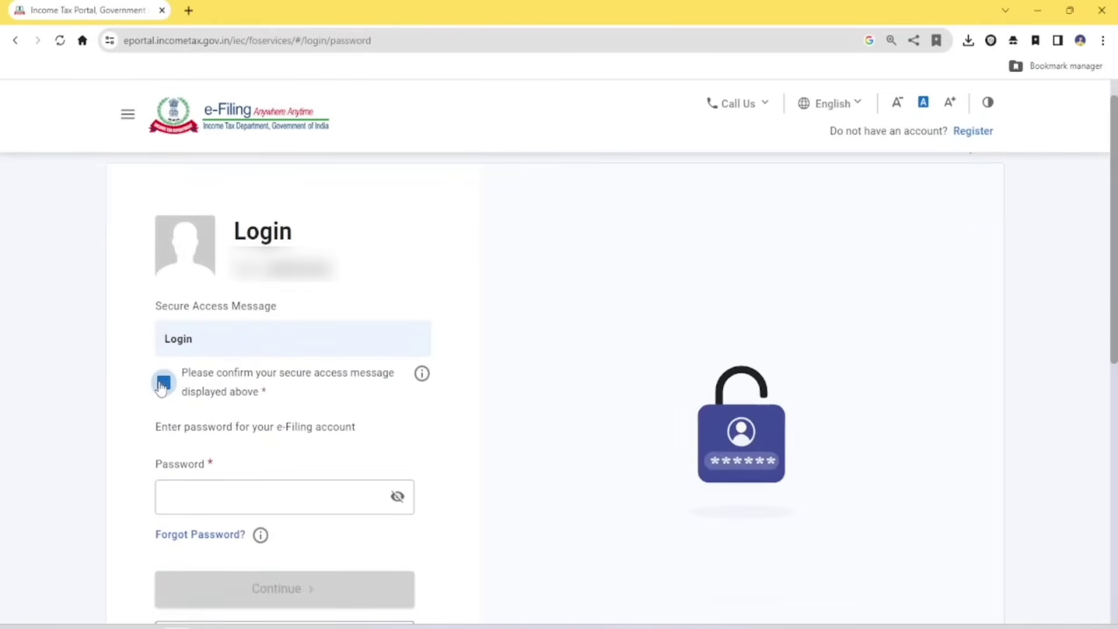
pyautogui.click(253, 501)
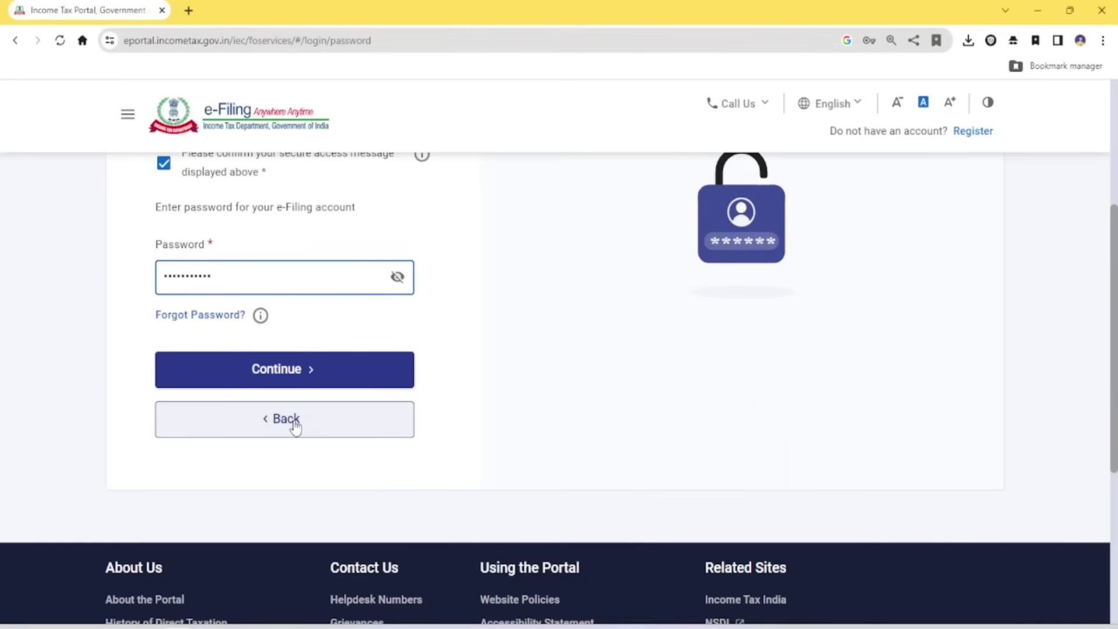
pyautogui.click(302, 378)
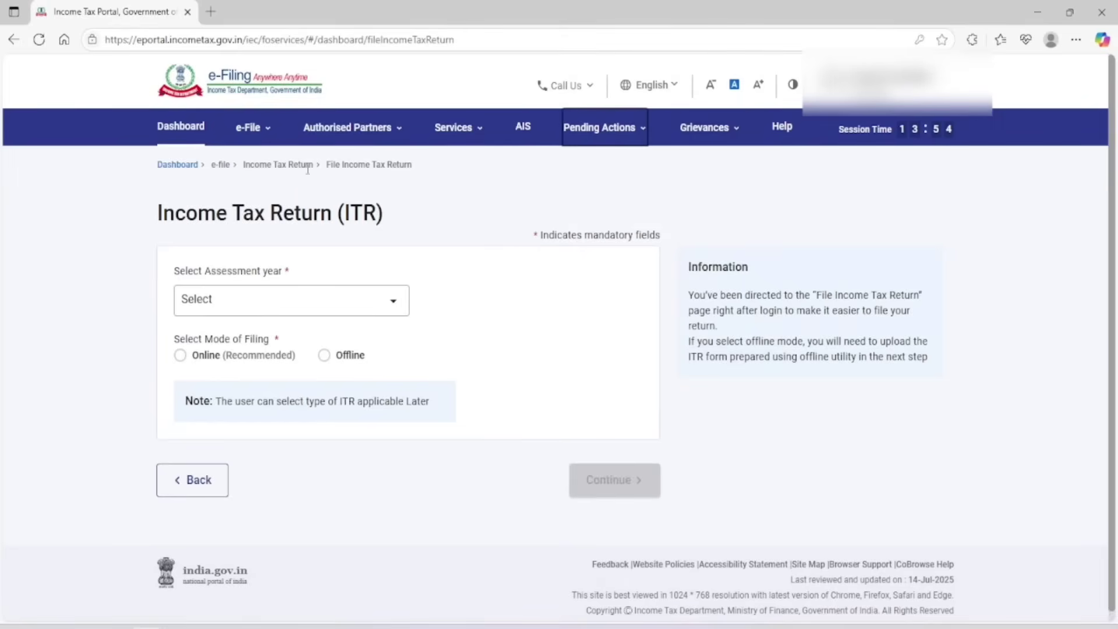
# Reach the Download Pre-filled Data page from the e-File services menu and enlarge it
pyautogui.click(263, 133)
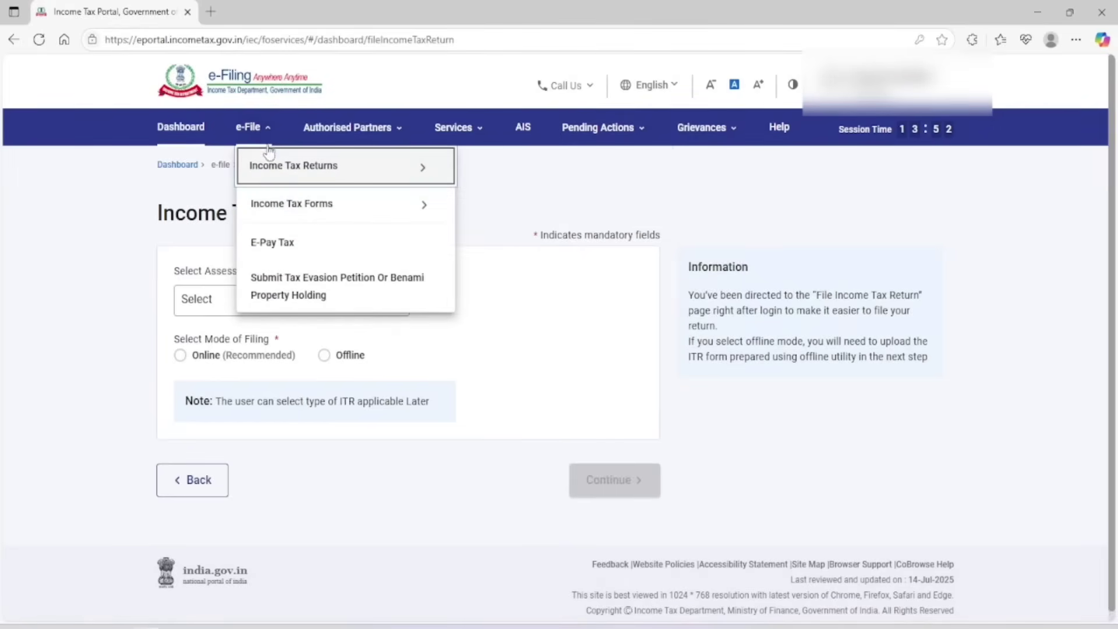
pyautogui.moveTo(326, 167)
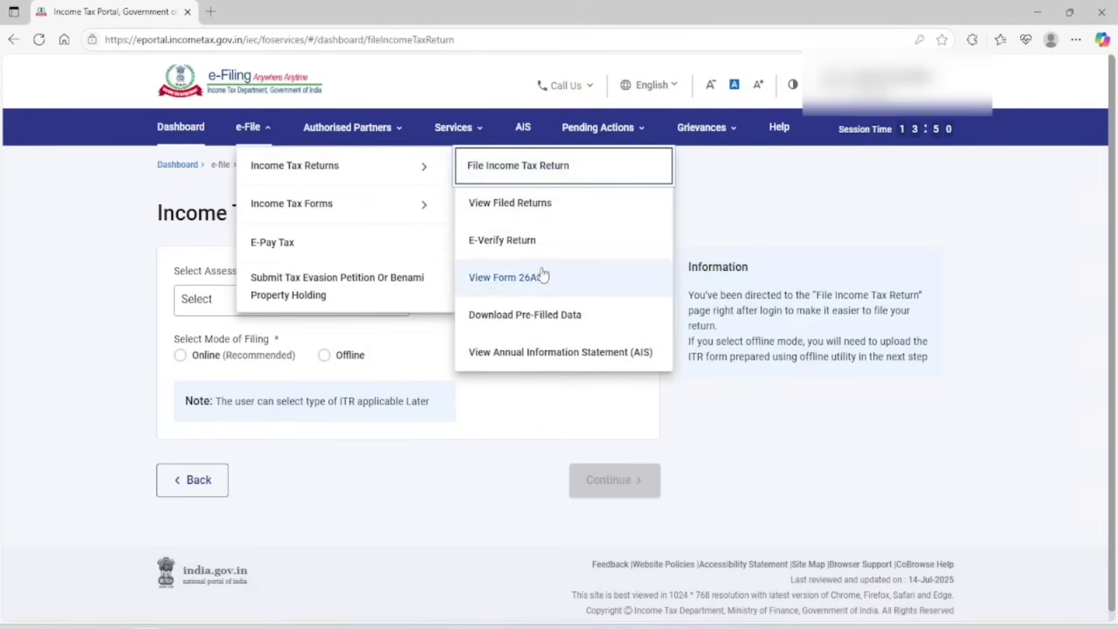
pyautogui.click(520, 321)
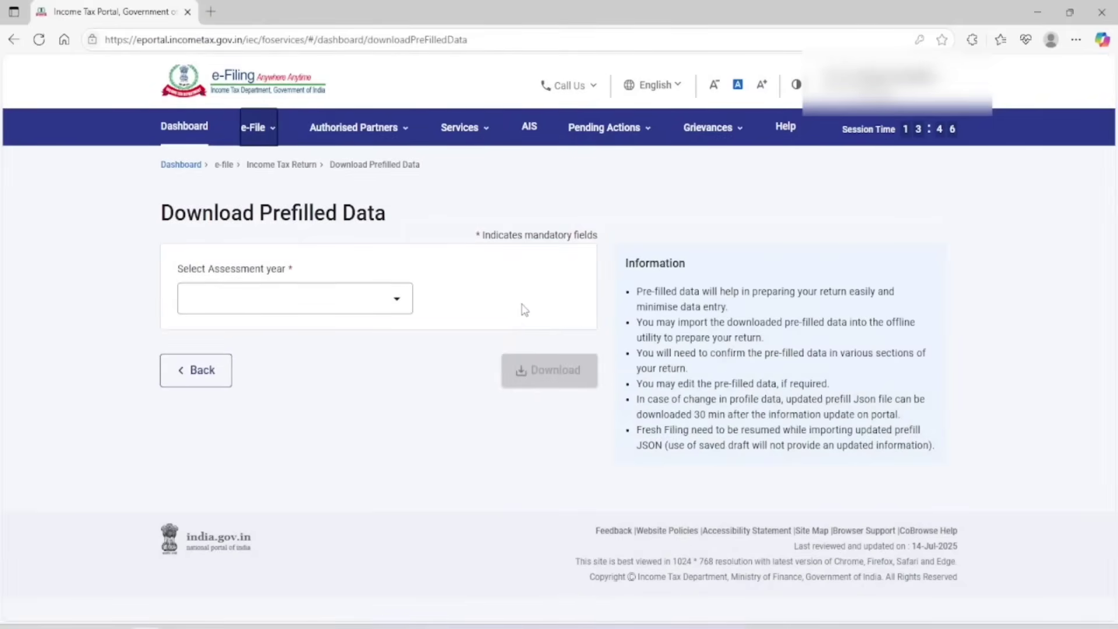
pyautogui.hotkey('ctrl', '+')
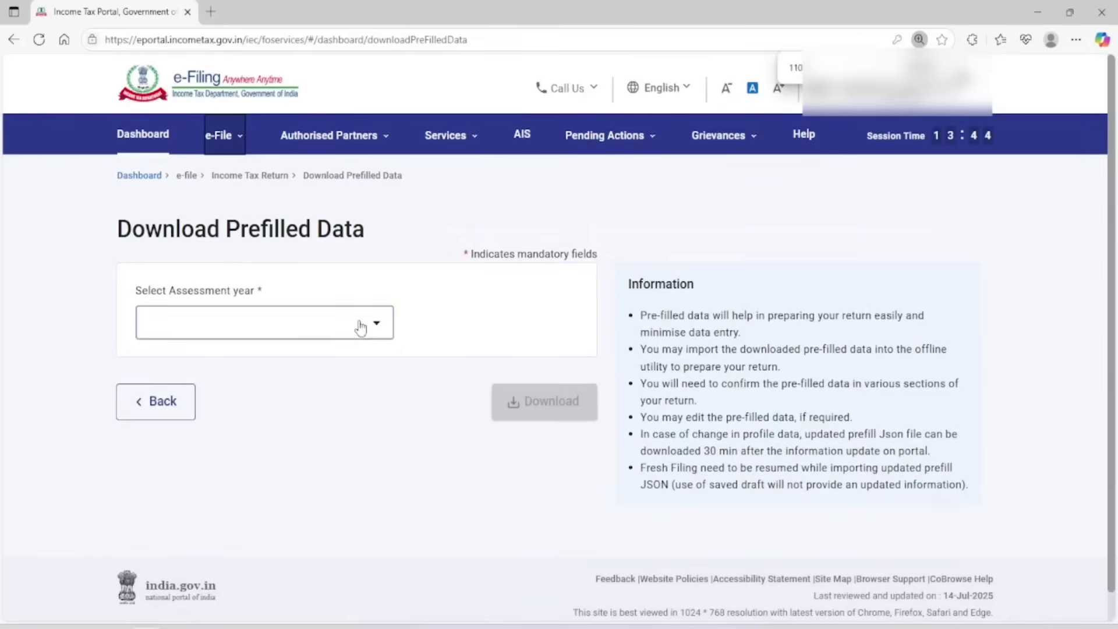
# Download and save the AY 2025-26 prefilled data, then return to the ITR-2 workbook
pyautogui.click(361, 324)
pyautogui.click(268, 394)
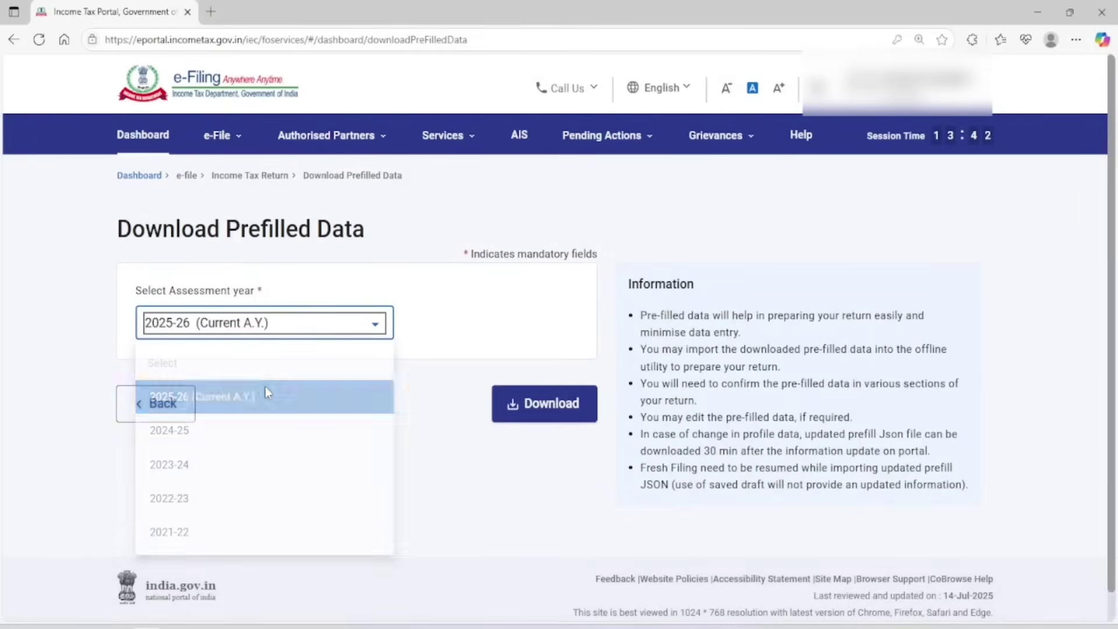
pyautogui.click(545, 410)
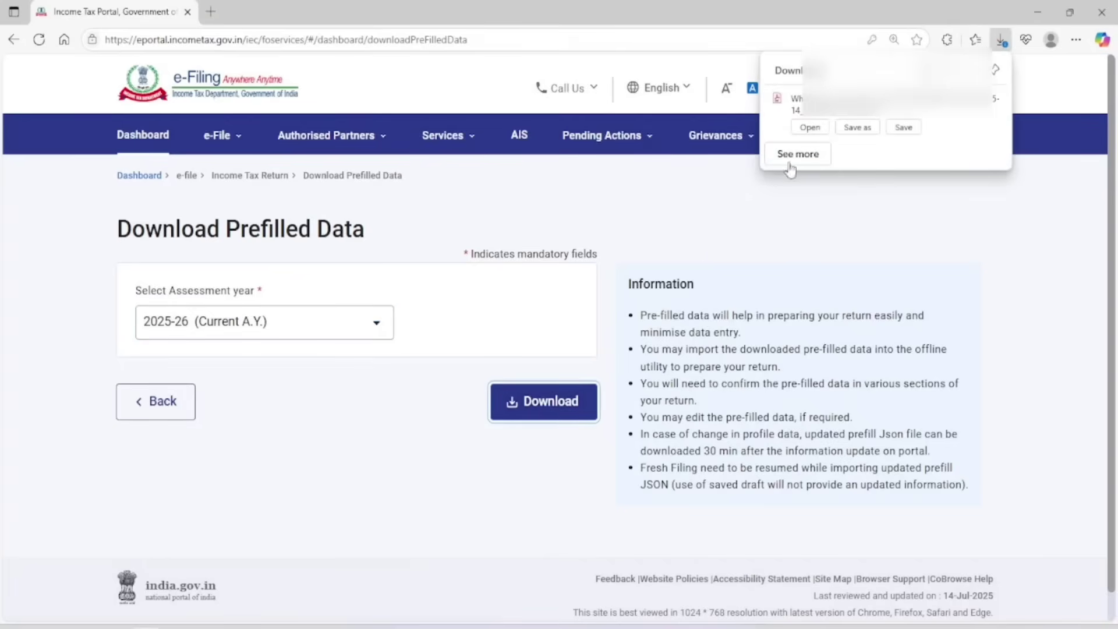
pyautogui.click(903, 127)
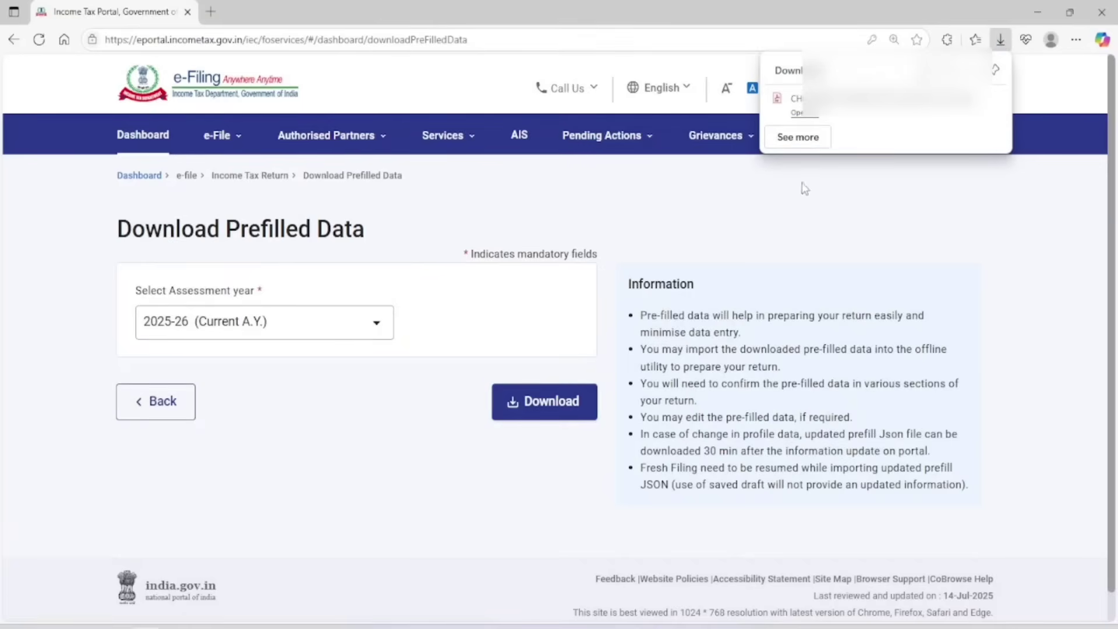
pyautogui.click(844, 261)
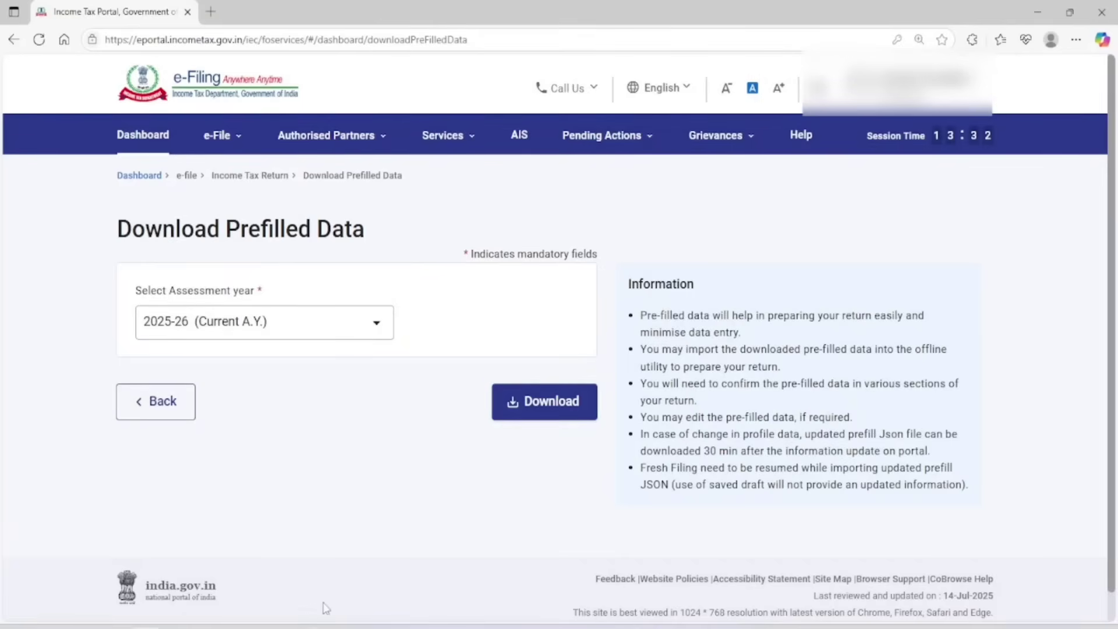
pyautogui.click(411, 577)
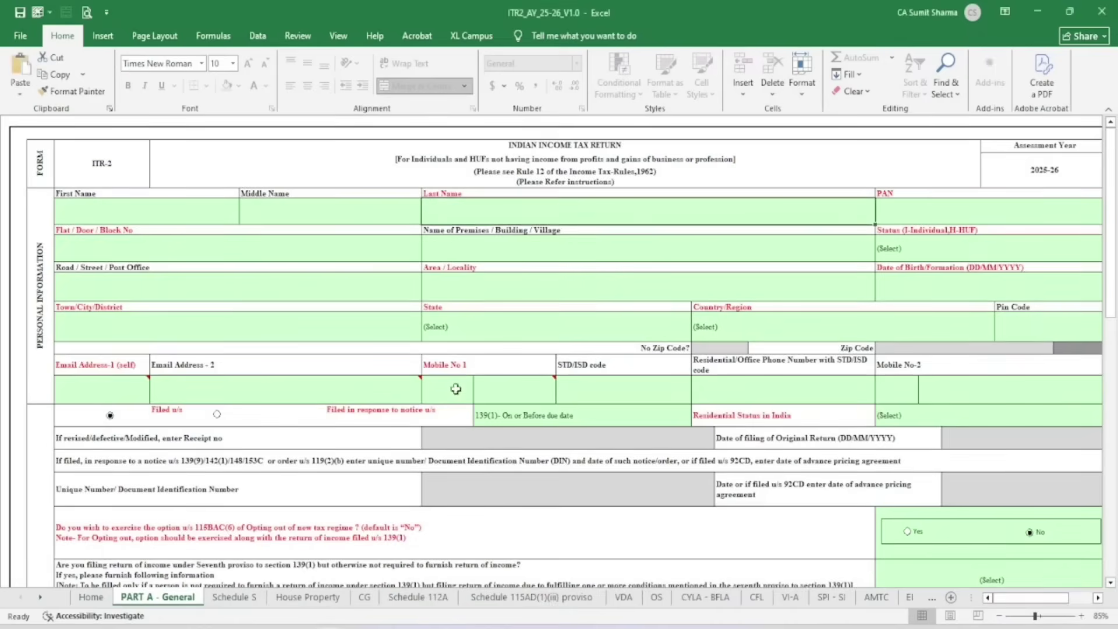
# Import the pre-filled JSON into Part A - General, acknowledging the import notice
pyautogui.click(1097, 597)
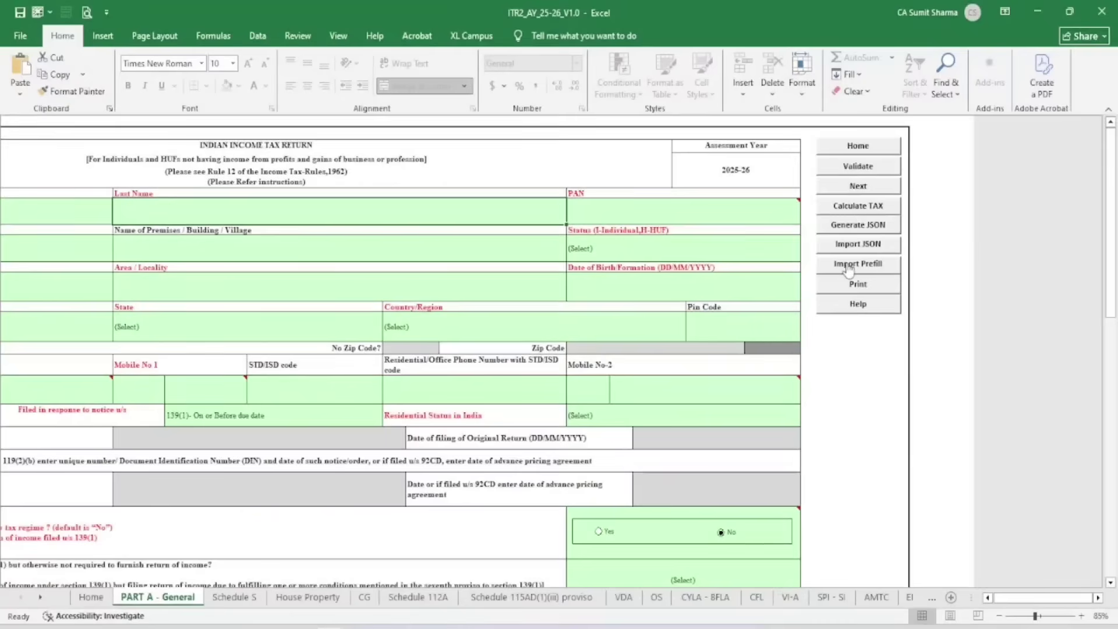
pyautogui.click(848, 265)
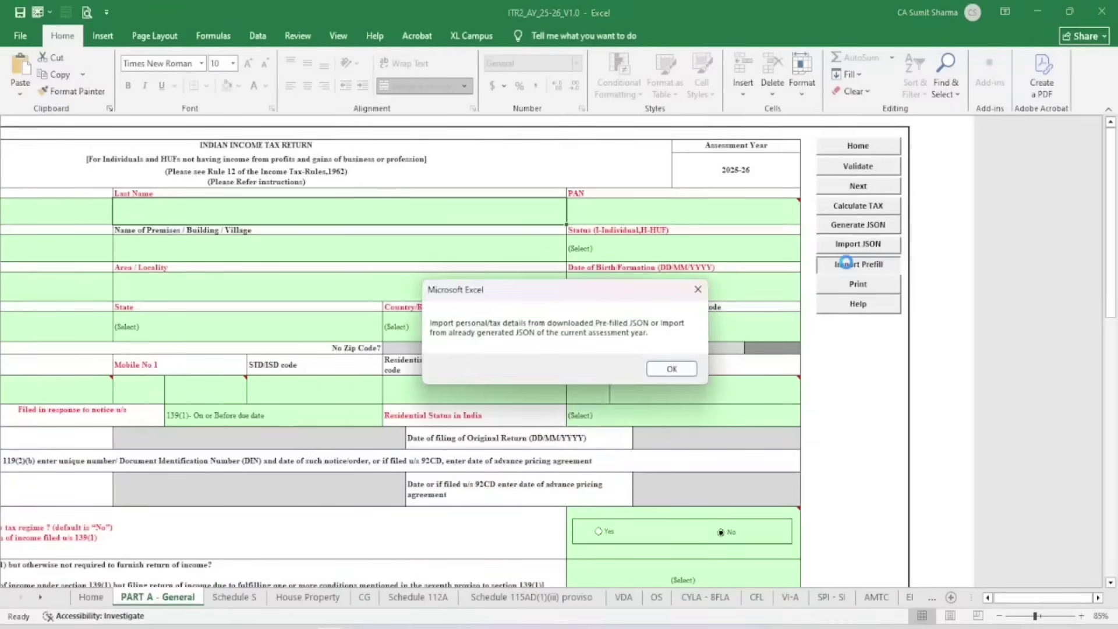
pyautogui.click(671, 369)
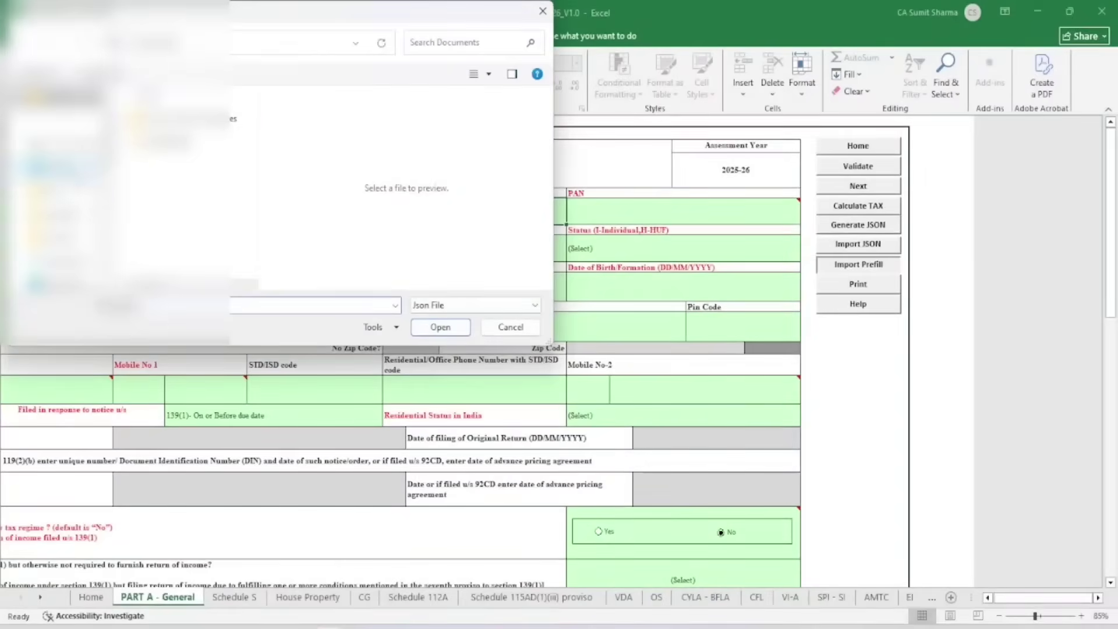
pyautogui.scroll(1, 66, 197)
pyautogui.scroll(-3, 69, 241)
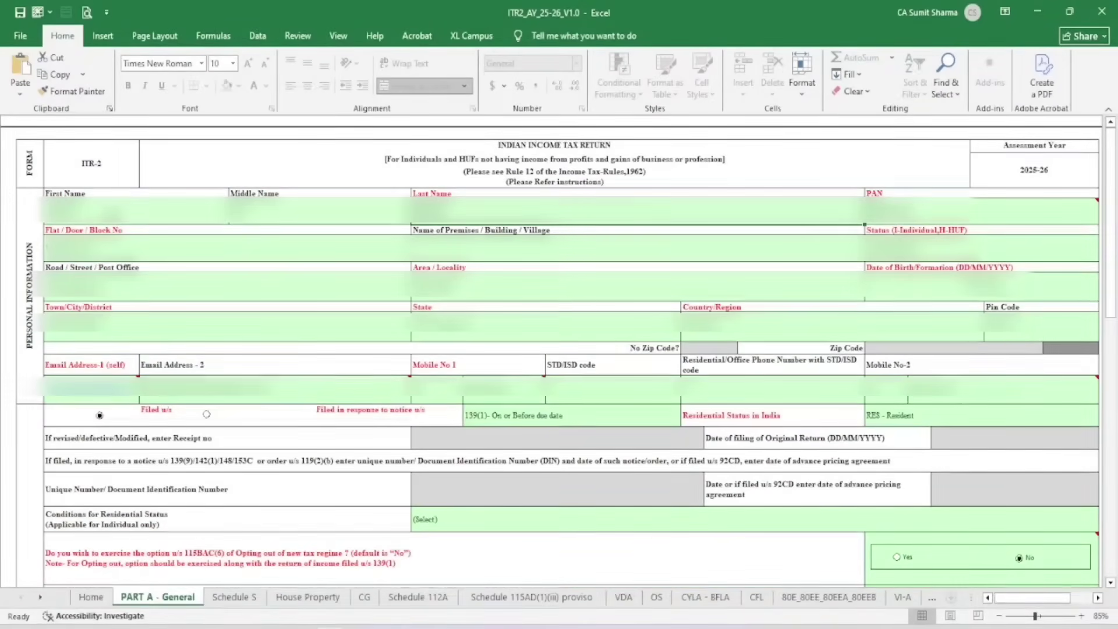
# Set the residential status condition to 182 days or more in India [section 6(1)(a)]
pyautogui.click(998, 616)
pyautogui.click(998, 616)
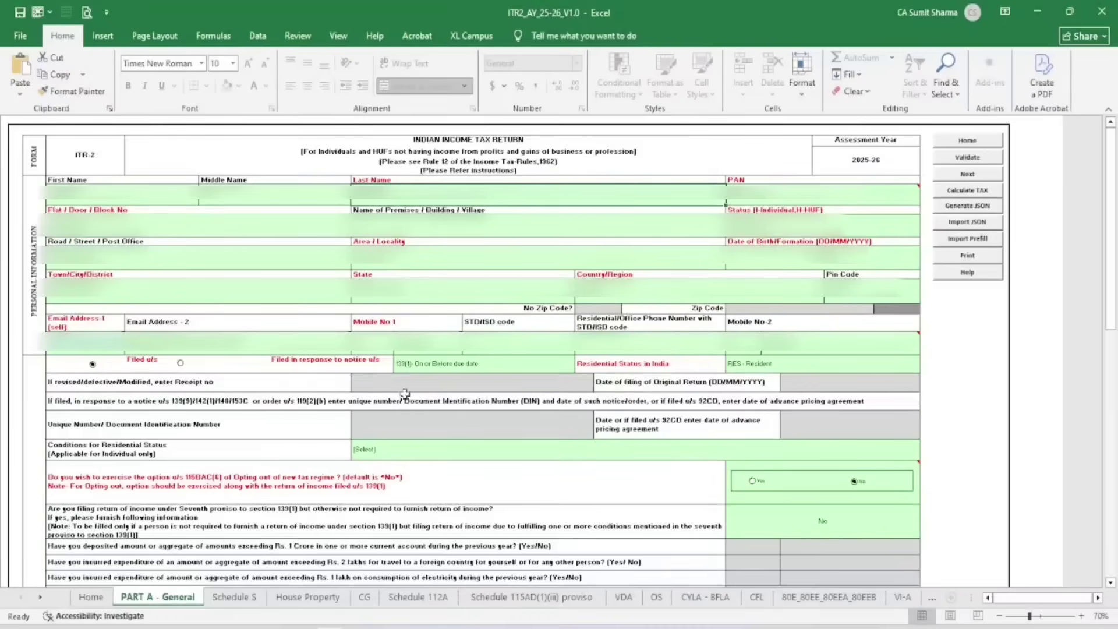
pyautogui.click(430, 455)
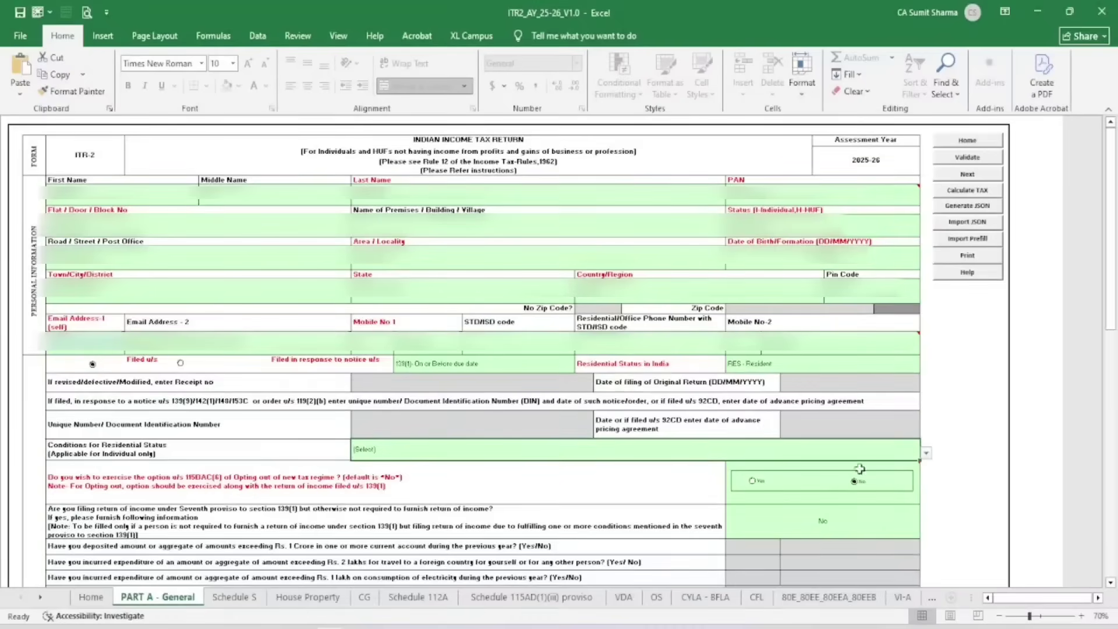
pyautogui.click(68, 453)
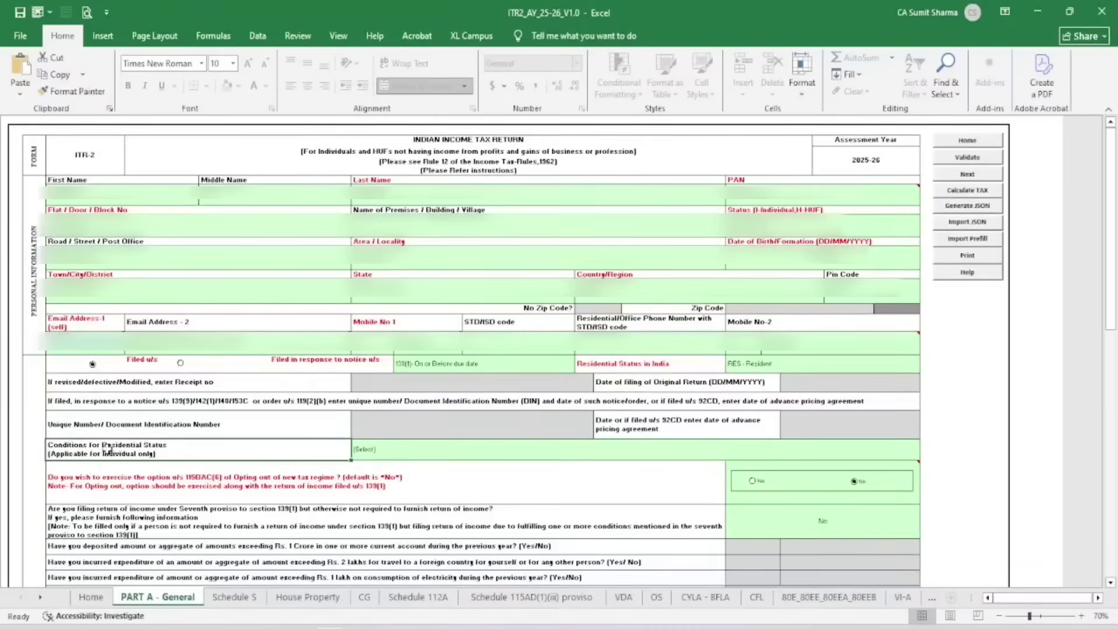
pyautogui.click(904, 453)
pyautogui.click(926, 451)
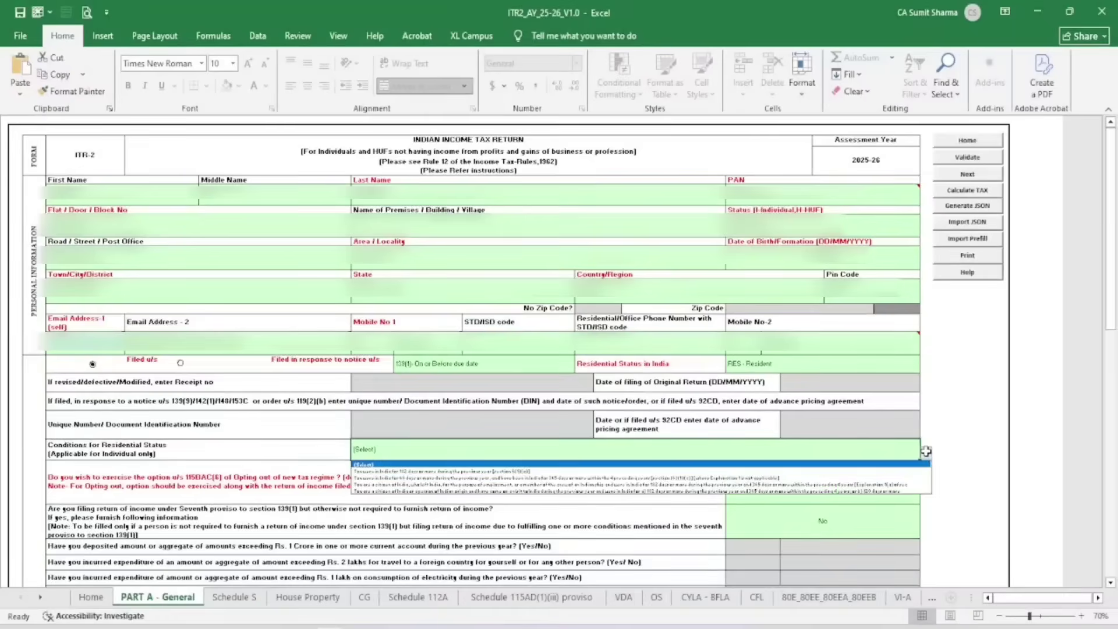
pyautogui.click(521, 469)
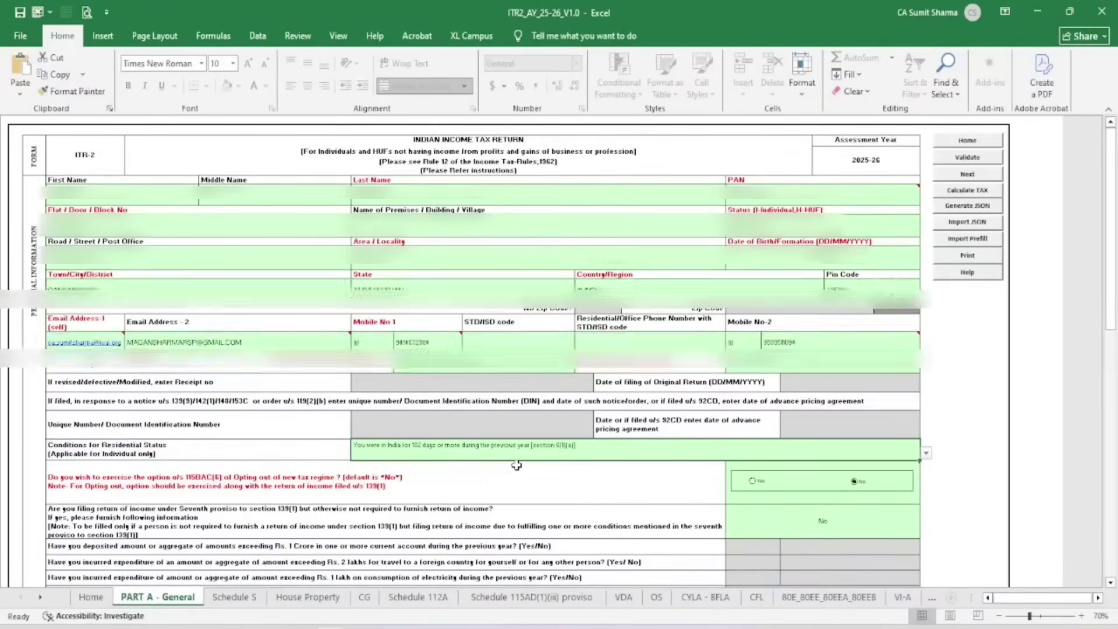
pyautogui.scroll(1, 617, 520)
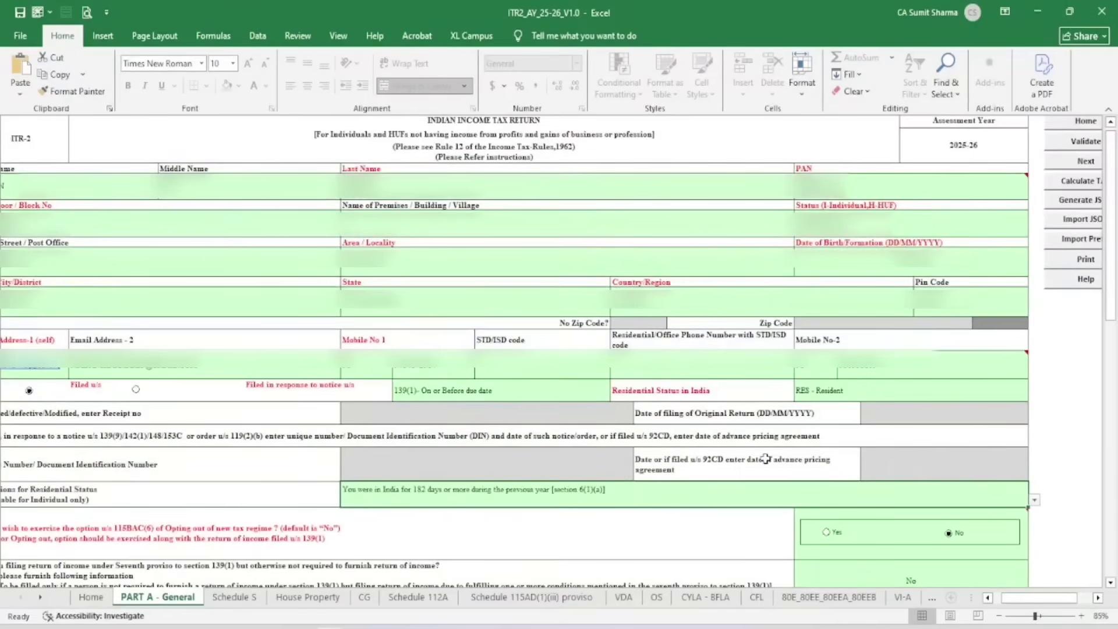
pyautogui.scroll(-1, 763, 457)
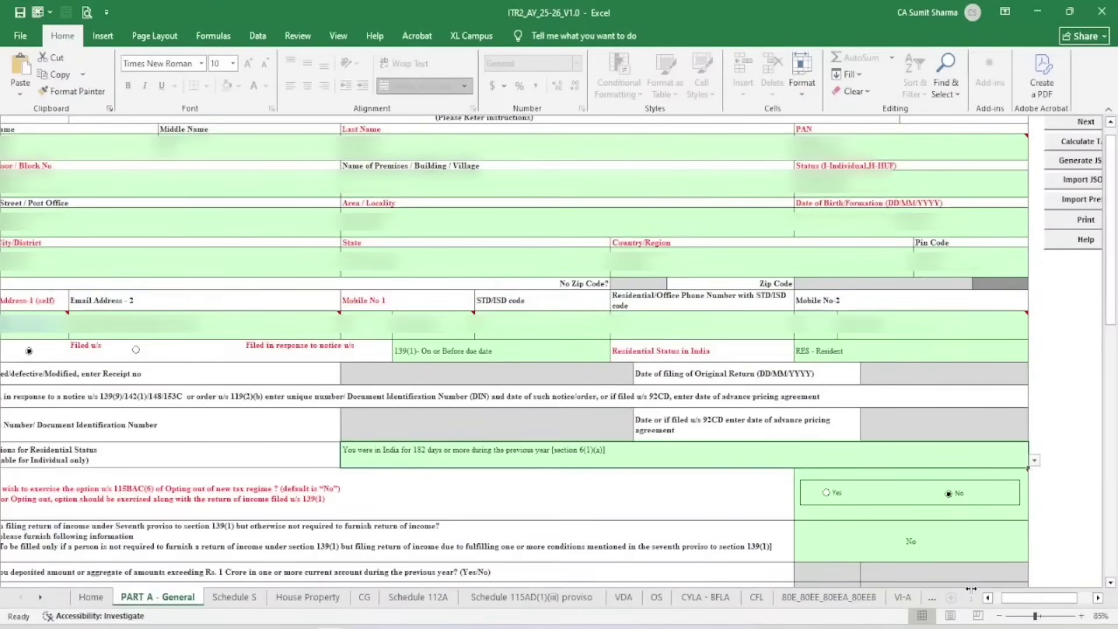
pyautogui.click(987, 598)
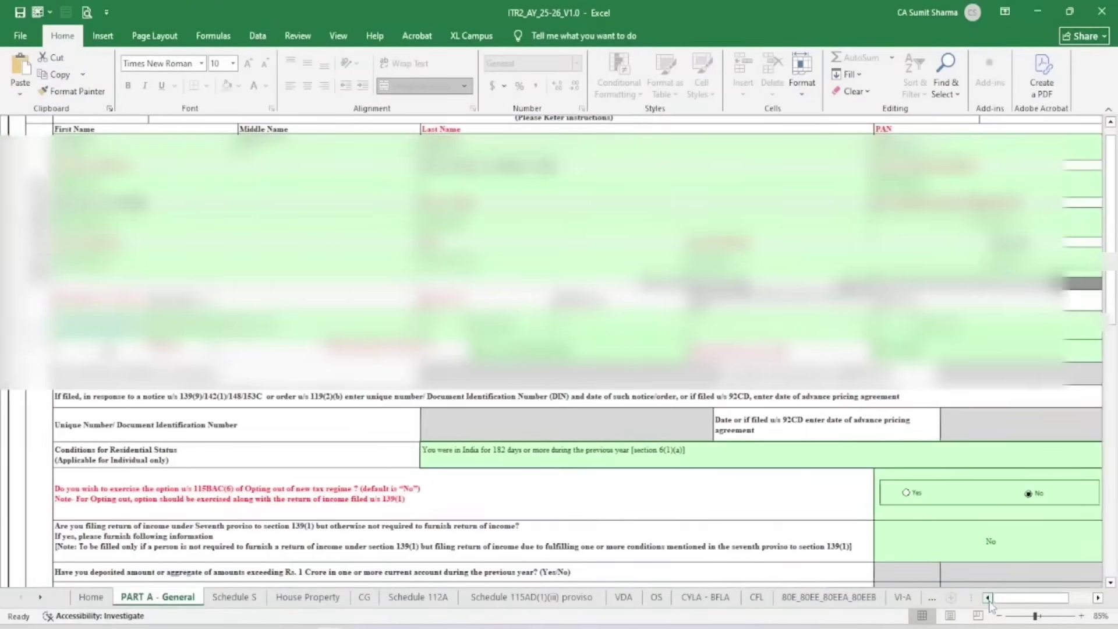
pyautogui.click(228, 491)
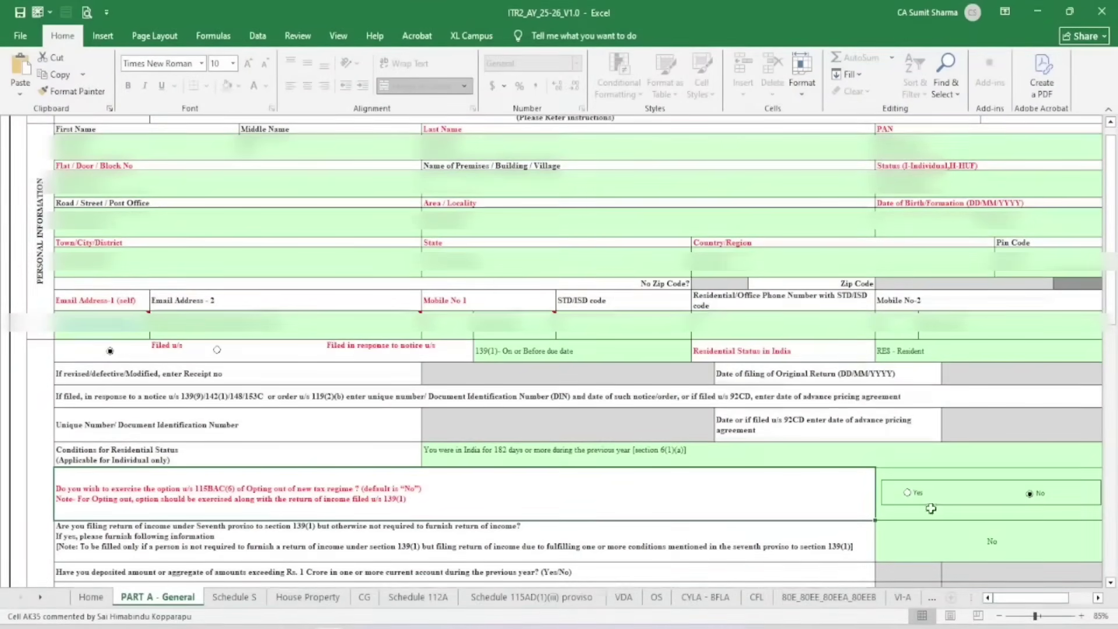
# Answer No to the FPI question on Part A - General
pyautogui.scroll(-2, 733, 380)
pyautogui.scroll(-3, 732, 379)
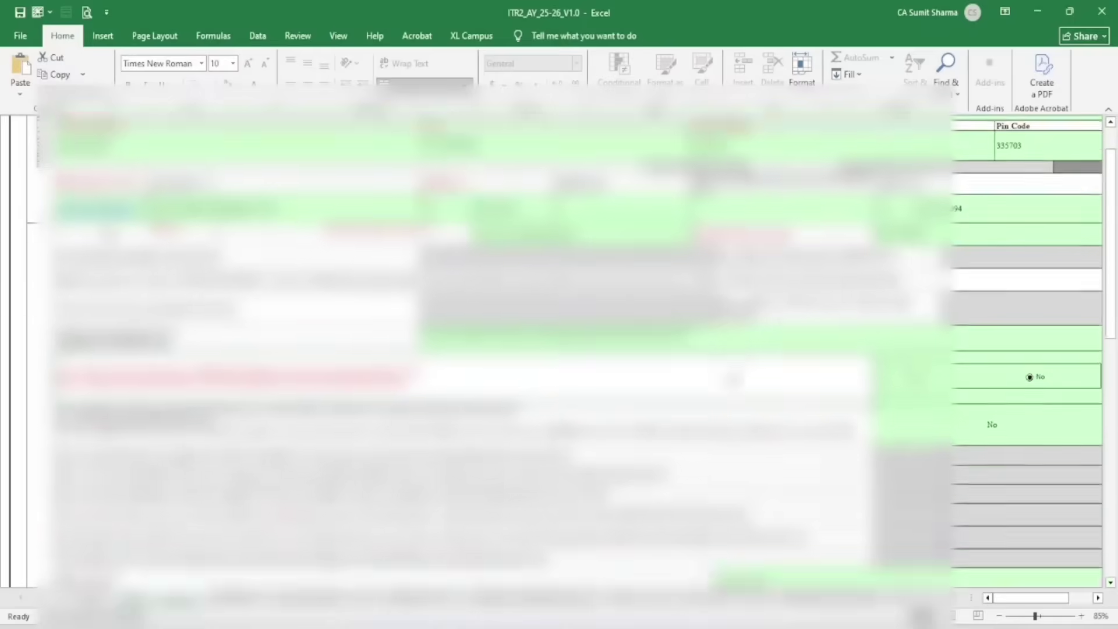
pyautogui.scroll(-1, 732, 379)
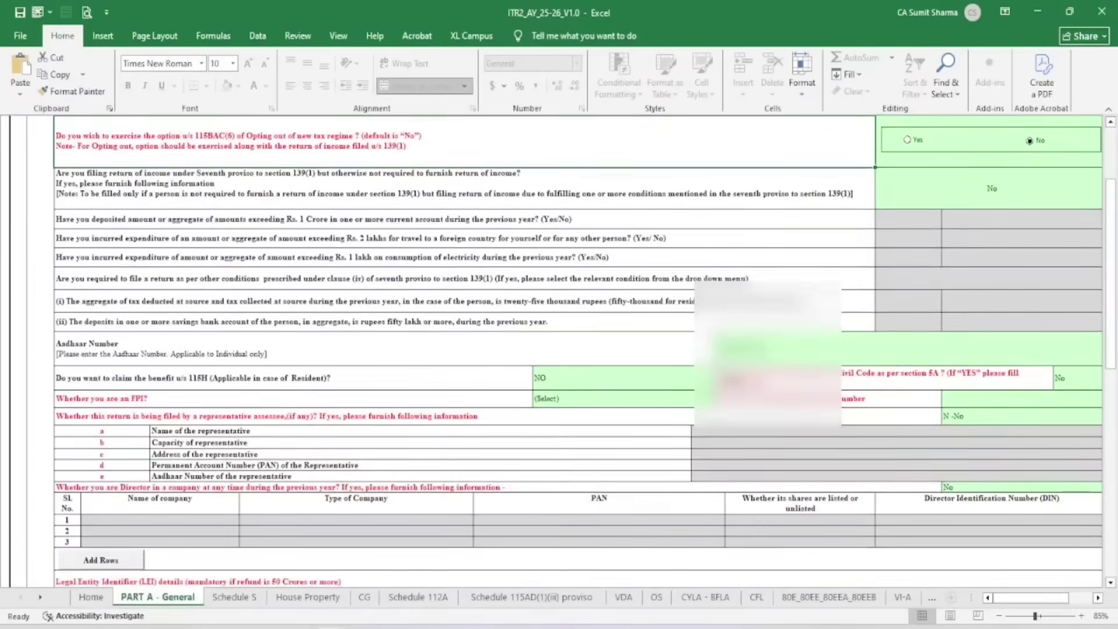
pyautogui.click(600, 401)
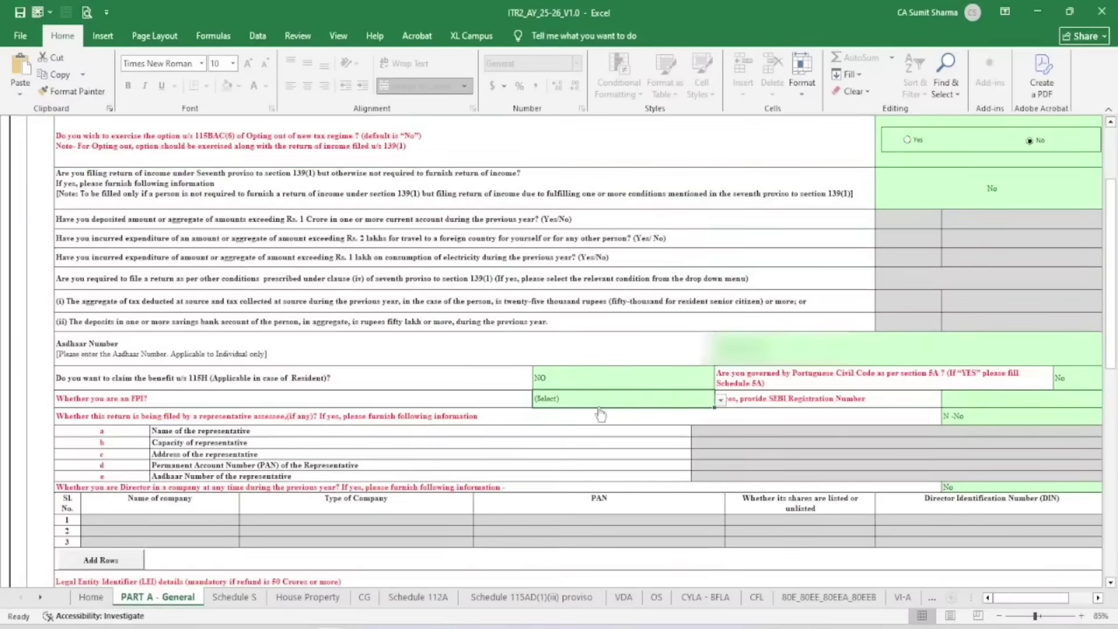
pyautogui.click(720, 399)
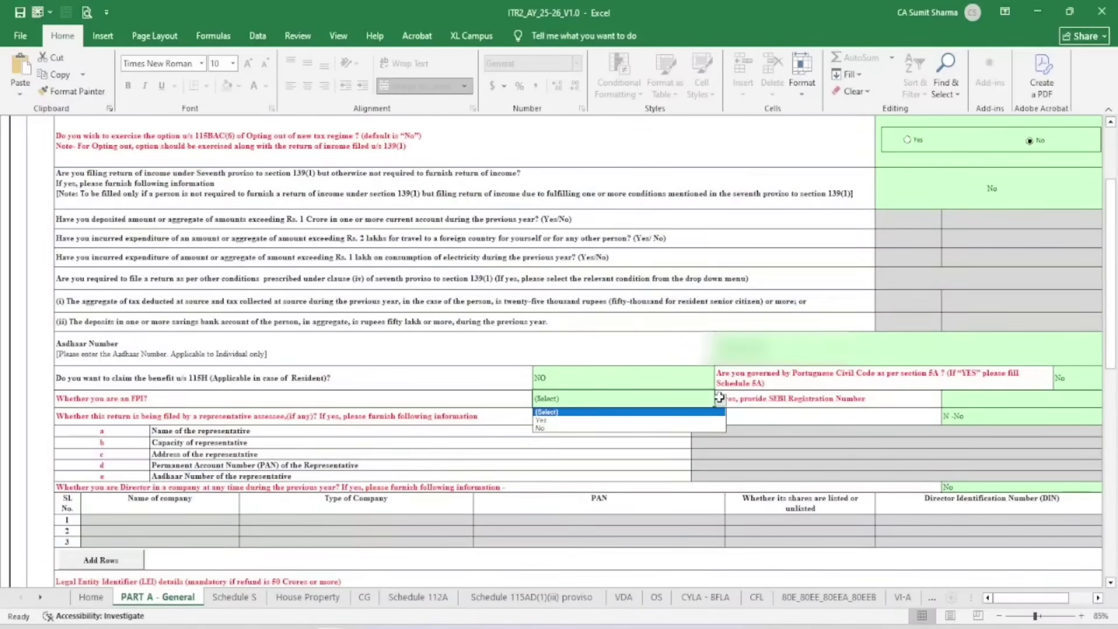
pyautogui.click(578, 433)
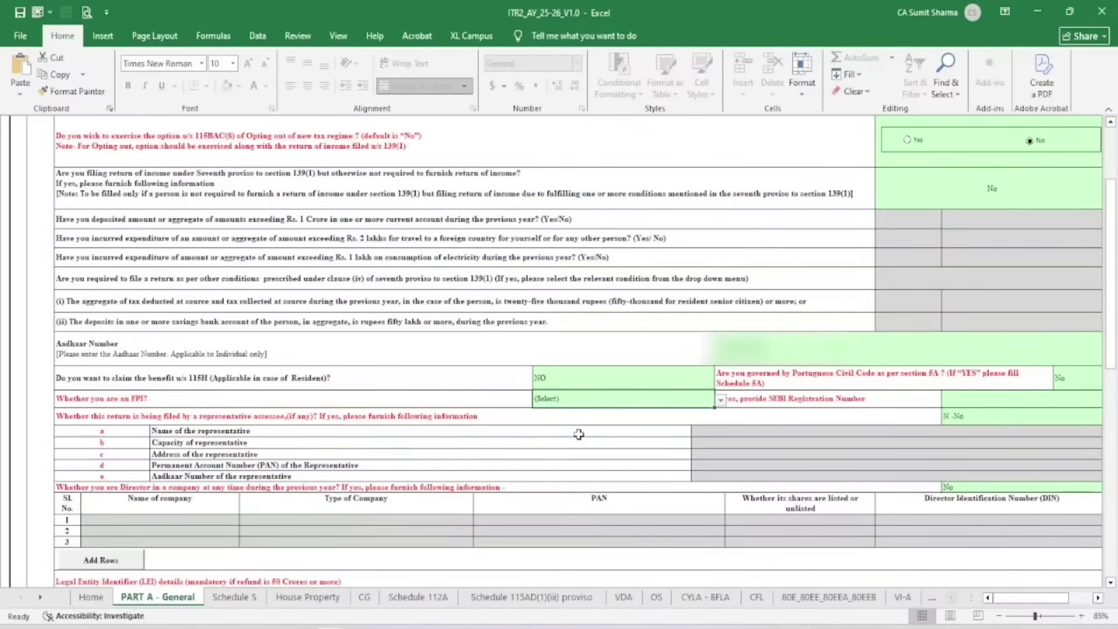
pyautogui.click(721, 400)
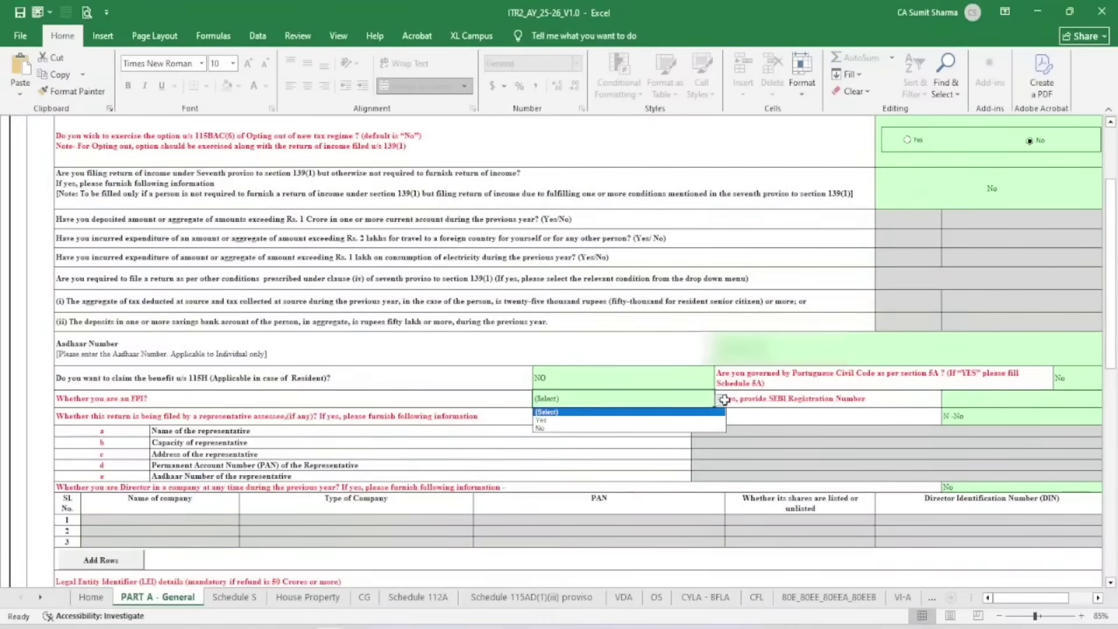
pyautogui.click(622, 428)
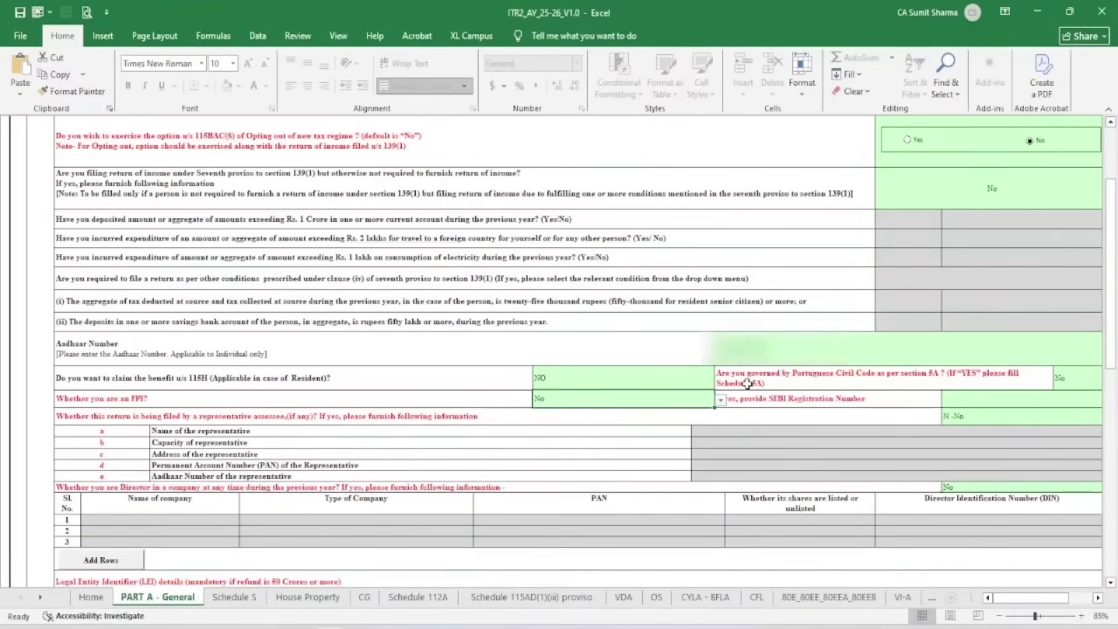
pyautogui.scroll(-2, 767, 374)
pyautogui.scroll(-3, 768, 374)
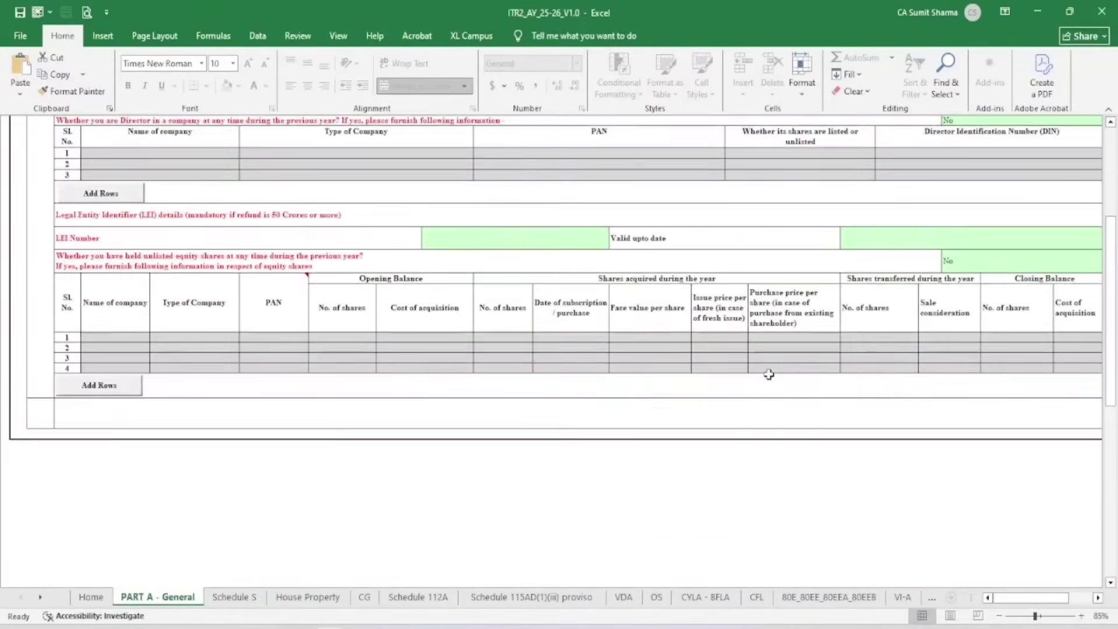
pyautogui.scroll(5, 768, 374)
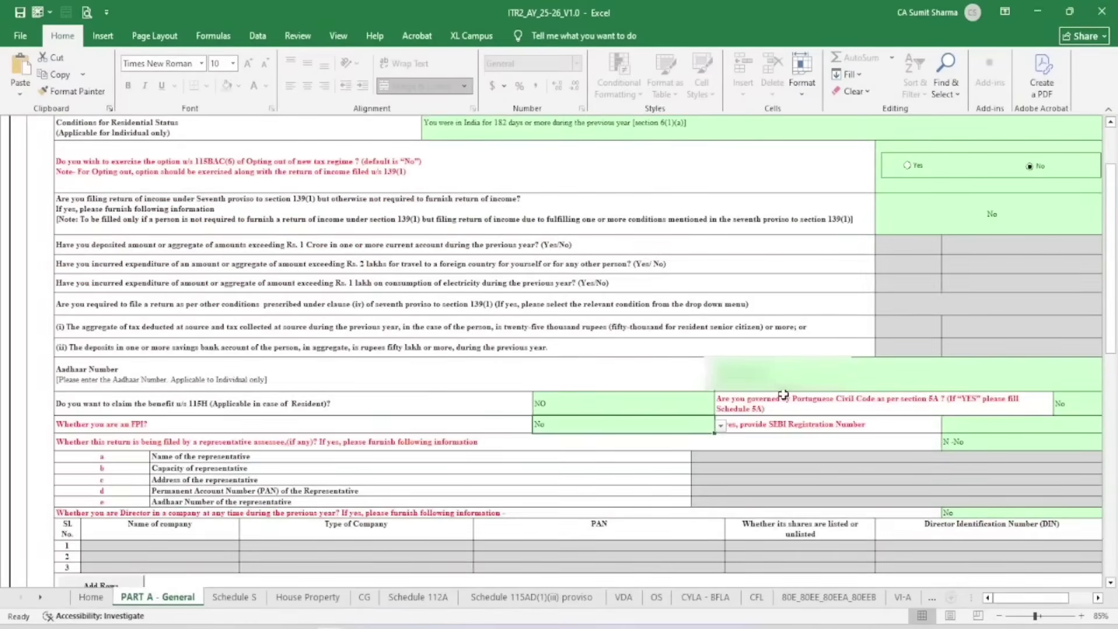
pyautogui.scroll(5, 783, 395)
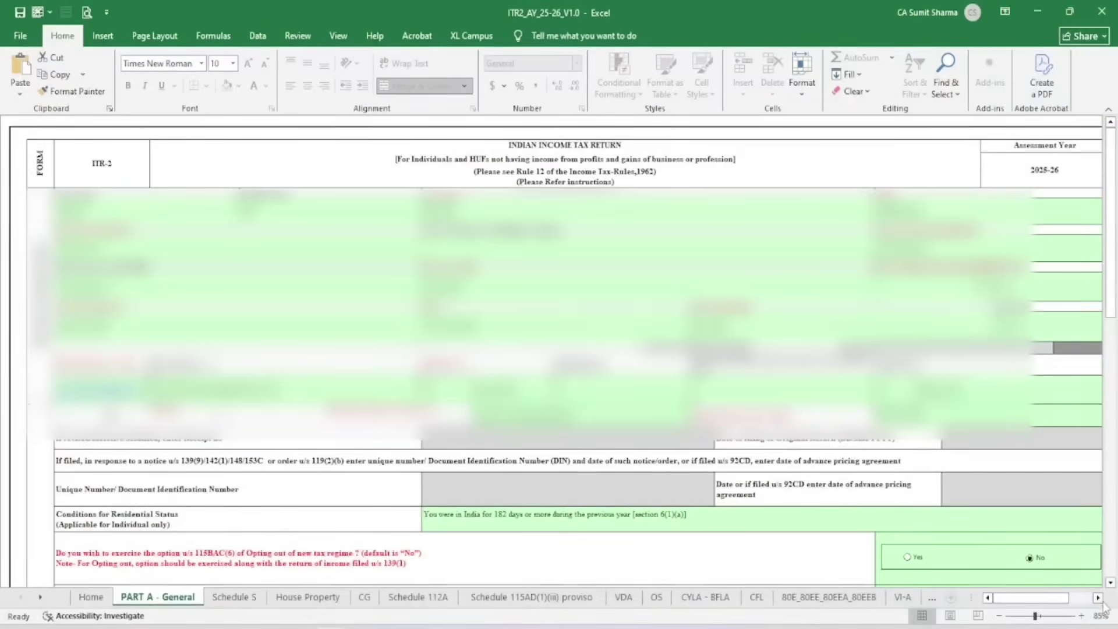
# Validate Part A - General and confirm the 'Sheet Part A - General is OK' alert
pyautogui.click(1097, 598)
pyautogui.click(1098, 598)
pyautogui.click(1098, 598)
pyautogui.click(1098, 598)
pyautogui.click(1098, 597)
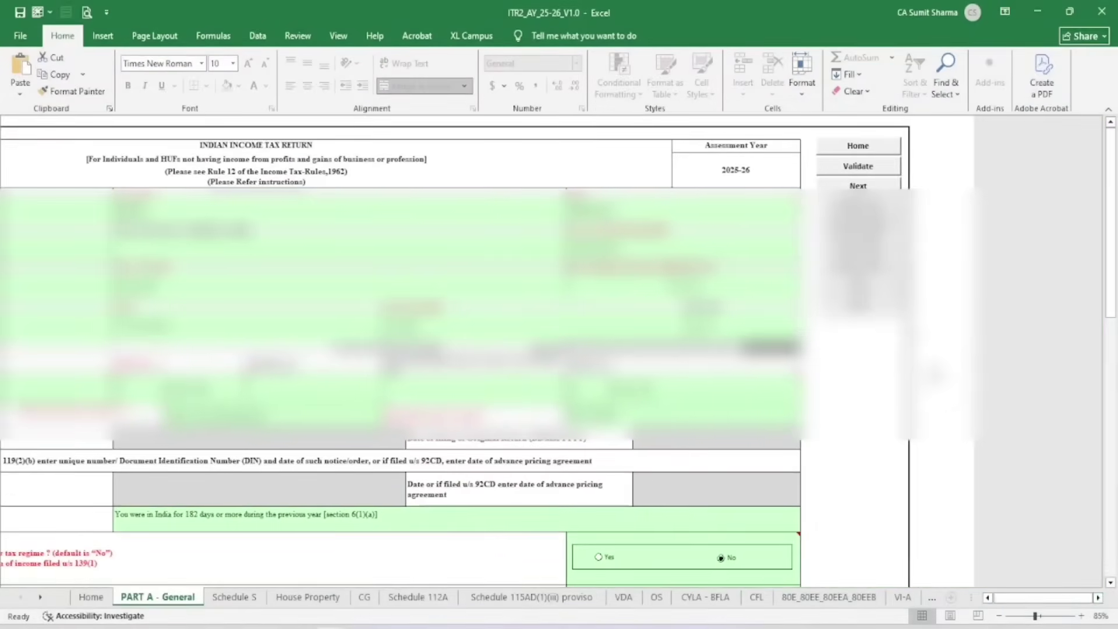
pyautogui.click(859, 167)
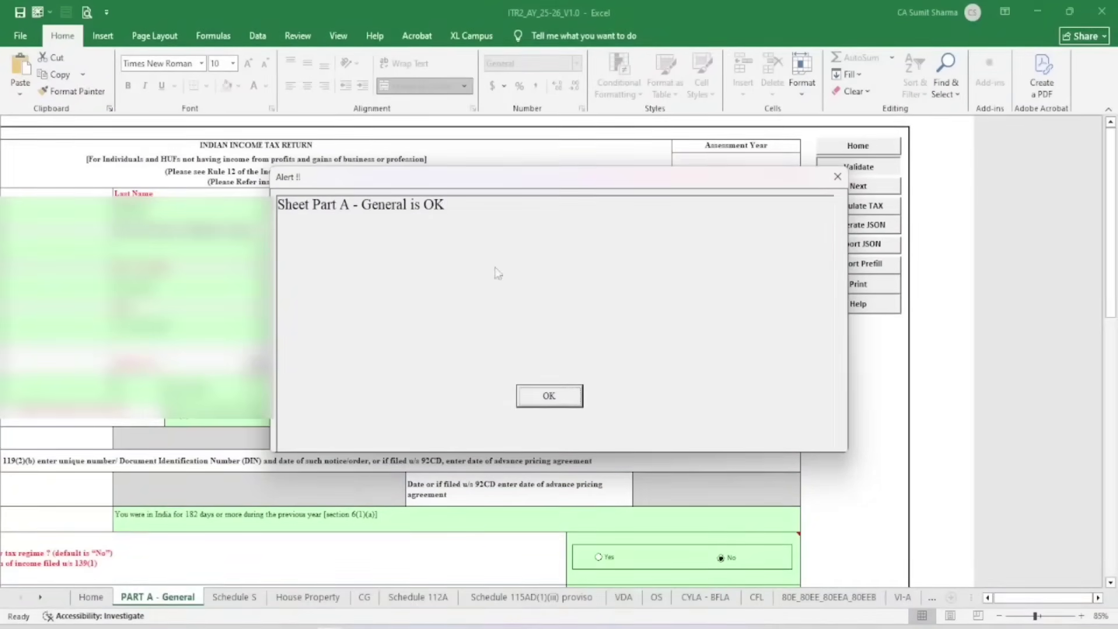
pyautogui.click(559, 400)
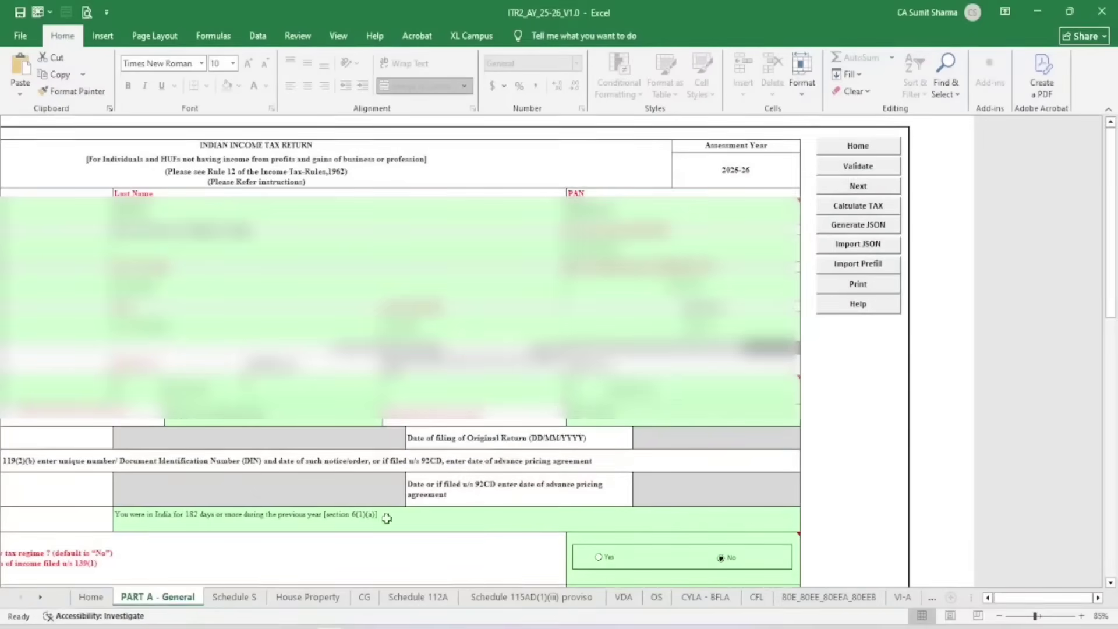
pyautogui.click(235, 597)
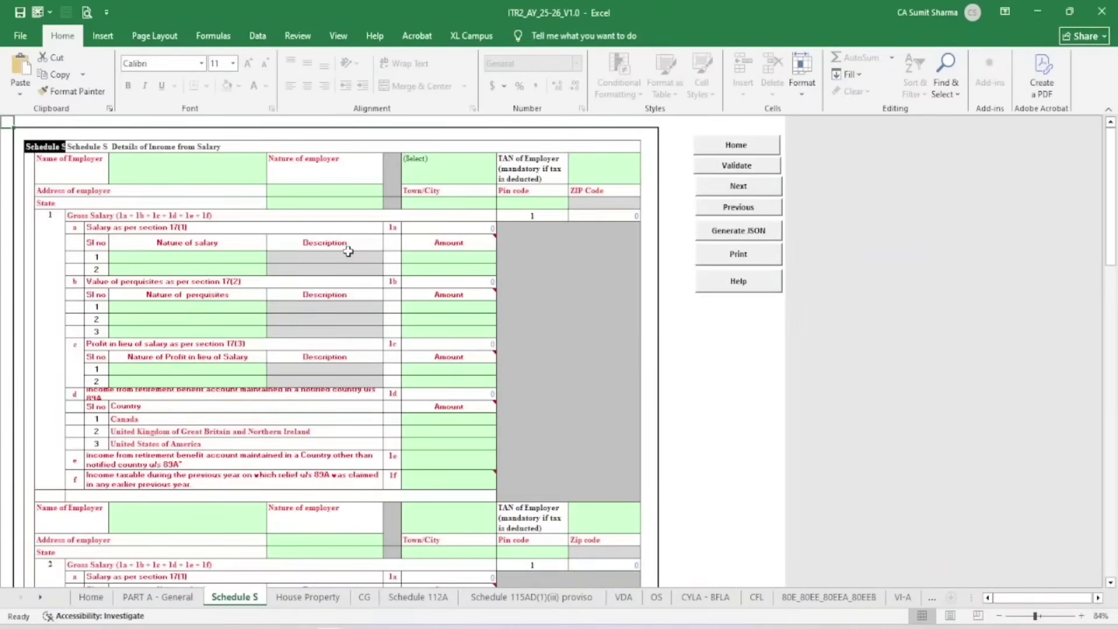
# Enter abc as the first employer's name with nature of employer Others-Pensioners
pyautogui.keyDown('ctrl'); pyautogui.scroll(2, 377, 322); pyautogui.keyUp('ctrl')
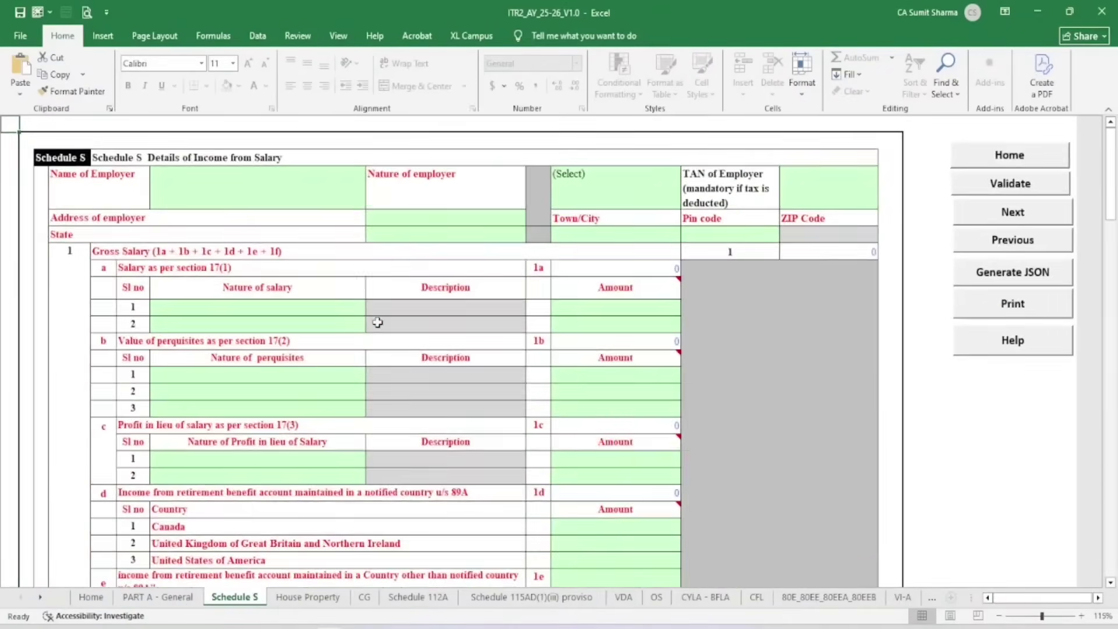
pyautogui.click(182, 193)
pyautogui.write('abc')
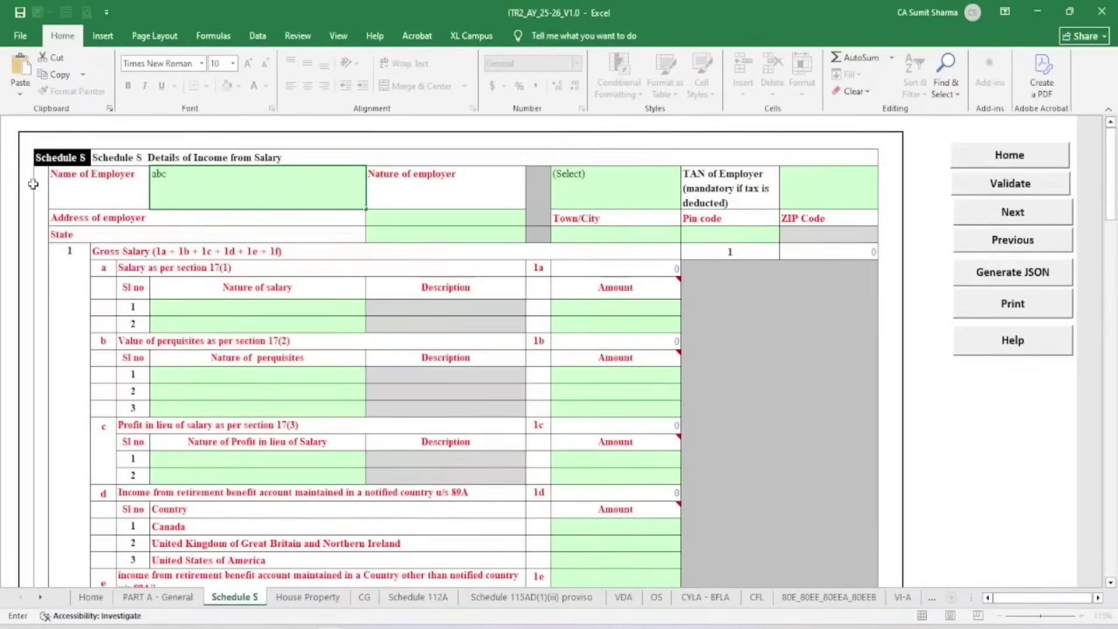
pyautogui.click(609, 174)
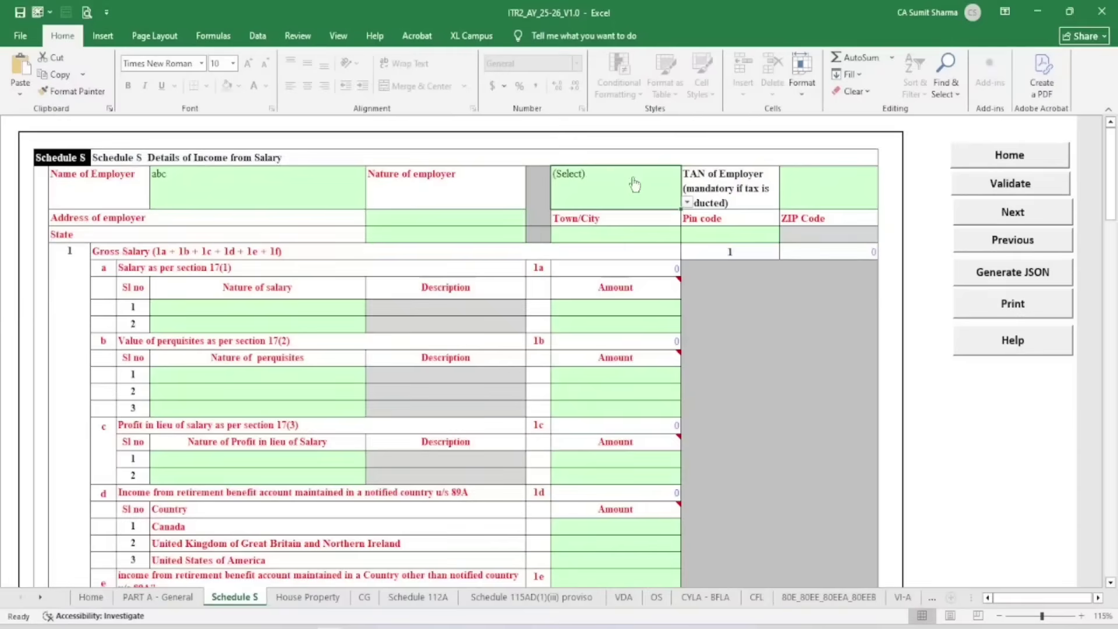
pyautogui.click(686, 202)
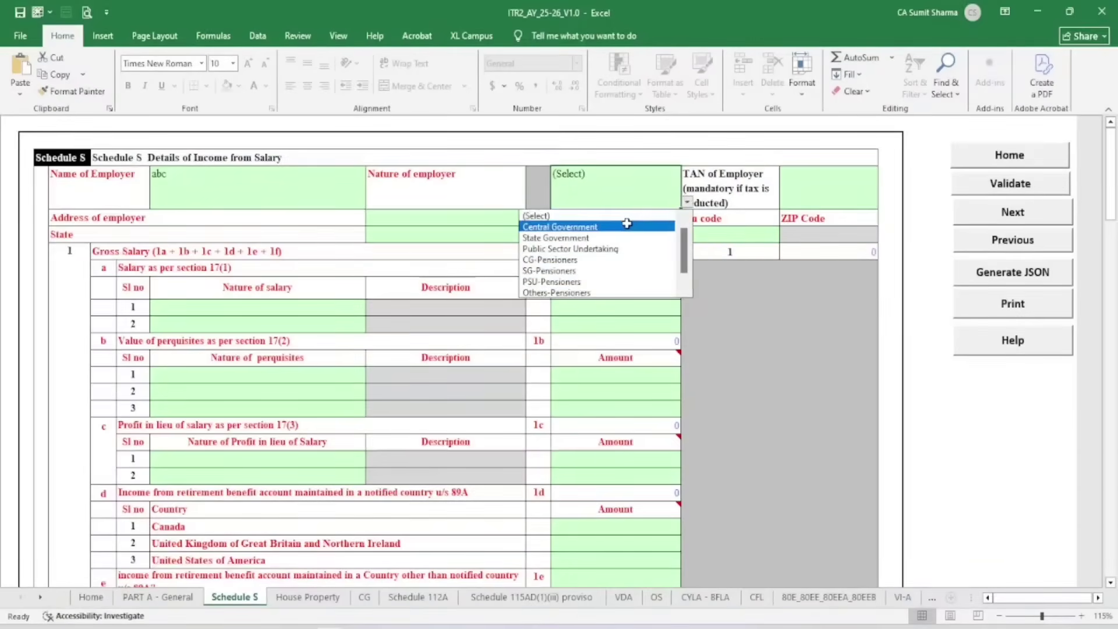
pyautogui.click(559, 293)
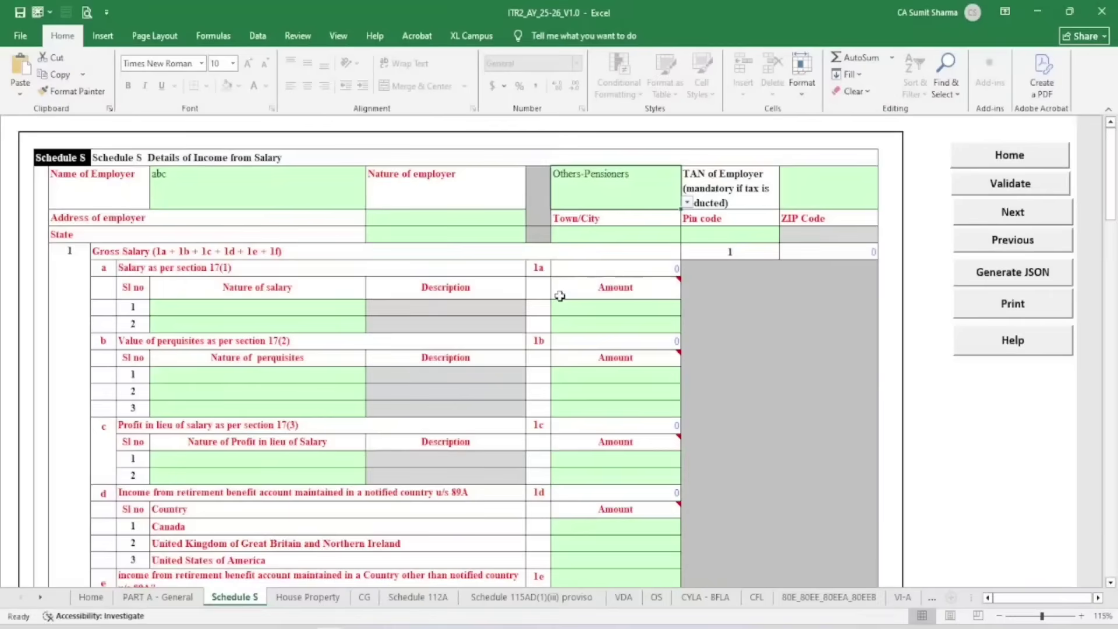
pyautogui.click(816, 191)
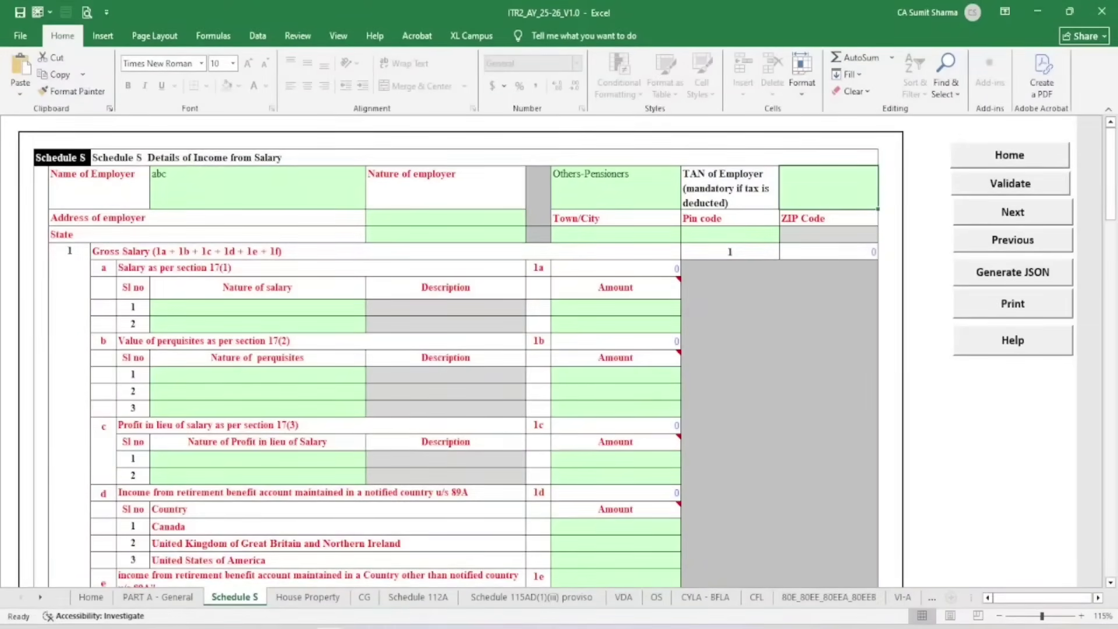
pyautogui.click(177, 627)
# Enter employer address aaa and choose 27-RAJASTHAN as the state
pyautogui.click(205, 222)
pyautogui.click(416, 218)
pyautogui.write('aaa')
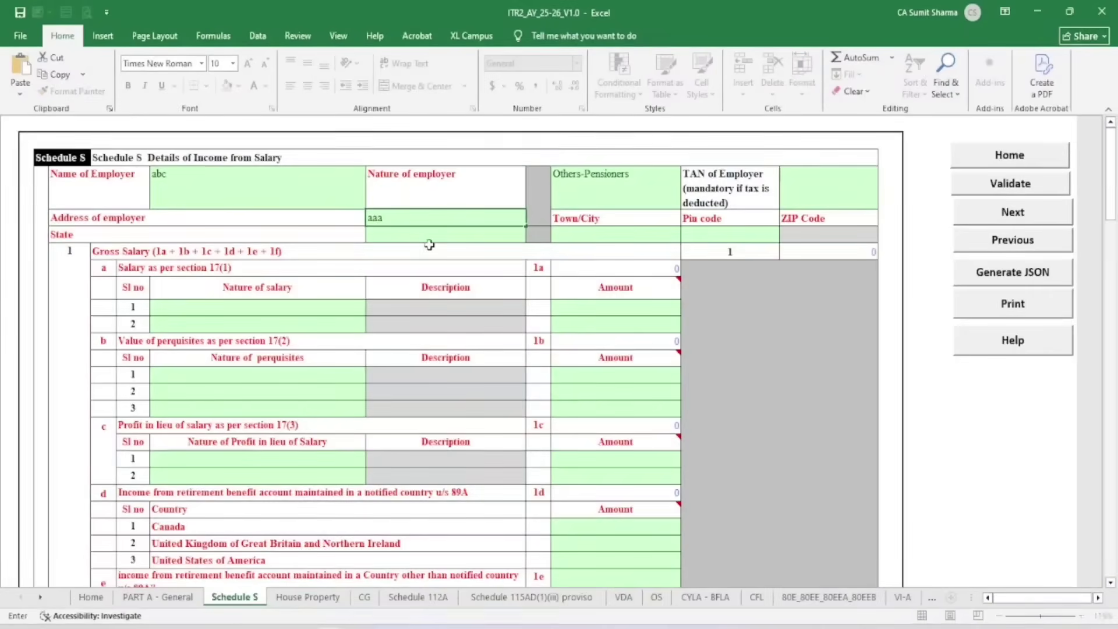
pyautogui.press('Return')
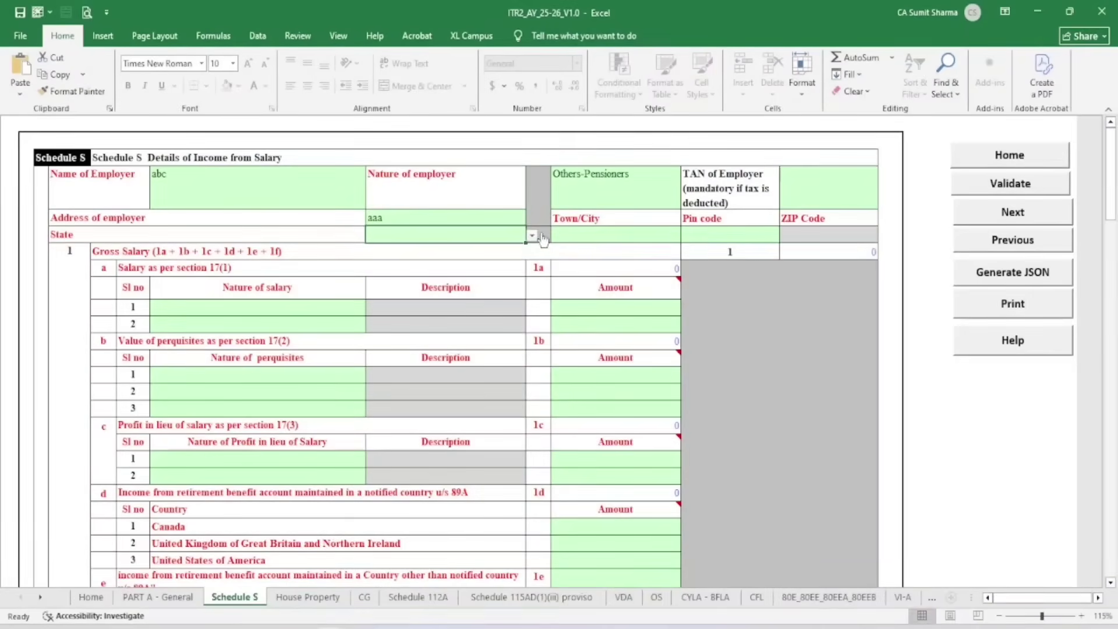
pyautogui.click(532, 235)
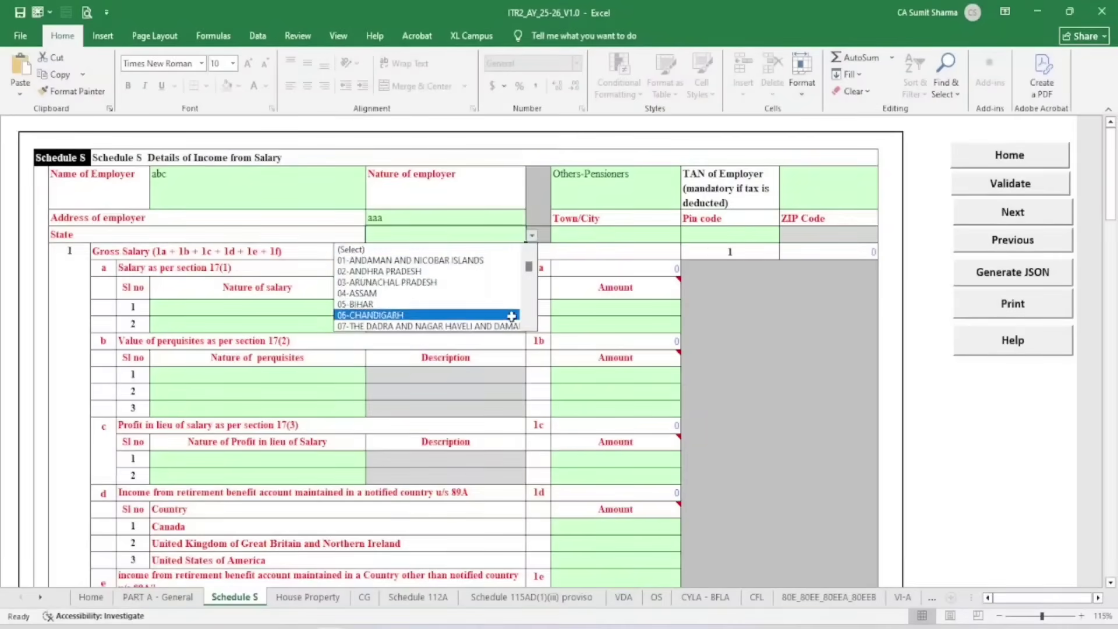
pyautogui.click(531, 328)
pyautogui.click(531, 328)
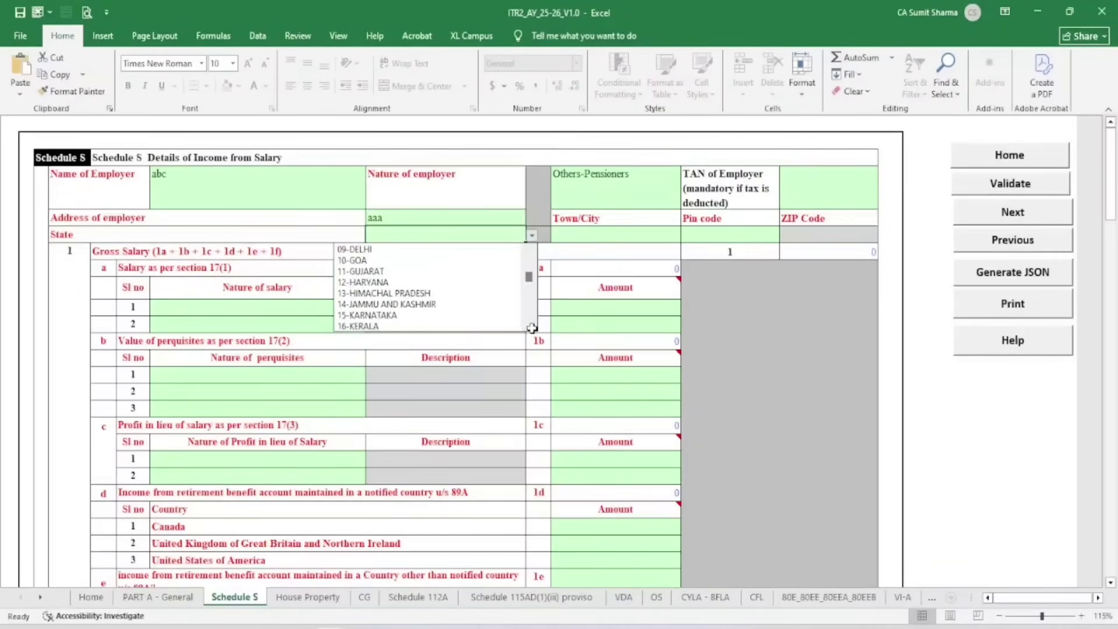
pyautogui.click(532, 327)
pyautogui.click(532, 327)
pyautogui.click(531, 328)
pyautogui.click(531, 327)
pyautogui.click(531, 328)
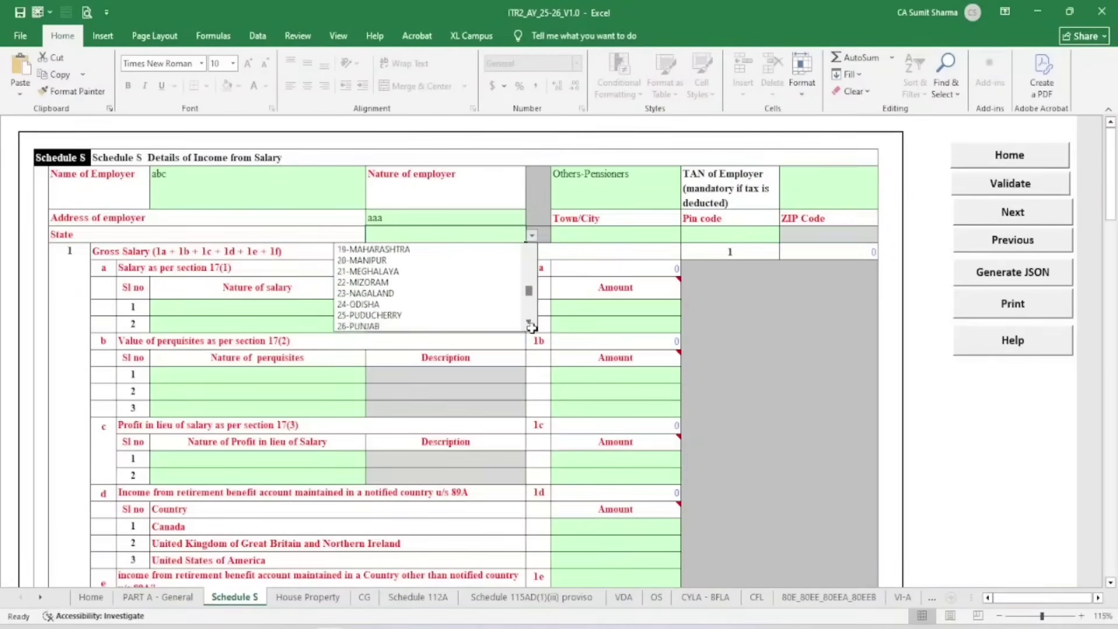
pyautogui.click(531, 328)
pyautogui.click(531, 328)
pyautogui.click(532, 328)
pyautogui.click(446, 316)
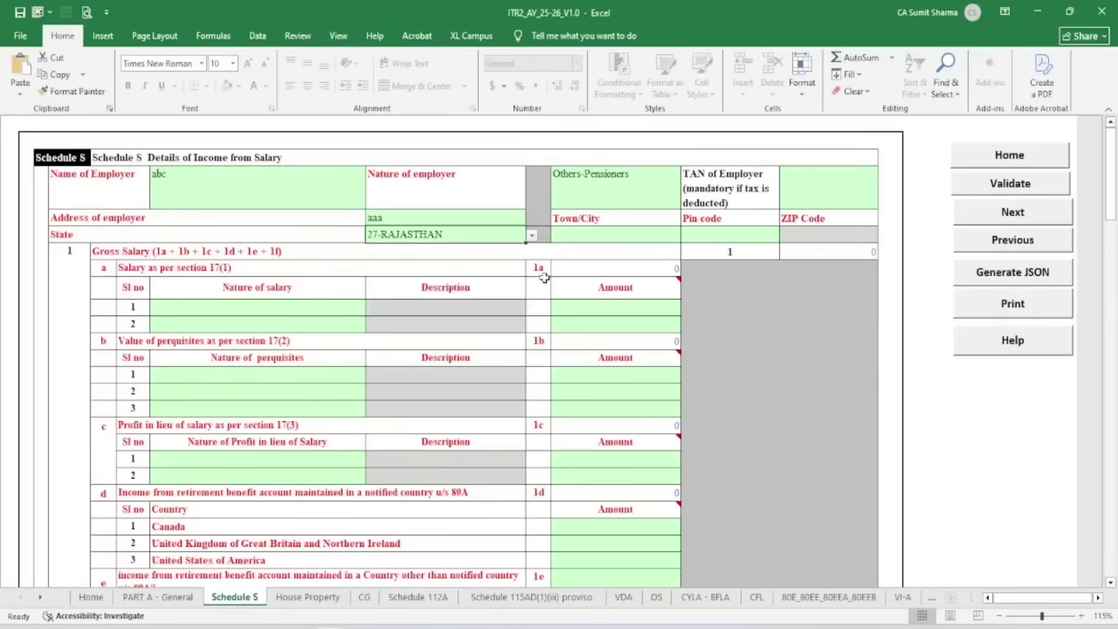
# Fill in the employer's town/city as aaa and its pin code
pyautogui.click(598, 235)
pyautogui.write('aaa')
pyautogui.click(730, 232)
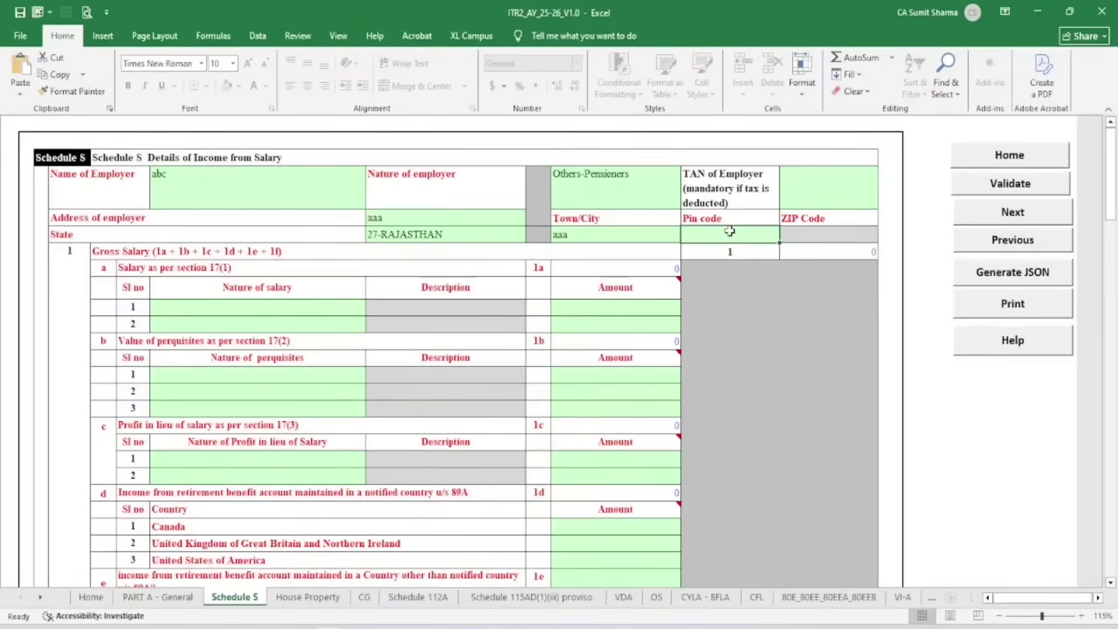
pyautogui.press('Return')
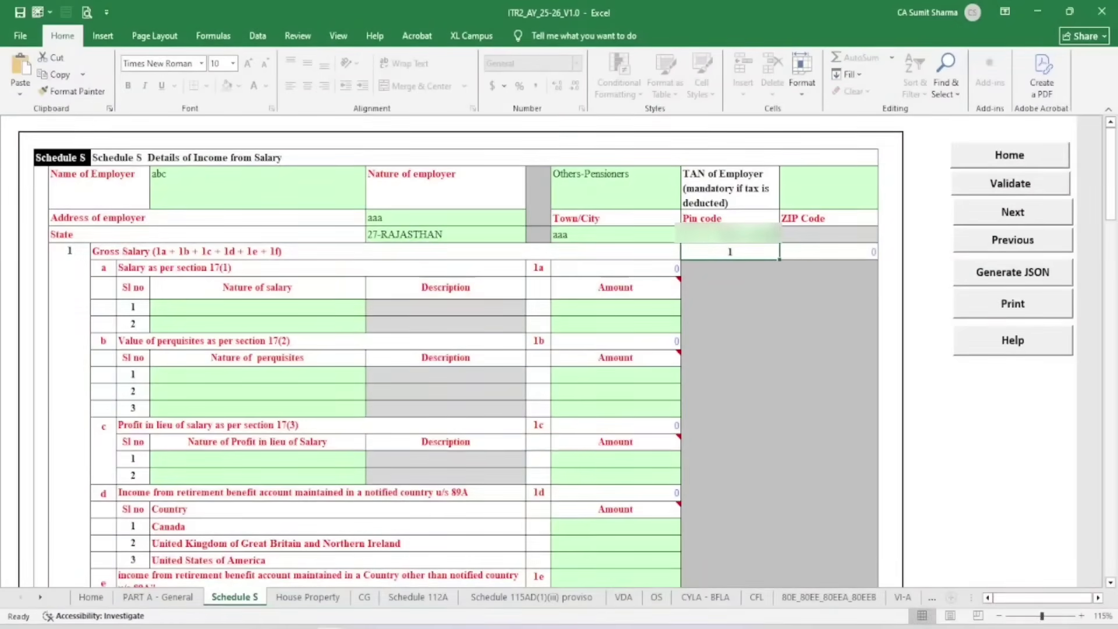
pyautogui.moveTo(80, 259); pyautogui.dragTo(219, 265)
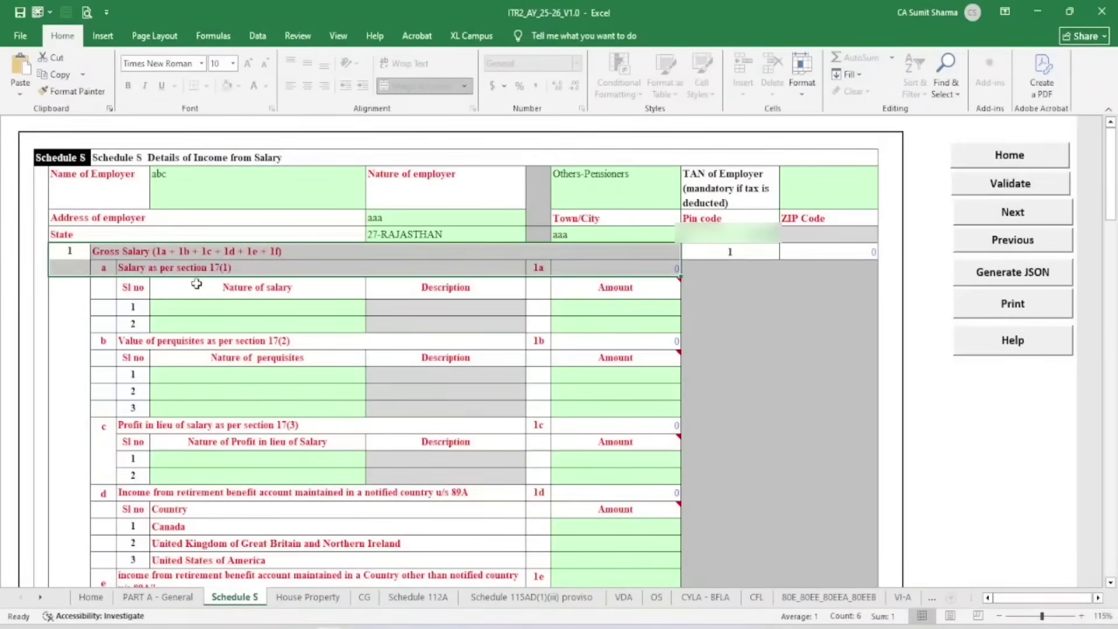
pyautogui.click(178, 310)
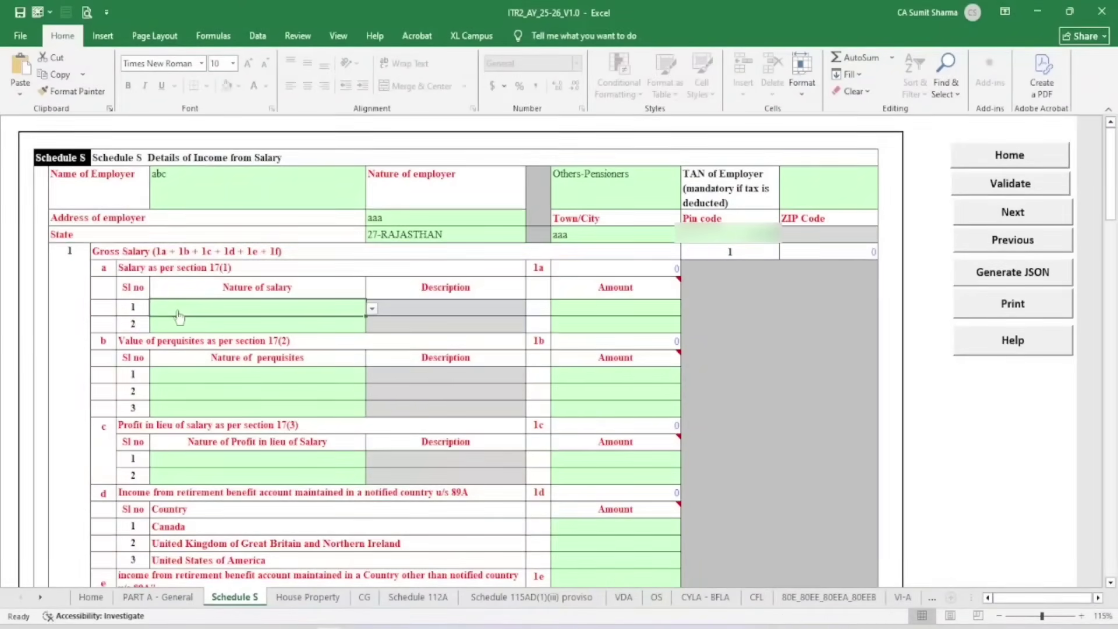
# Set salary row 1 under section 17(1) to Basic Salary with amount 650000
pyautogui.click(371, 308)
pyautogui.click(265, 333)
pyautogui.click(606, 314)
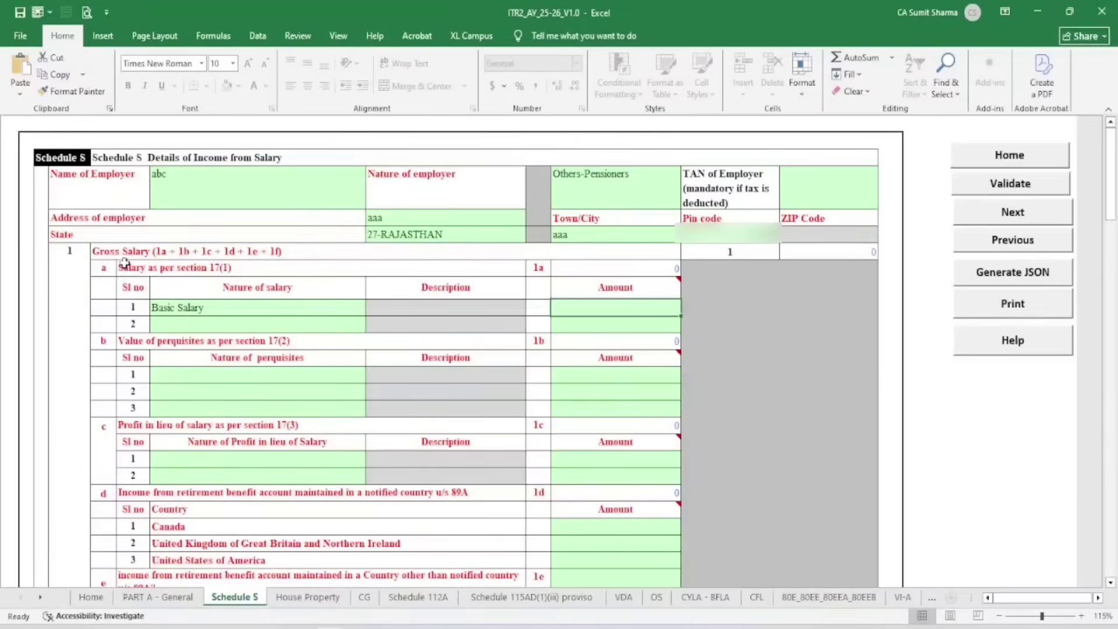
pyautogui.click(216, 271)
pyautogui.click(282, 339)
pyautogui.click(272, 421)
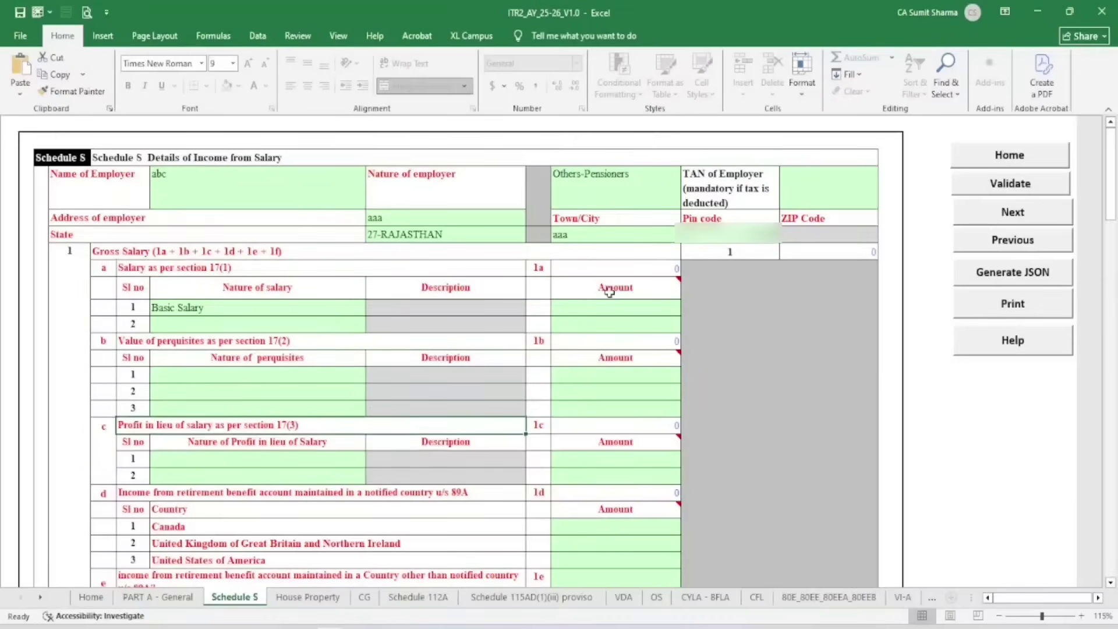
pyautogui.click(630, 305)
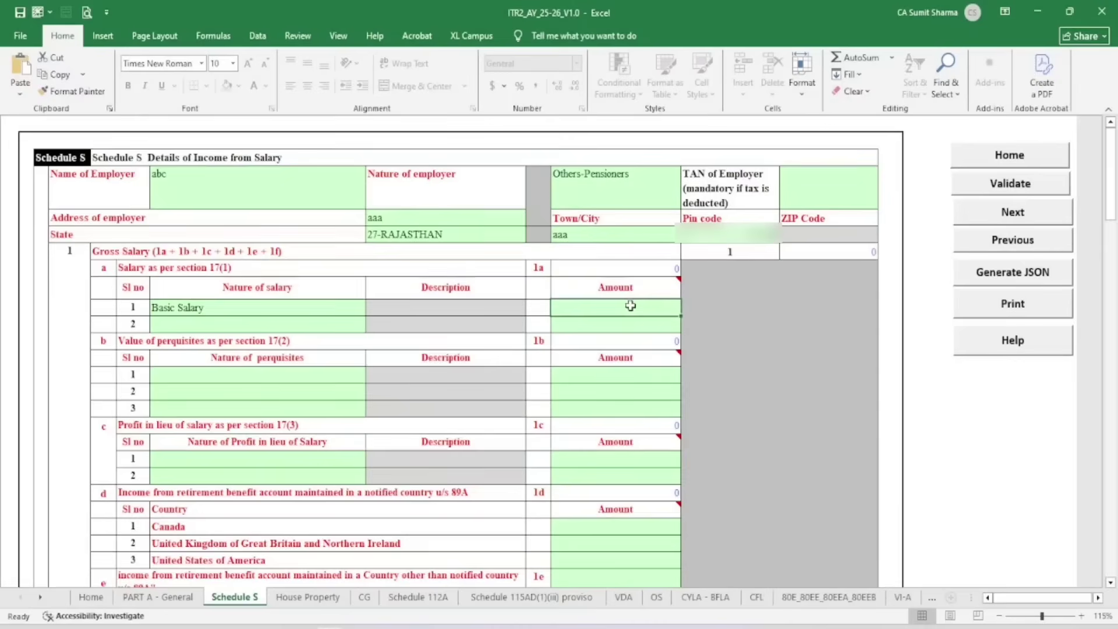
pyautogui.write('650000')
pyautogui.press('Return')
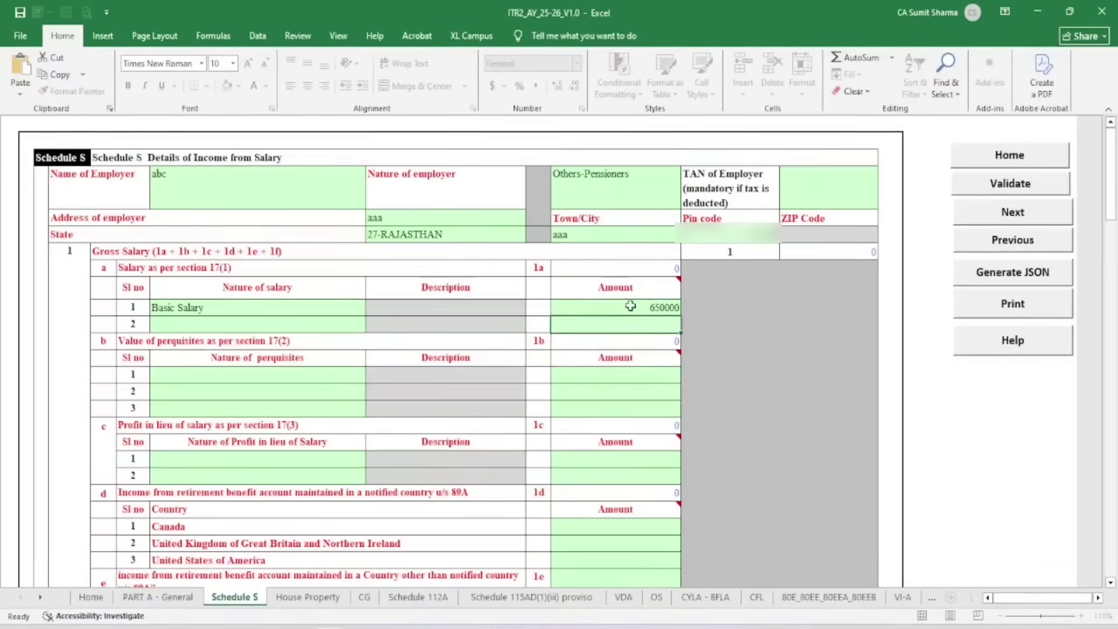
# Add another employer salary block and check the 650000 total gross salary
pyautogui.scroll(-3, 378, 294)
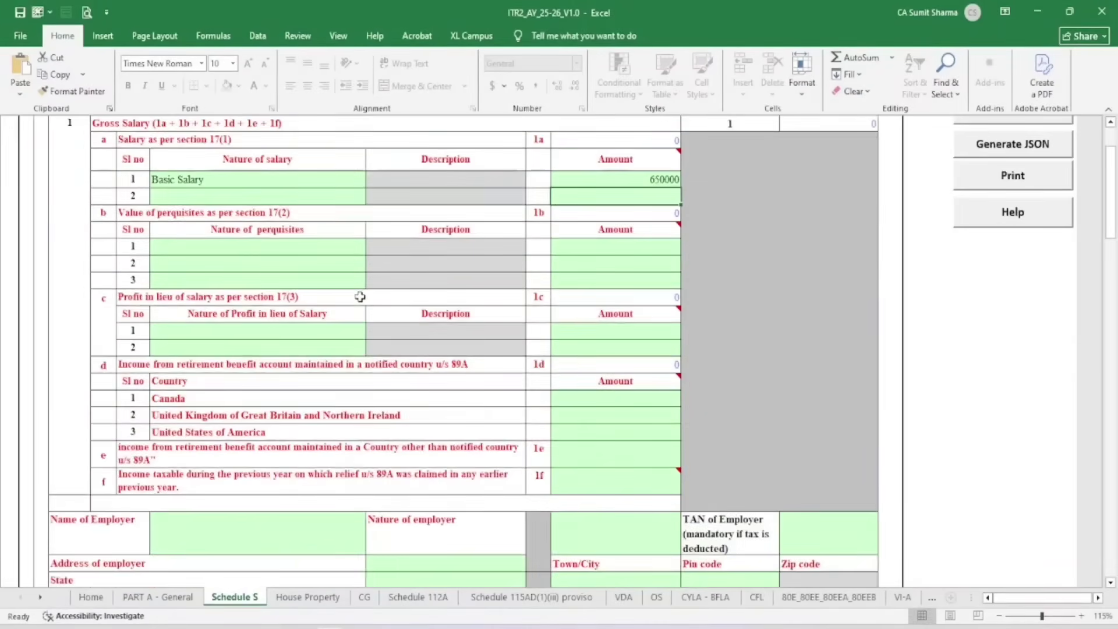
pyautogui.scroll(-4, 359, 304)
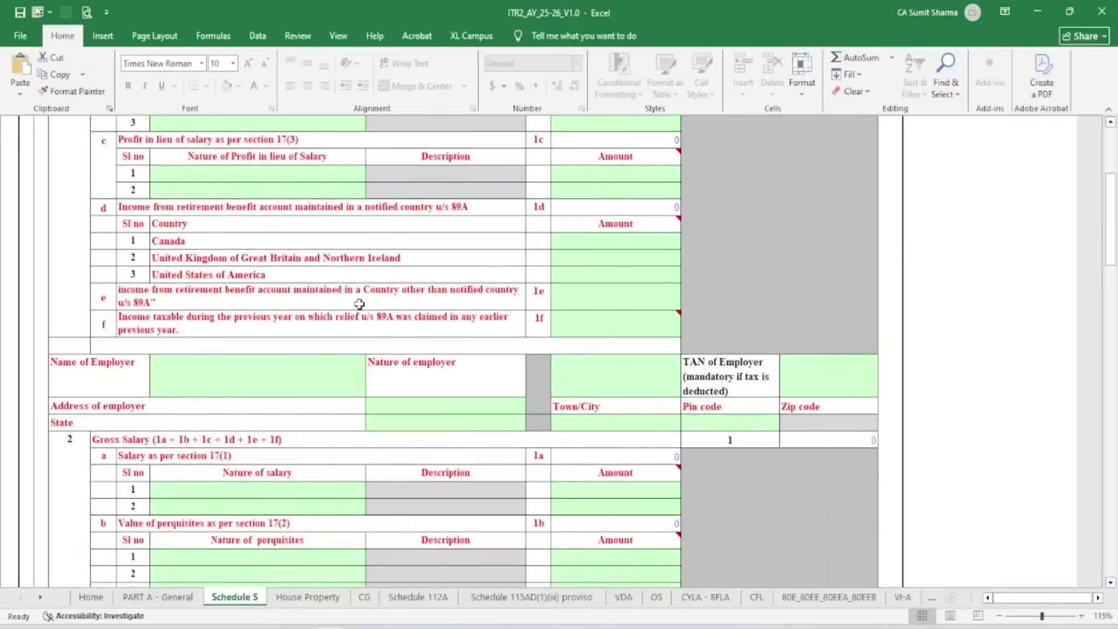
pyautogui.scroll(-1, 359, 303)
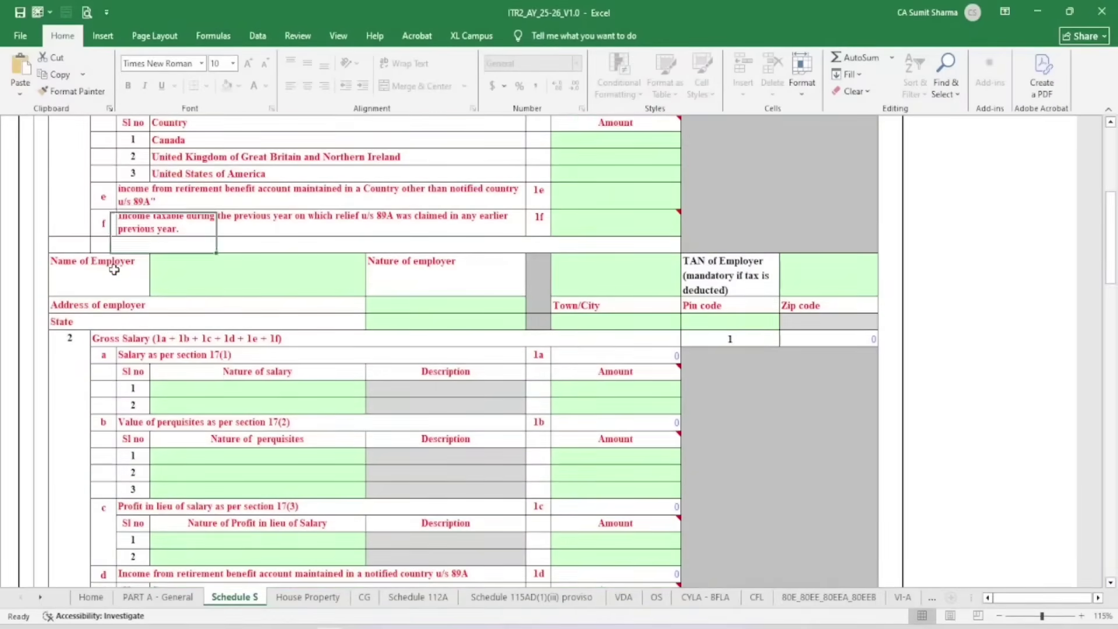
pyautogui.moveTo(117, 270); pyautogui.dragTo(533, 276)
pyautogui.moveTo(620, 302); pyautogui.dragTo(651, 307)
pyautogui.scroll(-6, 548, 272)
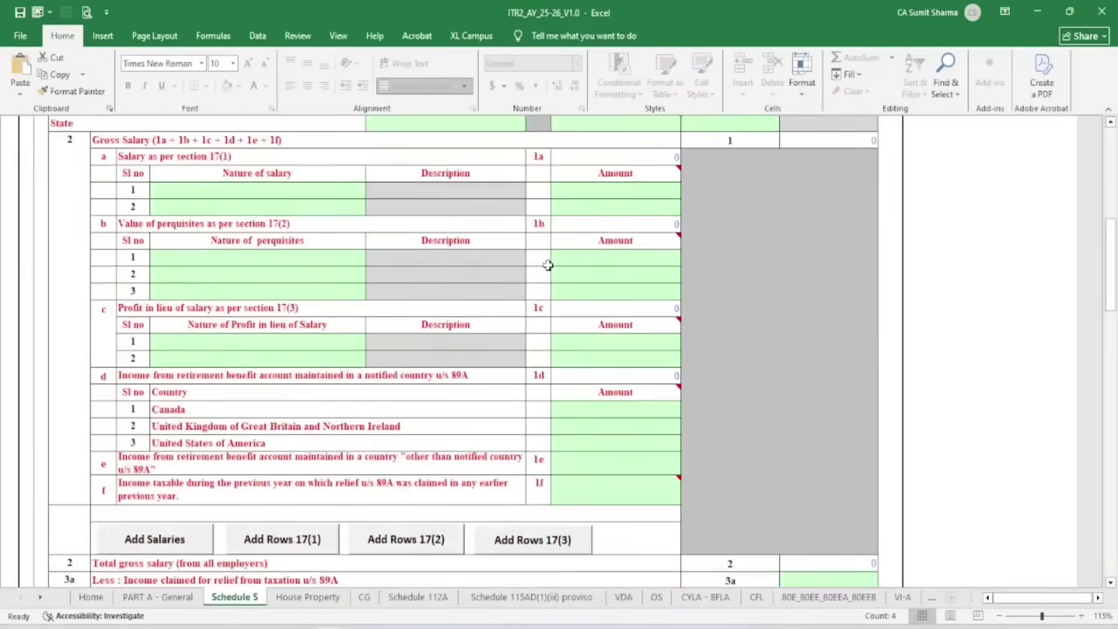
pyautogui.scroll(-2, 548, 265)
pyautogui.click(178, 338)
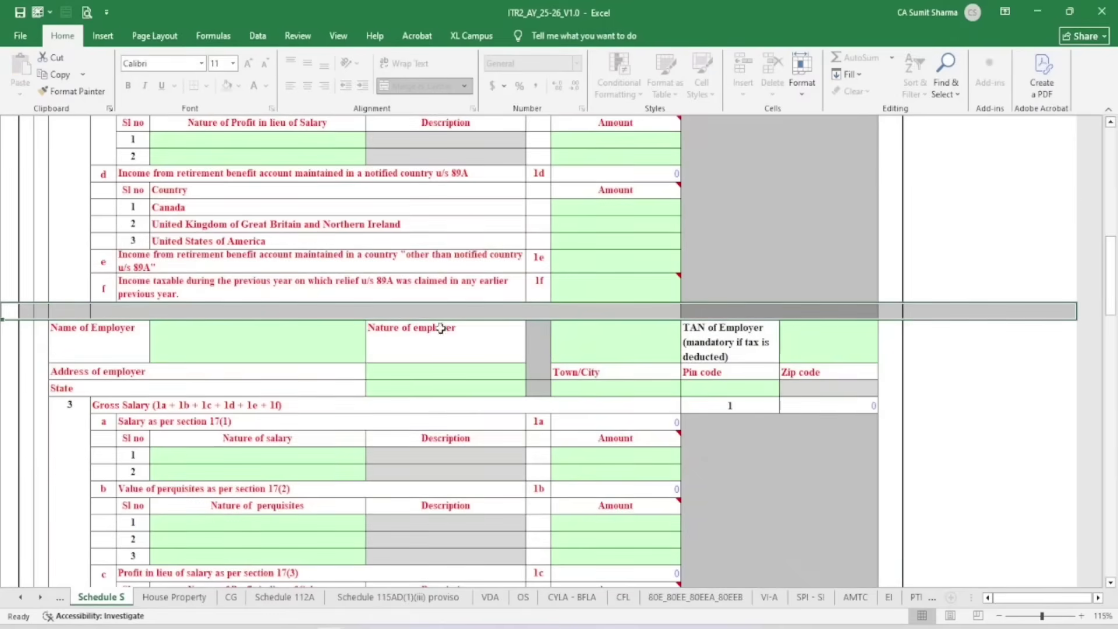
pyautogui.scroll(-10, 437, 326)
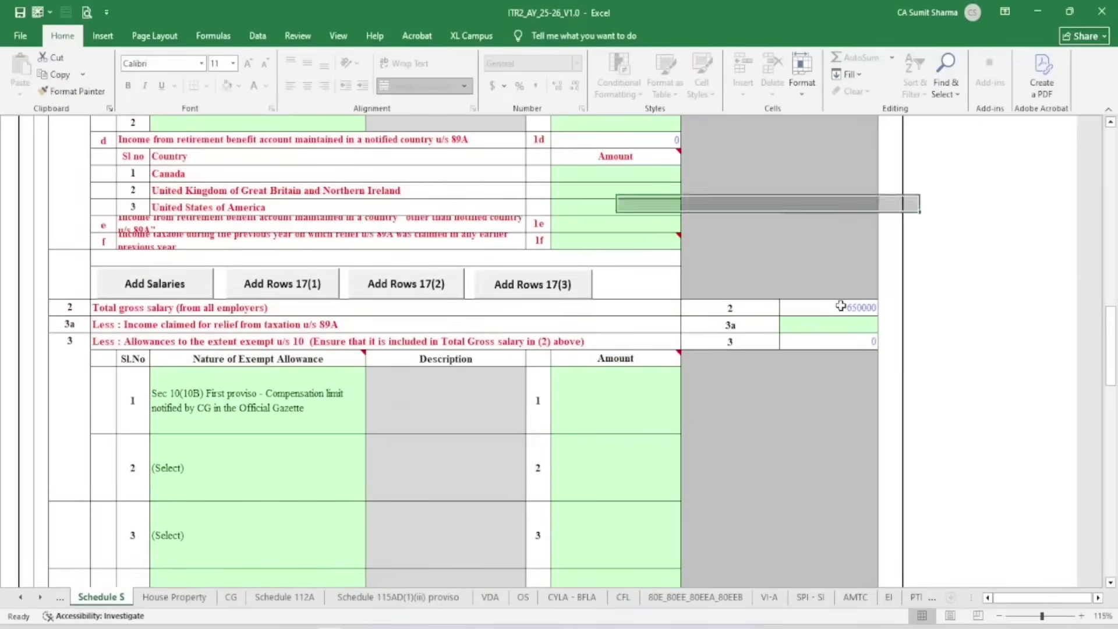
pyautogui.click(837, 306)
pyautogui.scroll(-5, 786, 311)
pyautogui.scroll(-3, 786, 310)
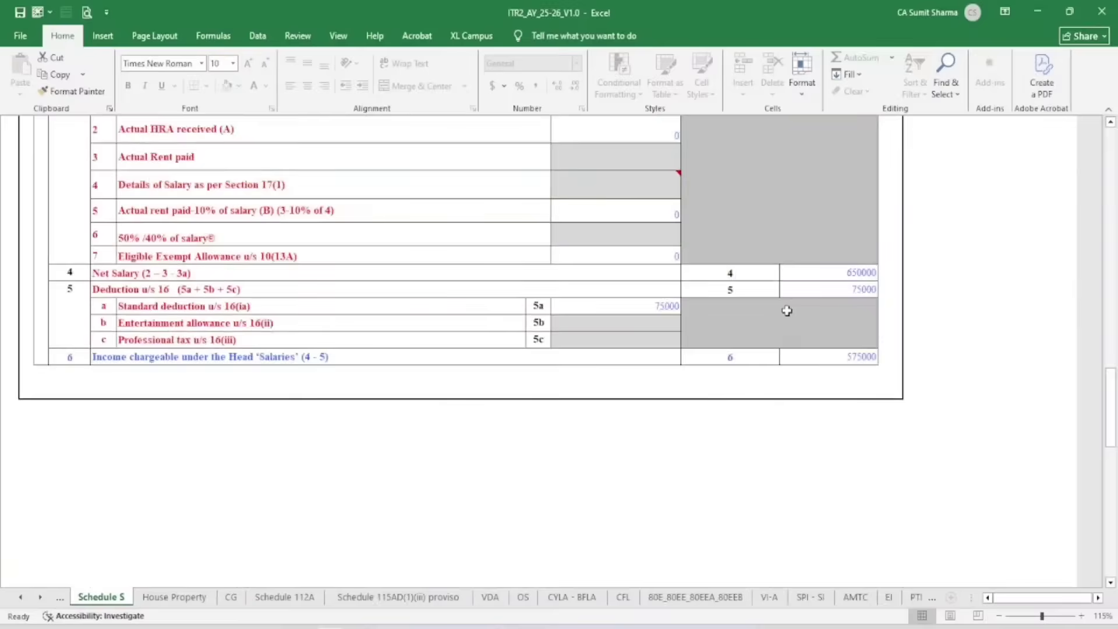
pyautogui.scroll(6, 372, 355)
pyautogui.scroll(1, 261, 245)
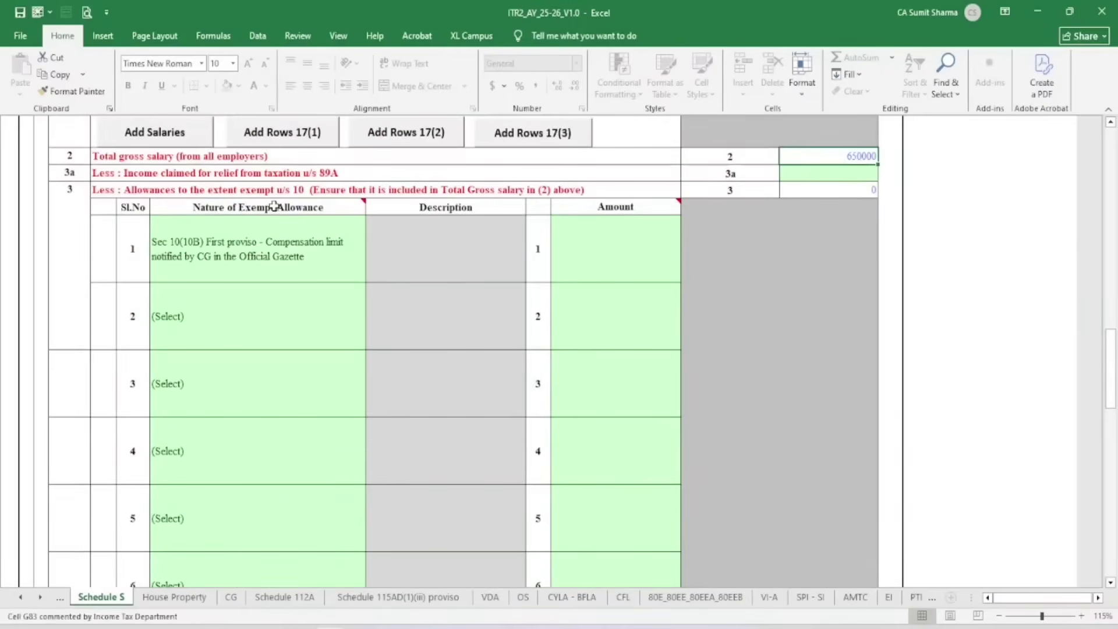
# Reset the first exempt allowance to (Select), leaving the 75000 deduction u/s 16
pyautogui.click(279, 262)
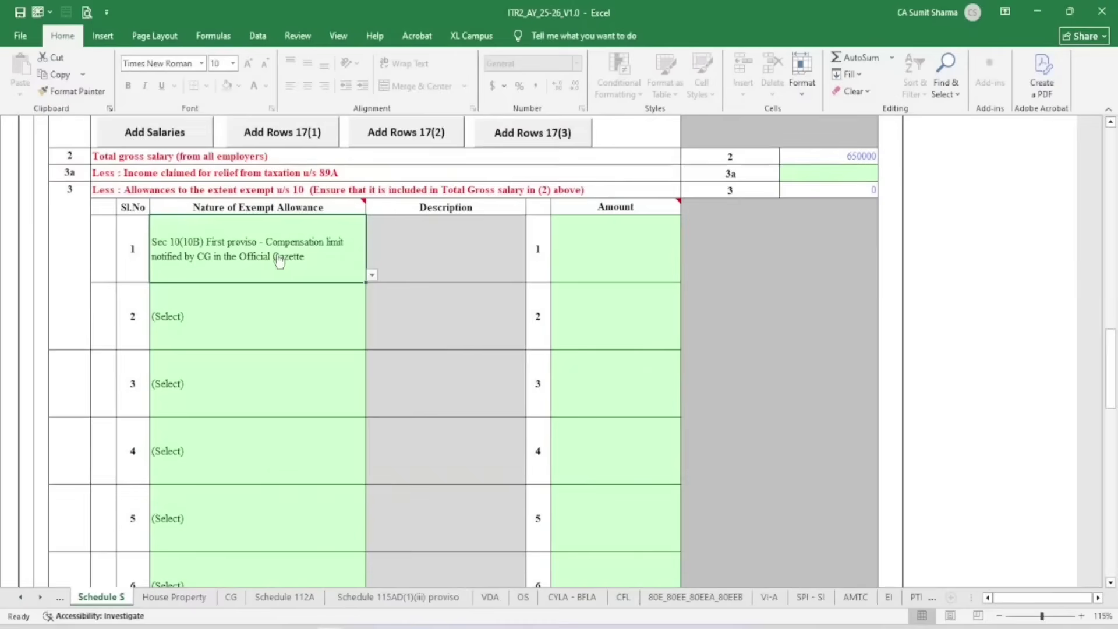
pyautogui.click(372, 275)
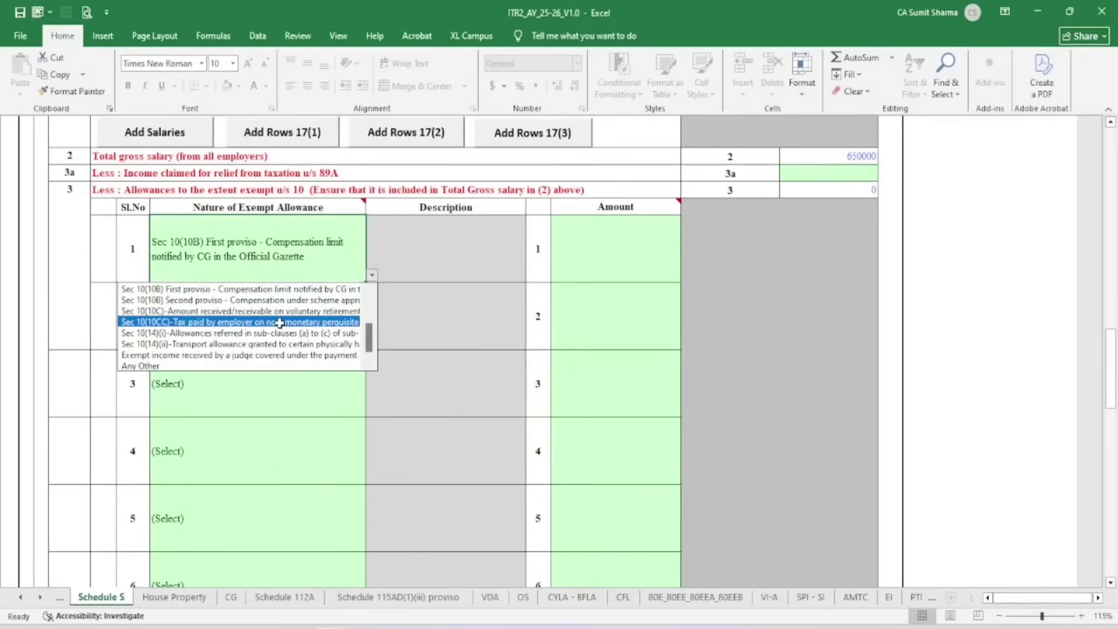
pyautogui.scroll(3, 372, 318)
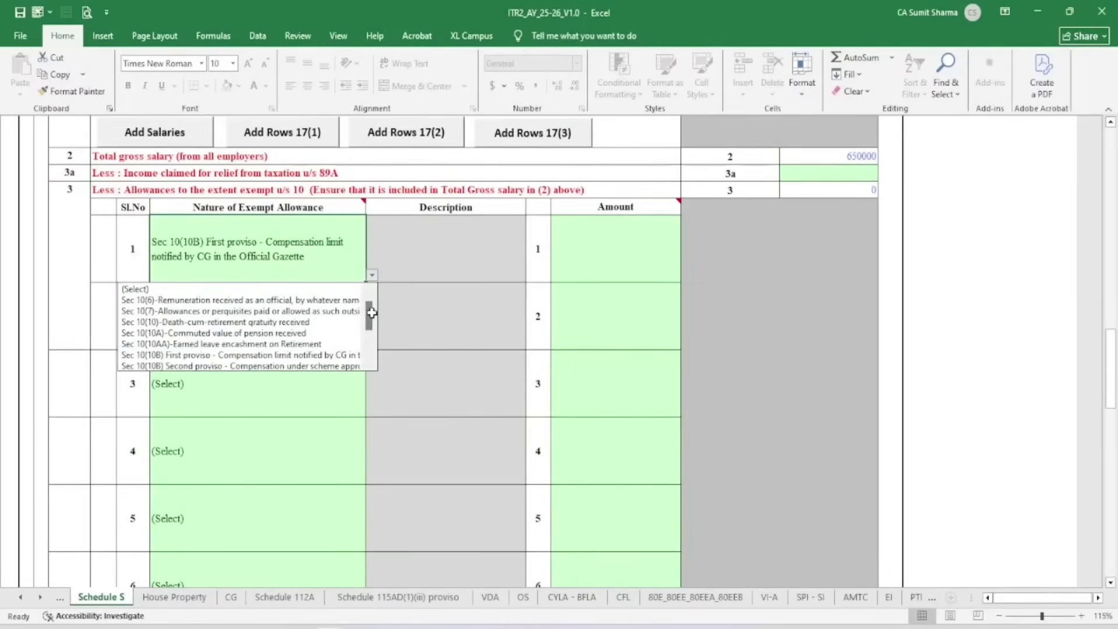
pyautogui.click(344, 290)
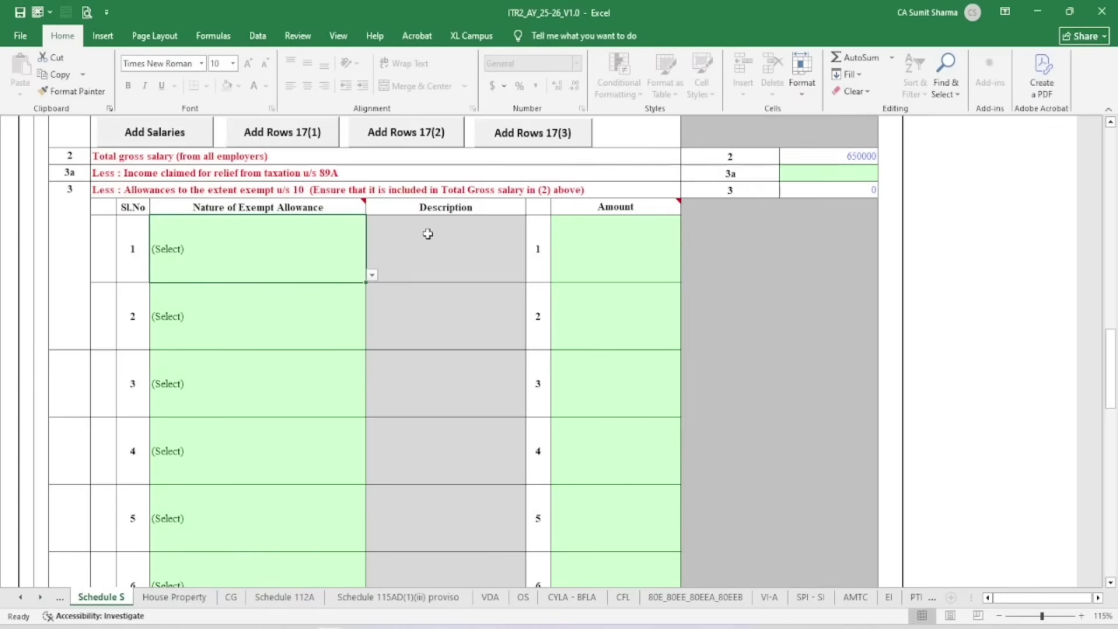
pyautogui.scroll(-8, 691, 347)
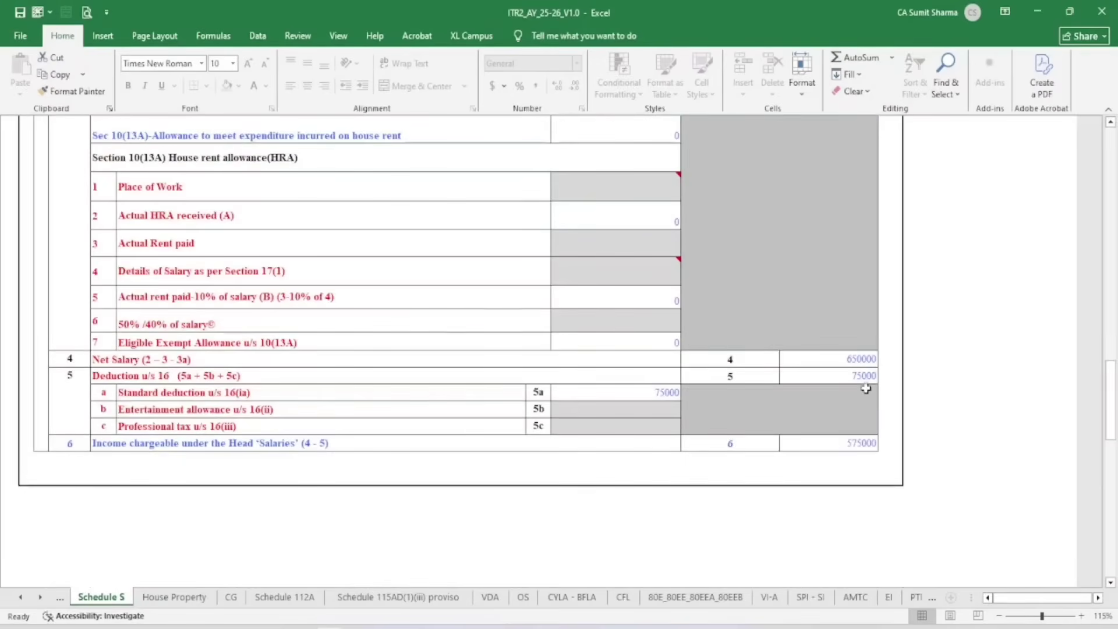
pyautogui.click(865, 381)
# Validate Schedule S and dismiss the OK alert
pyautogui.scroll(15, 854, 442)
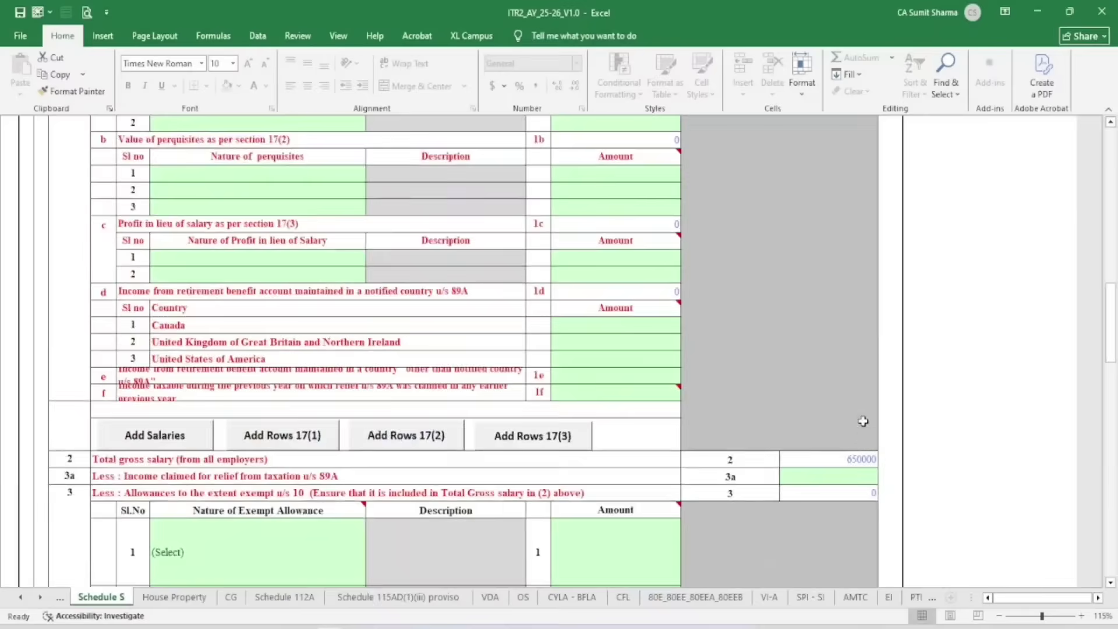
pyautogui.click(1022, 185)
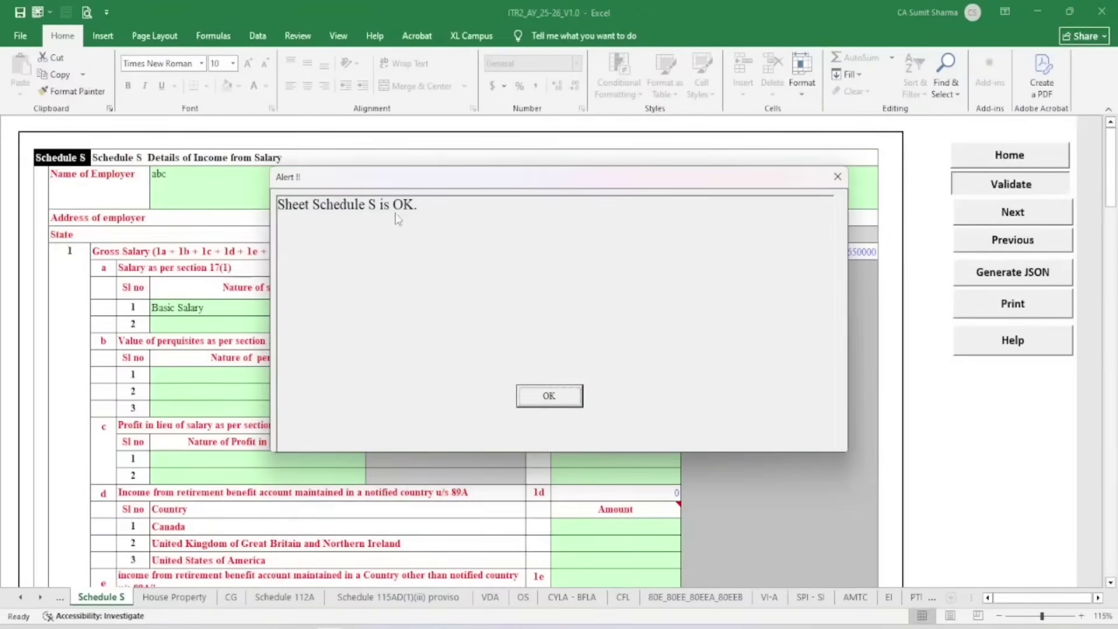
pyautogui.click(560, 396)
pyautogui.click(174, 597)
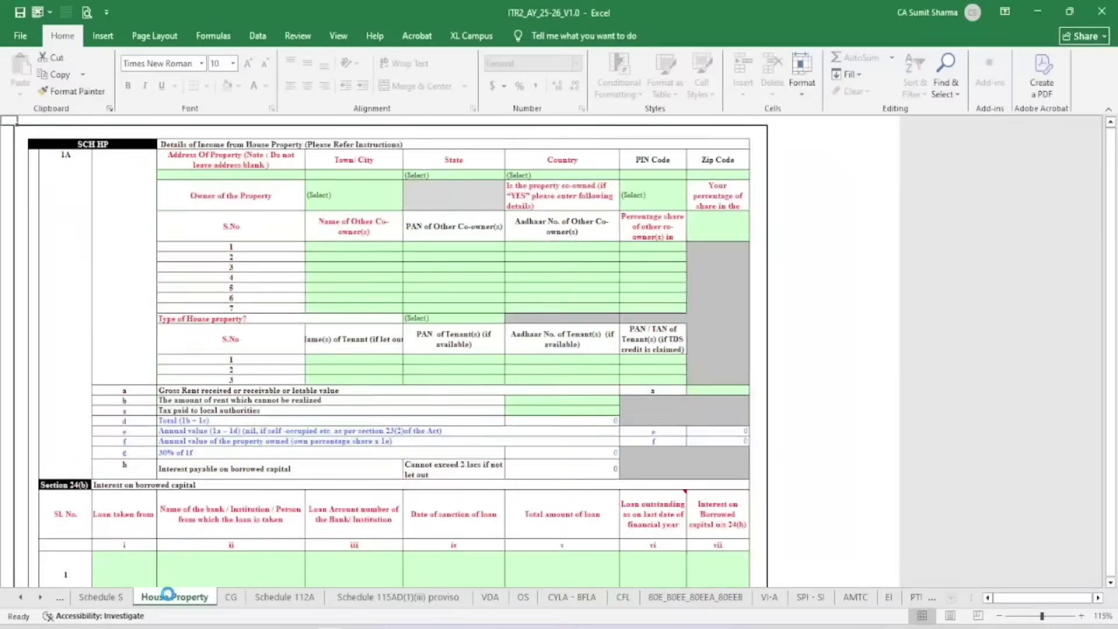
# Zoom the House Property sheet to 110% and enter address BSS and town/city SS
pyautogui.click(1081, 615)
pyautogui.click(1081, 615)
pyautogui.click(1081, 615)
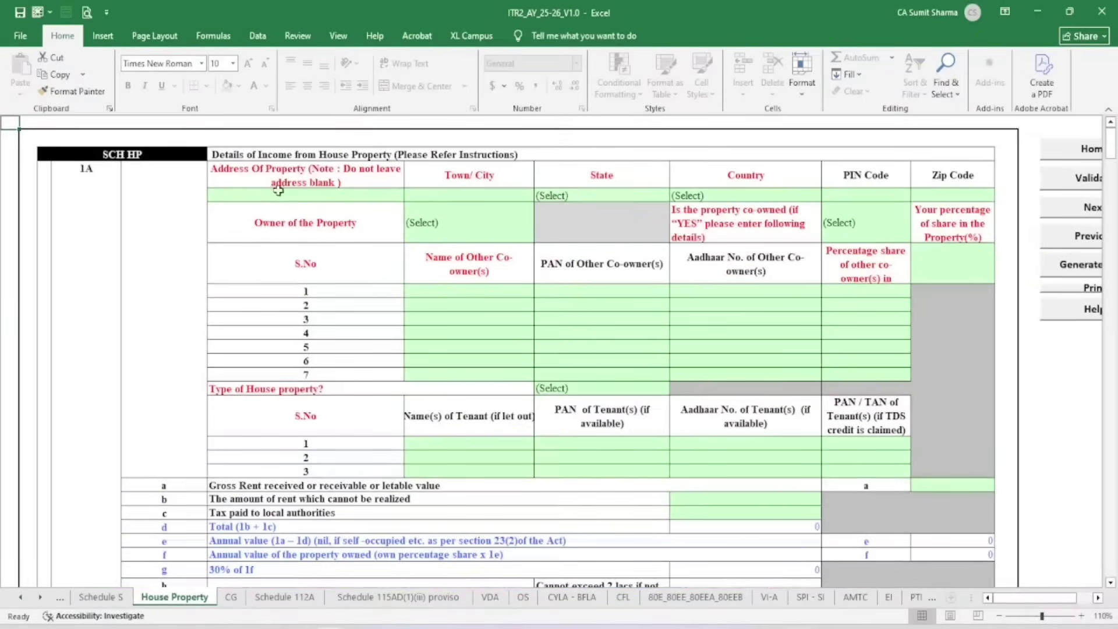
pyautogui.click(274, 197)
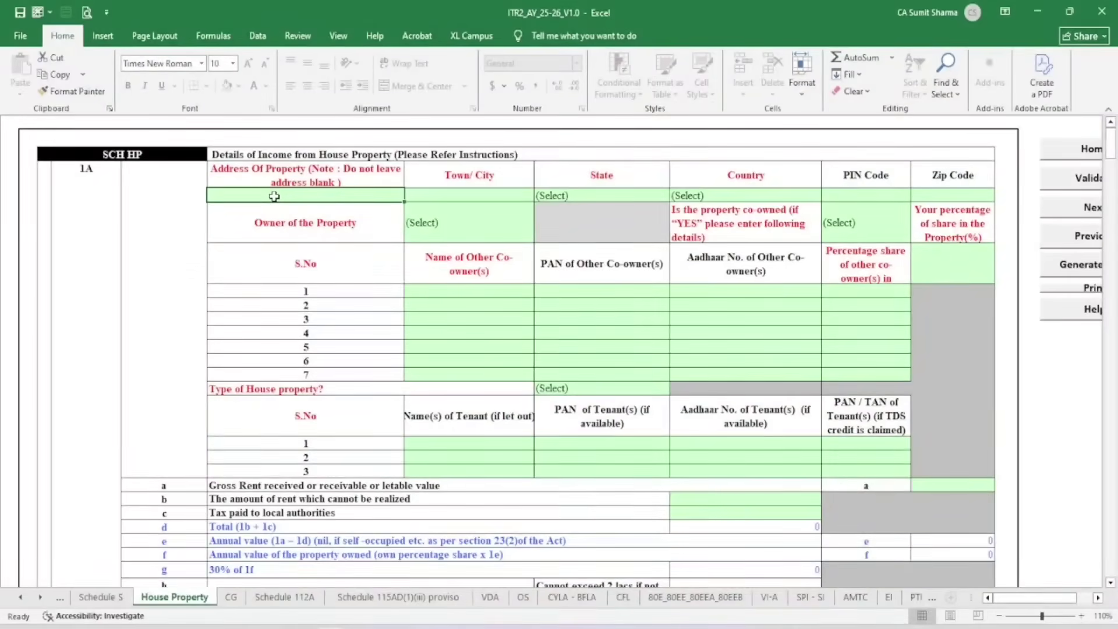
pyautogui.write('B')
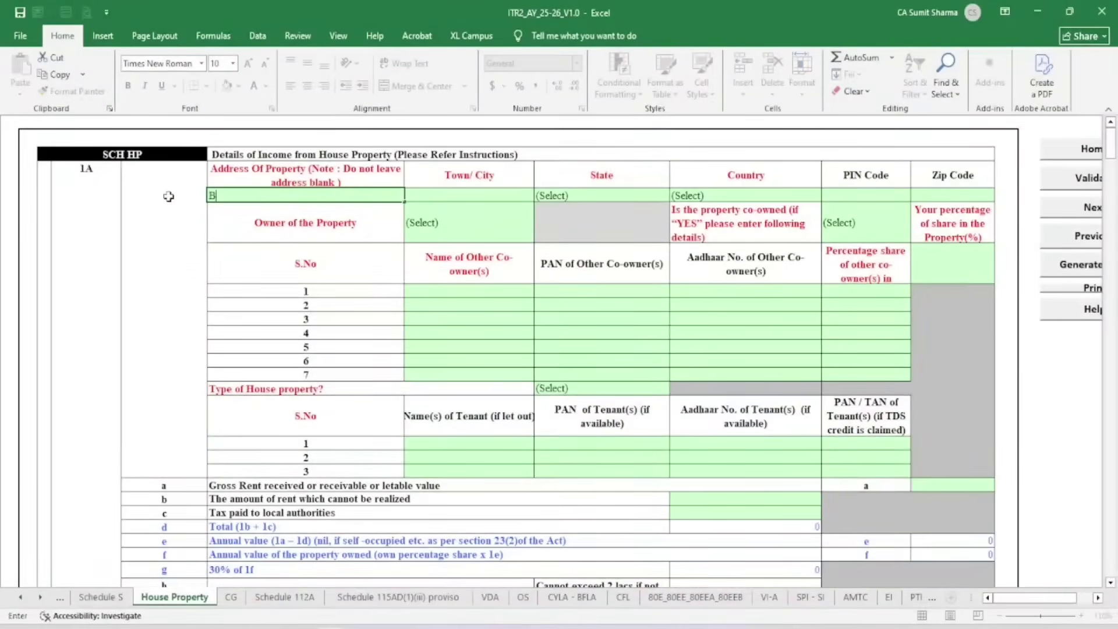
pyautogui.write('SS')
pyautogui.press('Return')
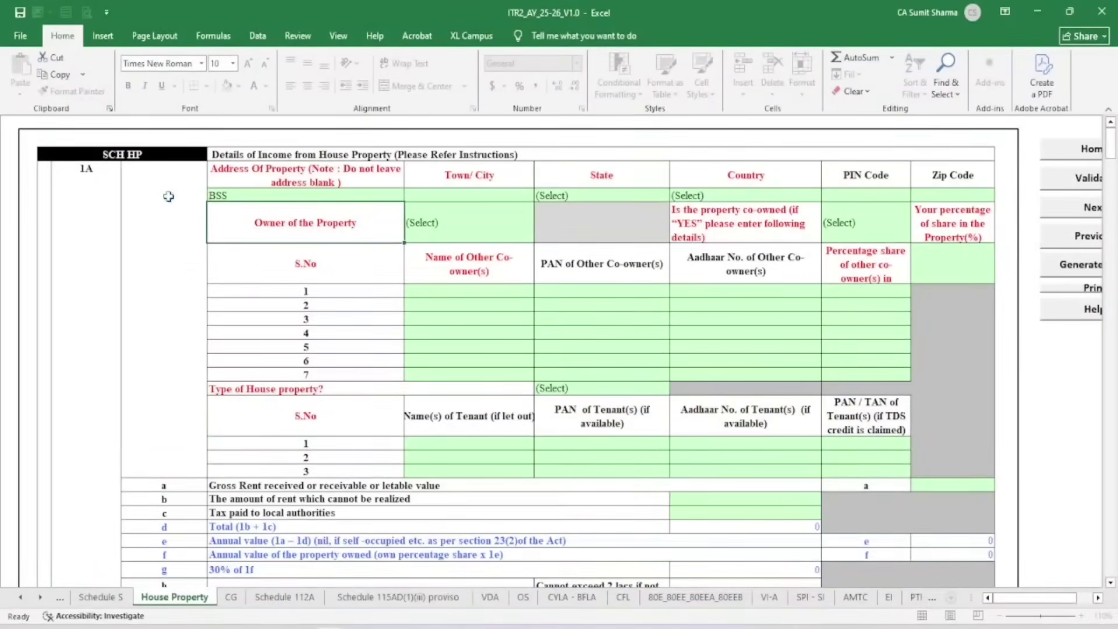
pyautogui.click(436, 201)
pyautogui.write('SS')
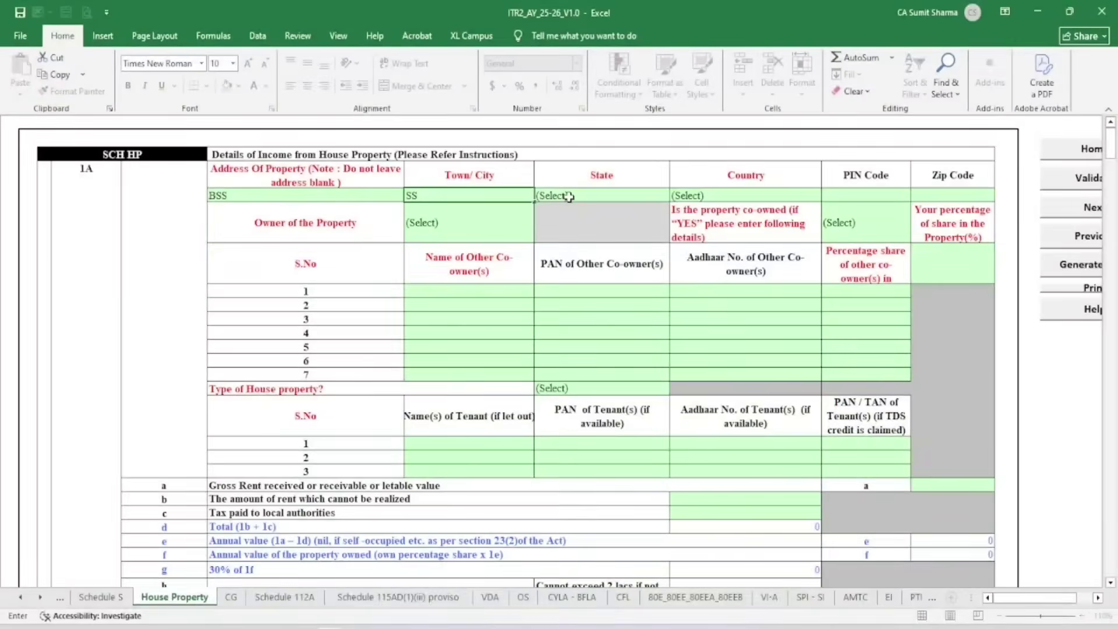
pyautogui.click(568, 198)
pyautogui.click(758, 200)
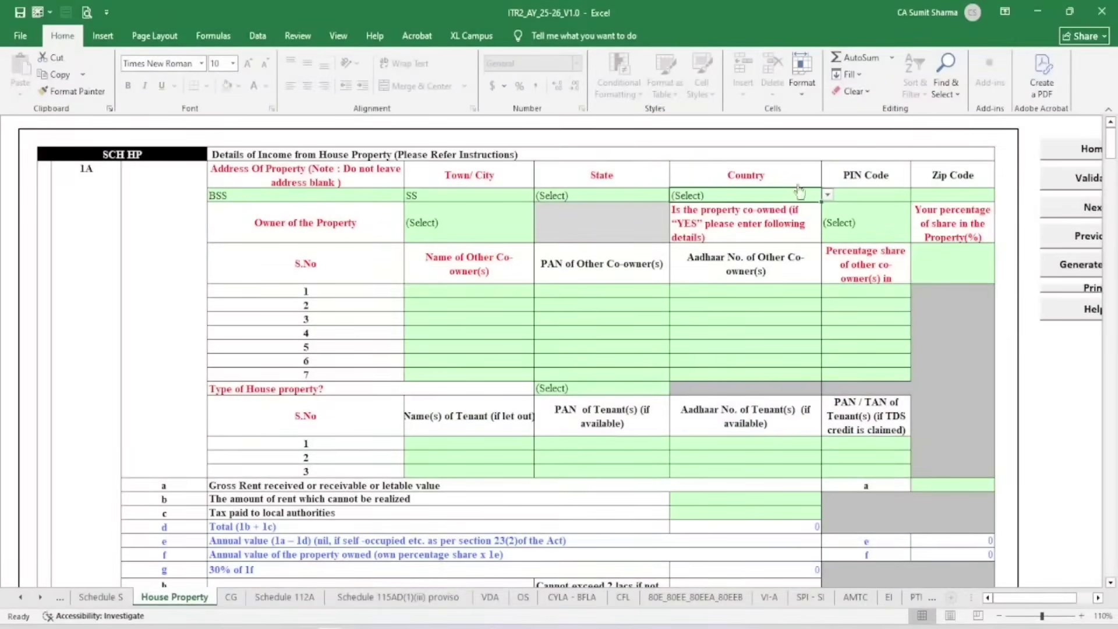
pyautogui.click(864, 189)
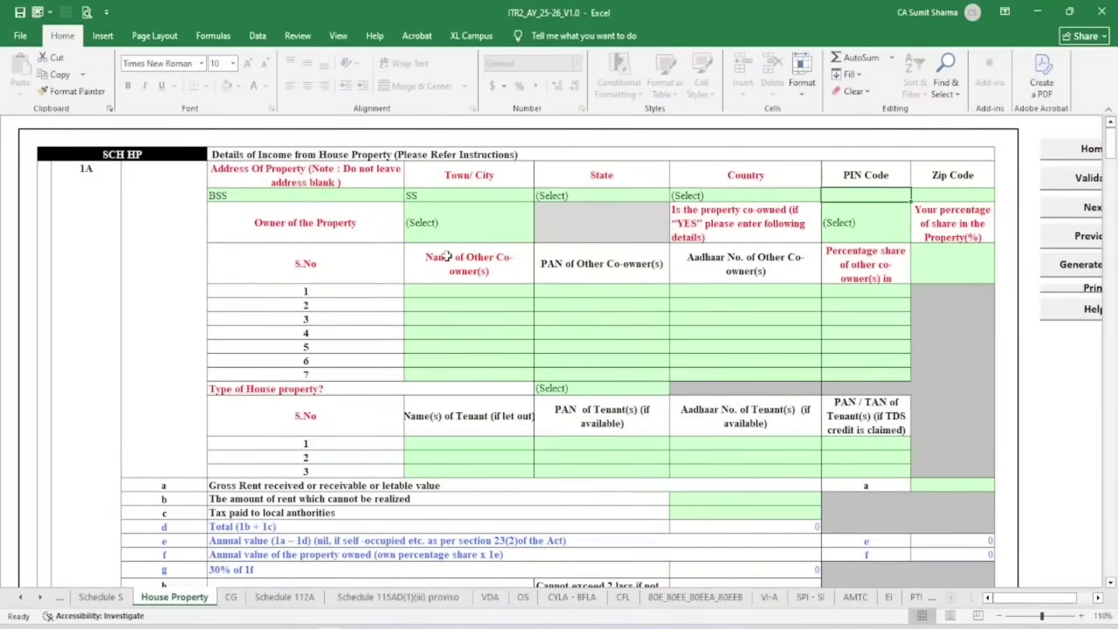
# Set the property owner to Self and mark it as not co-owned
pyautogui.click(447, 230)
pyautogui.click(540, 235)
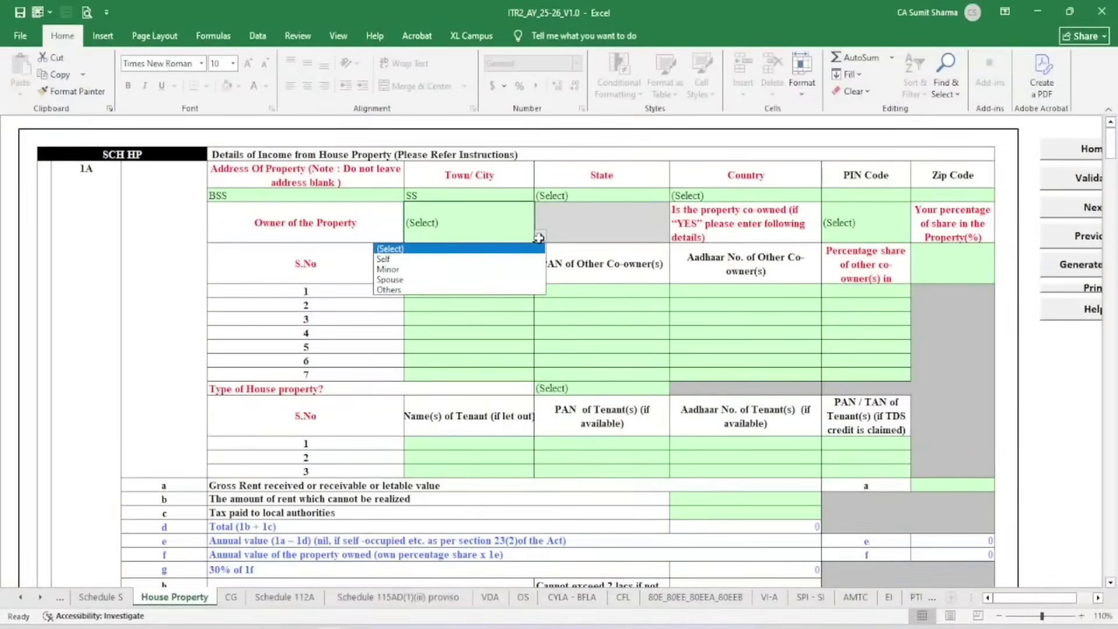
pyautogui.click(446, 259)
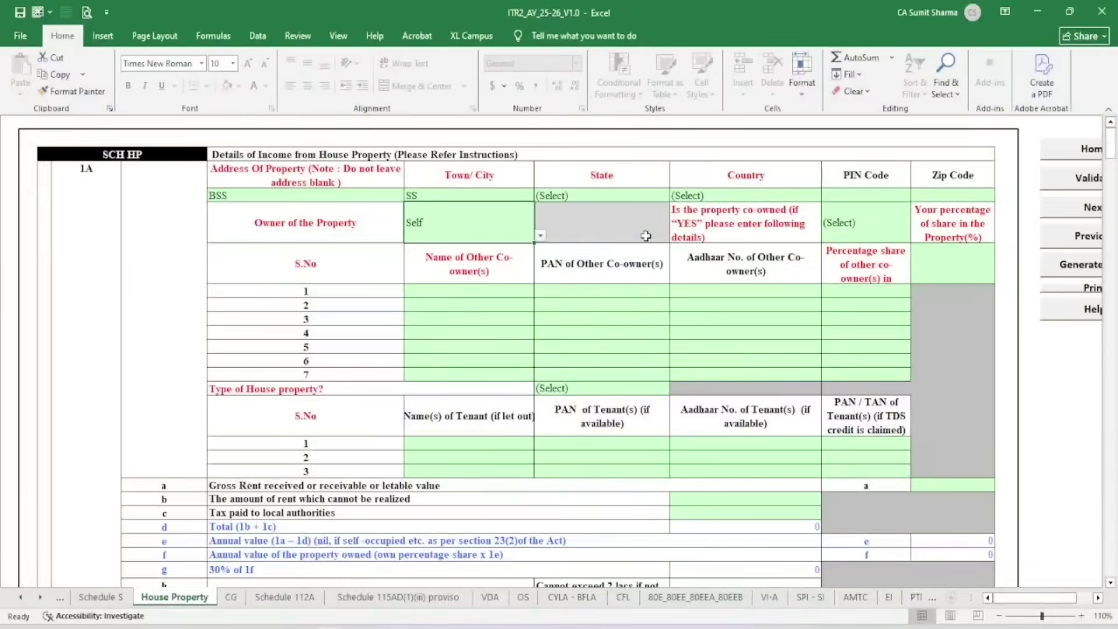
pyautogui.click(865, 232)
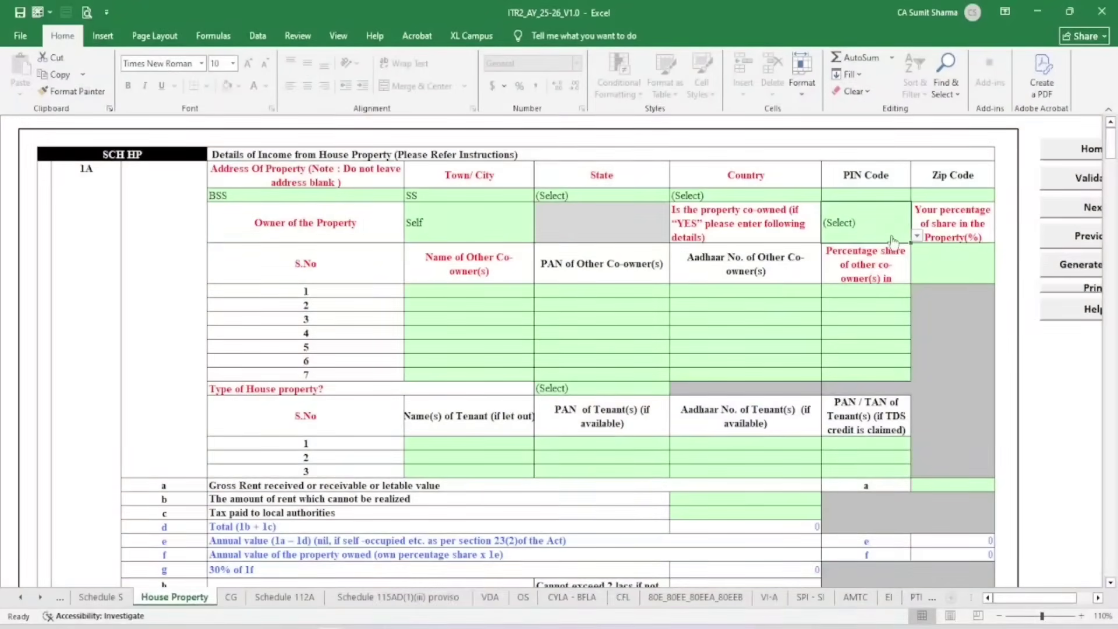
pyautogui.click(917, 233)
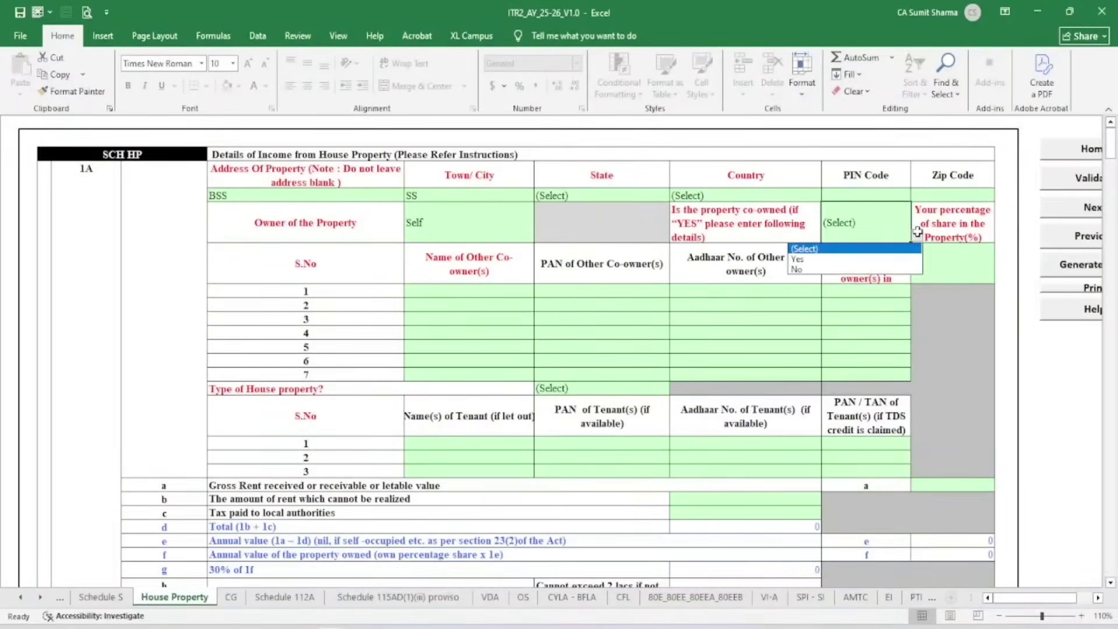
pyautogui.click(823, 271)
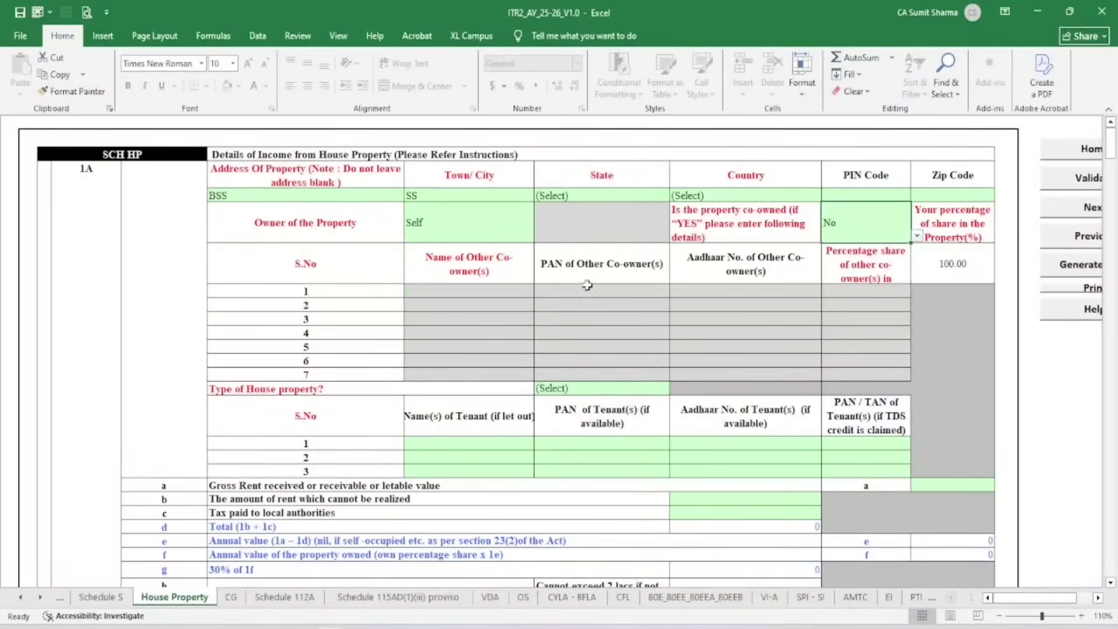
pyautogui.click(591, 389)
pyautogui.click(675, 388)
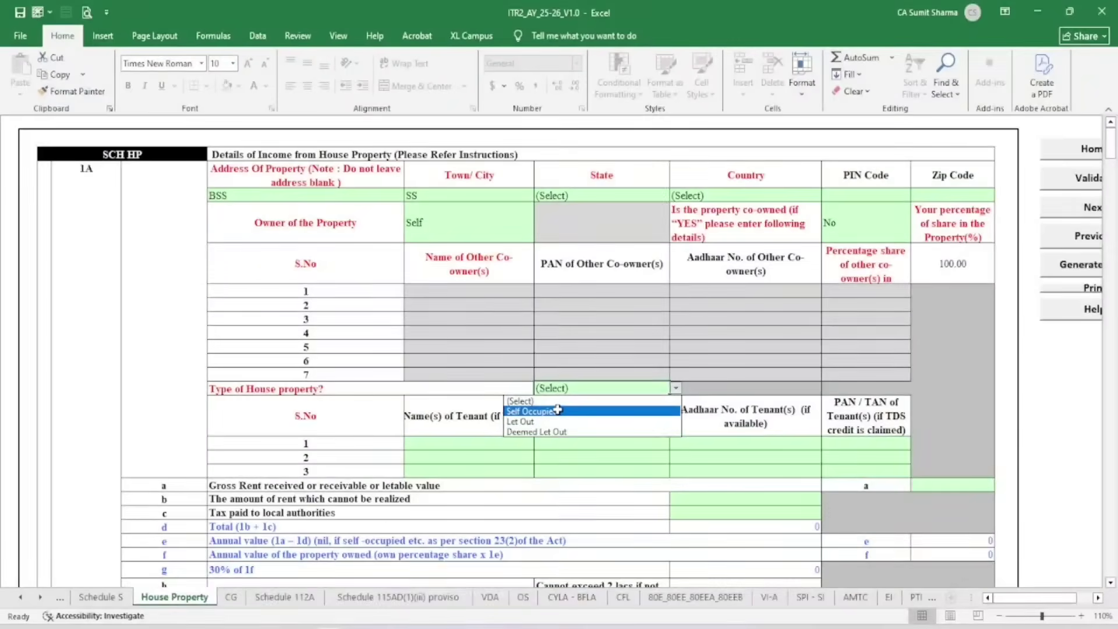
# Set the first property's type to Let Out
pyautogui.click(534, 421)
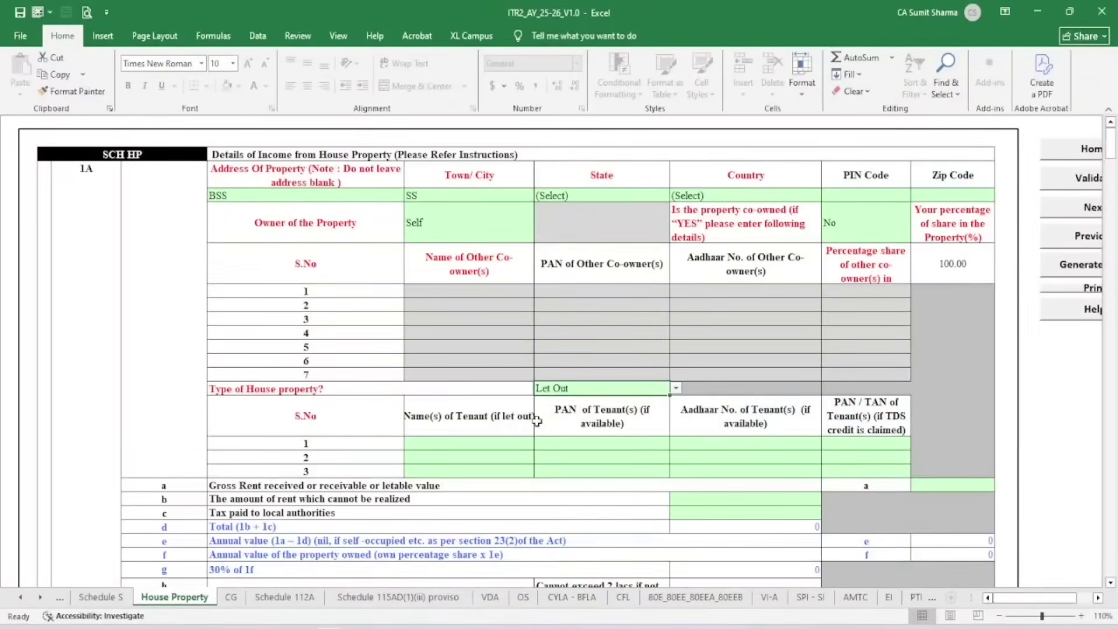
pyautogui.scroll(-1, 532, 416)
pyautogui.click(498, 396)
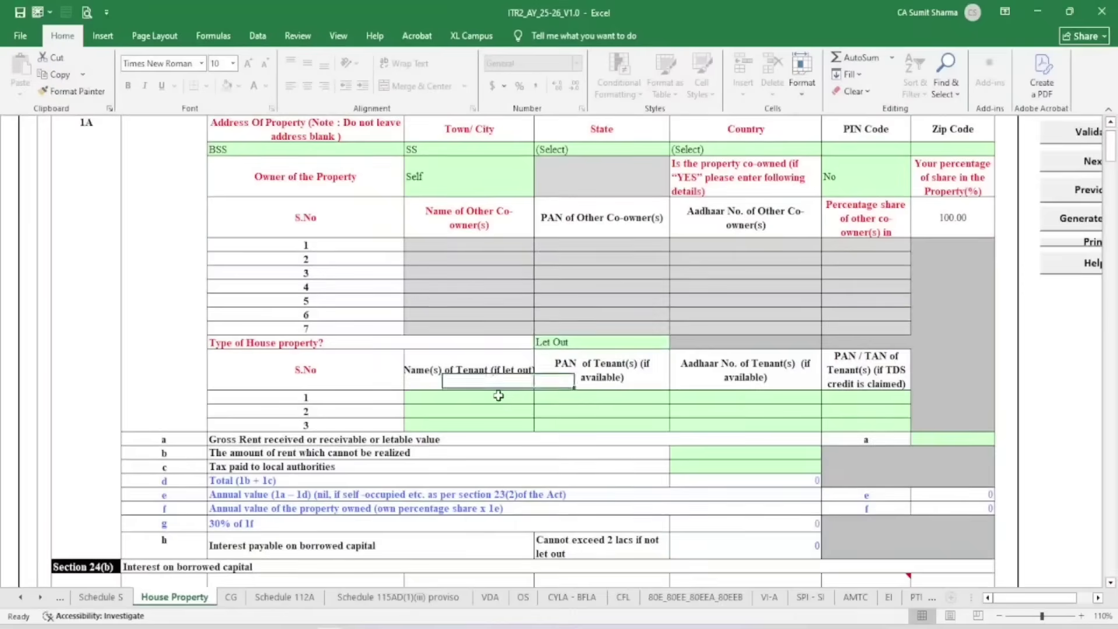
pyautogui.click(576, 399)
pyautogui.click(681, 401)
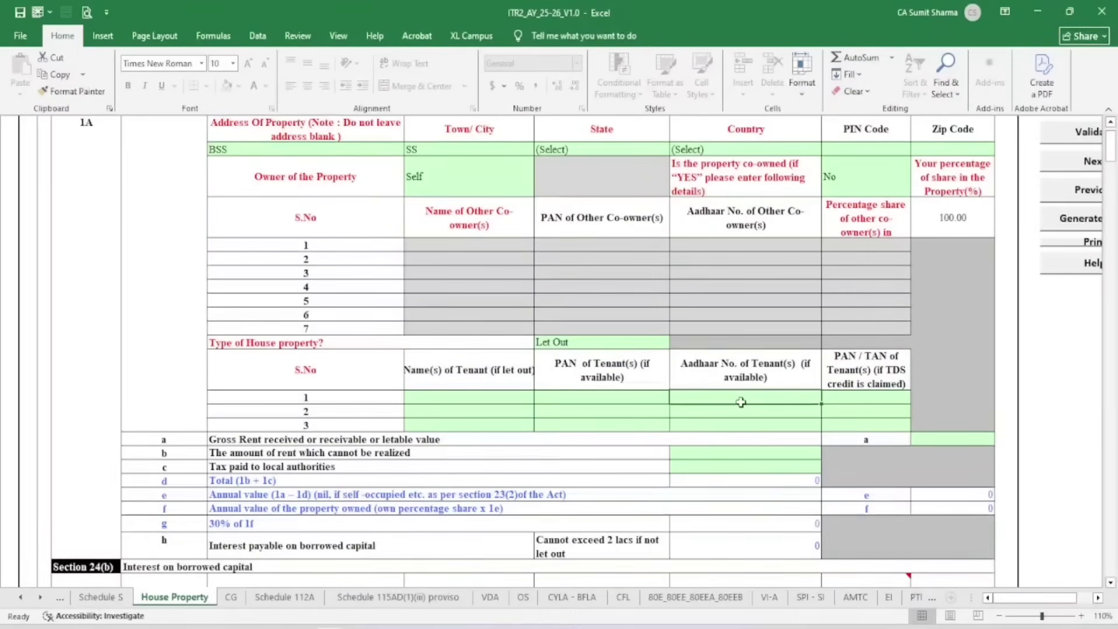
pyautogui.click(840, 402)
pyautogui.scroll(-3, 622, 314)
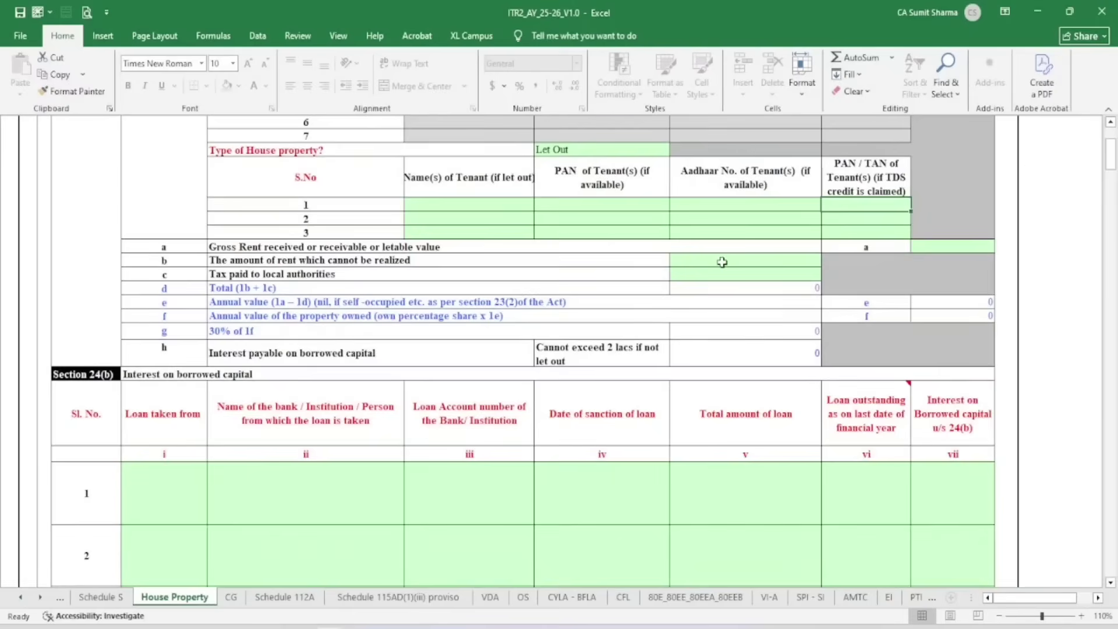
# Enter gross rent 100000, giving a 30000 deduction and 70000 income
pyautogui.click(915, 247)
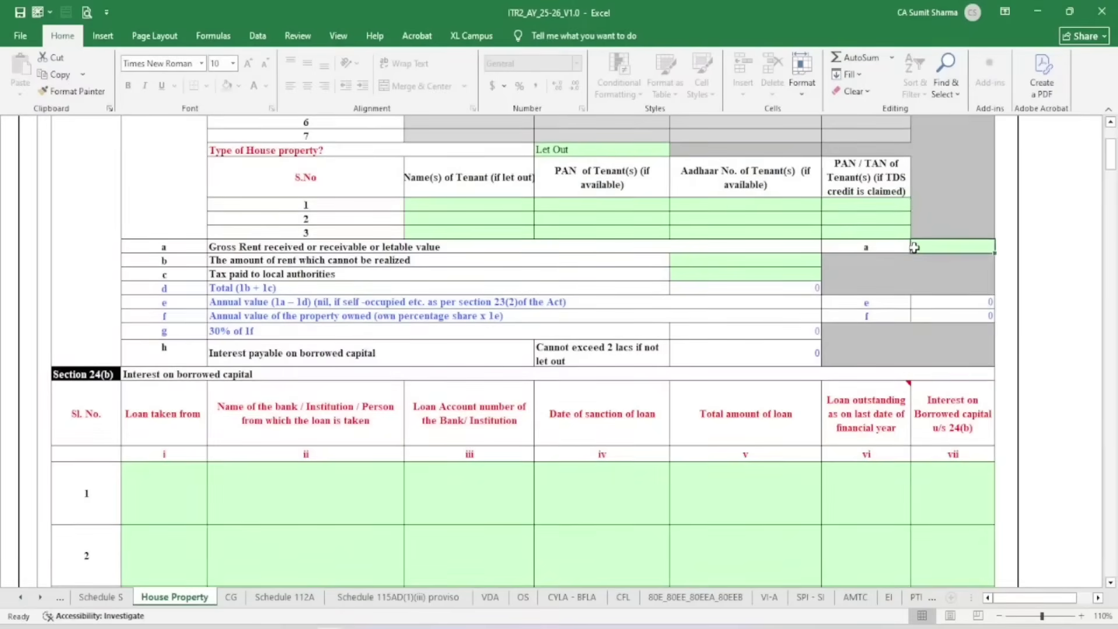
pyautogui.write('100000')
pyautogui.press('Return')
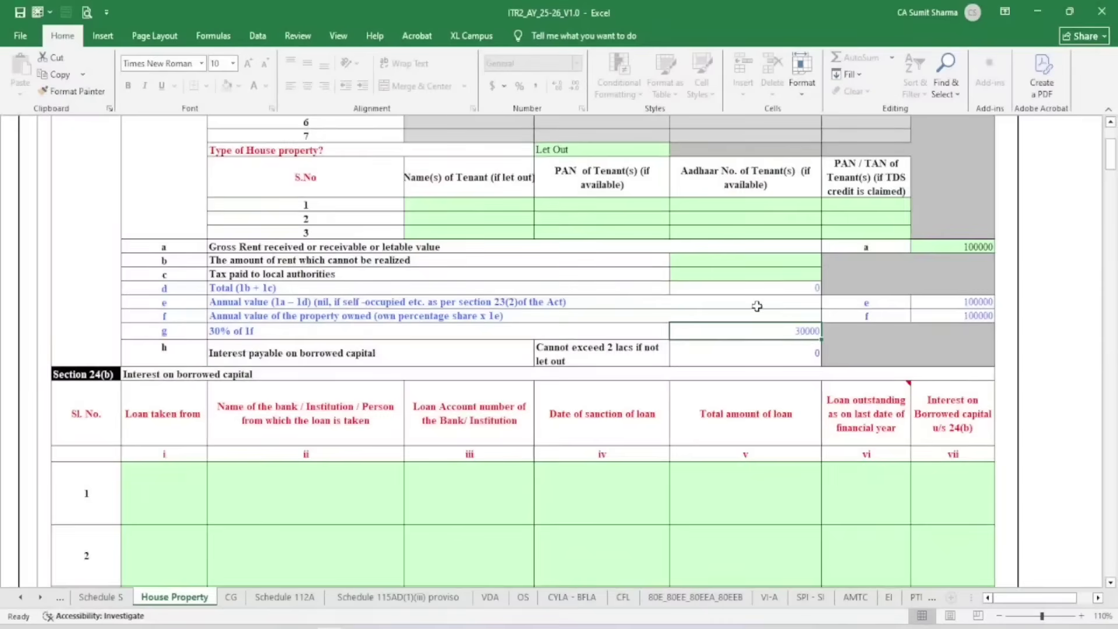
pyautogui.scroll(-3, 756, 306)
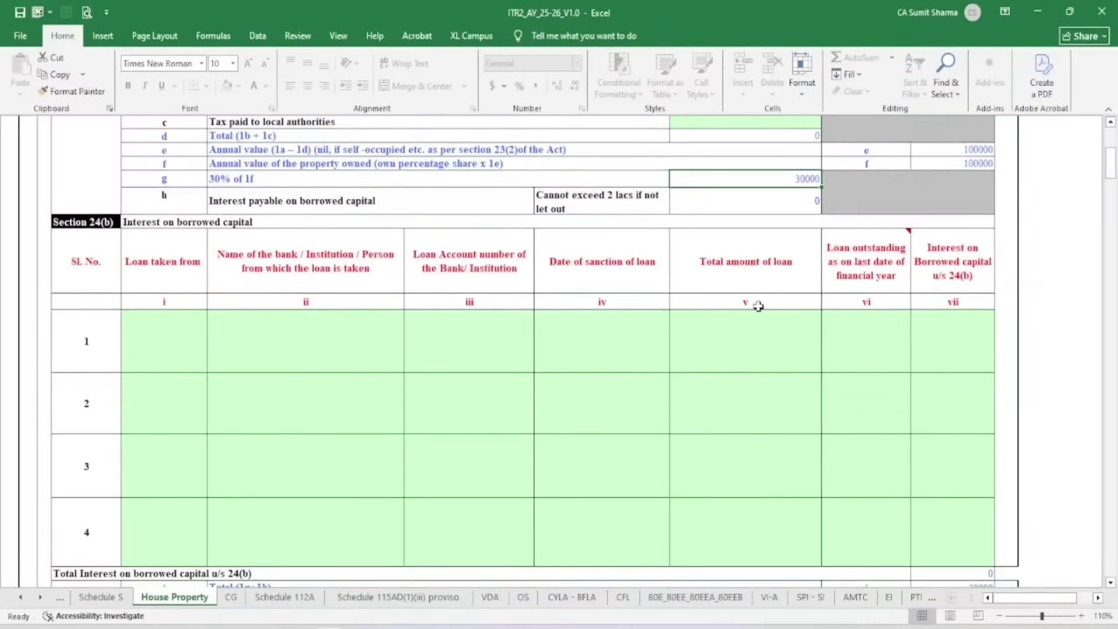
pyautogui.click(171, 350)
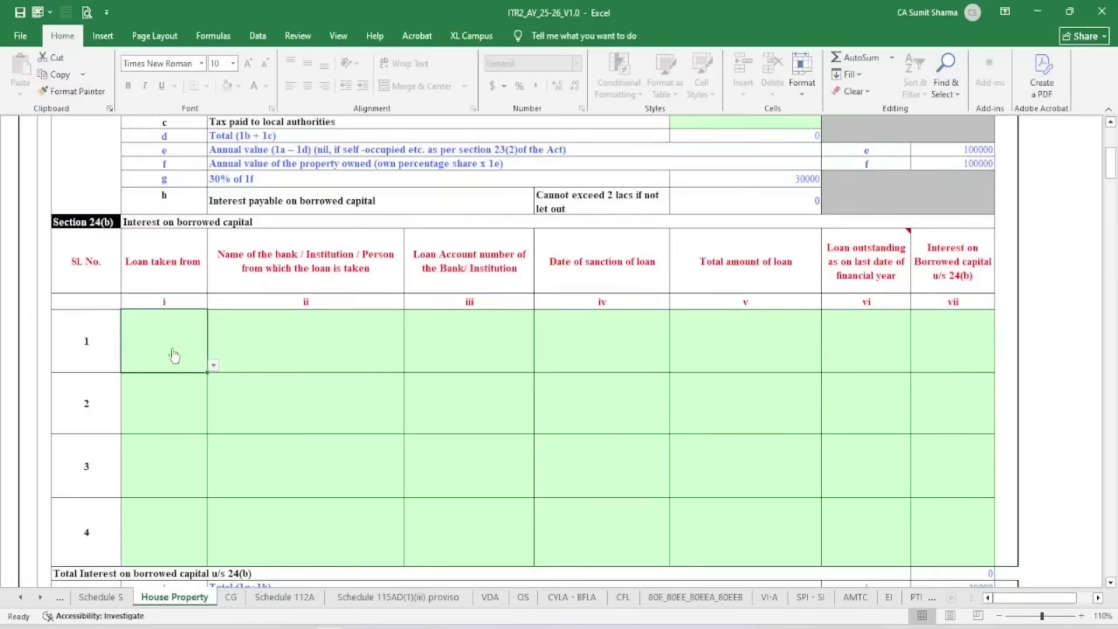
pyautogui.click(213, 365)
pyautogui.click(256, 357)
pyautogui.scroll(-5, 643, 301)
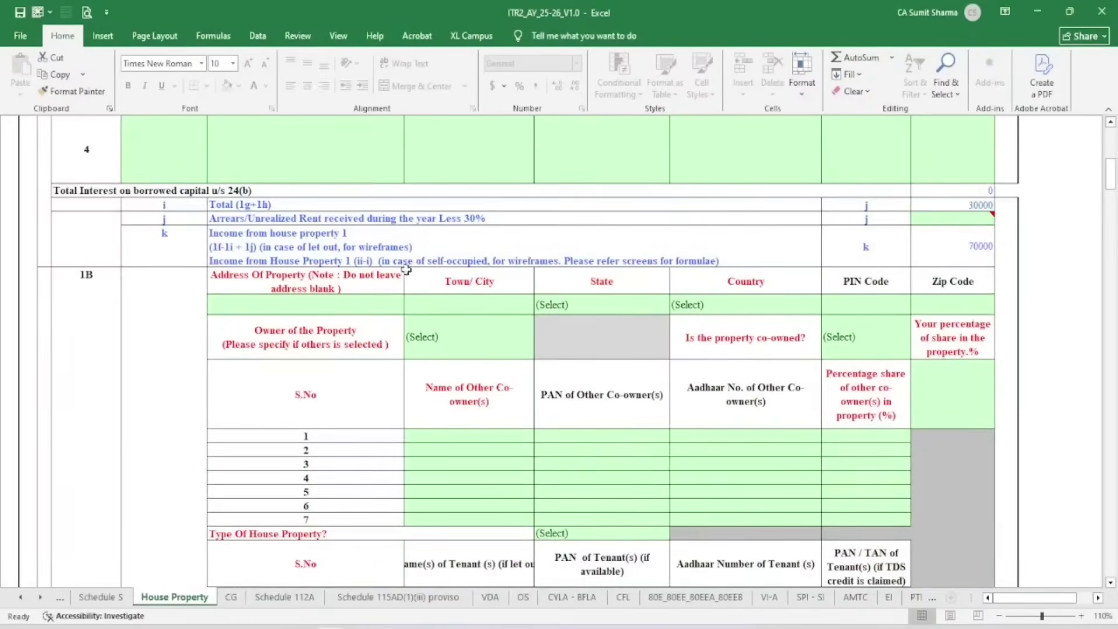
# Check the 70000 house property income total and validate the House Property sheet as OK
pyautogui.scroll(-5, 514, 307)
pyautogui.scroll(-8, 515, 307)
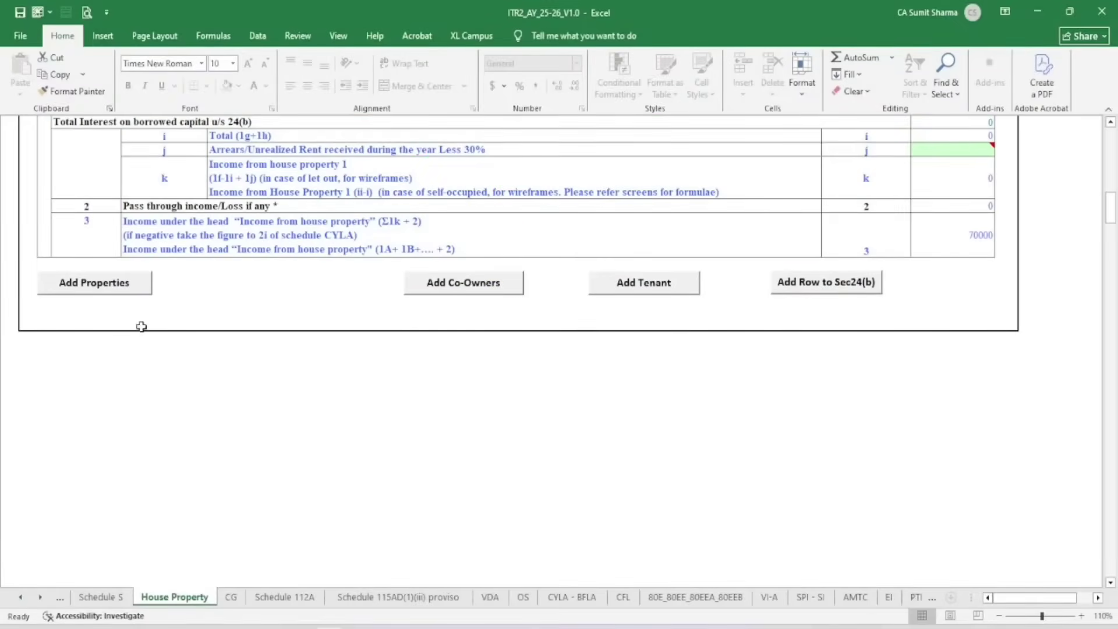
pyautogui.click(114, 295)
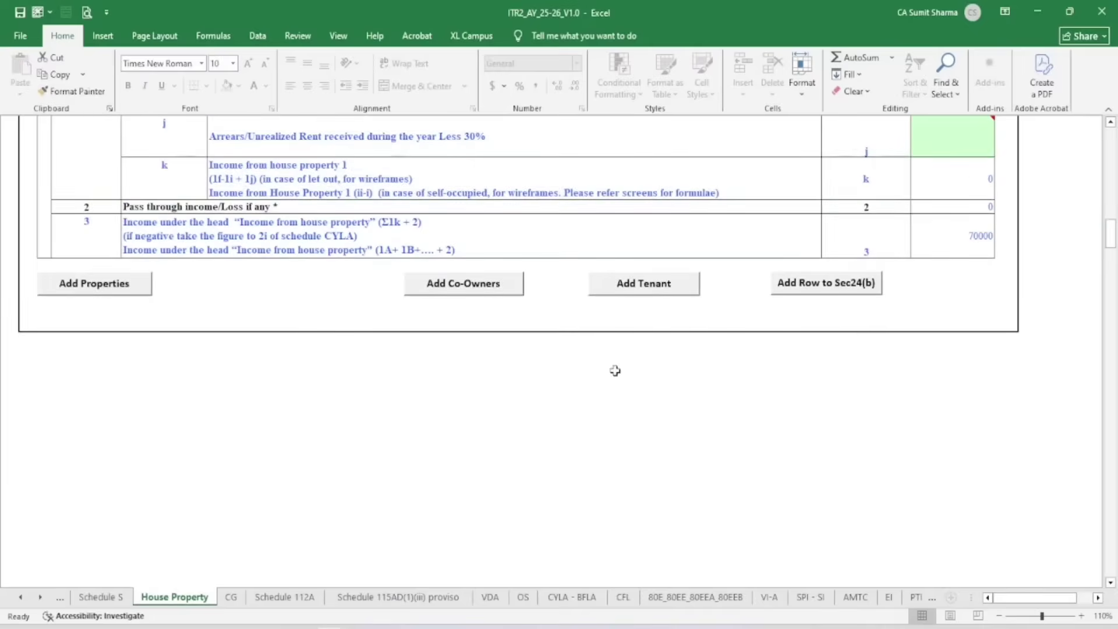
pyautogui.click(950, 244)
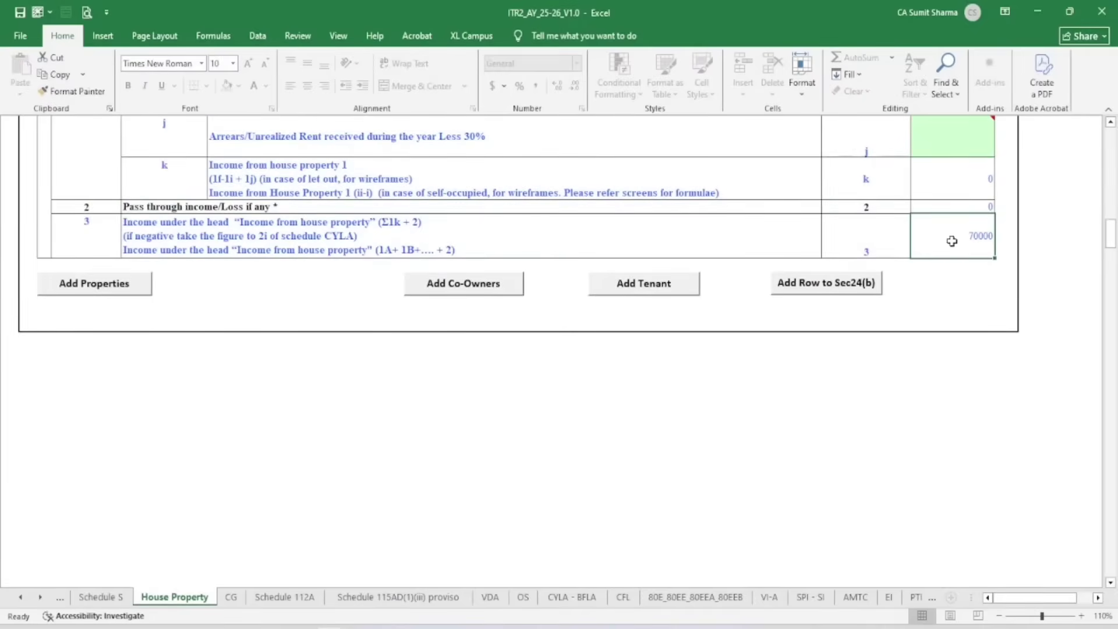
pyautogui.scroll(15, 935, 264)
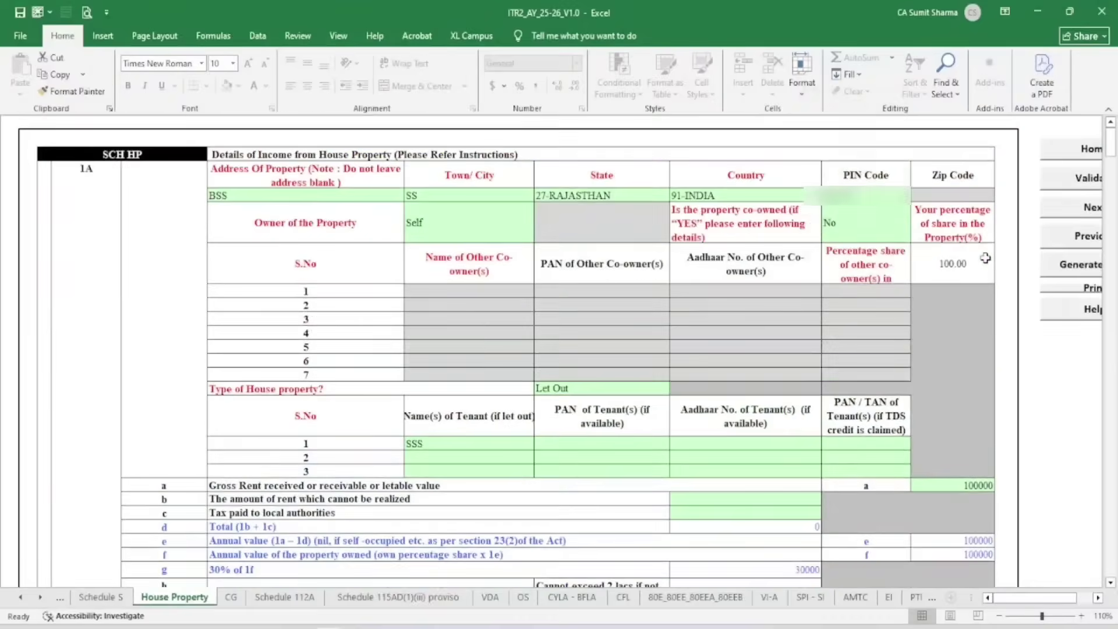
pyautogui.click(1086, 177)
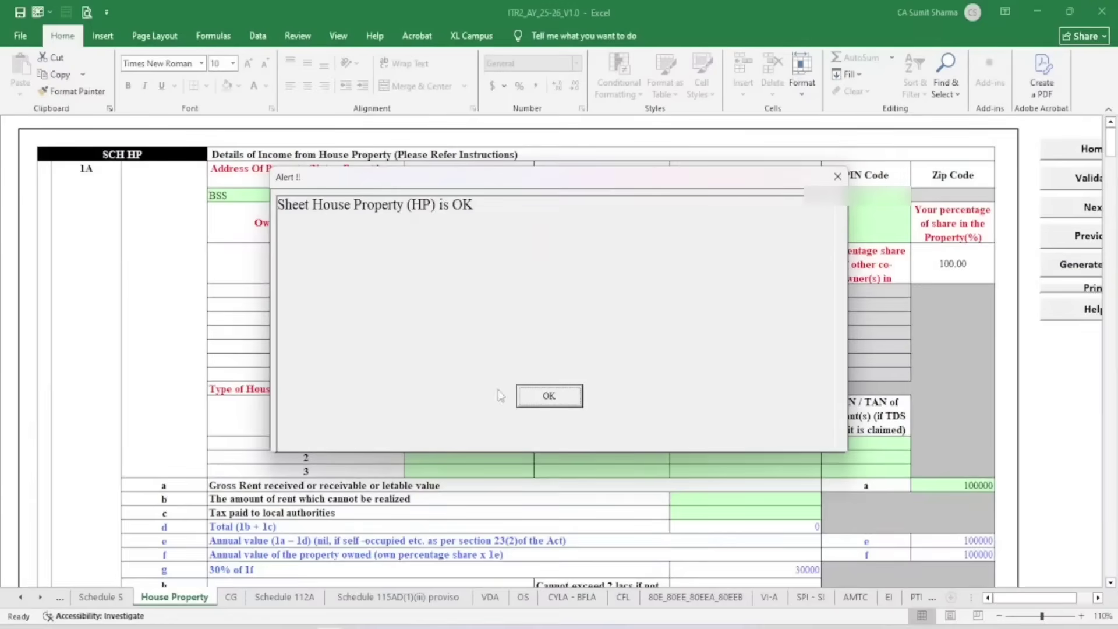
pyautogui.click(547, 395)
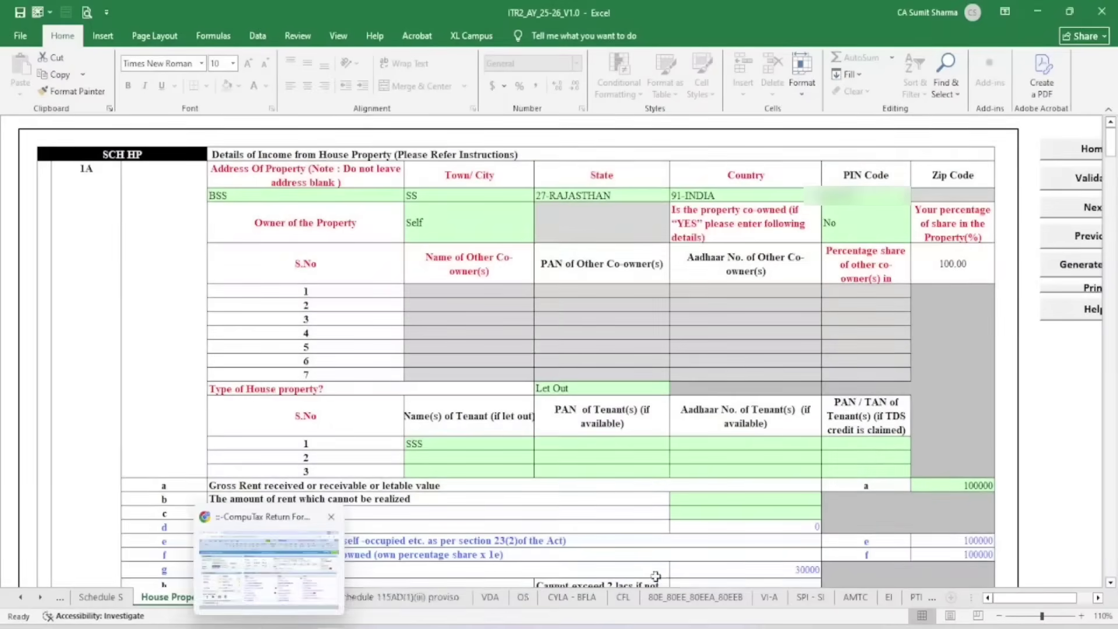
pyautogui.click(231, 597)
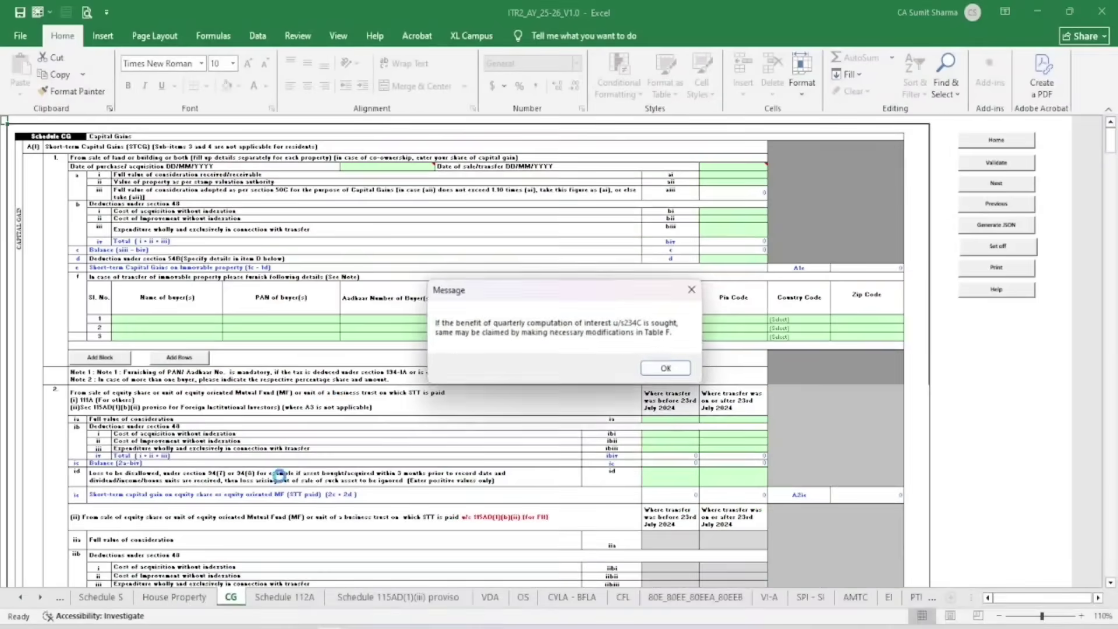
# Dismiss the section 234C note and bring Schedule CG item 2, STT-paid equity share sales, into view
pyautogui.click(667, 369)
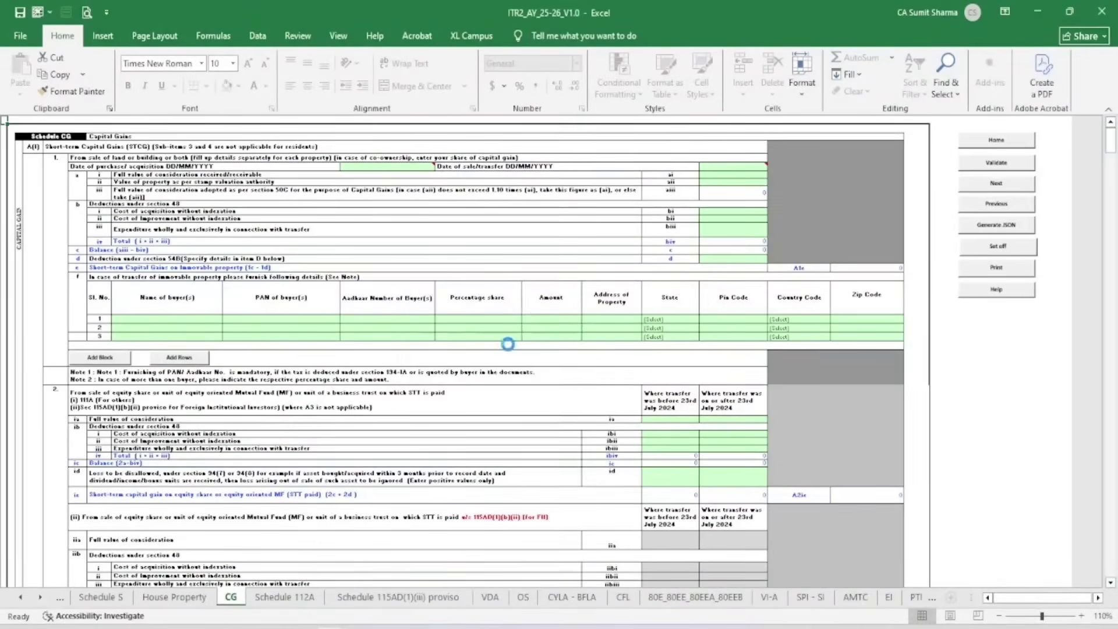
pyautogui.scroll(1, 443, 357)
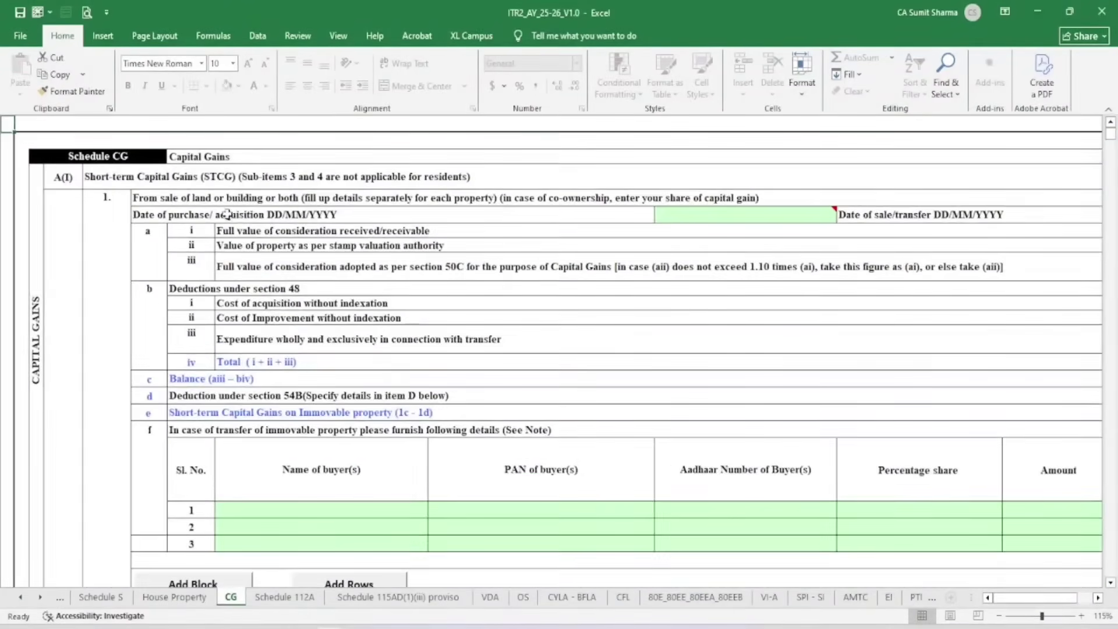
pyautogui.click(155, 199)
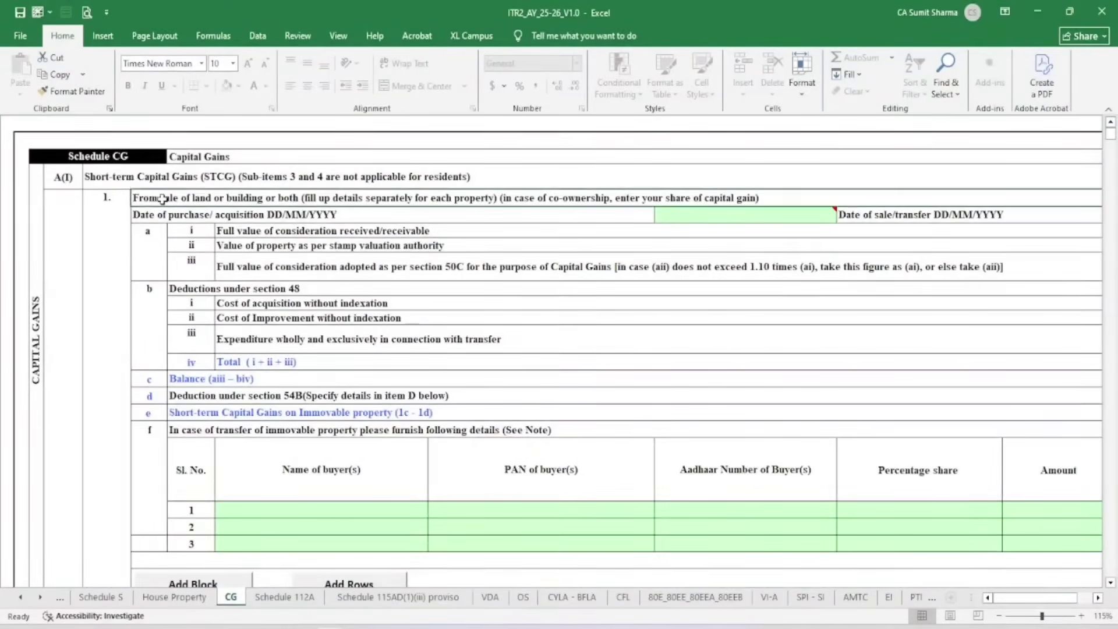
pyautogui.scroll(-5, 262, 266)
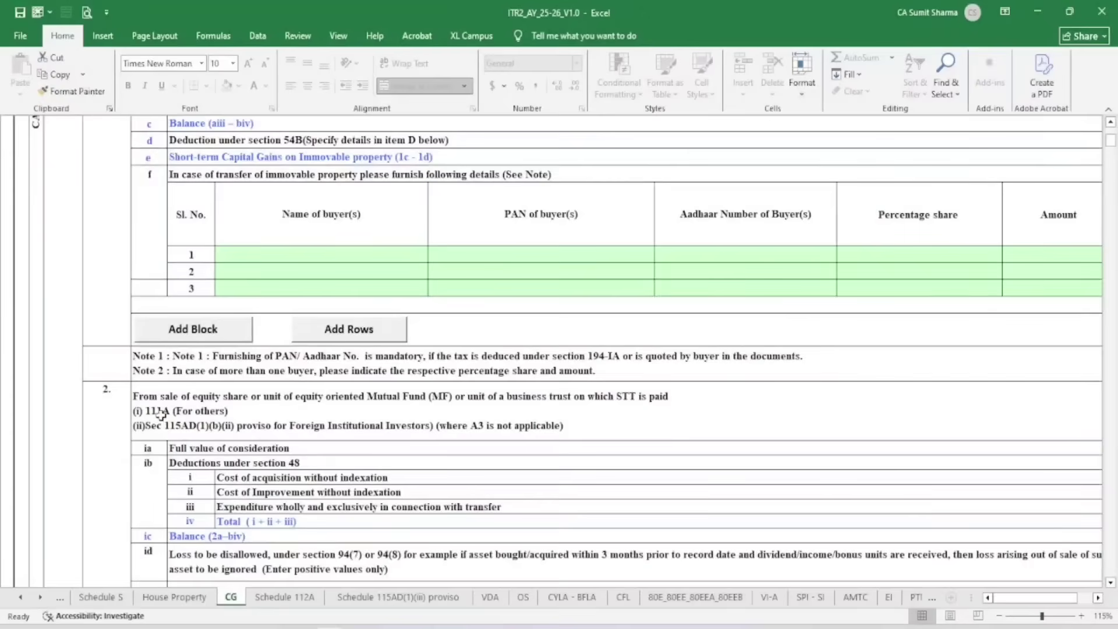
pyautogui.click(162, 413)
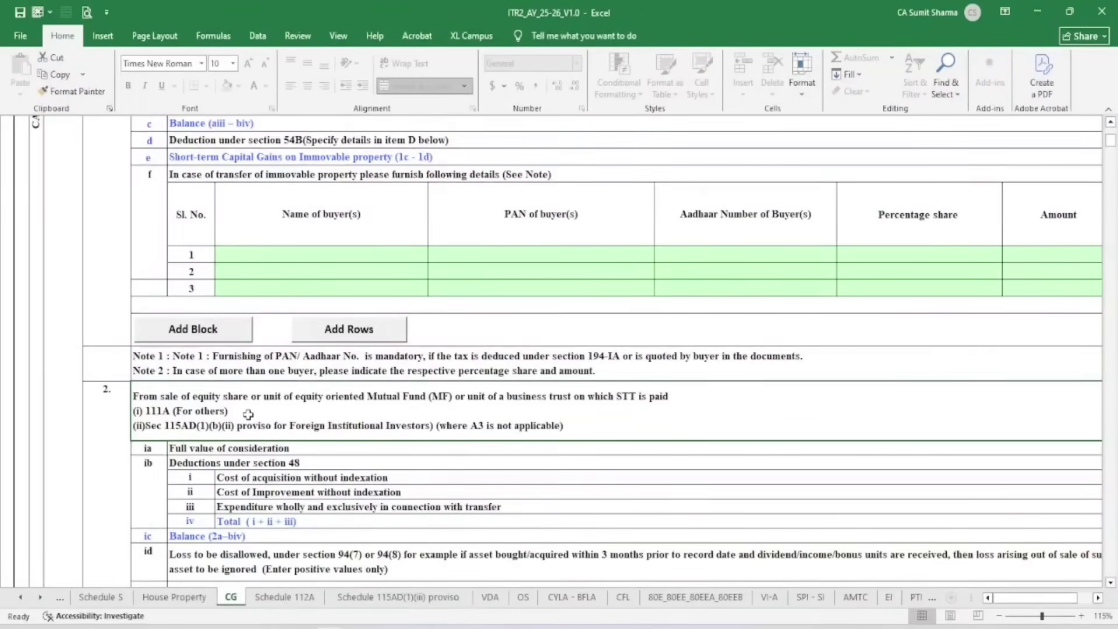
pyautogui.keyDown('ctrl'); pyautogui.scroll(1, 248, 415); pyautogui.keyUp('ctrl')
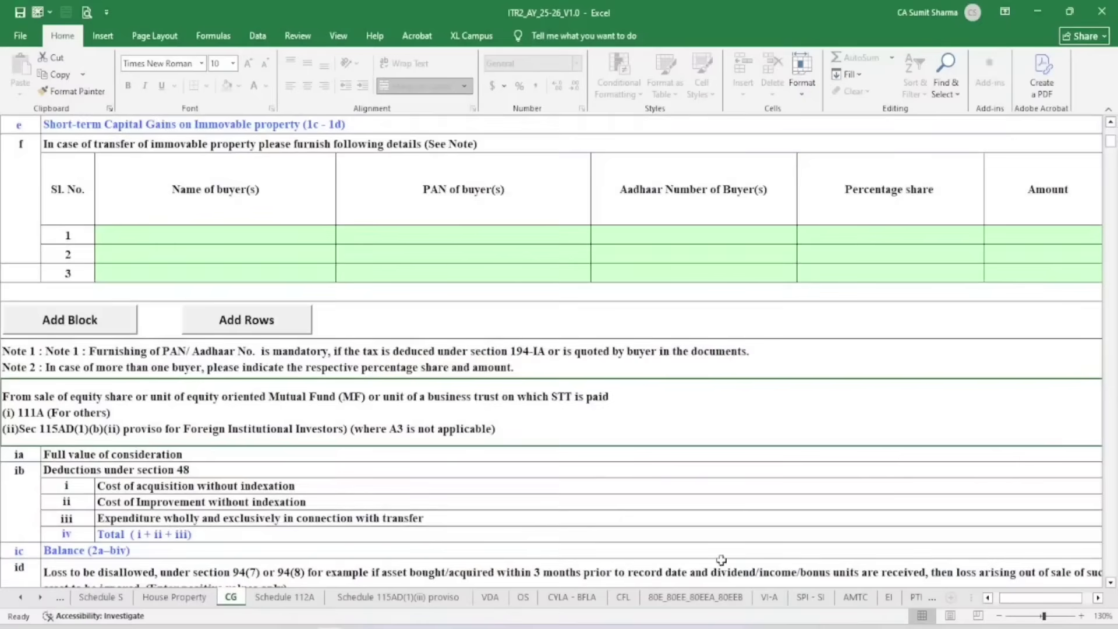
pyautogui.click(988, 597)
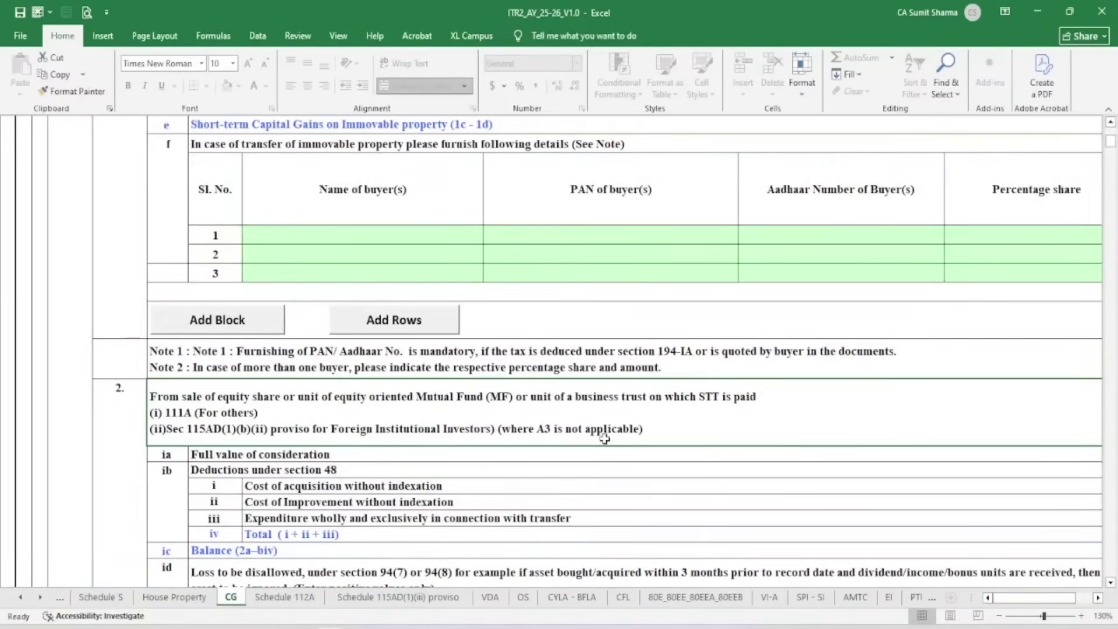
pyautogui.scroll(-2, 184, 459)
pyautogui.click(211, 342)
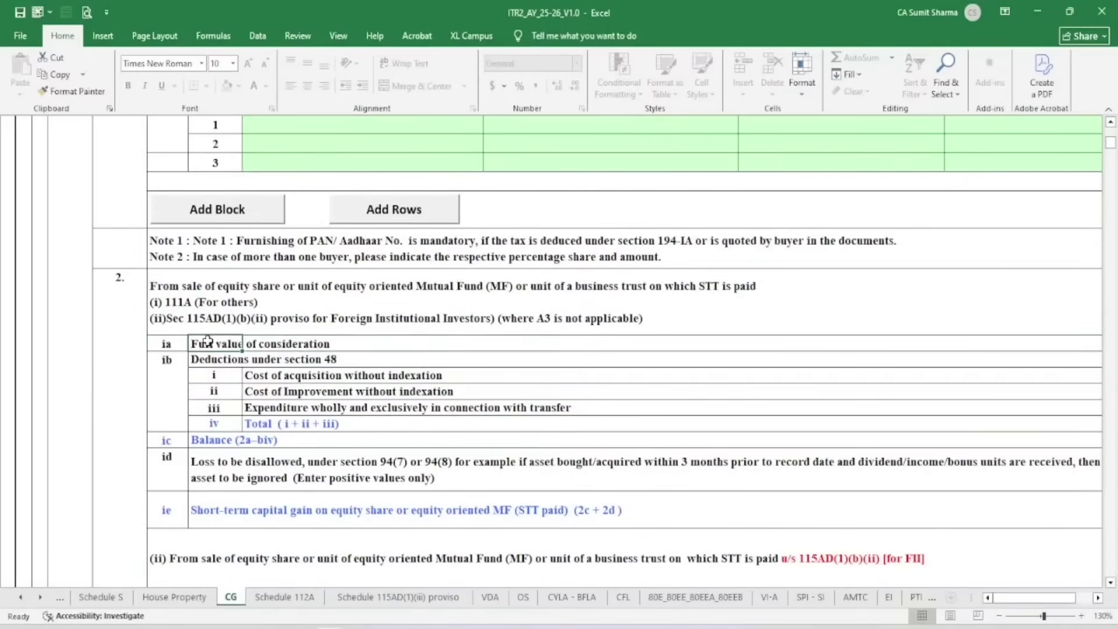
pyautogui.click(211, 359)
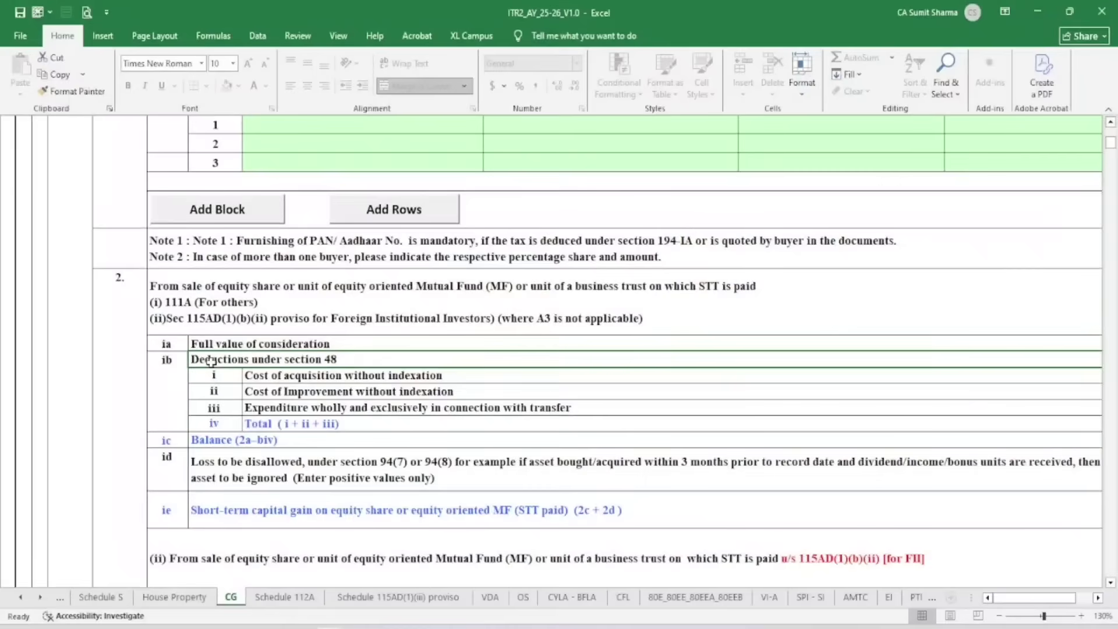
pyautogui.click(284, 378)
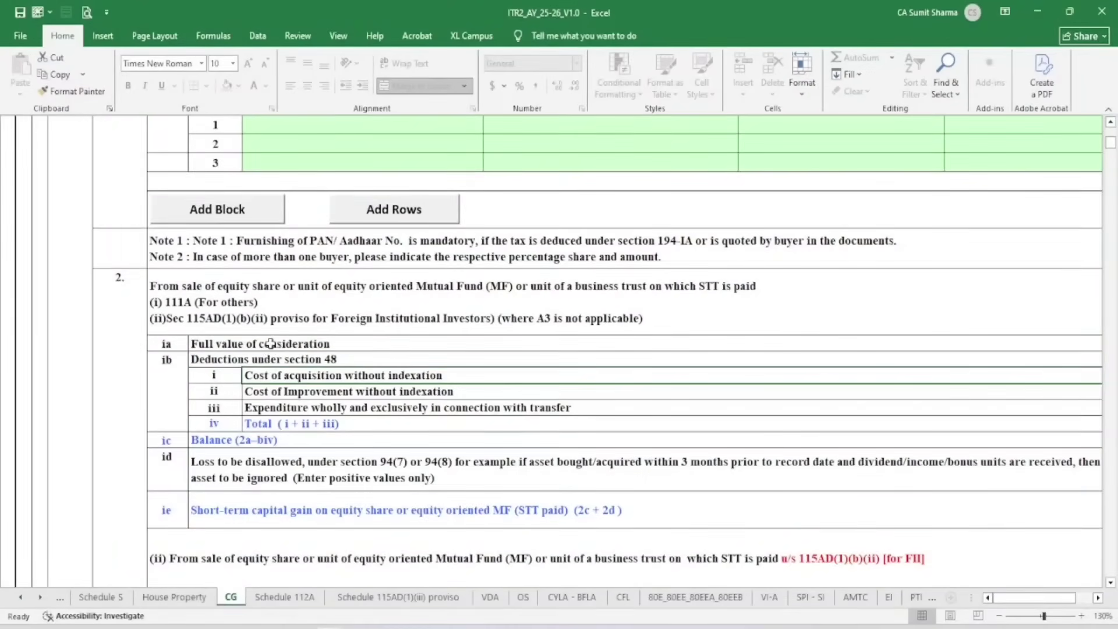
pyautogui.click(270, 343)
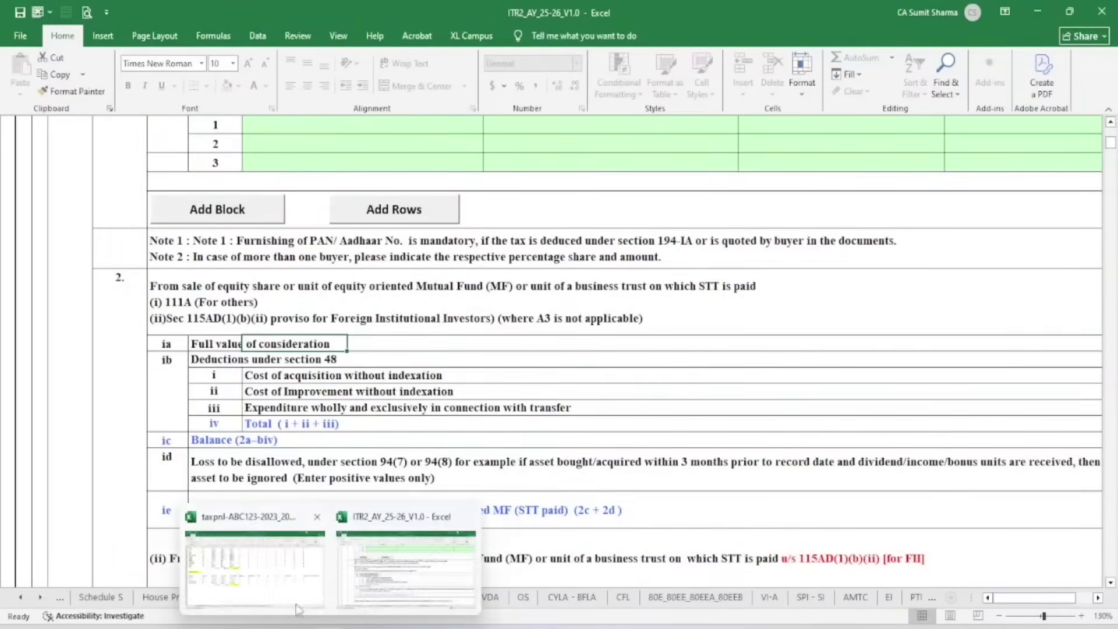
pyautogui.click(288, 599)
pyautogui.scroll(10, 195, 354)
pyautogui.scroll(-3, 195, 355)
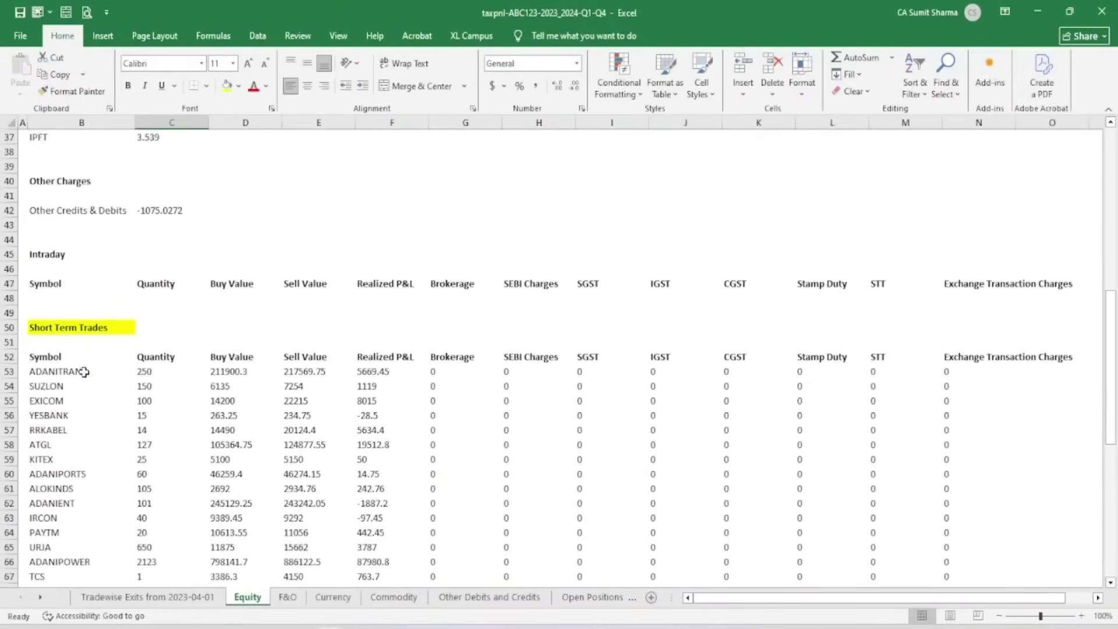
pyautogui.click(64, 329)
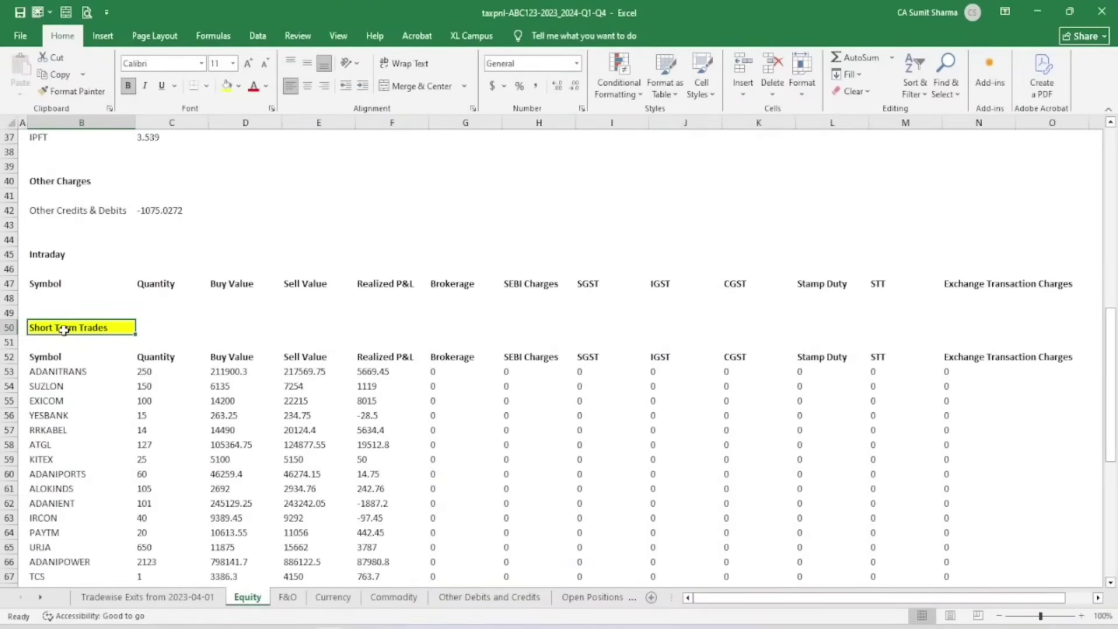
pyautogui.scroll(-2, 64, 330)
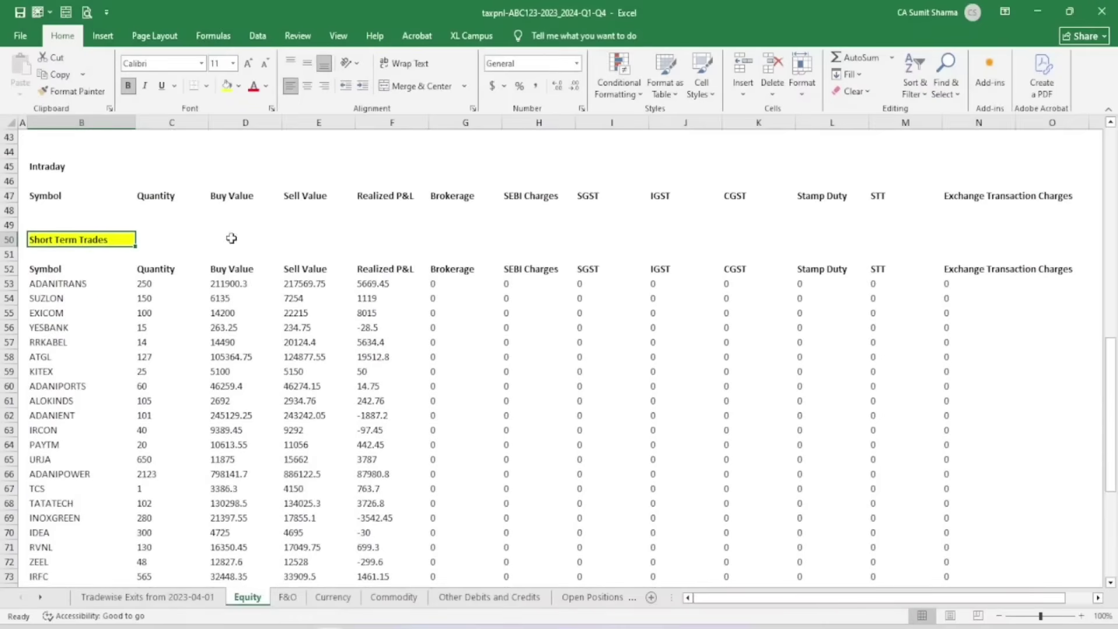
pyautogui.click(230, 283)
pyautogui.scroll(-4, 305, 271)
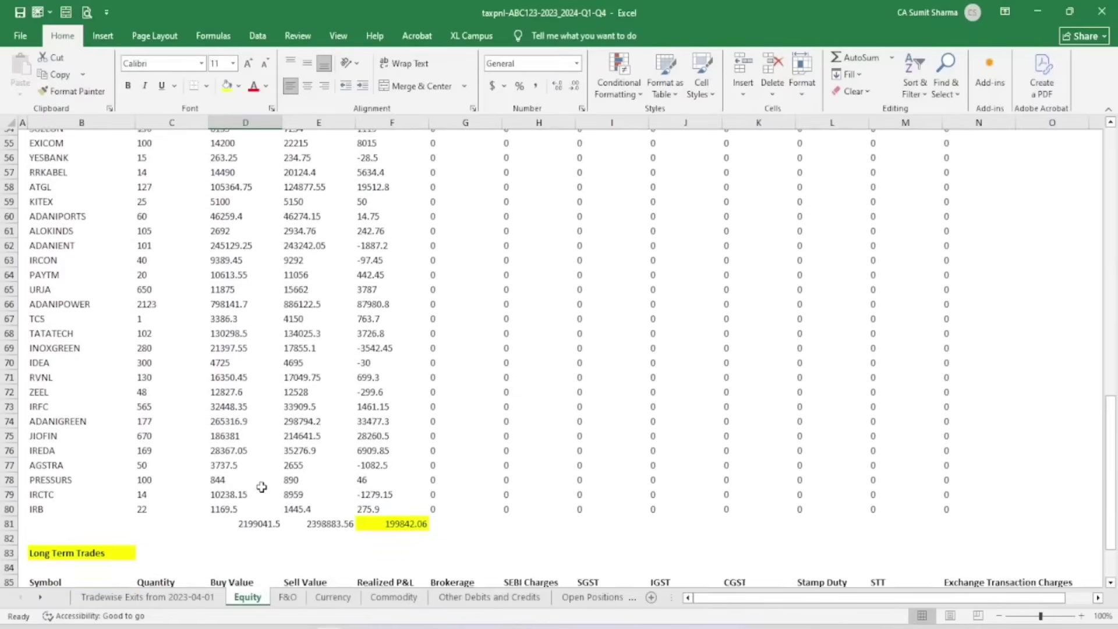
pyautogui.click(329, 516)
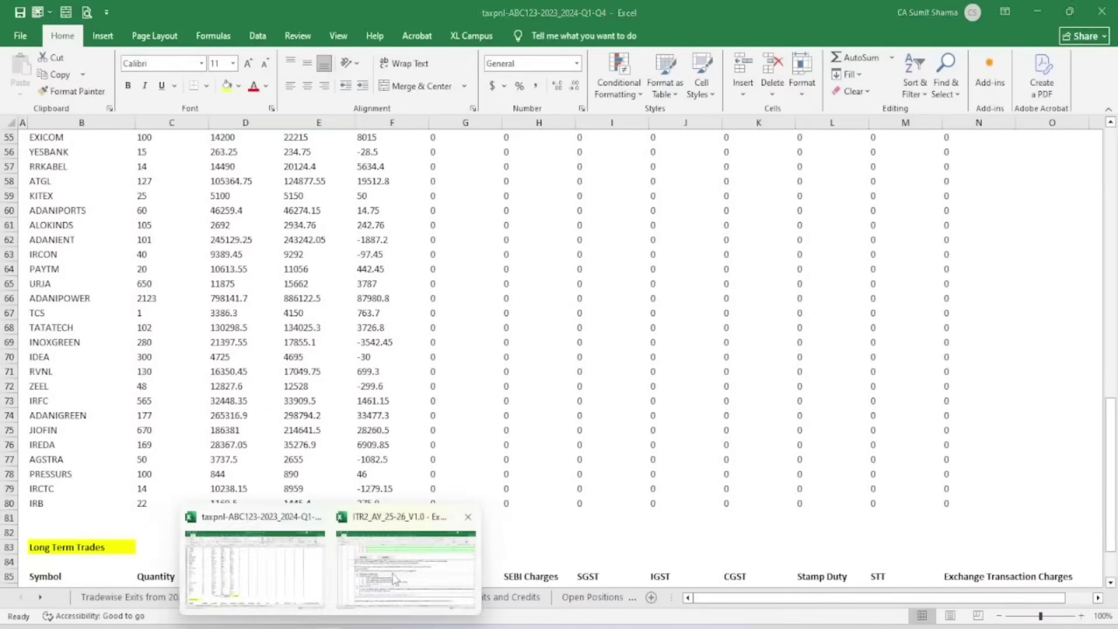
pyautogui.click(395, 553)
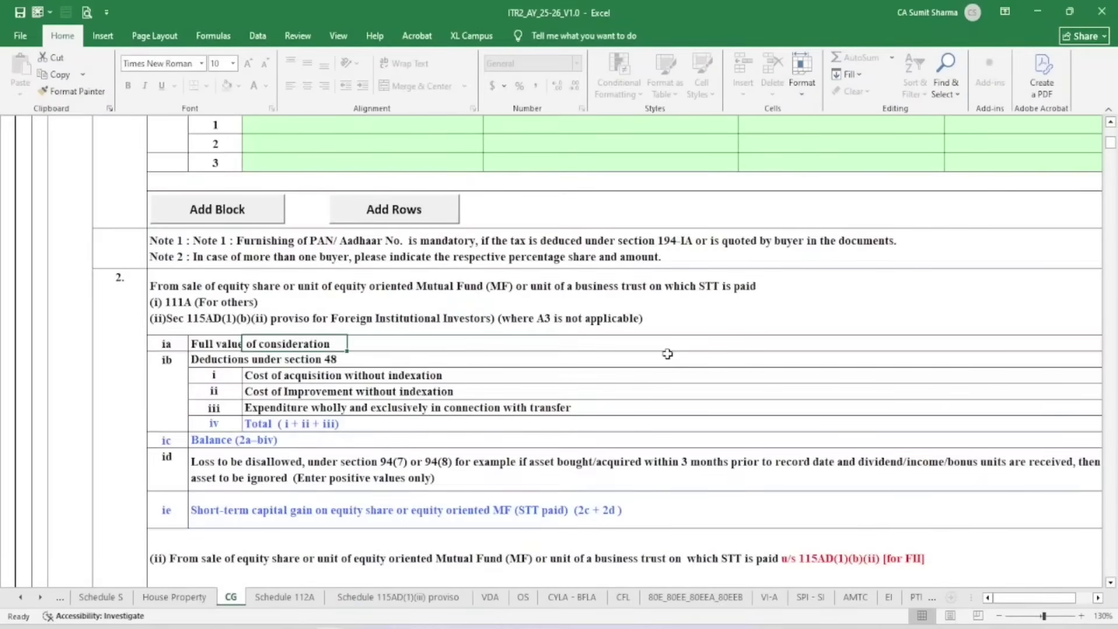
# Enter 2398884 as item 2's full value of consideration for post-23 July 2024 transfers
pyautogui.press('Right')
pyautogui.press('Right')
pyautogui.press('Right')
pyautogui.press('Right')
pyautogui.press('Right')
pyautogui.press('Right')
pyautogui.press('Right')
pyautogui.press('Right')
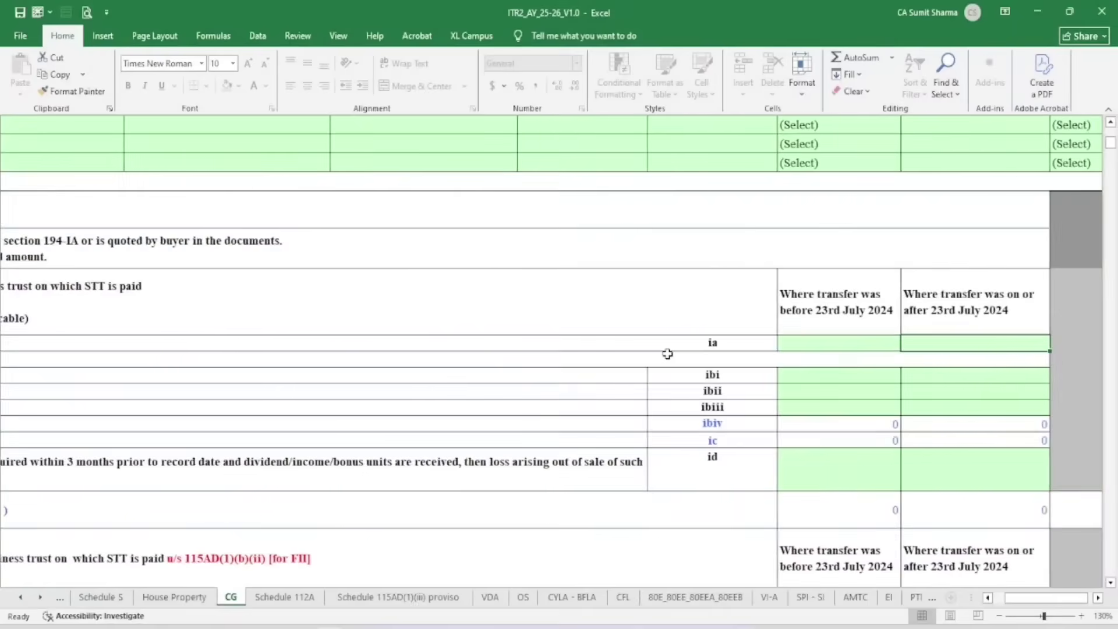
pyautogui.write('239')
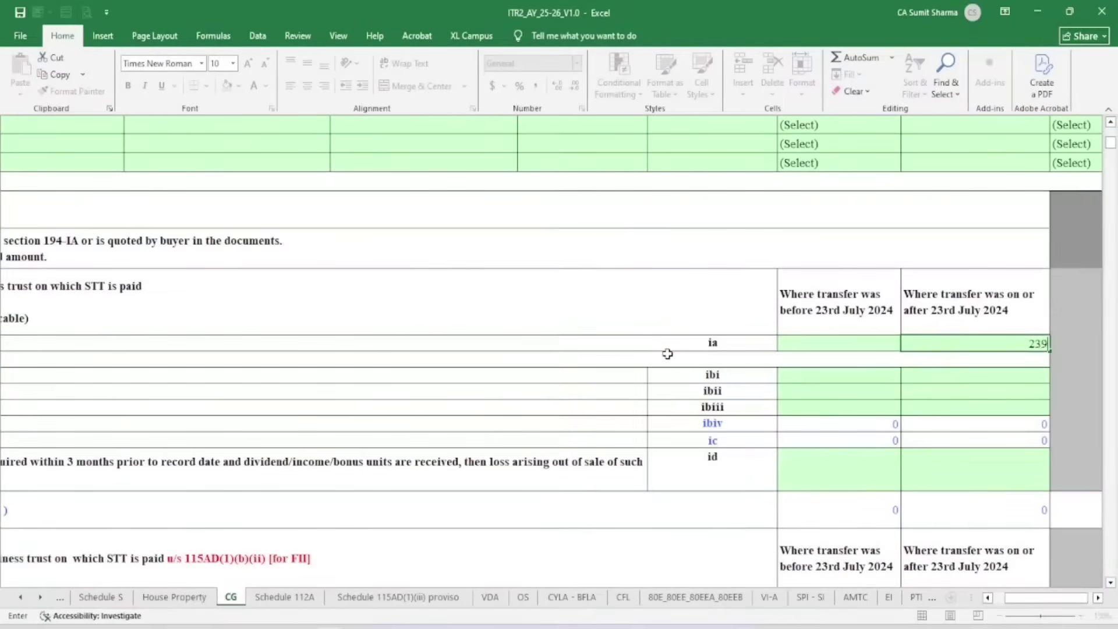
pyautogui.press('BackSpace')
pyautogui.press('BackSpace')
pyautogui.write('884')
pyautogui.click(848, 271)
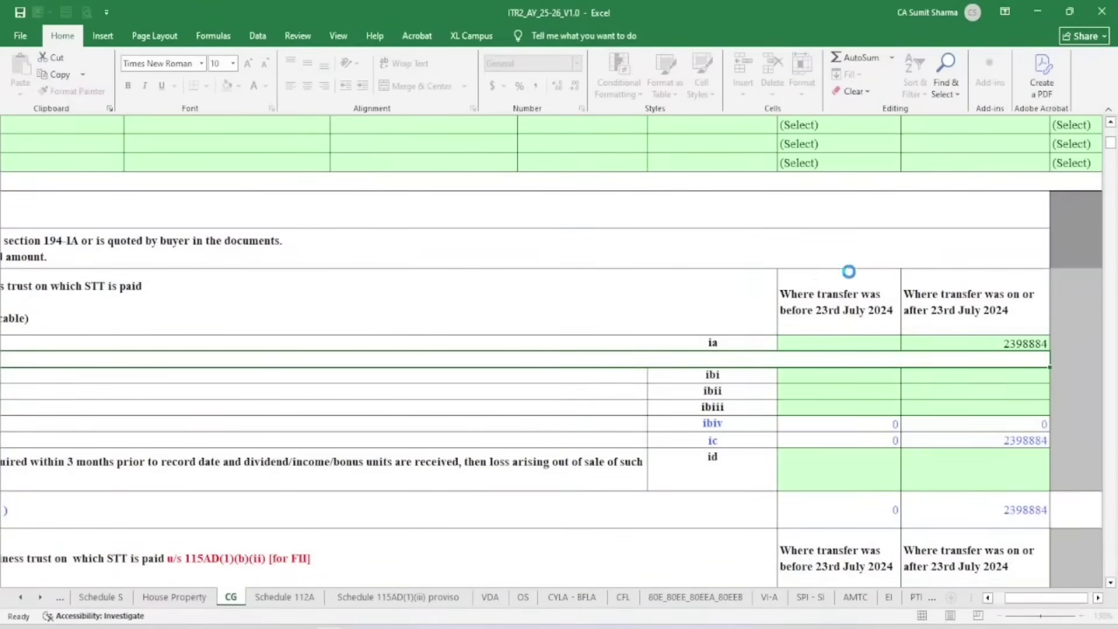
# Check the 'on or after 23rd July 2024' column header, then switch to the broker's tax P&L workbook
pyautogui.click(826, 249)
pyautogui.click(975, 283)
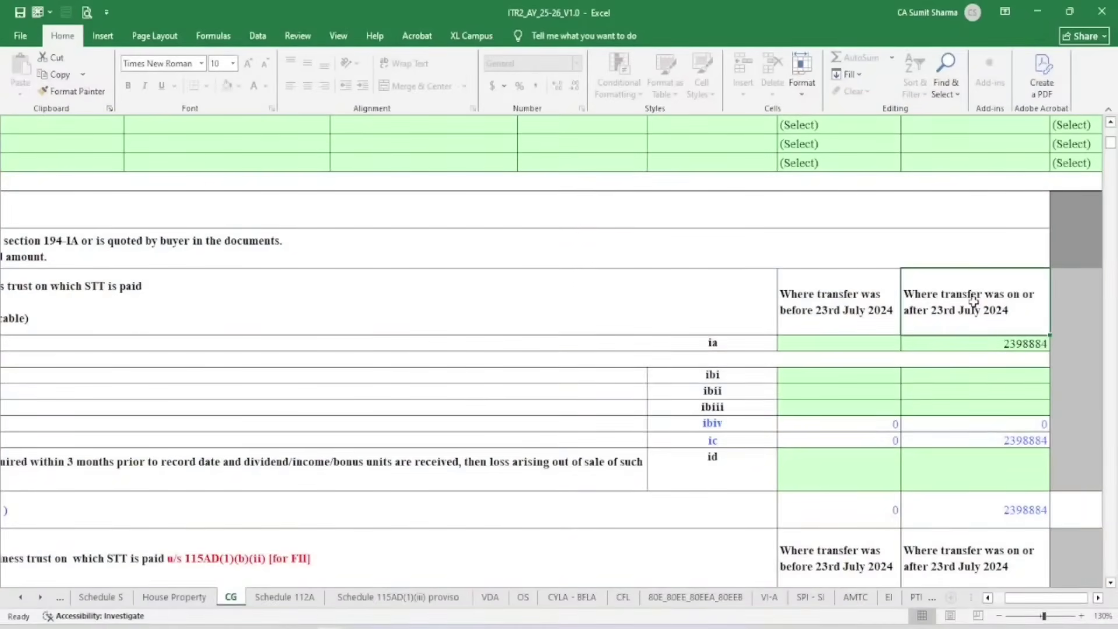
pyautogui.moveTo(330, 628)
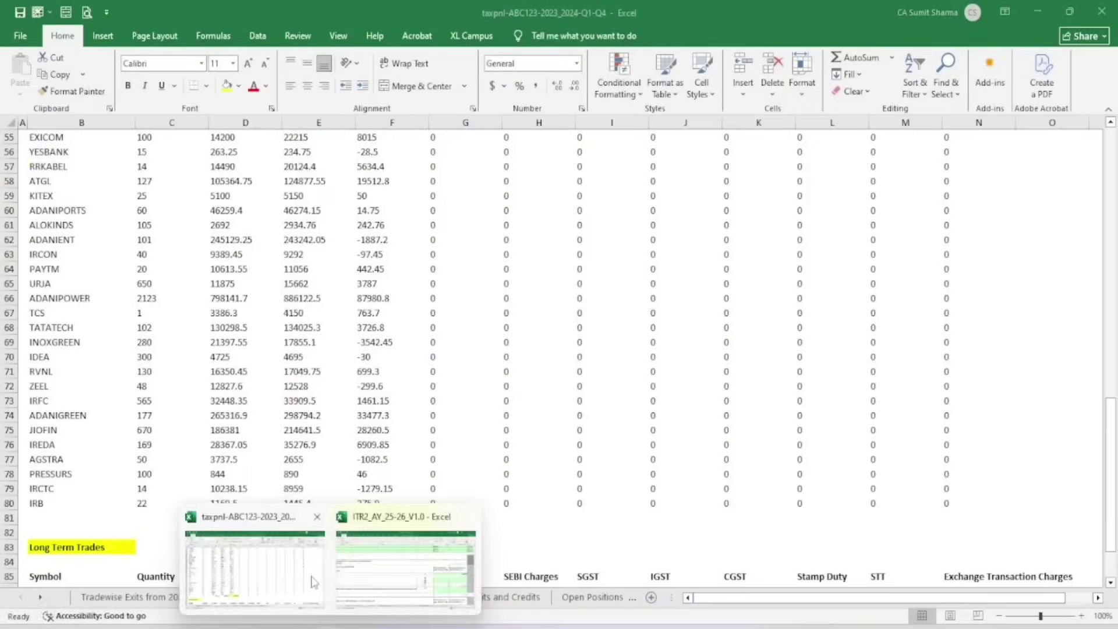
pyautogui.click(330, 582)
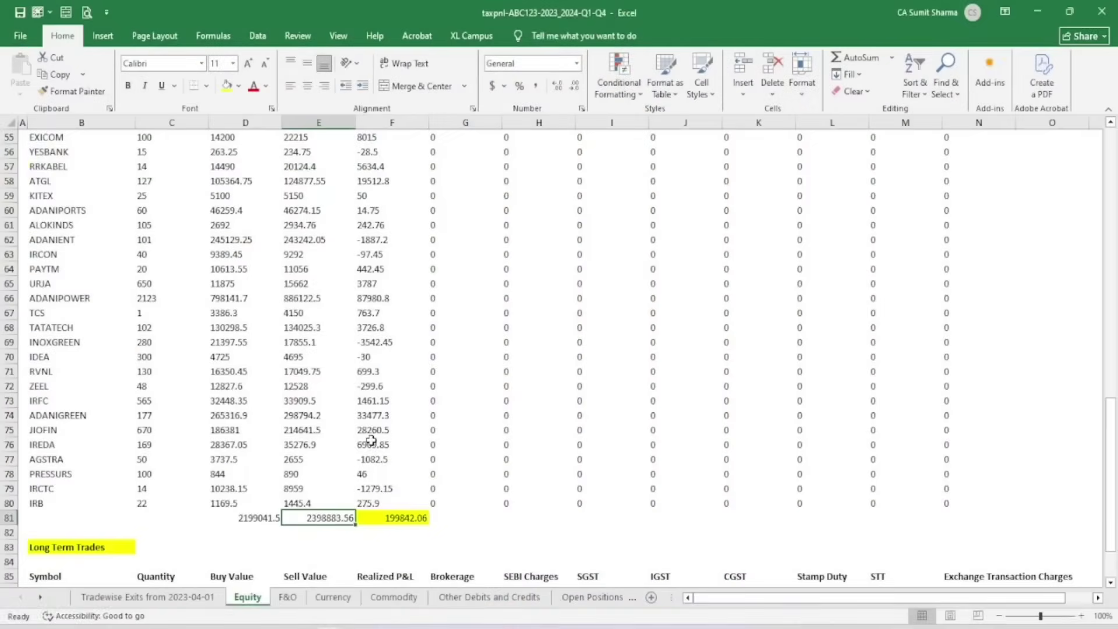
# Take the 2199041.5 buy total from the broker P&L and enter 2199042 as ibi cost, giving balance 199842
pyautogui.click(257, 519)
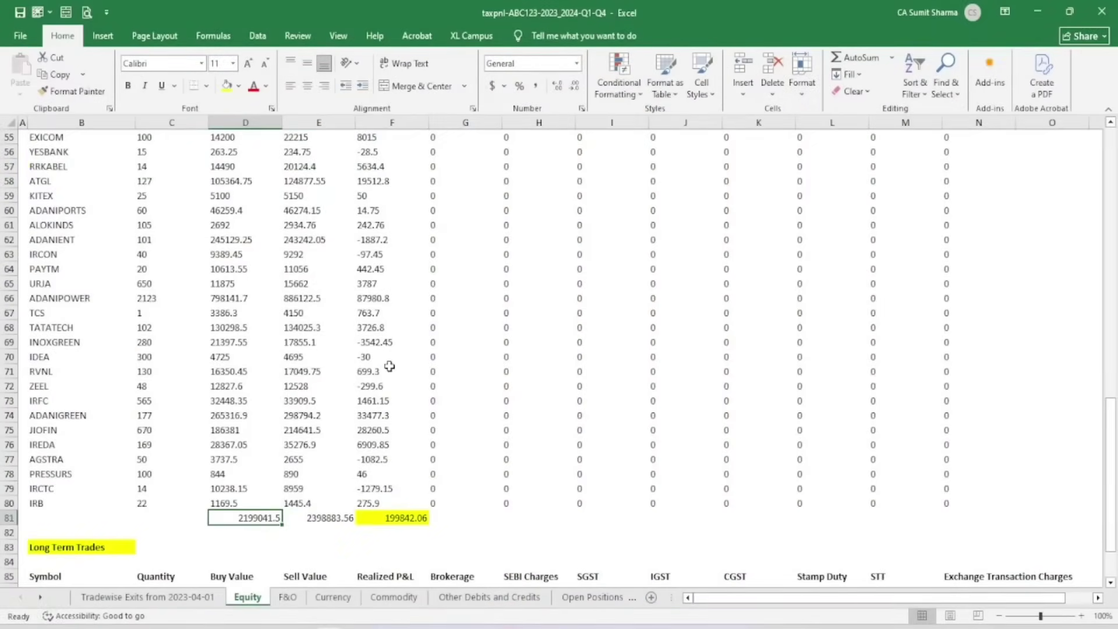
pyautogui.moveTo(330, 628)
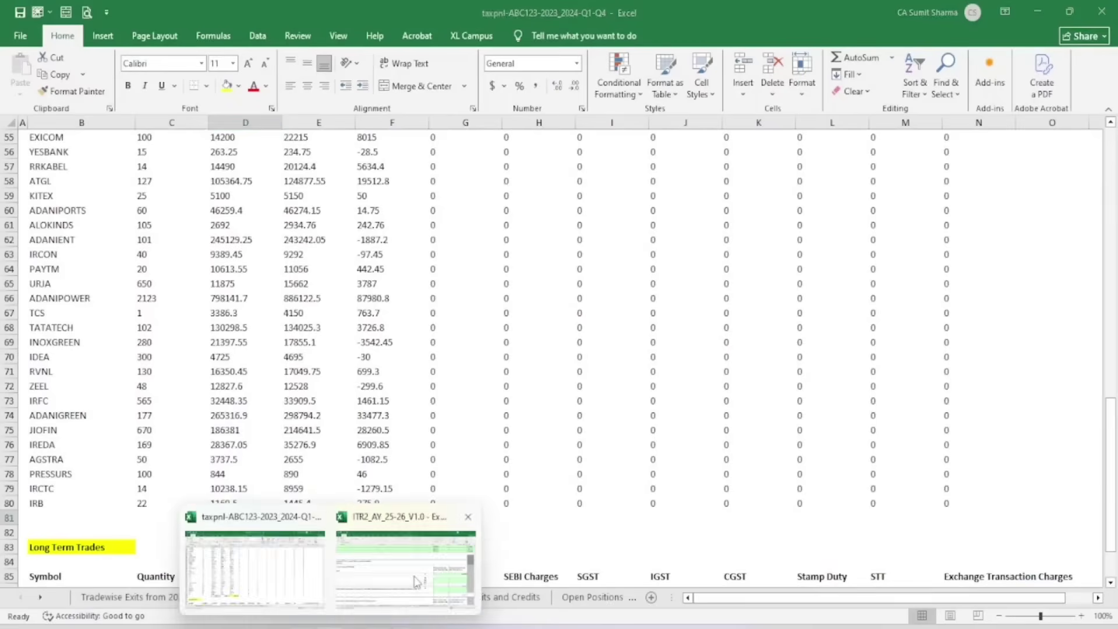
pyautogui.click(415, 582)
pyautogui.click(997, 374)
pyautogui.write('219')
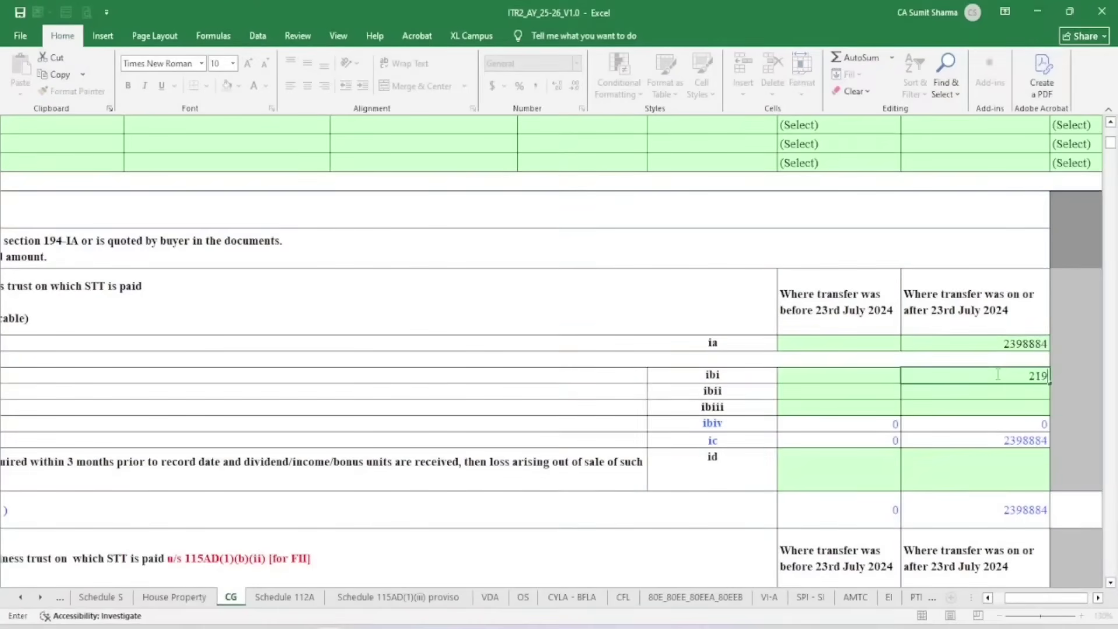
pyautogui.write('9042')
pyautogui.press('Return')
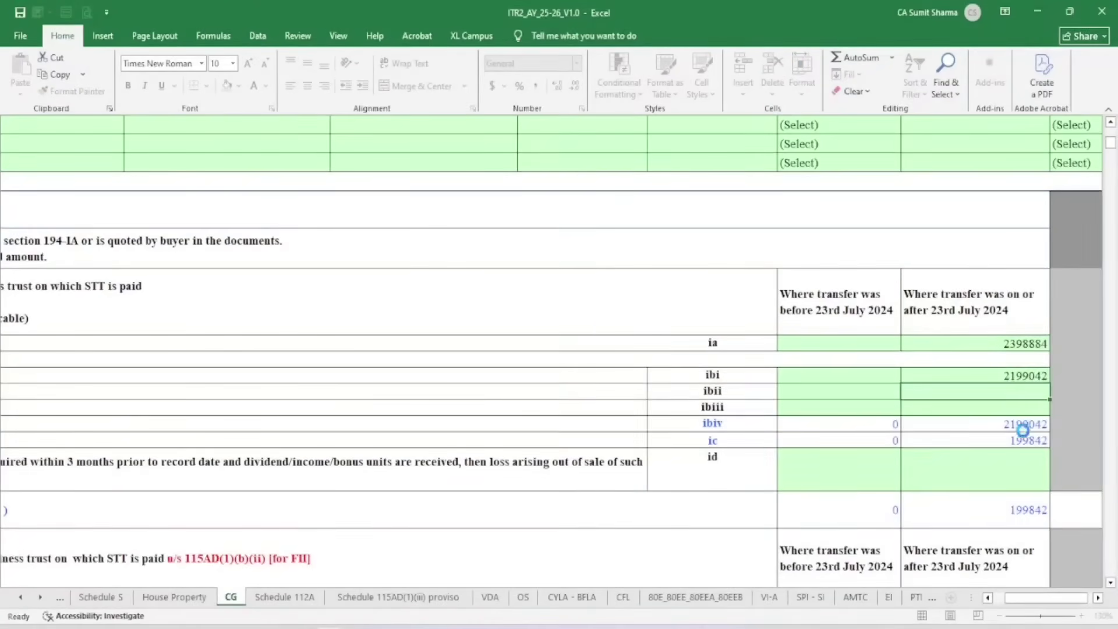
pyautogui.click(1018, 445)
pyautogui.moveTo(330, 628)
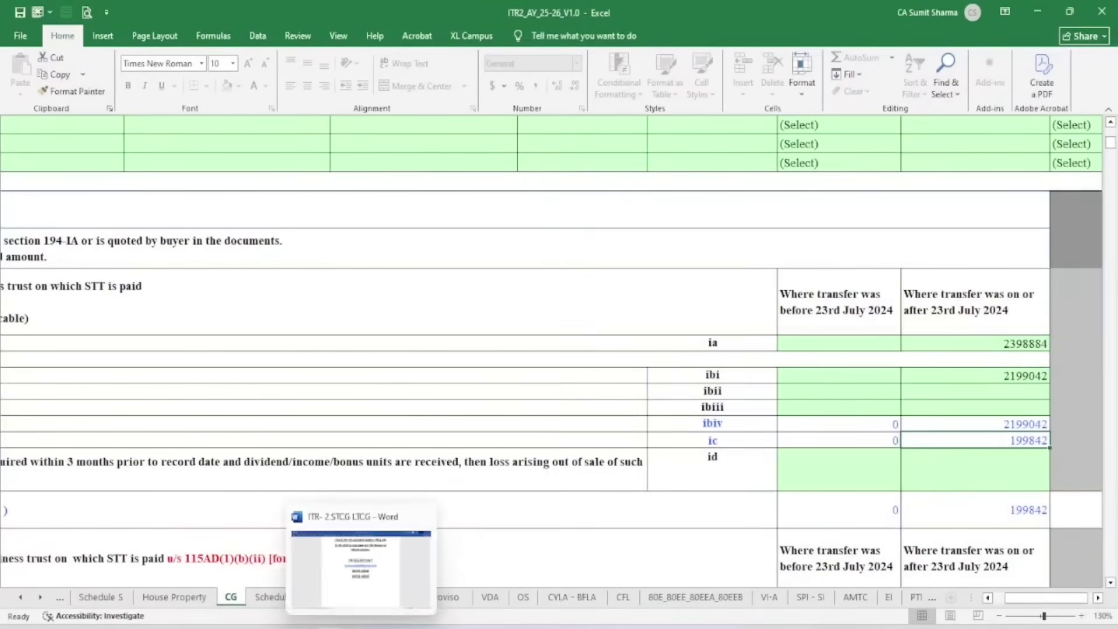
pyautogui.click(300, 582)
pyautogui.scroll(-2, 250, 559)
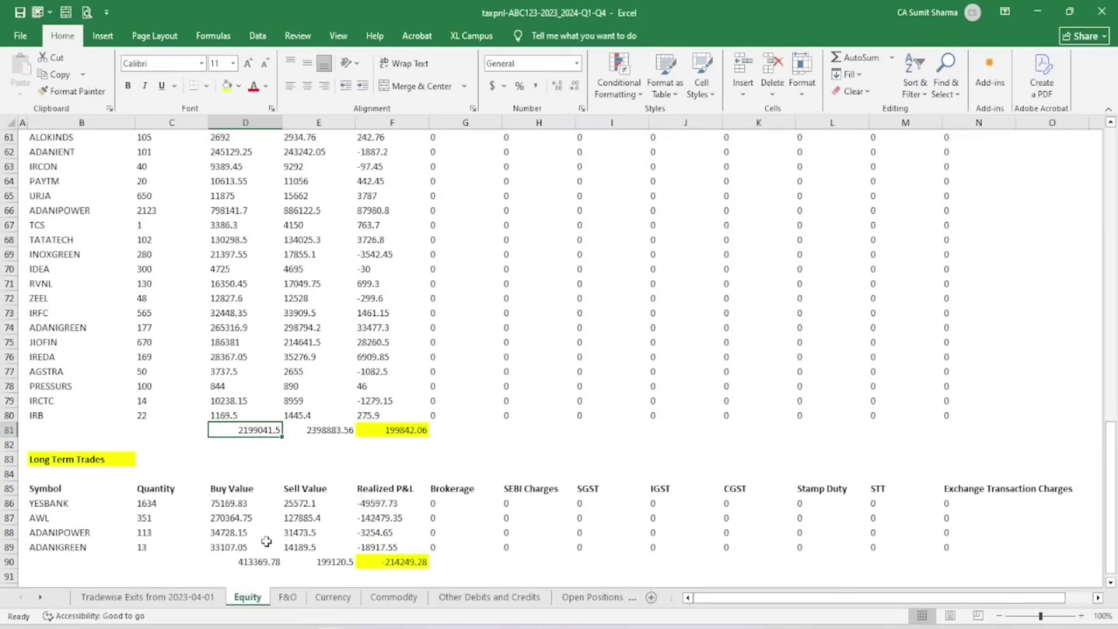
pyautogui.click(395, 432)
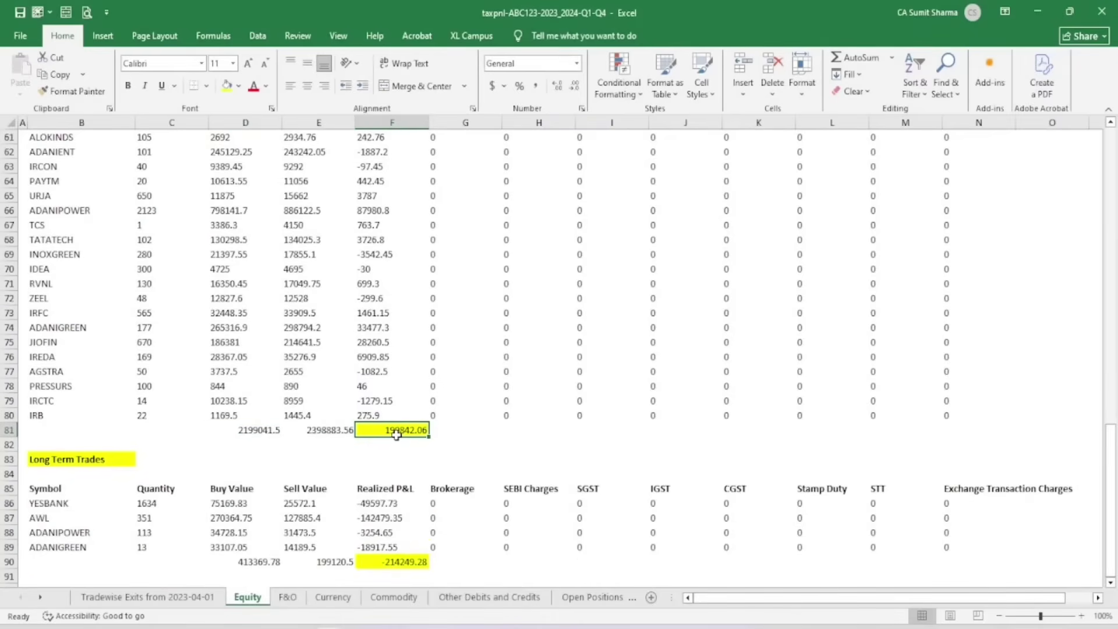
pyautogui.scroll(-2, 396, 434)
pyautogui.moveTo(142, 400); pyautogui.dragTo(428, 461)
pyautogui.moveTo(330, 626)
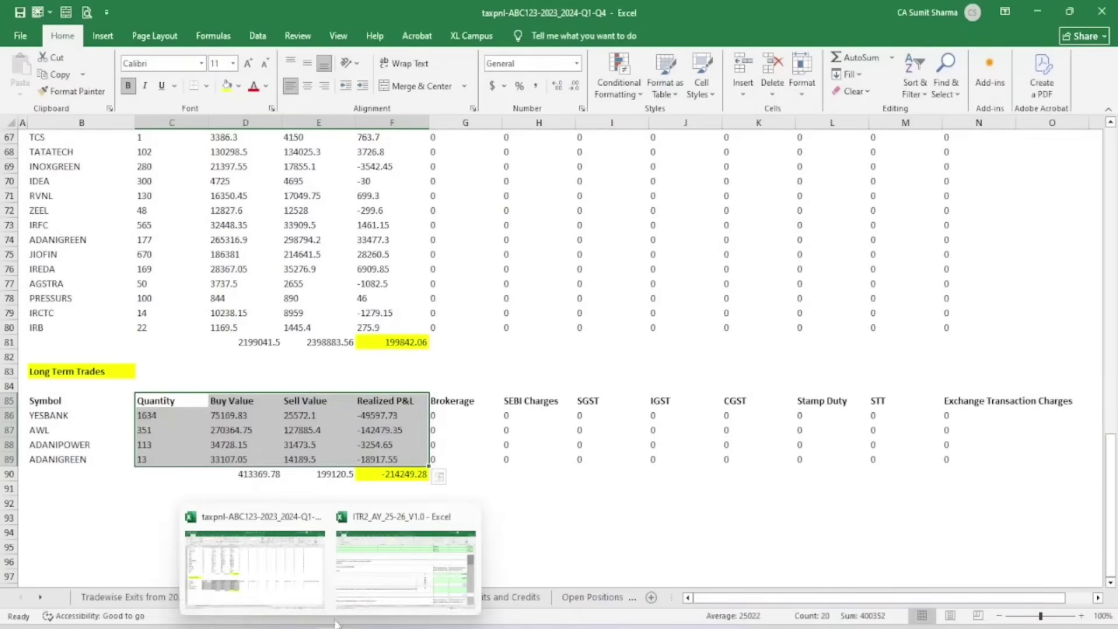
pyautogui.click(429, 524)
pyautogui.scroll(-6, 1007, 492)
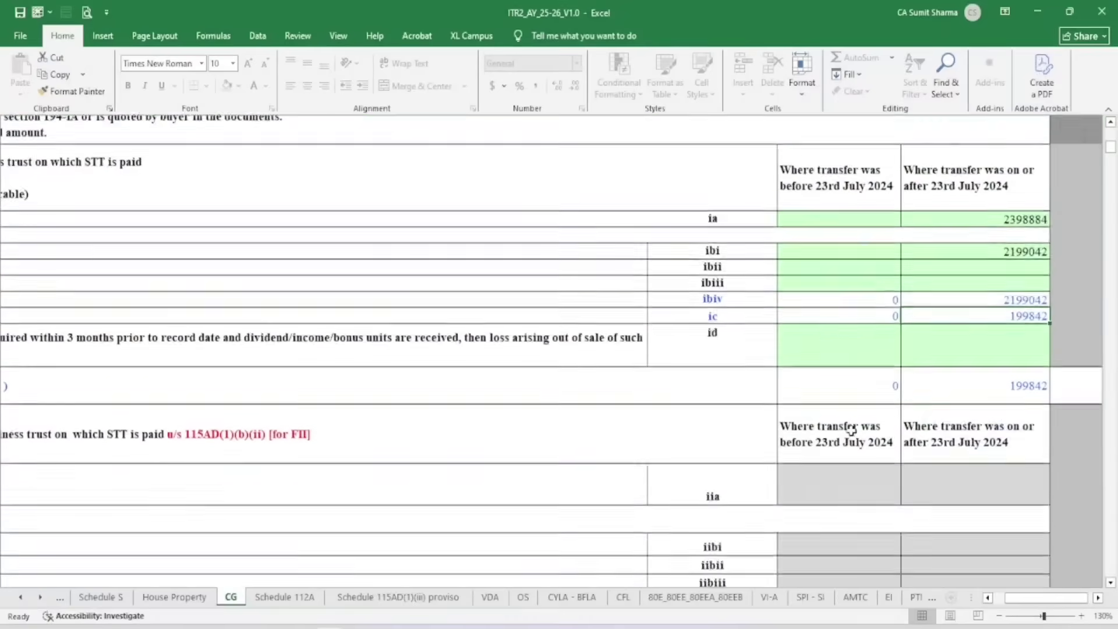
# Scroll through Schedule CG reviewing sections A1–A8 and B
pyautogui.moveTo(1042, 600); pyautogui.dragTo(1020, 603)
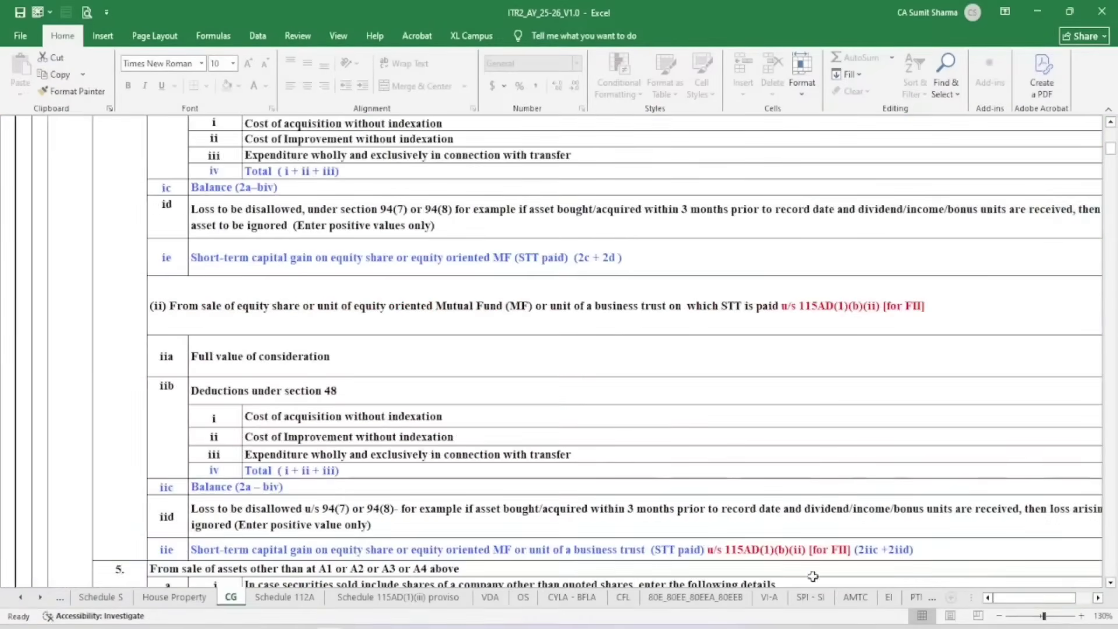
pyautogui.scroll(-5, 308, 352)
pyautogui.scroll(-2, 308, 352)
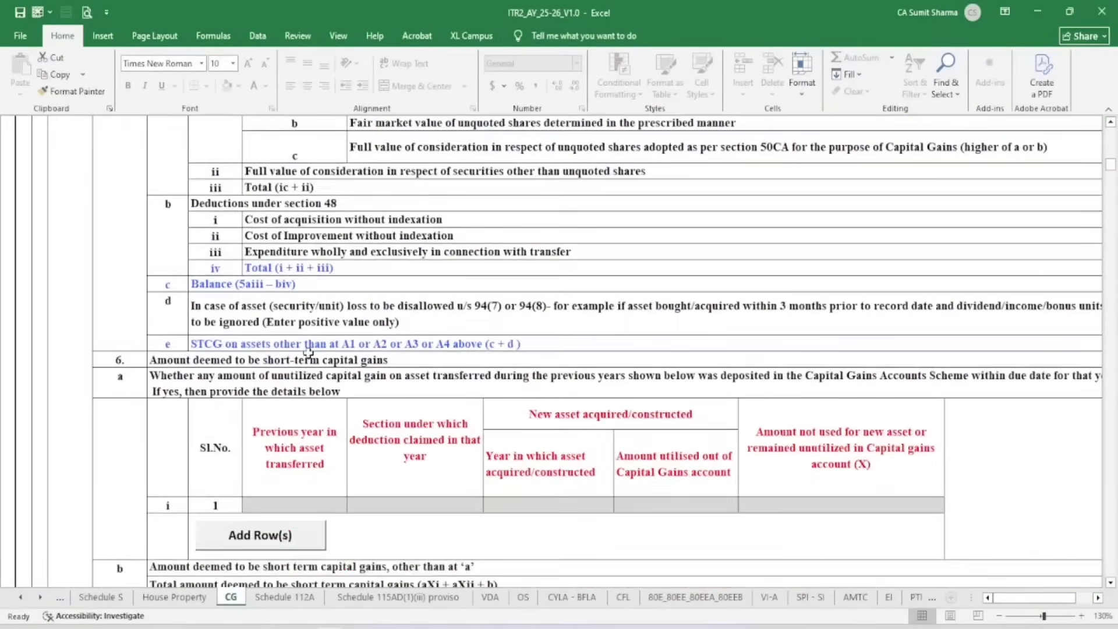
pyautogui.scroll(-1, 309, 352)
pyautogui.scroll(-4, 504, 312)
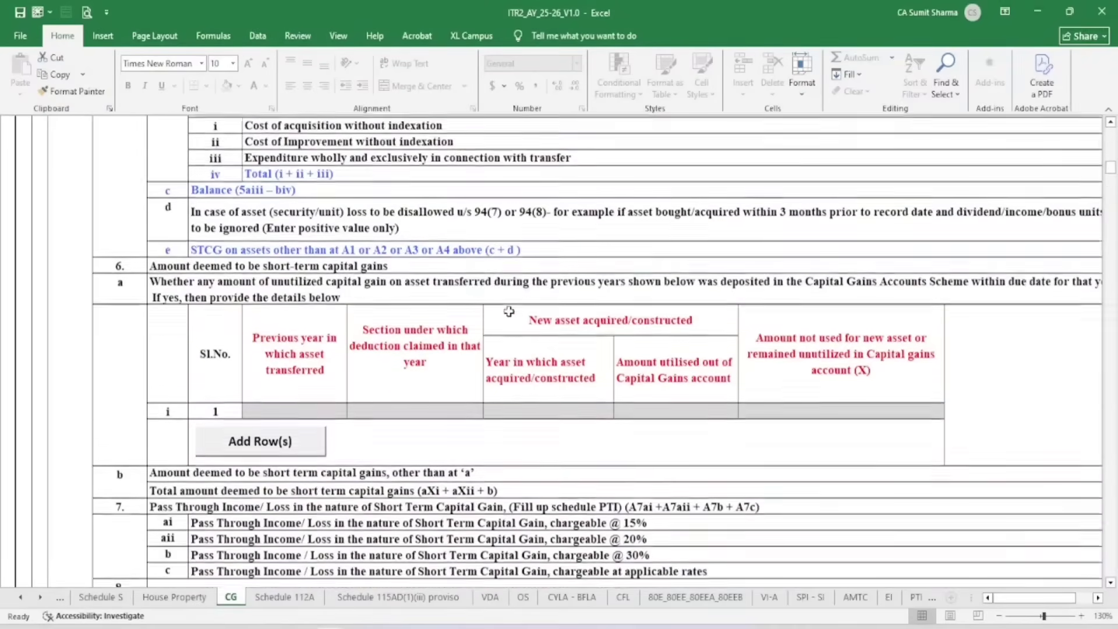
pyautogui.scroll(-4, 509, 312)
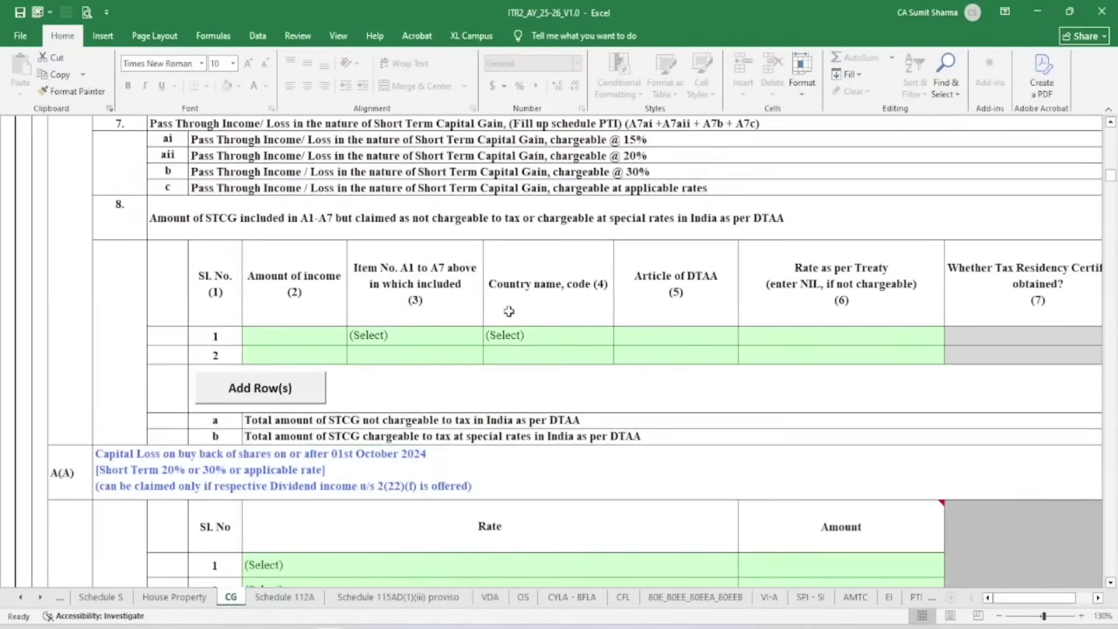
pyautogui.scroll(20, 763, 395)
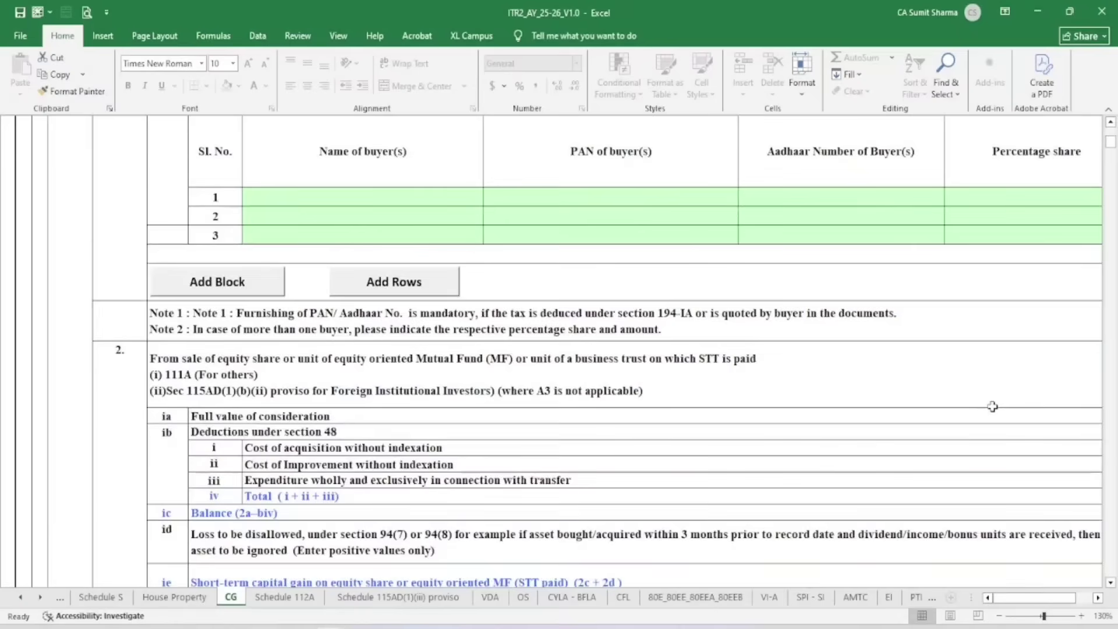
pyautogui.scroll(6, 992, 405)
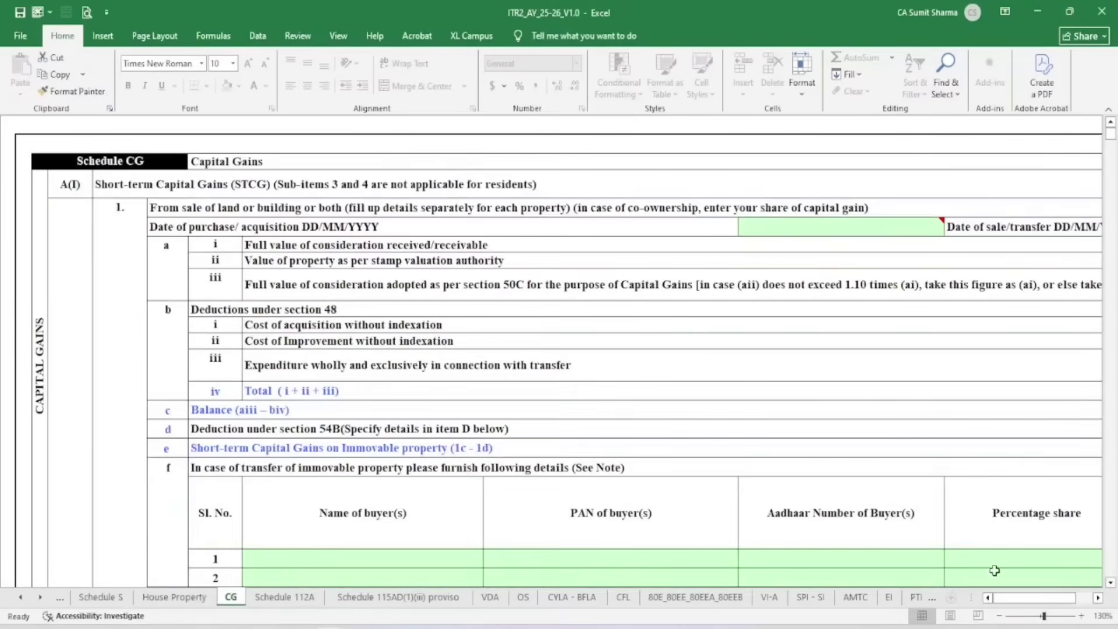
pyautogui.click(1097, 598)
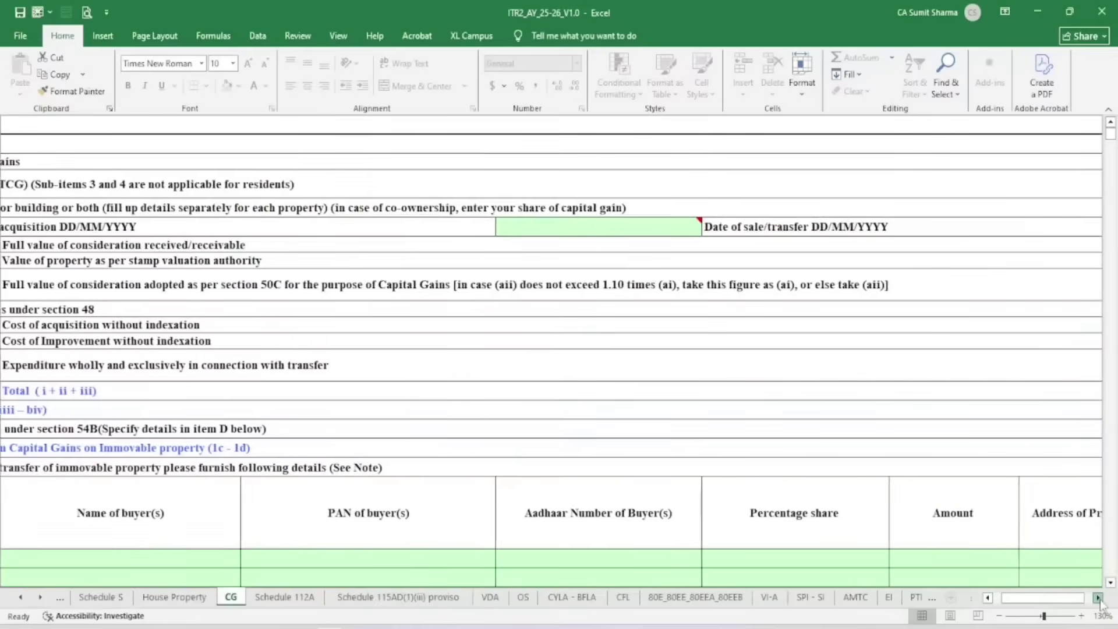
pyautogui.click(1097, 598)
pyautogui.scroll(-15, 990, 352)
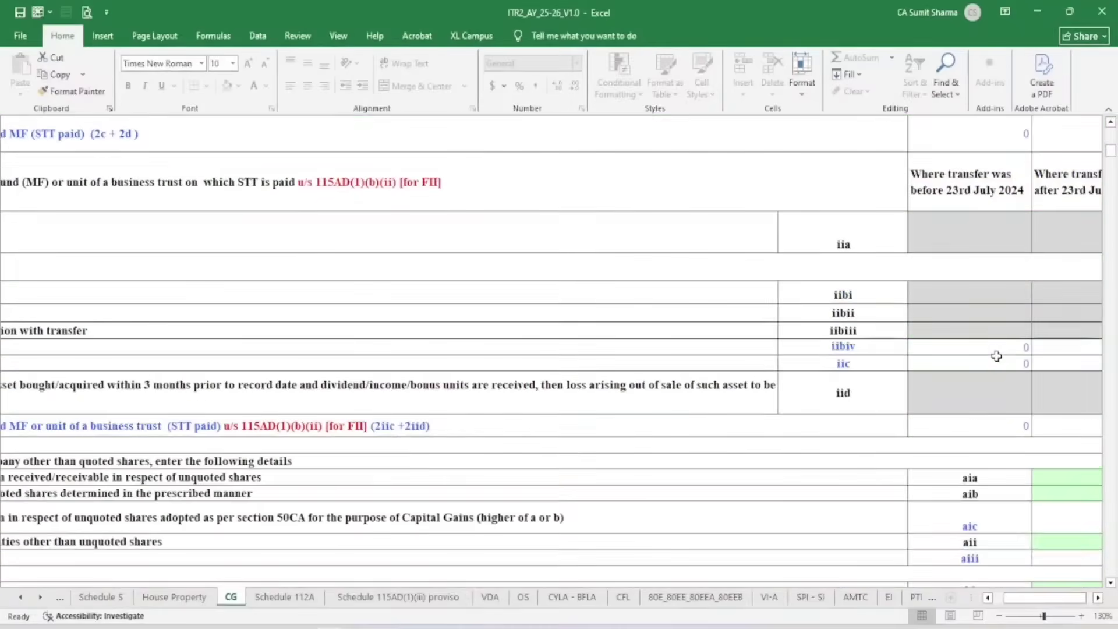
pyautogui.scroll(-6, 996, 355)
pyautogui.scroll(3, 996, 356)
pyautogui.scroll(5, 996, 355)
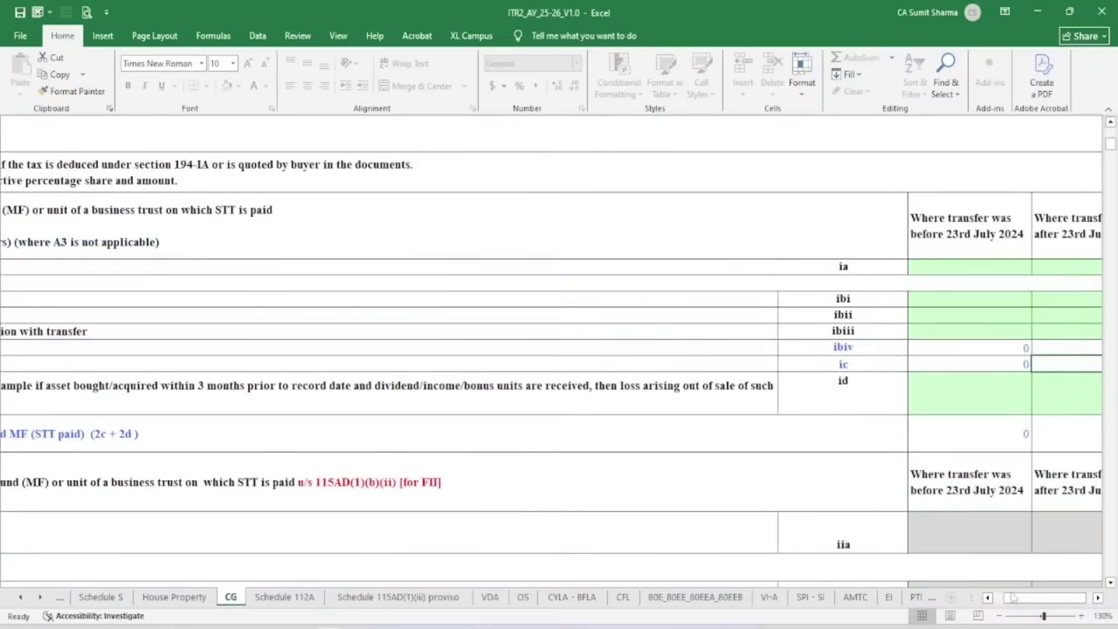
pyautogui.click(987, 598)
pyautogui.scroll(15, 301, 382)
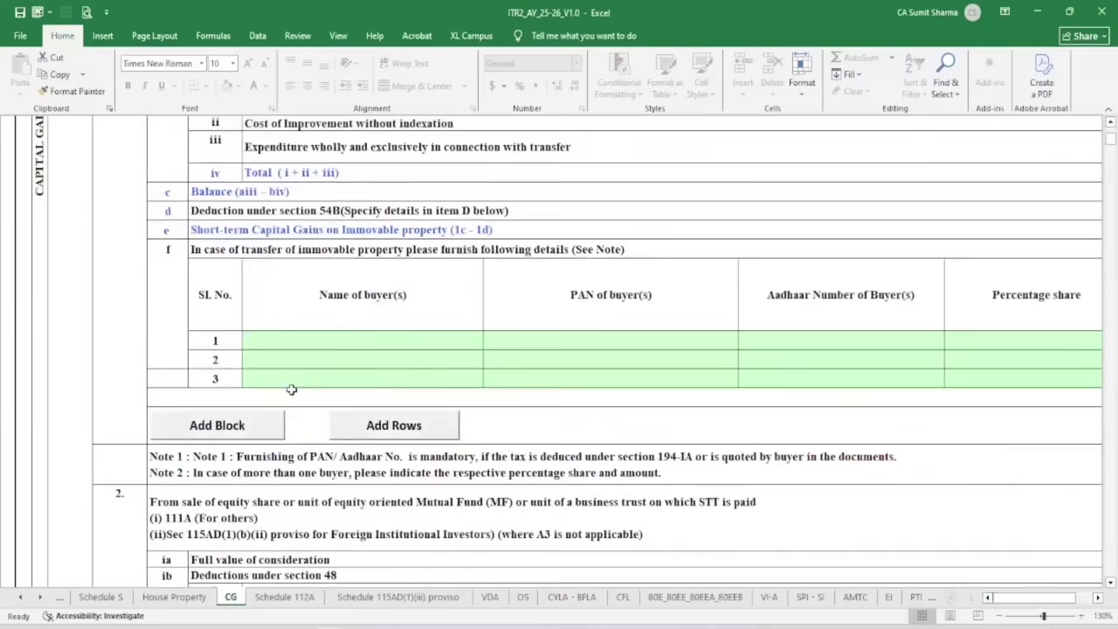
pyautogui.scroll(-10, 301, 381)
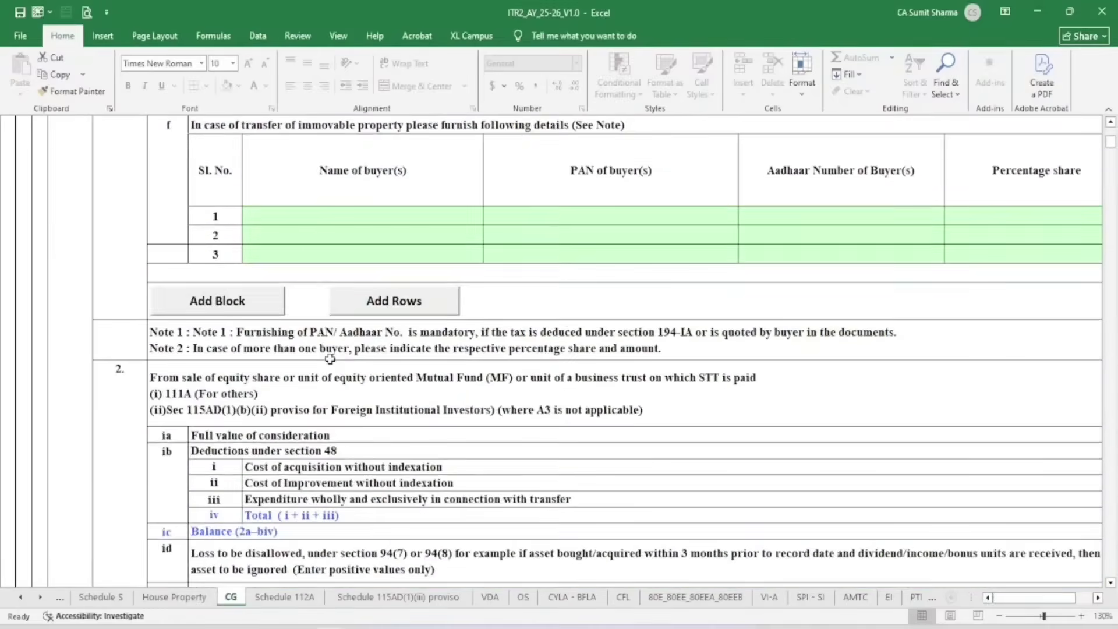
# Check item A2's cost of acquisition and its resulting 199842 balance
pyautogui.click(423, 293)
pyautogui.press('Right')
pyautogui.press('Right')
pyautogui.press('Right')
pyautogui.press('Right')
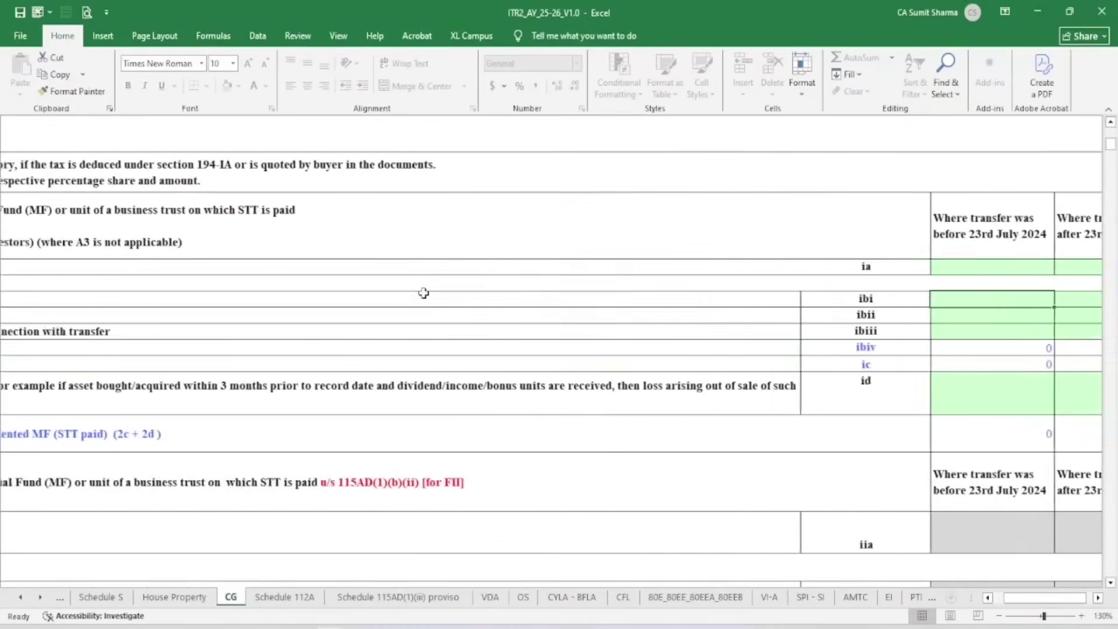
pyautogui.press('Down')
pyautogui.press('Down')
pyautogui.press('Down')
pyautogui.press('Left')
pyautogui.press('Down')
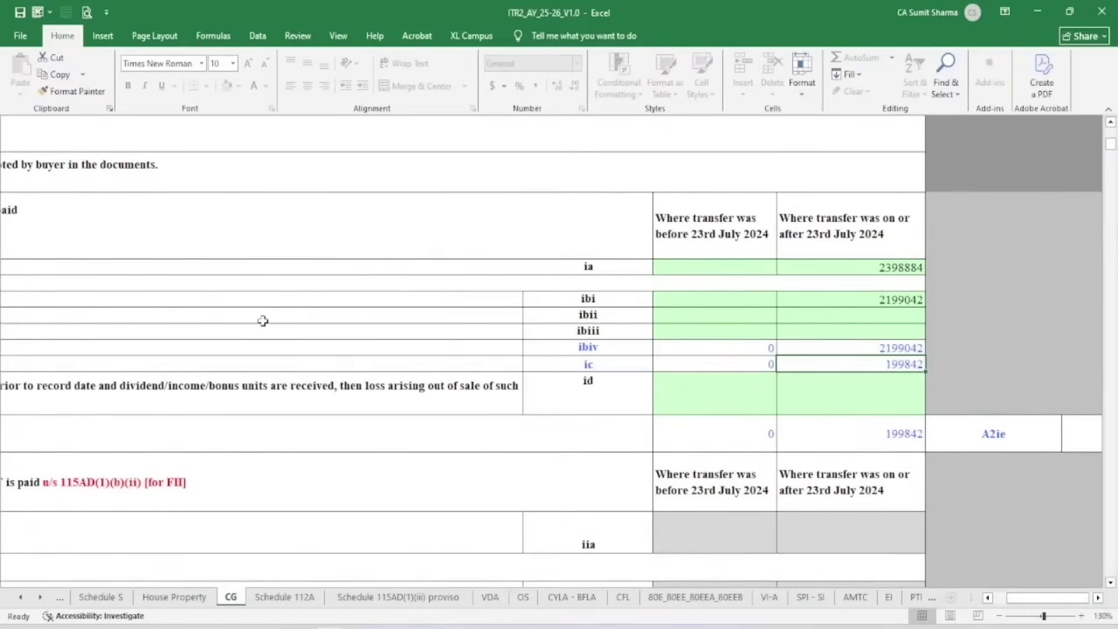
# Scroll down to Table F, information about accrual or receipt of capital gains
pyautogui.moveTo(1047, 598); pyautogui.dragTo(1034, 598)
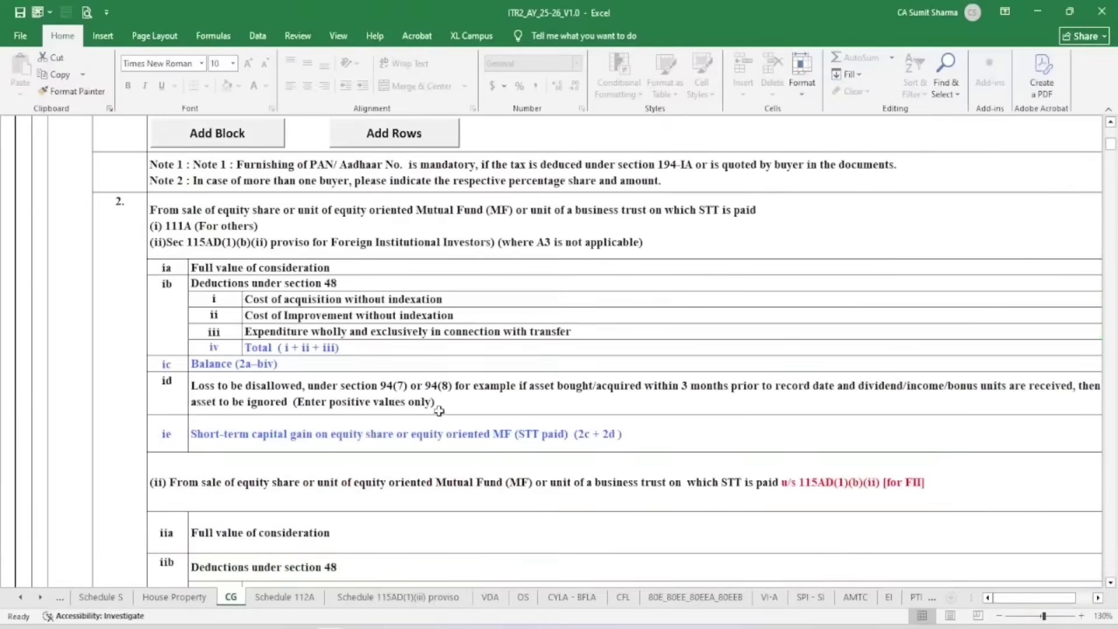
pyautogui.scroll(-5, 444, 408)
pyautogui.scroll(-15, 447, 400)
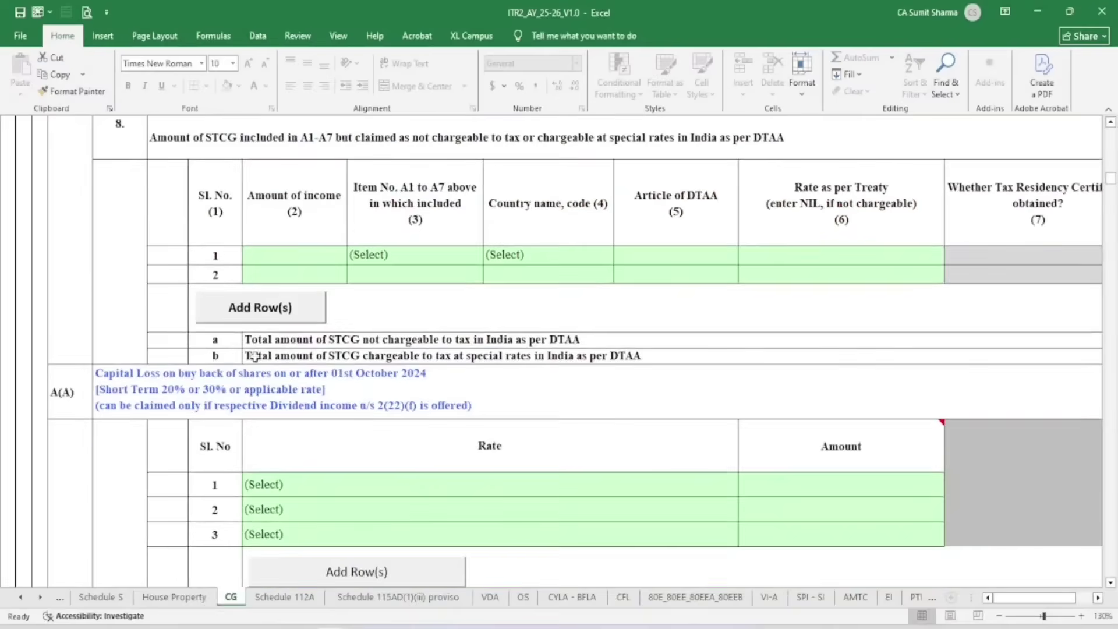
pyautogui.scroll(-20, 72, 396)
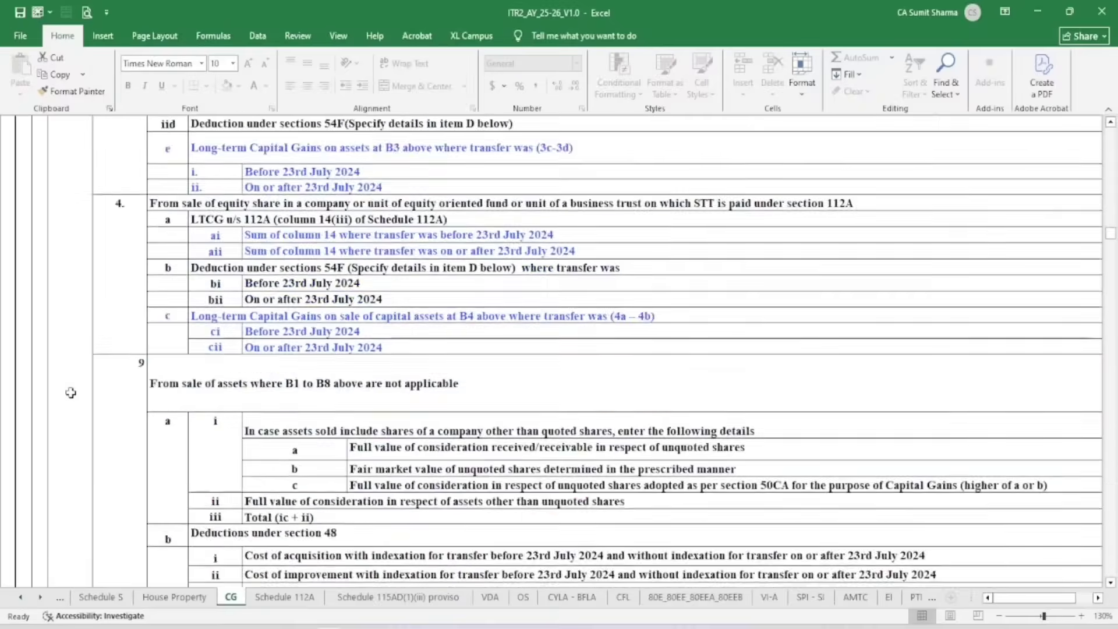
pyautogui.scroll(-20, 70, 393)
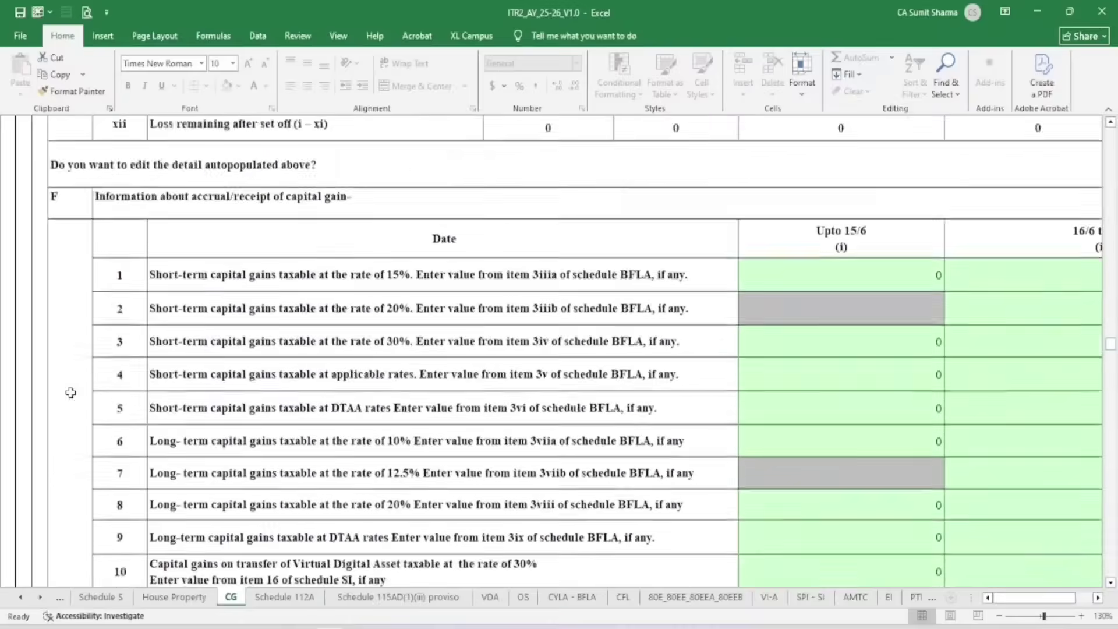
pyautogui.scroll(6, 84, 366)
pyautogui.scroll(-2, 82, 358)
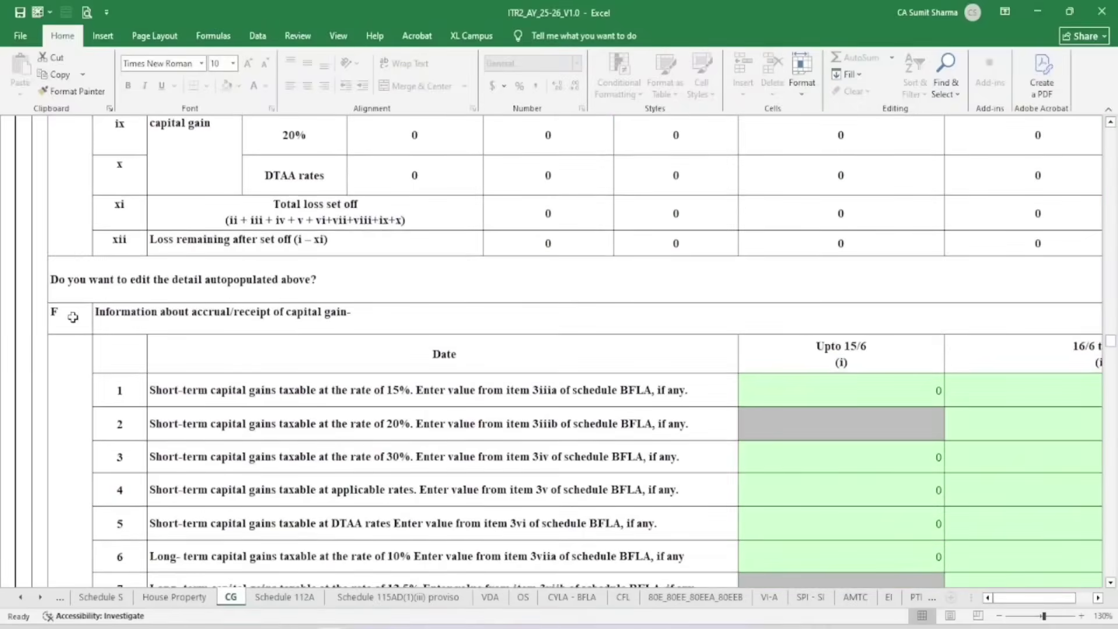
# In Table F, dismiss the protected-sheet warning and reach the 20% short-term row's 16/12–15/3 cell
pyautogui.click(73, 317)
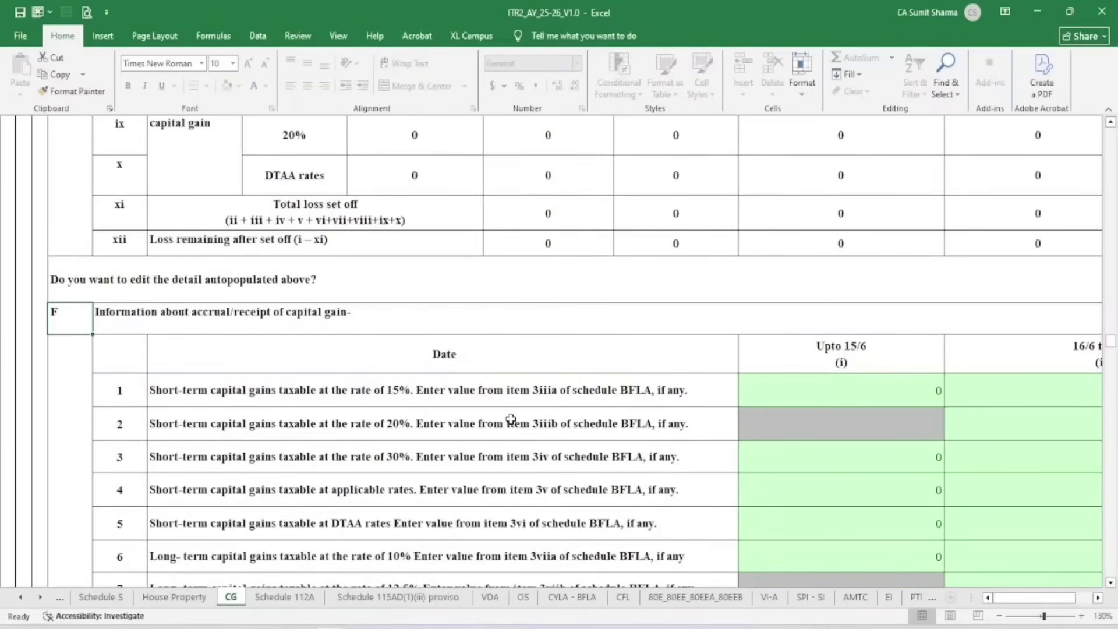
pyautogui.click(452, 429)
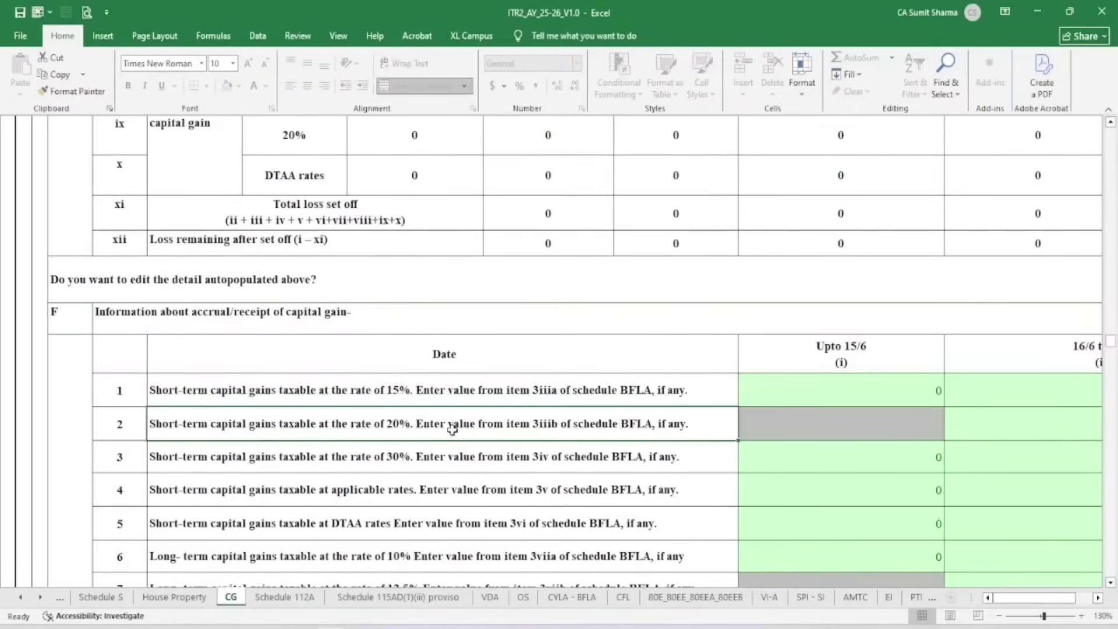
pyautogui.doubleClick(395, 431)
pyautogui.click(644, 362)
pyautogui.press('Right')
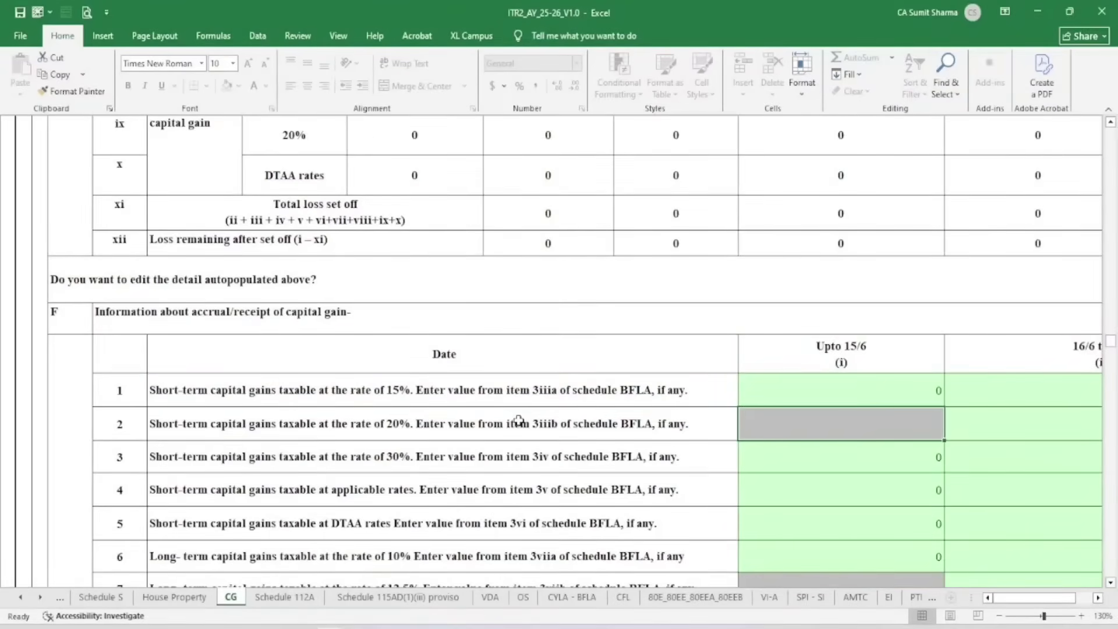
pyautogui.press('Right')
pyautogui.press('Right')
pyautogui.press('Right')
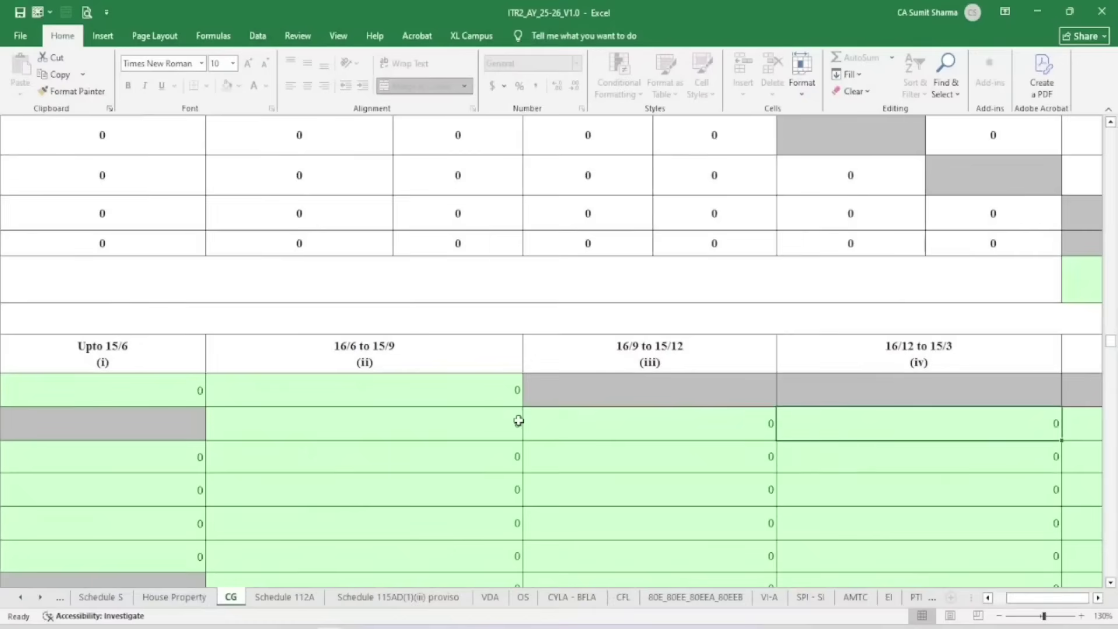
# Confirm the gain in the broker P&L and enter 199842 for the 16/12 to 15/3 period
pyautogui.moveTo(377, 585)
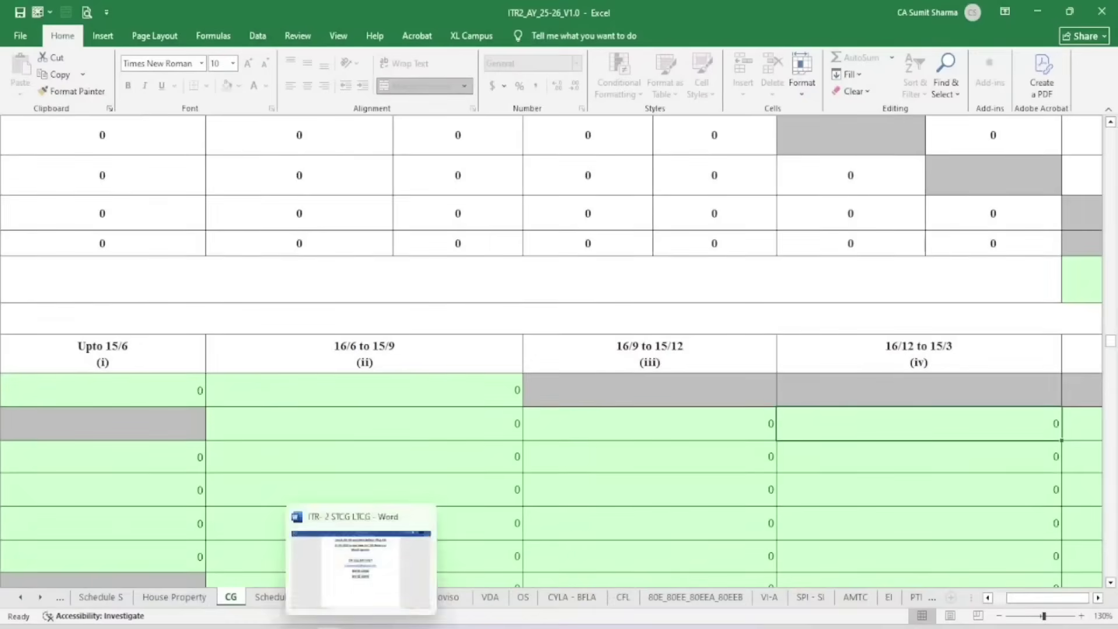
pyautogui.click(281, 555)
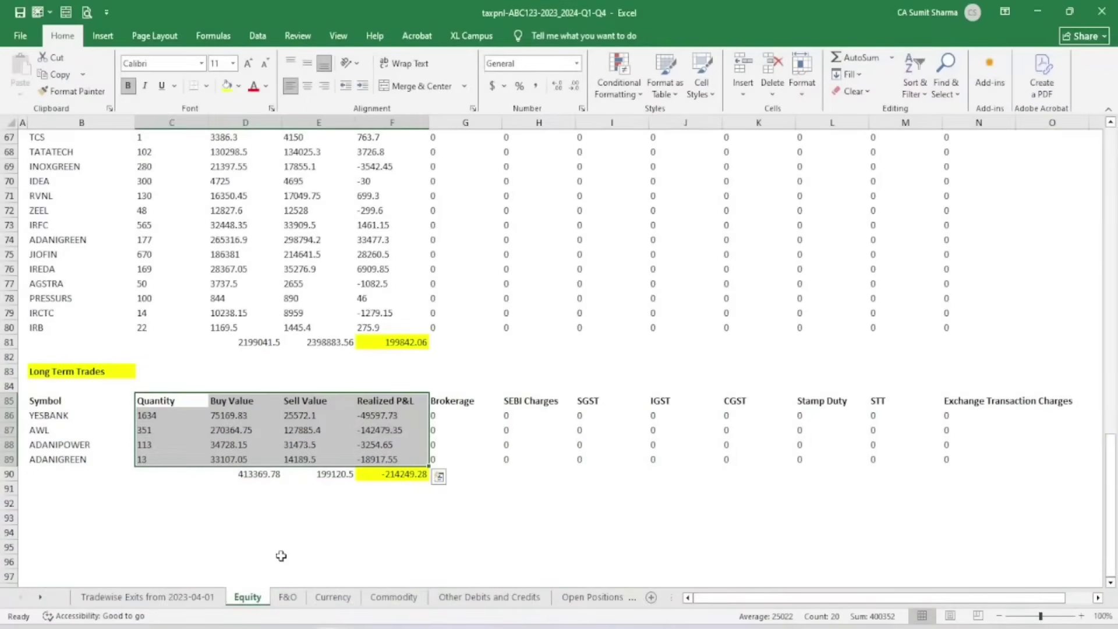
pyautogui.moveTo(337, 620)
pyautogui.click(431, 512)
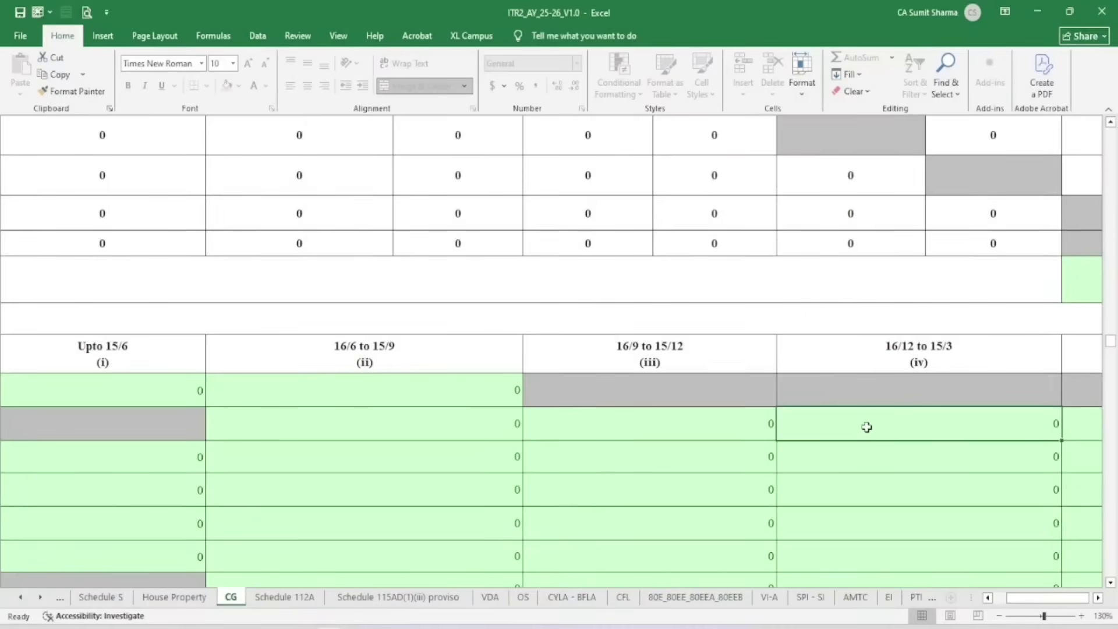
pyautogui.write('199842')
pyautogui.press('Return')
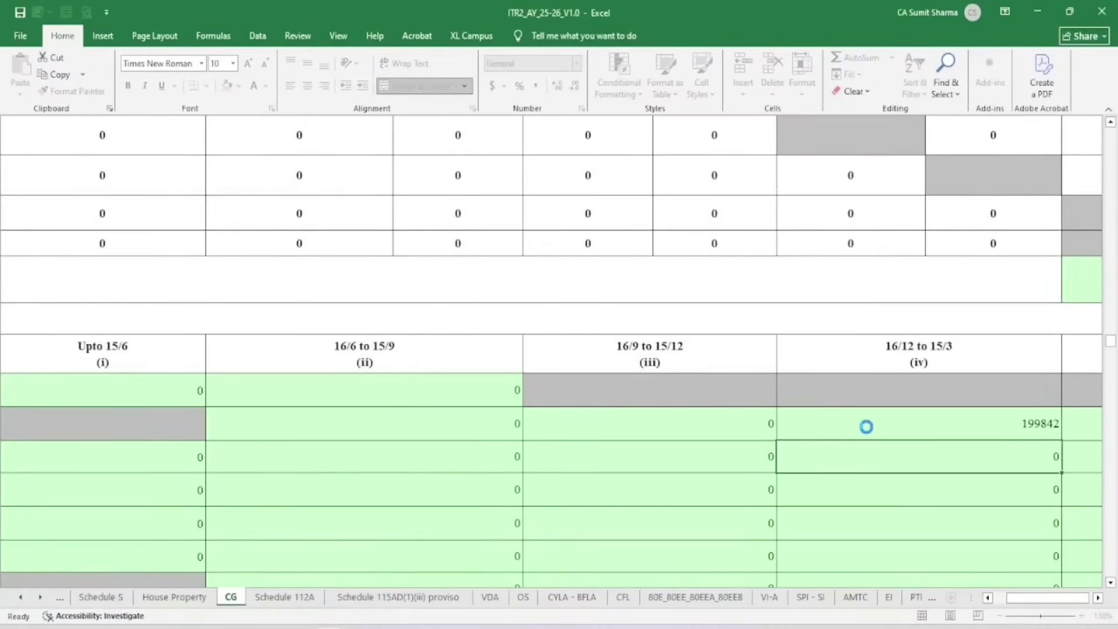
pyautogui.moveTo(1023, 599); pyautogui.dragTo(1009, 600)
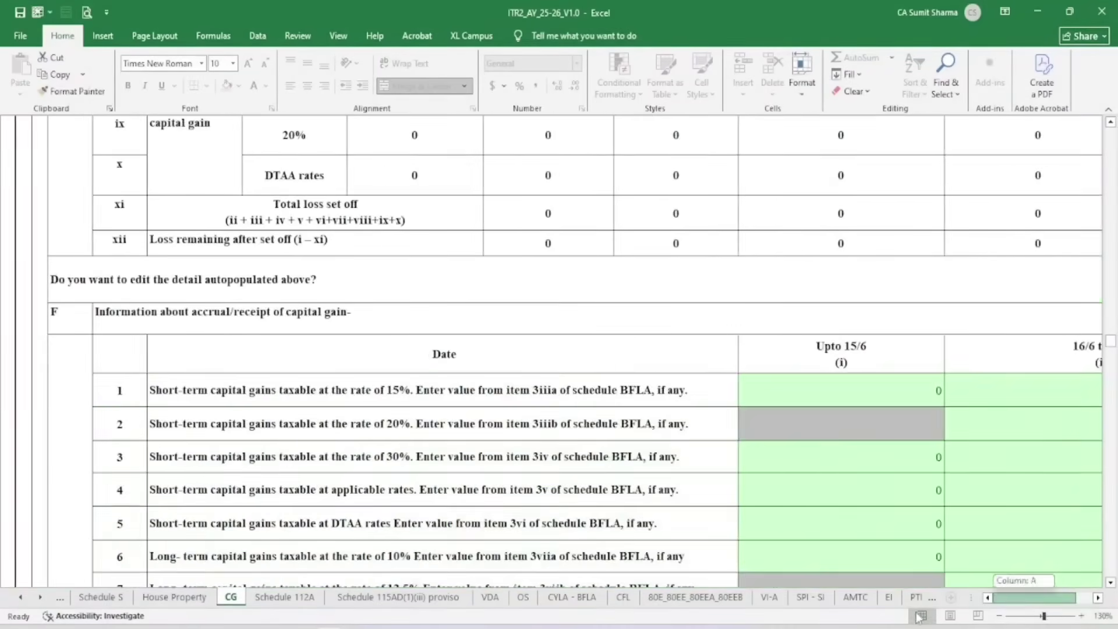
# Scroll back up the CG sheet and go to the Schedule 112A sheet, which shows a 234C notice
pyautogui.scroll(4, 240, 335)
pyautogui.scroll(3, 240, 335)
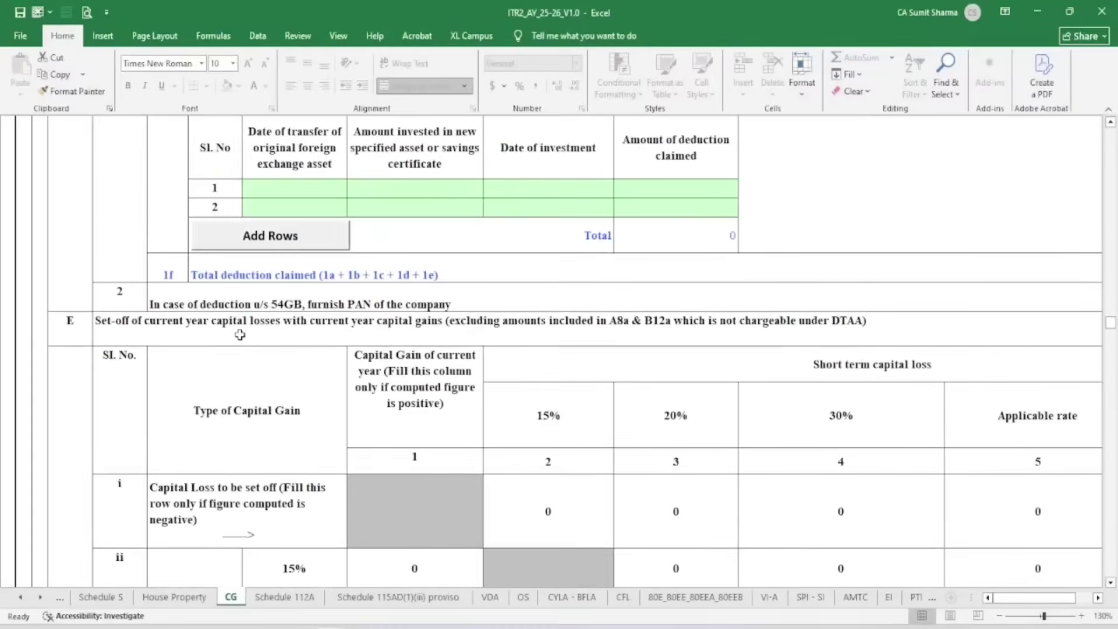
pyautogui.scroll(8, 240, 335)
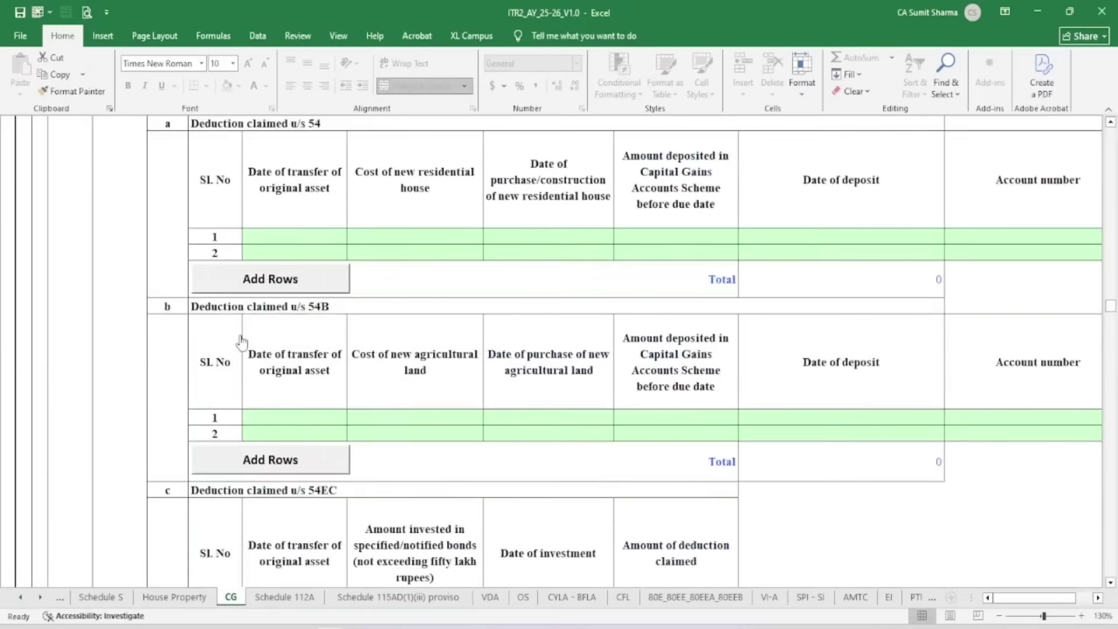
pyautogui.scroll(10, 269, 345)
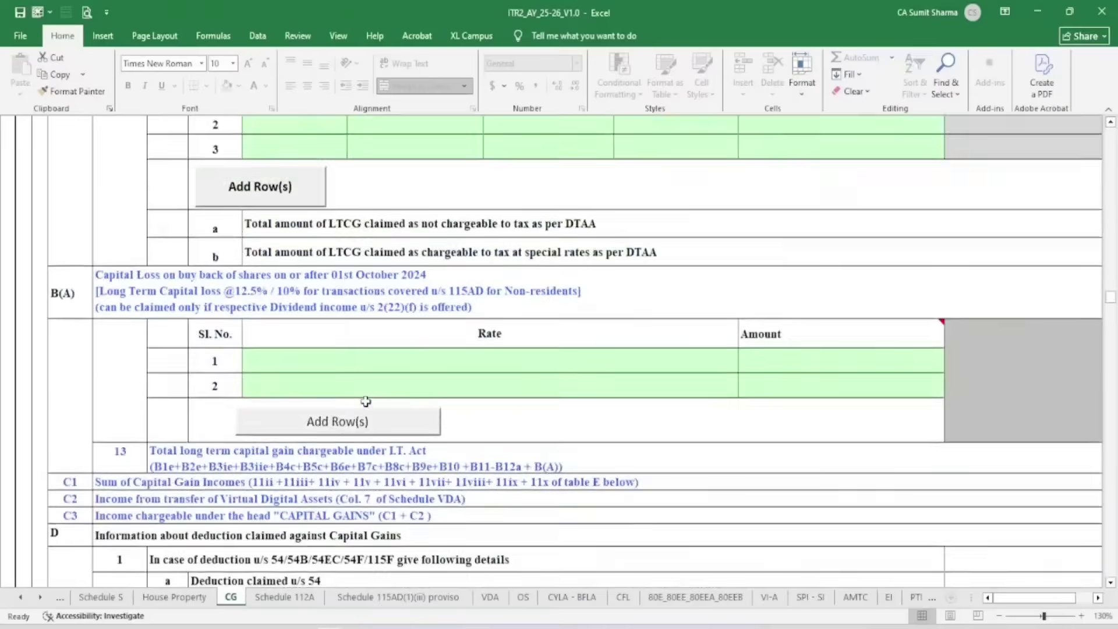
pyautogui.scroll(12, 365, 401)
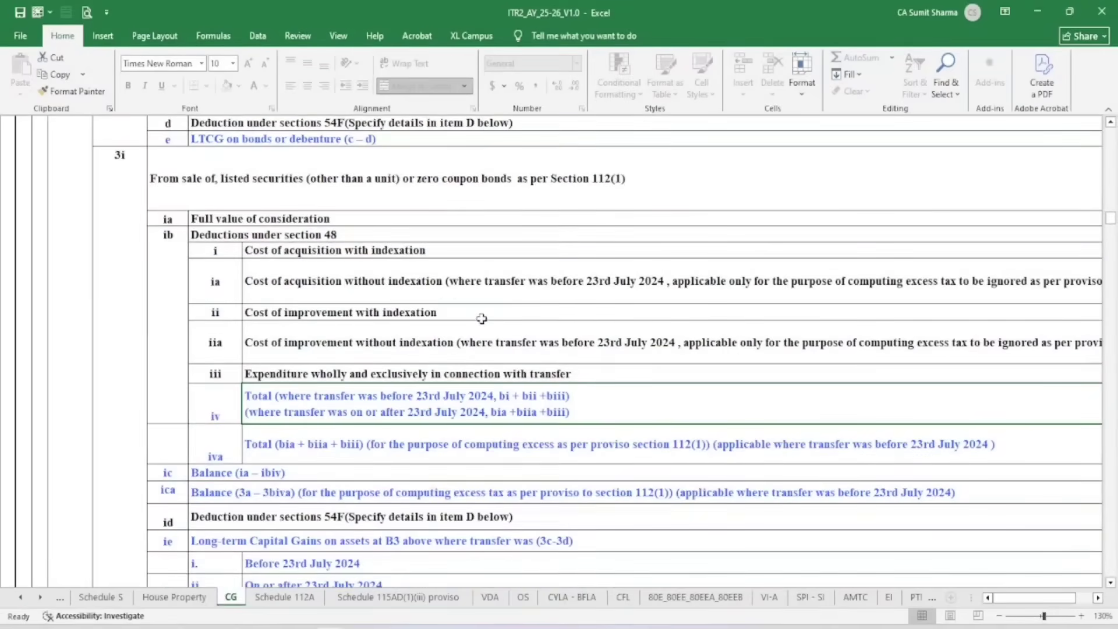
pyautogui.click(284, 596)
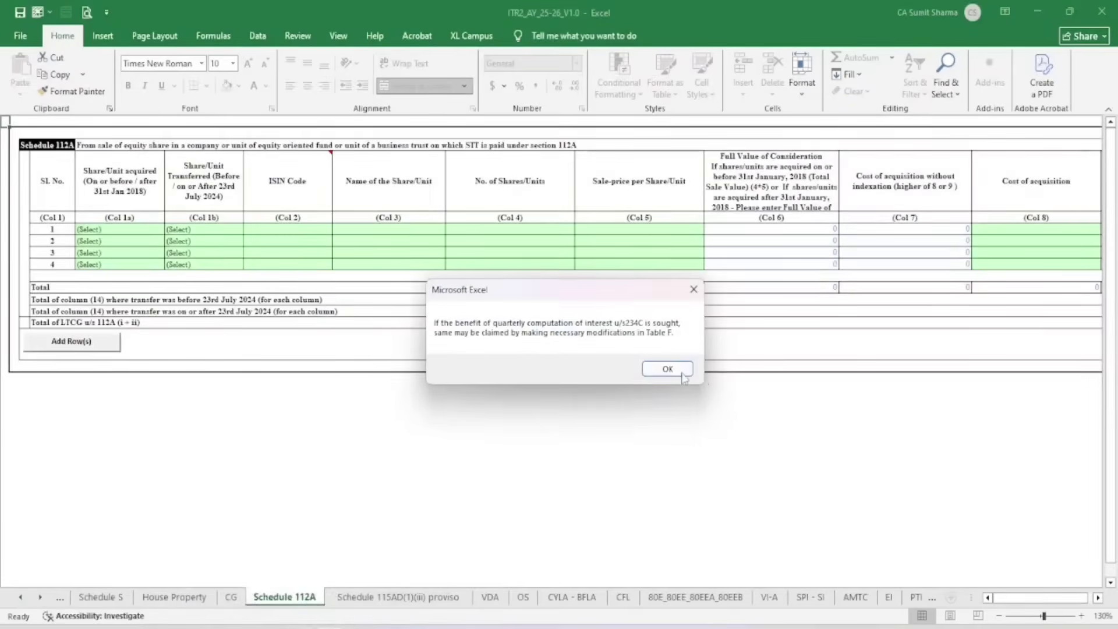
# Dismiss the Table F notice and check the broker's long-term totals: buy 413369.78, sell 199120.5
pyautogui.click(664, 369)
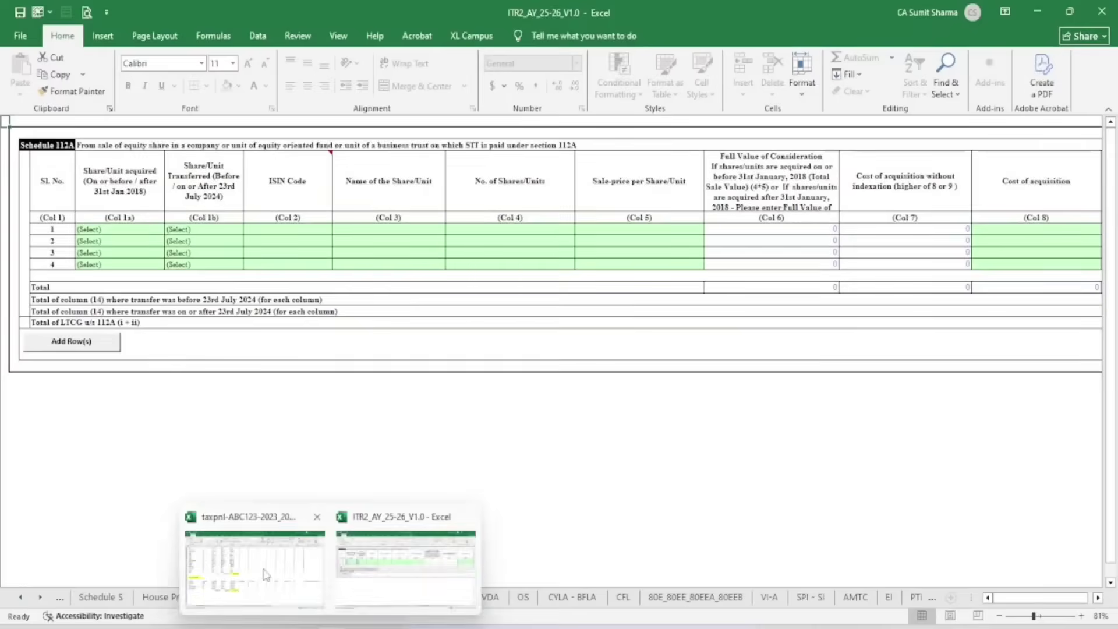
pyautogui.click(267, 574)
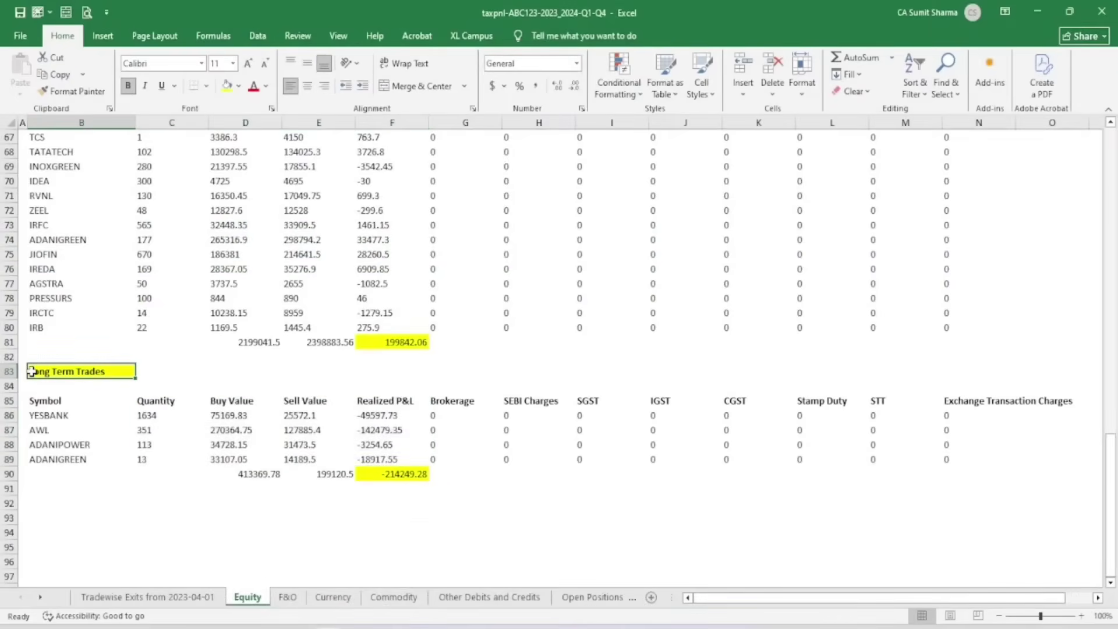
pyautogui.moveTo(236, 401); pyautogui.dragTo(248, 462)
pyautogui.click(258, 471)
pyautogui.click(335, 473)
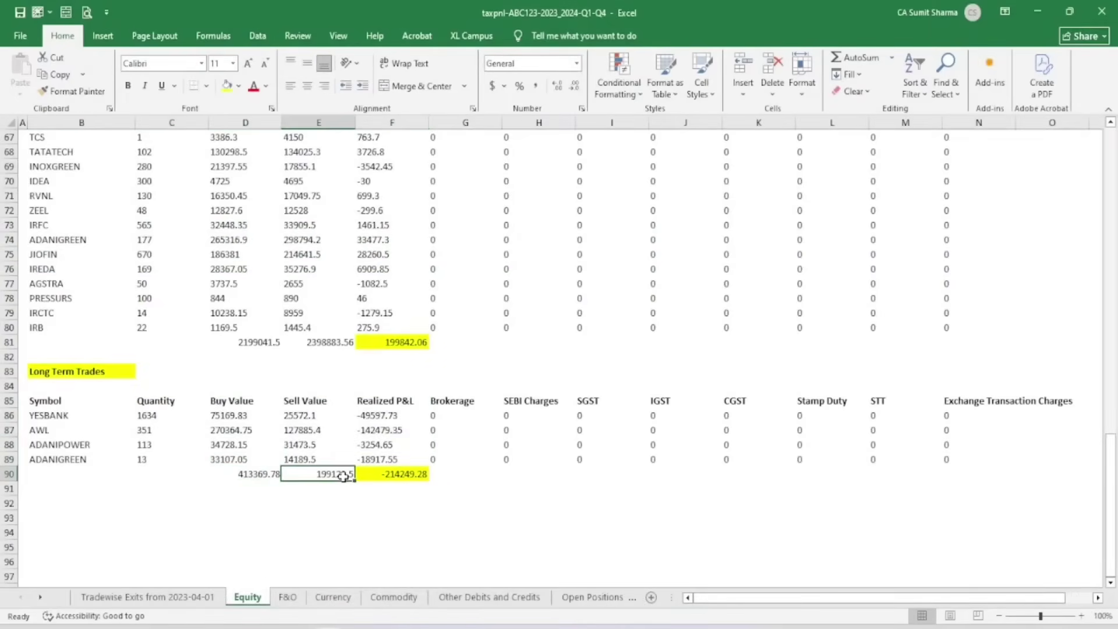
pyautogui.click(402, 553)
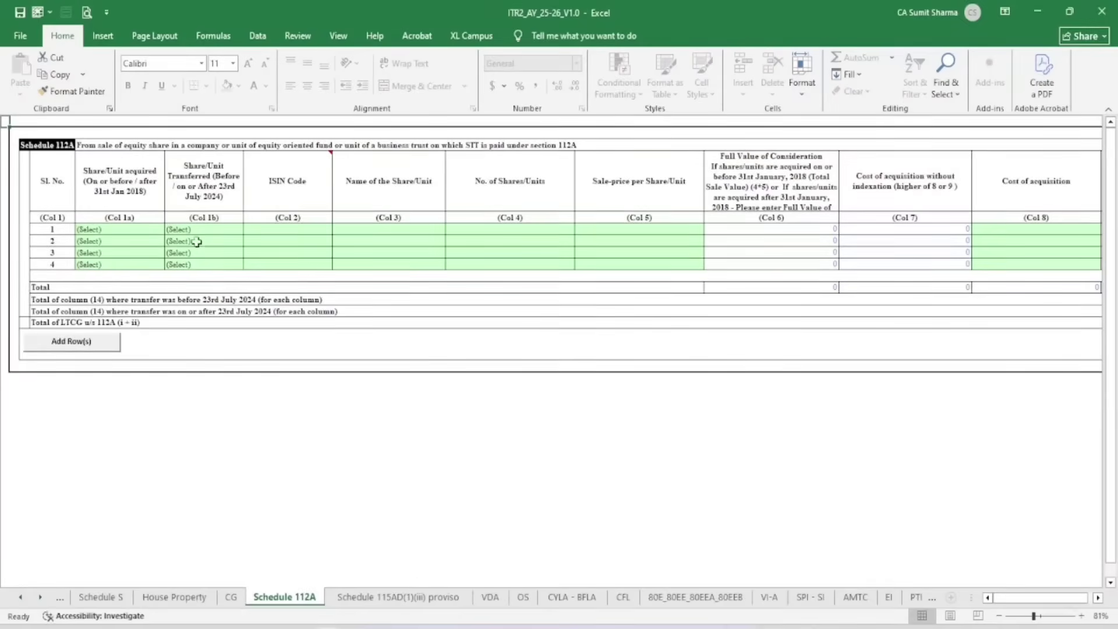
# Set Schedule 112A row 1's Col 1a acquisition date to 'After 31st January 2018'
pyautogui.scroll(2, 124, 228)
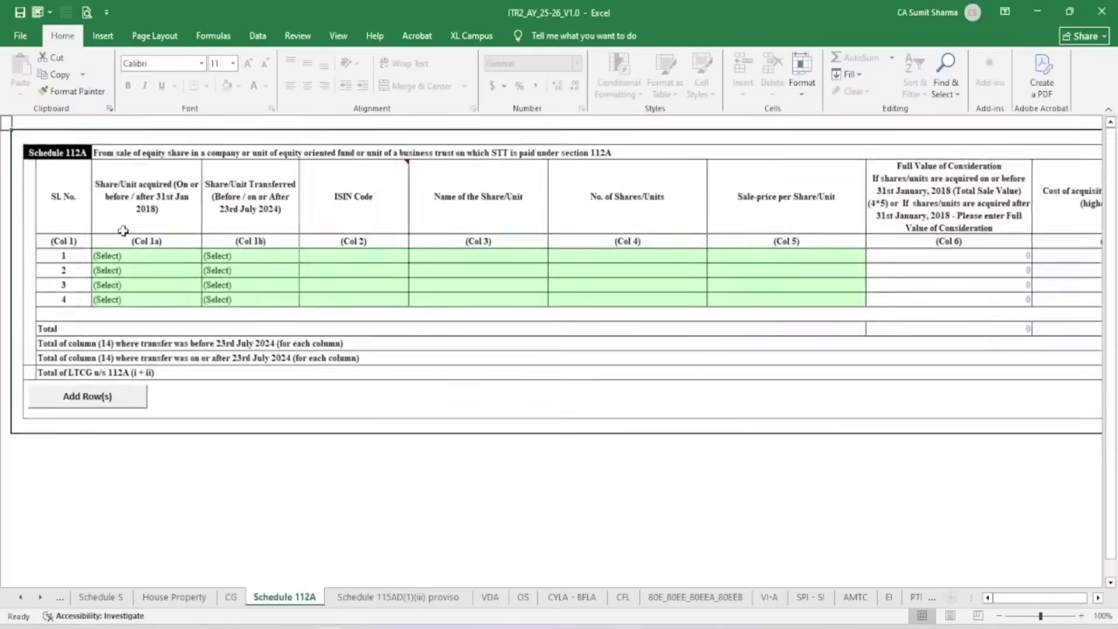
pyautogui.click(133, 256)
pyautogui.click(209, 256)
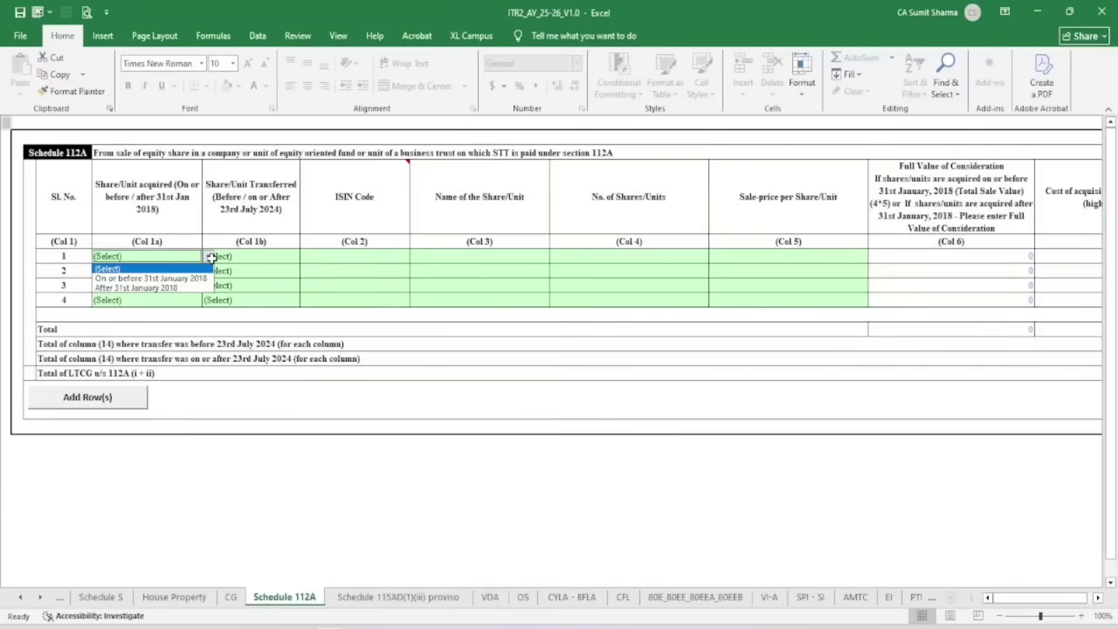
pyautogui.click(163, 278)
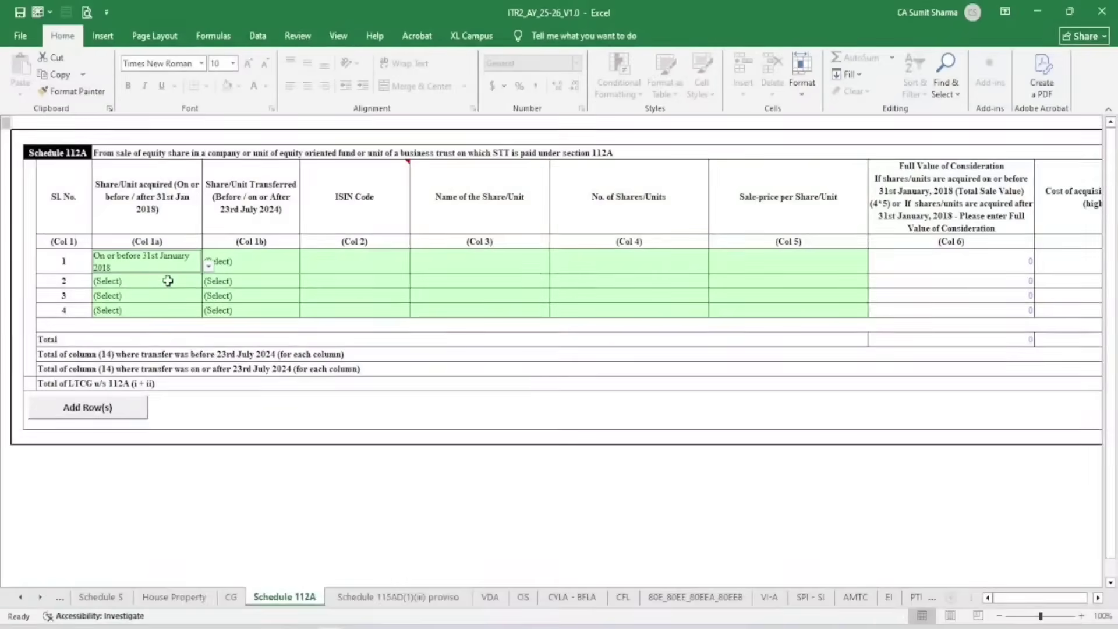
pyautogui.click(262, 267)
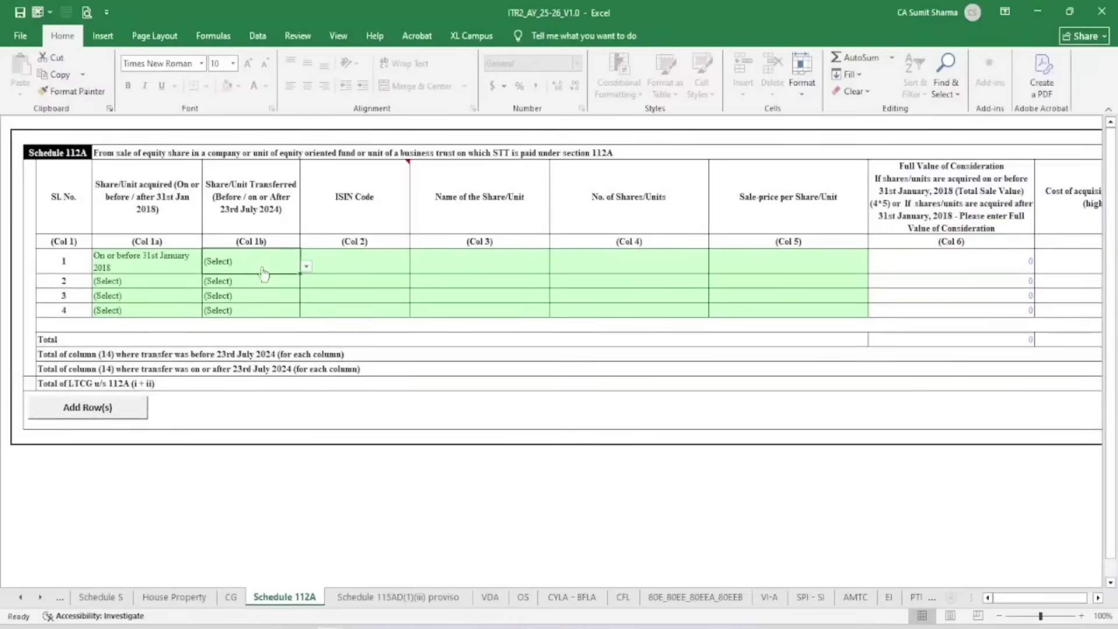
pyautogui.click(192, 256)
pyautogui.click(208, 268)
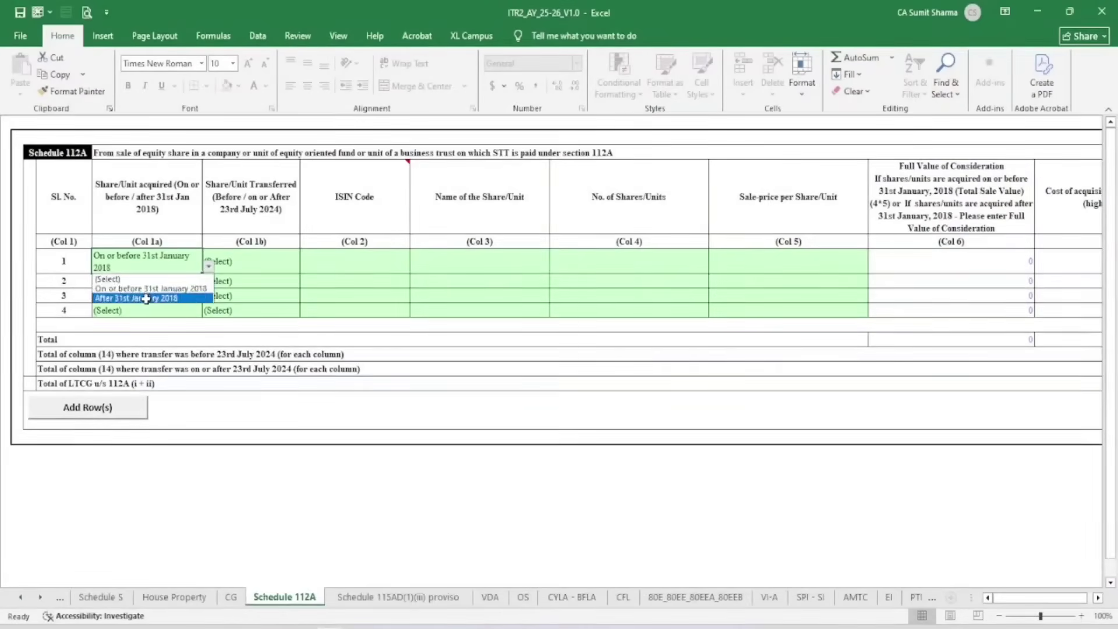
pyautogui.click(147, 296)
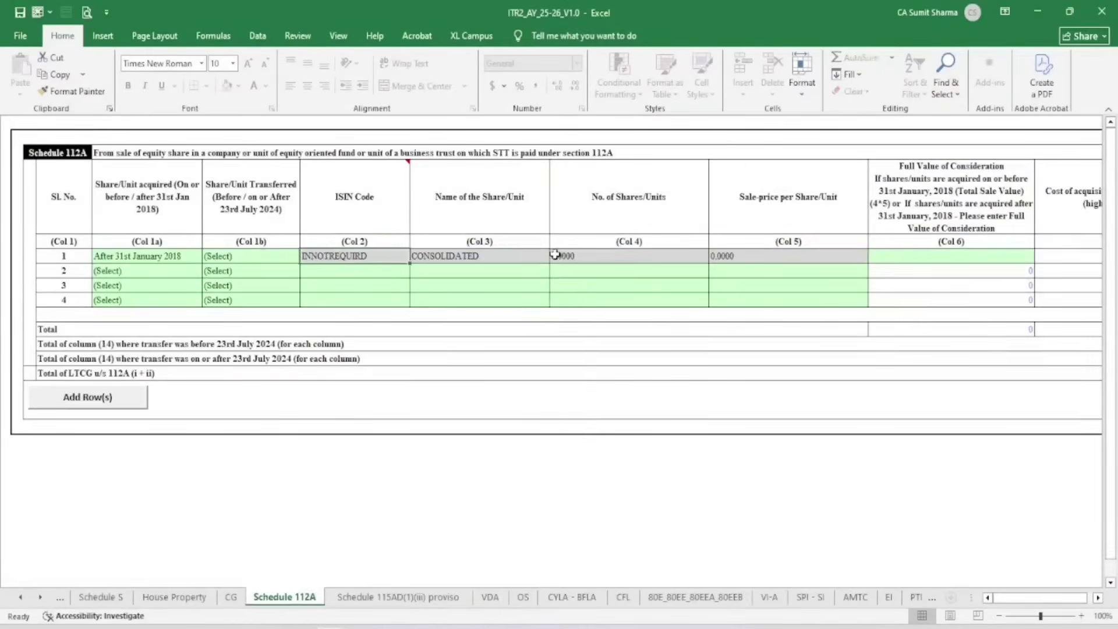
pyautogui.click(603, 258)
pyautogui.click(214, 255)
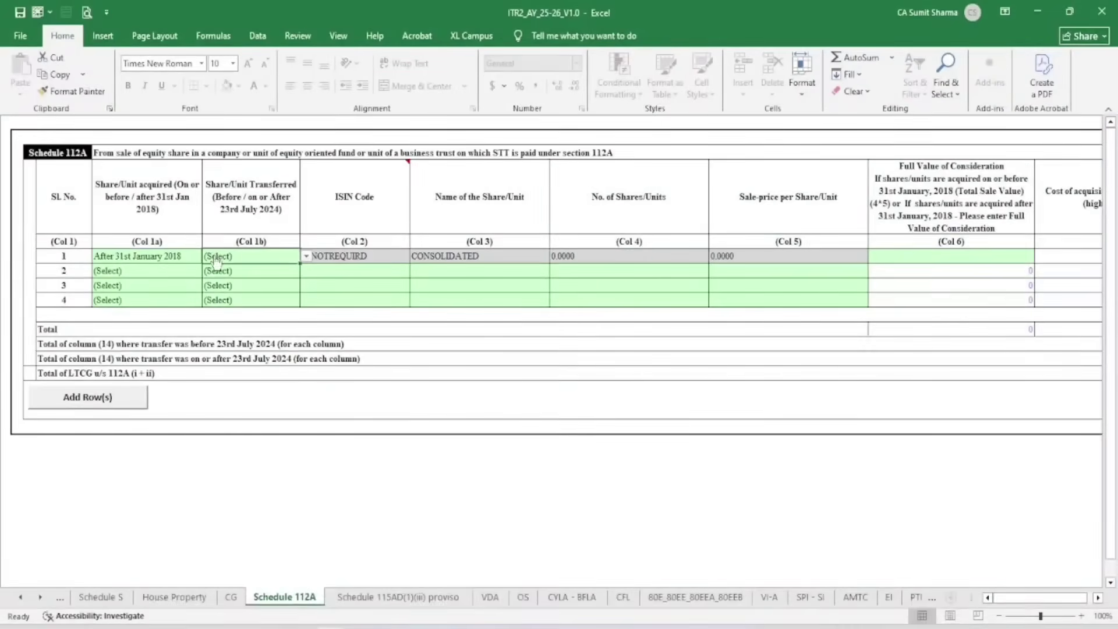
pyautogui.click(306, 257)
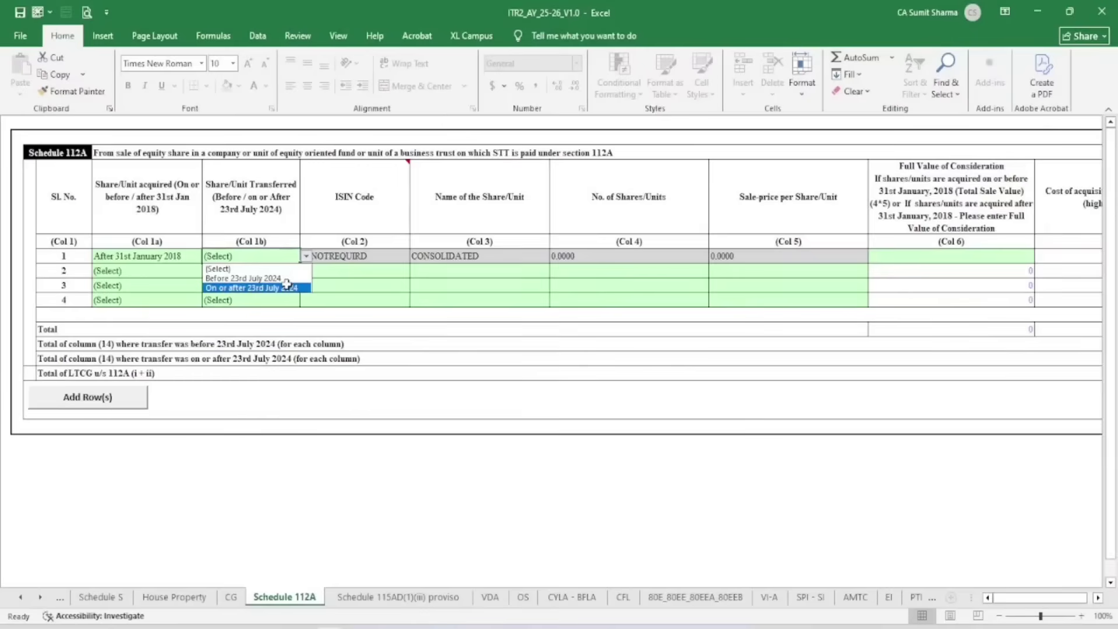
pyautogui.click(267, 293)
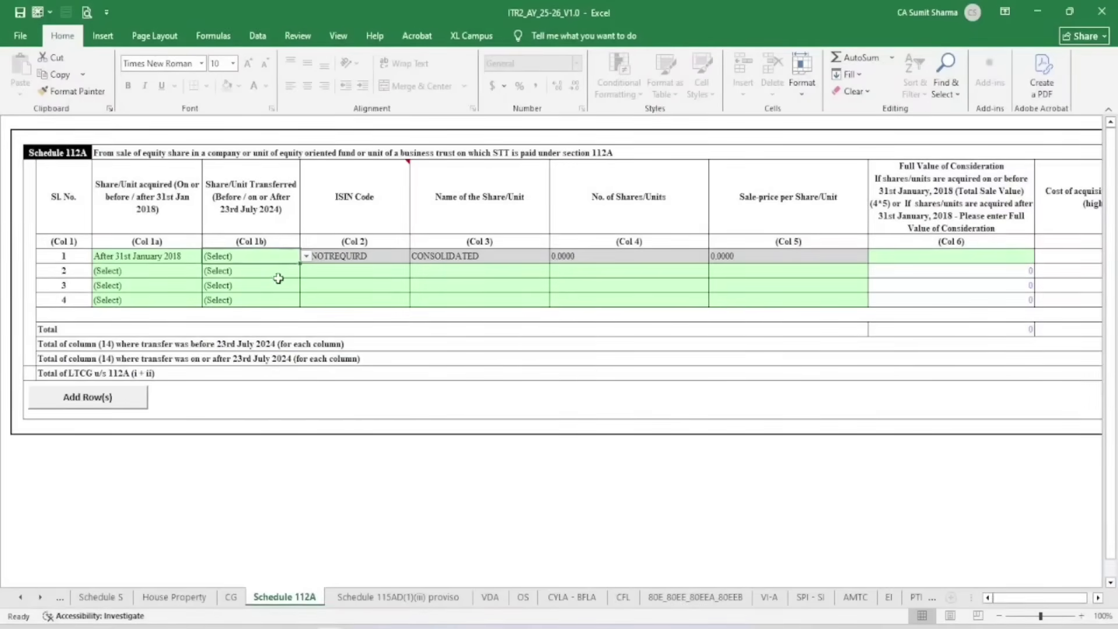
pyautogui.click(307, 257)
# Mark row 1 transferred on or after 23rd July 2024 and enter 199121 as its full value of consideration
pyautogui.click(279, 287)
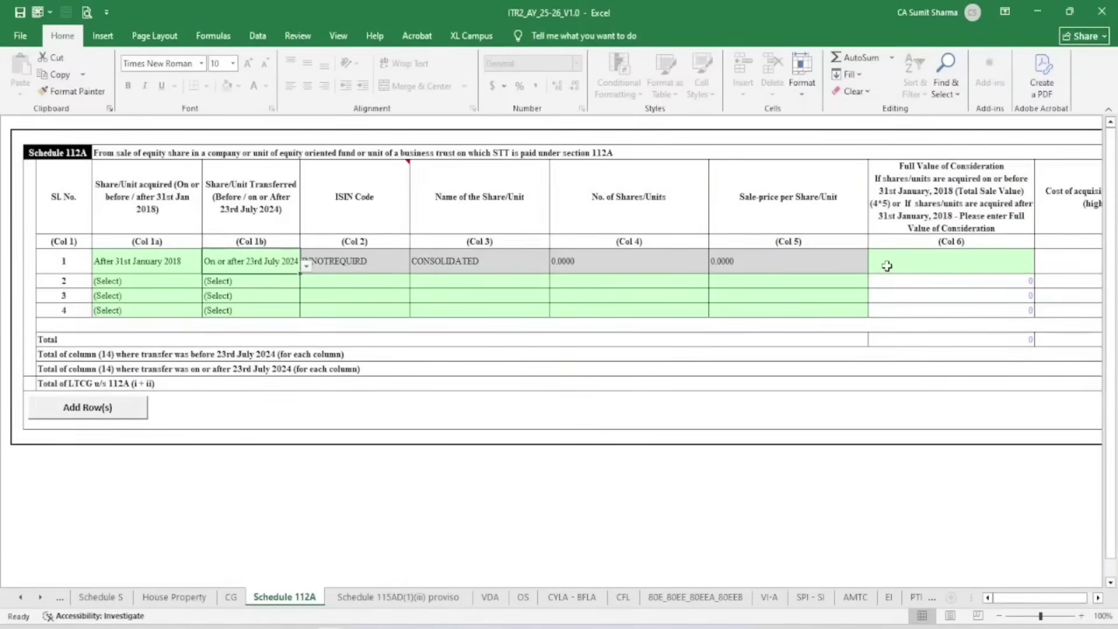
pyautogui.click(934, 264)
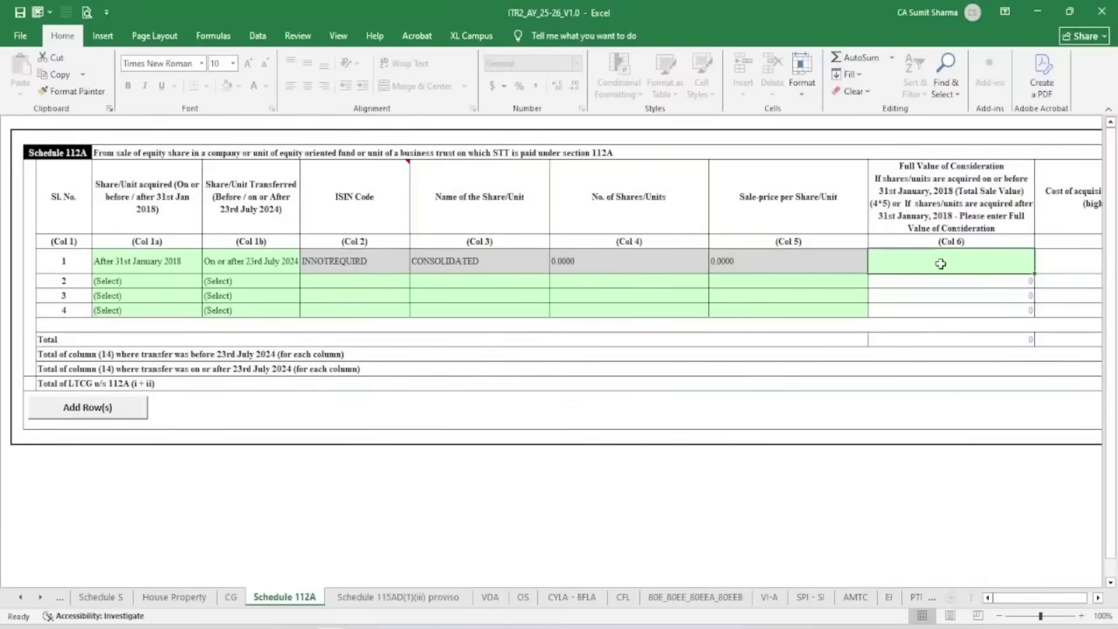
pyautogui.moveTo(349, 626)
pyautogui.click(251, 558)
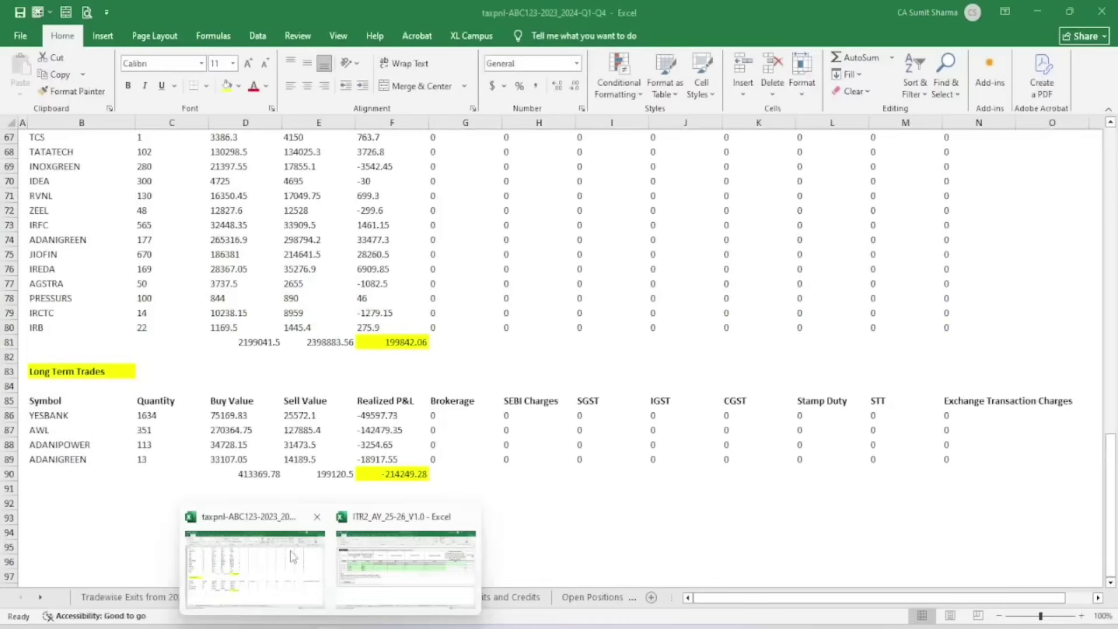
pyautogui.click(262, 515)
pyautogui.click(308, 475)
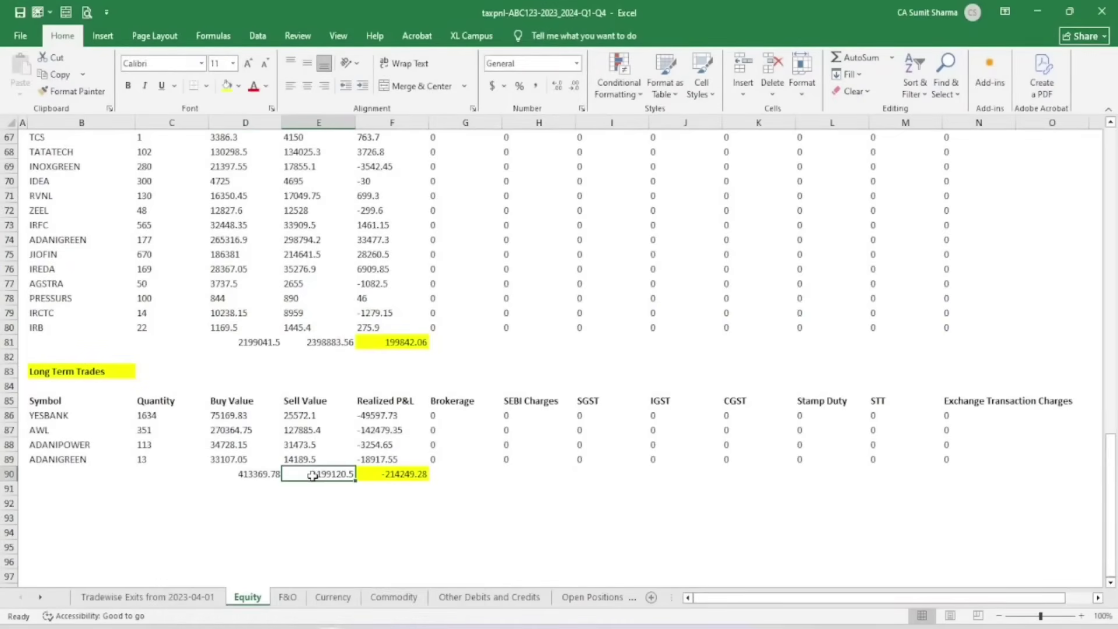
pyautogui.moveTo(330, 626)
pyautogui.click(445, 516)
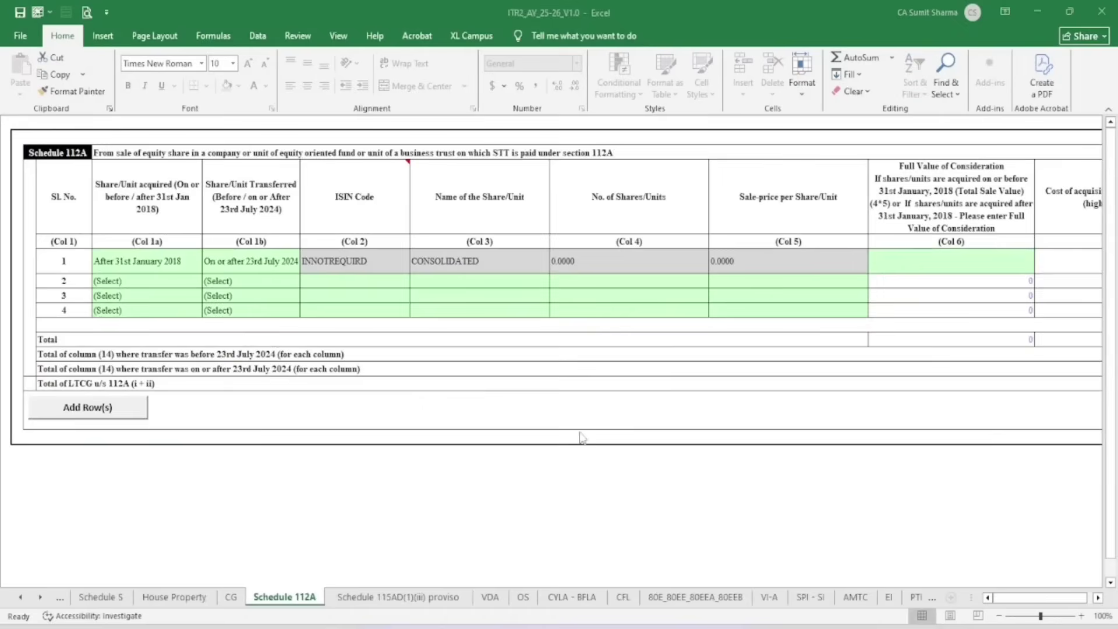
pyautogui.write('199121')
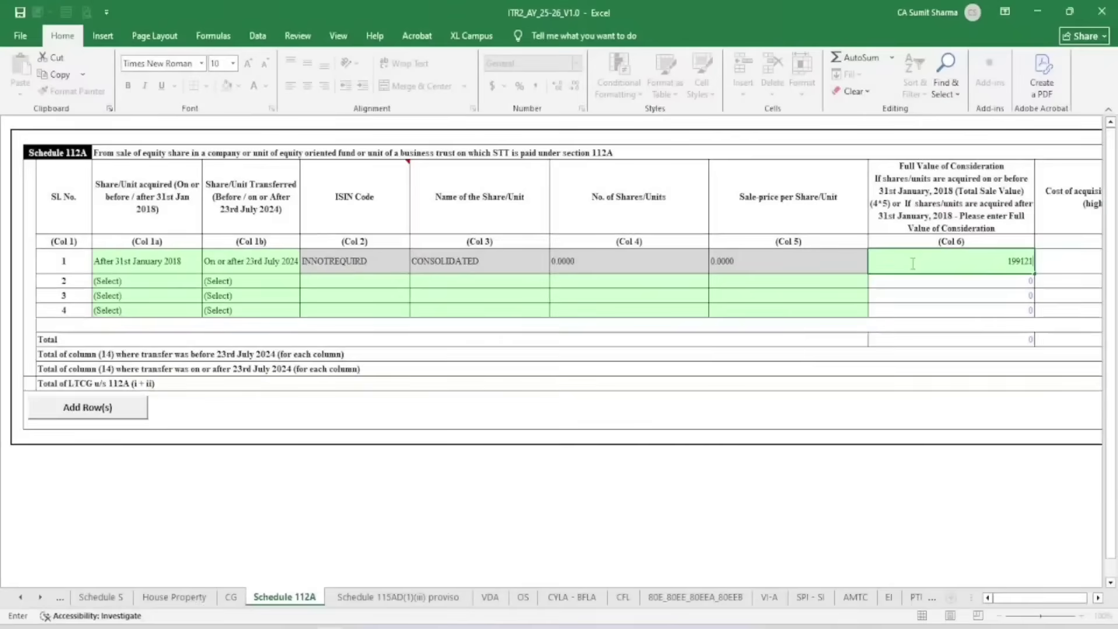
pyautogui.press('Tab')
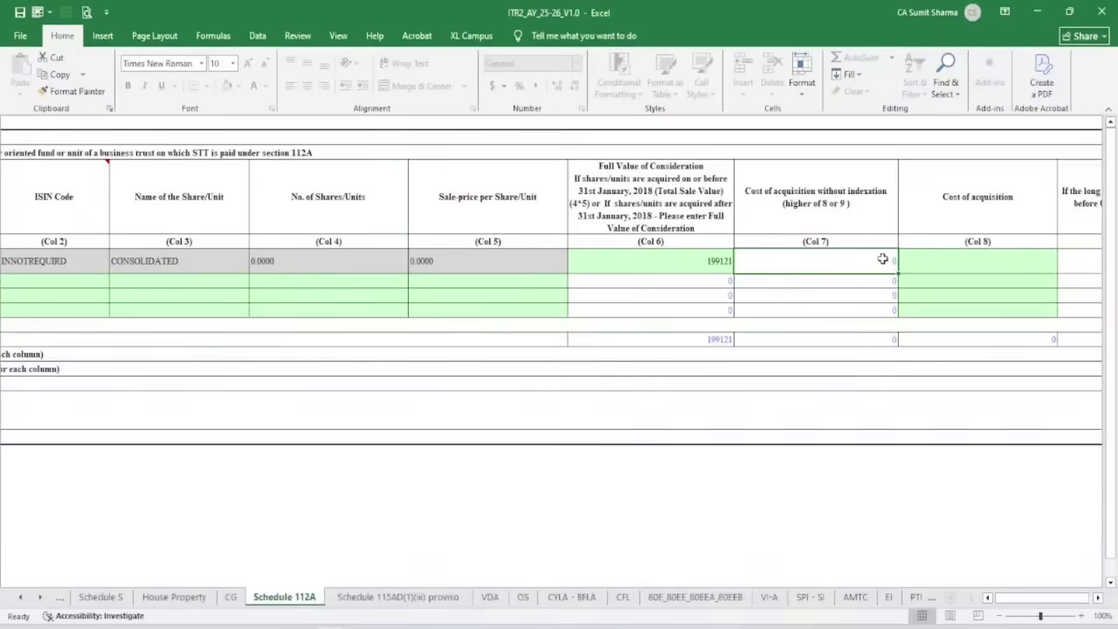
# Look up the 413369.78 long-term buy value total in the taxpnl workbook for Col 8
pyautogui.press('Tab')
pyautogui.write('0')
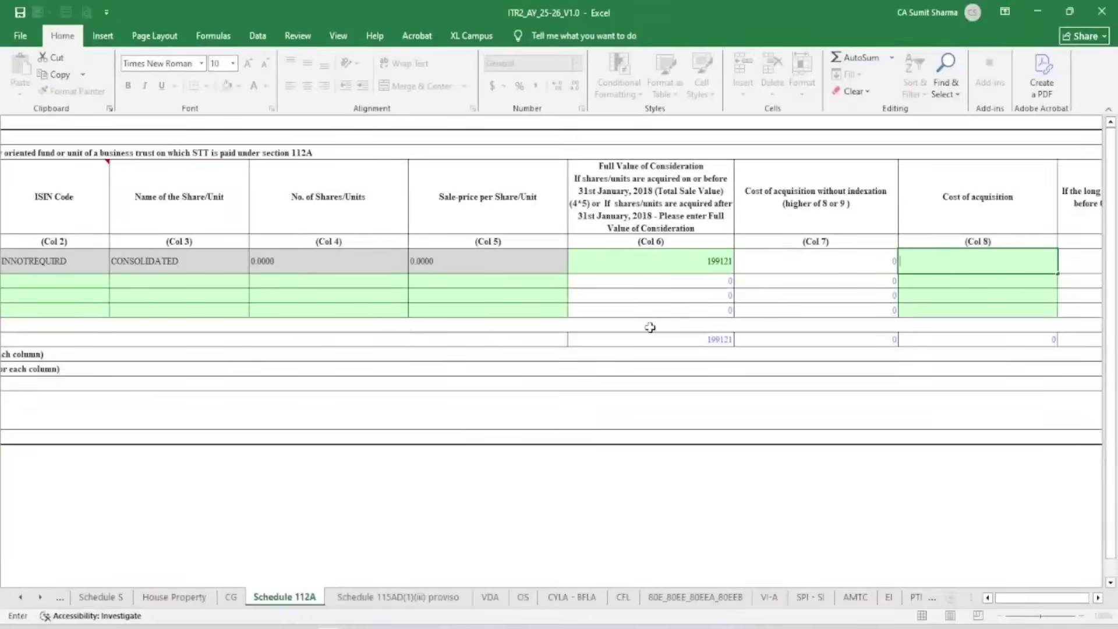
pyautogui.moveTo(332, 625)
pyautogui.click(286, 566)
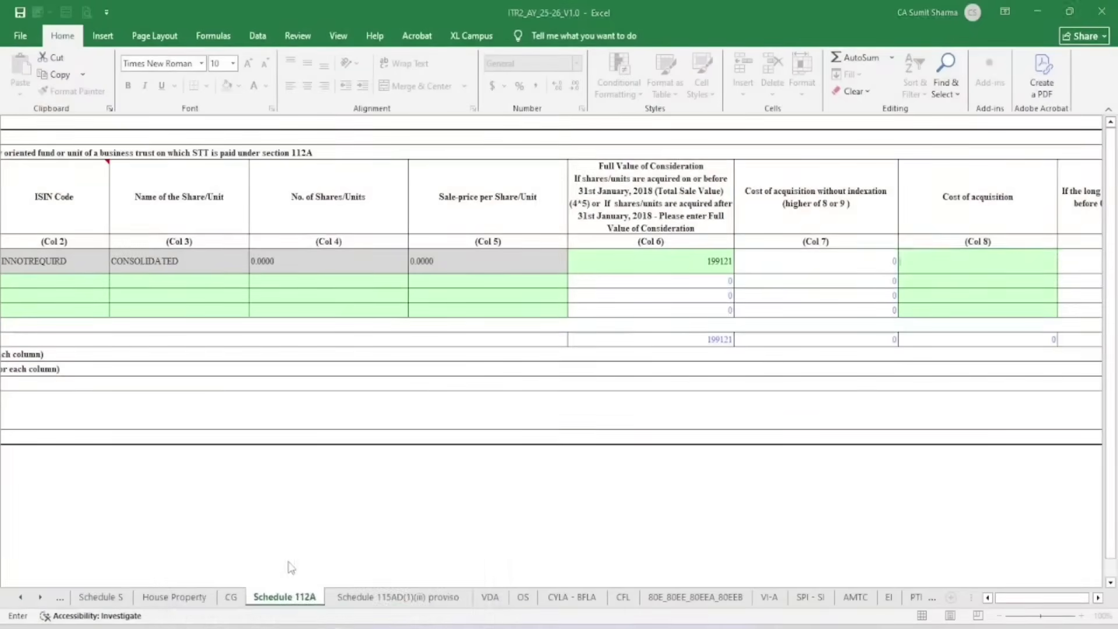
pyautogui.click(234, 500)
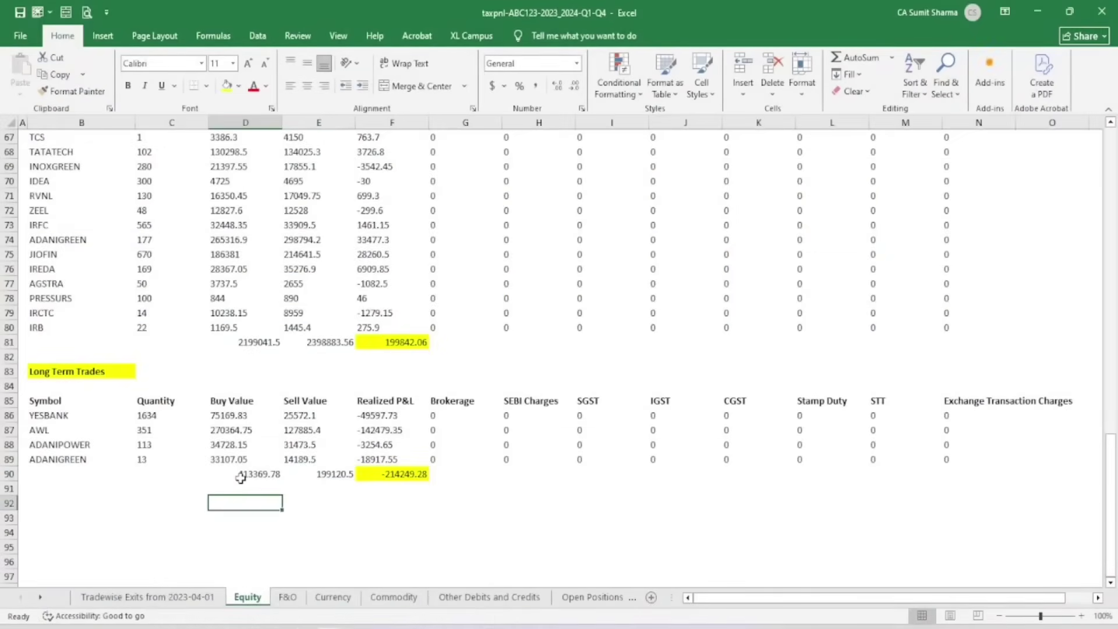
pyautogui.click(238, 478)
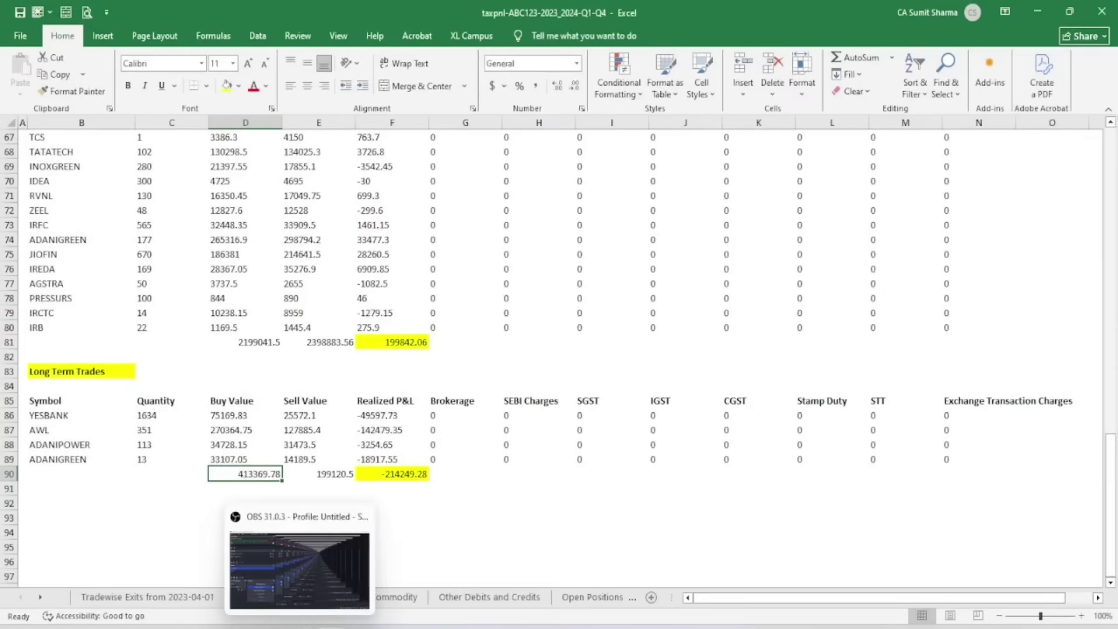
pyautogui.moveTo(343, 625)
pyautogui.click(419, 562)
pyautogui.press('Return')
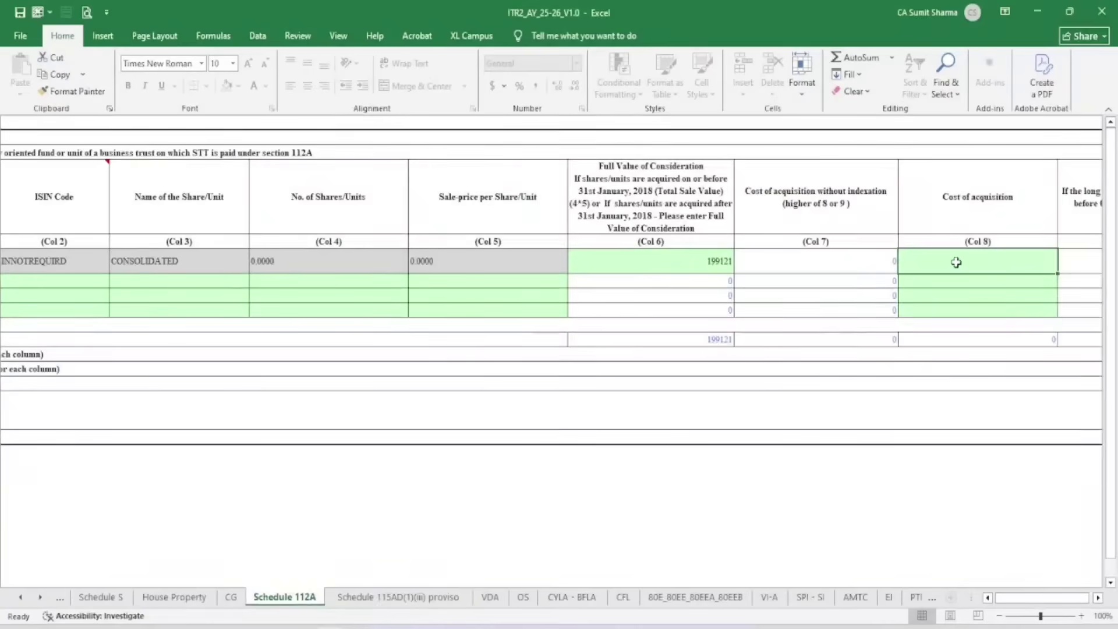
# Enter 413370 as the cost of acquisition, giving a -214249 balance in Col 14
pyautogui.write('413370')
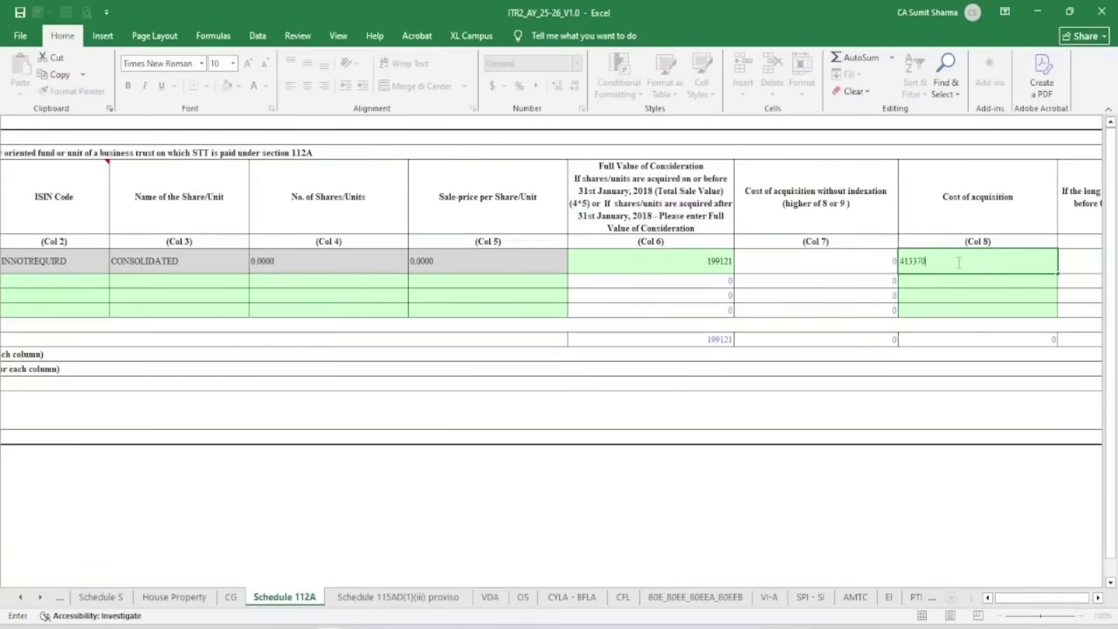
pyautogui.press('Return')
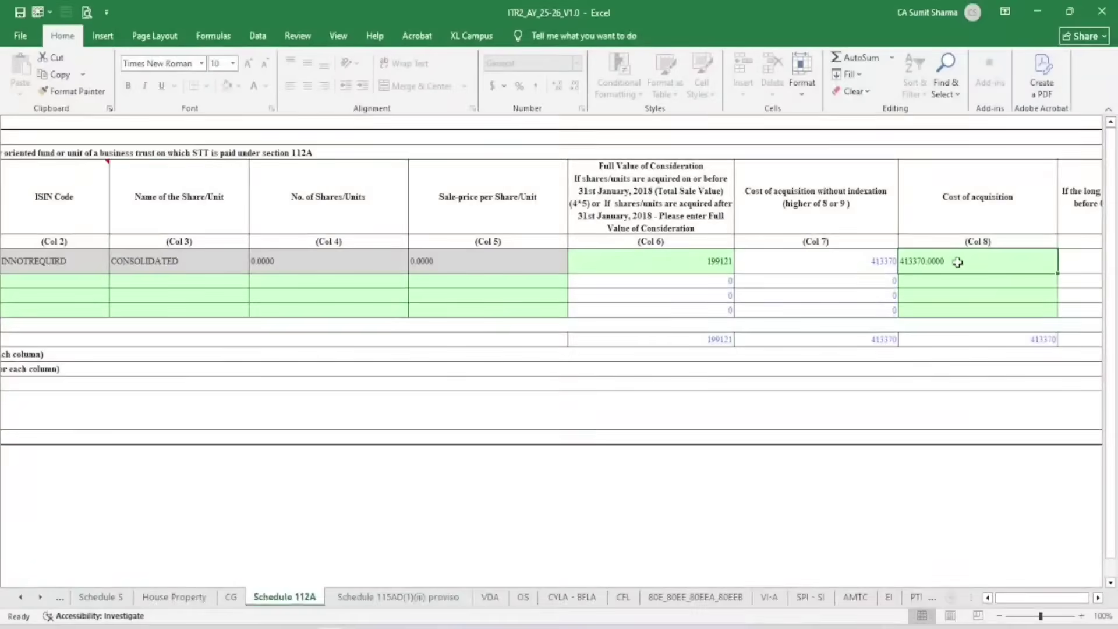
pyautogui.press('Tab')
pyautogui.press('Tab')
pyautogui.press('Tab')
pyautogui.press('Tab')
pyautogui.press('Tab')
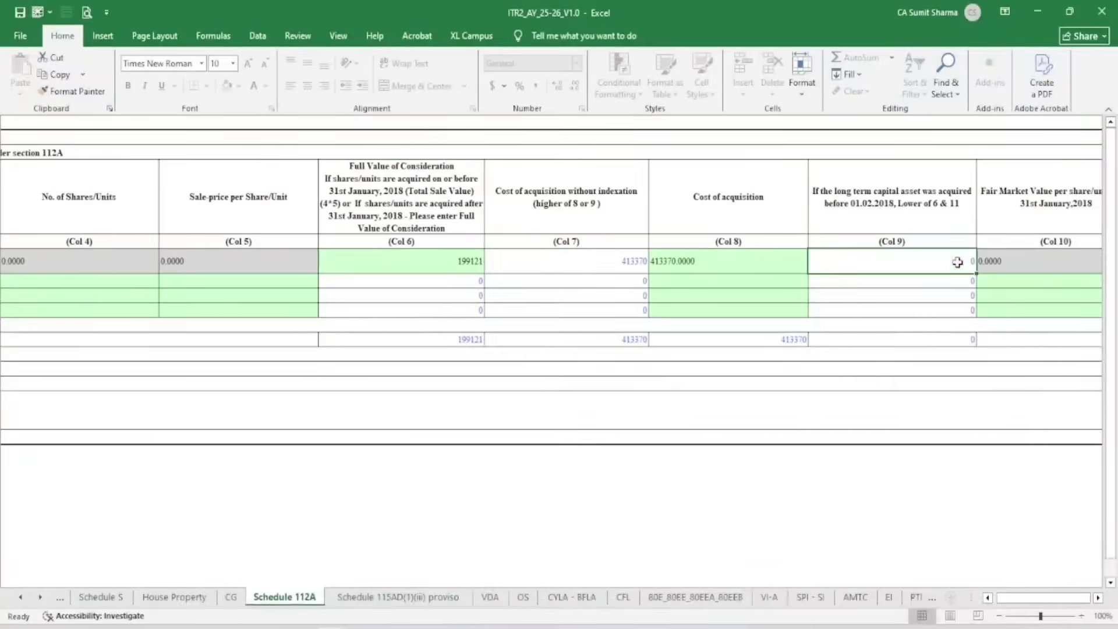
pyautogui.press('Tab')
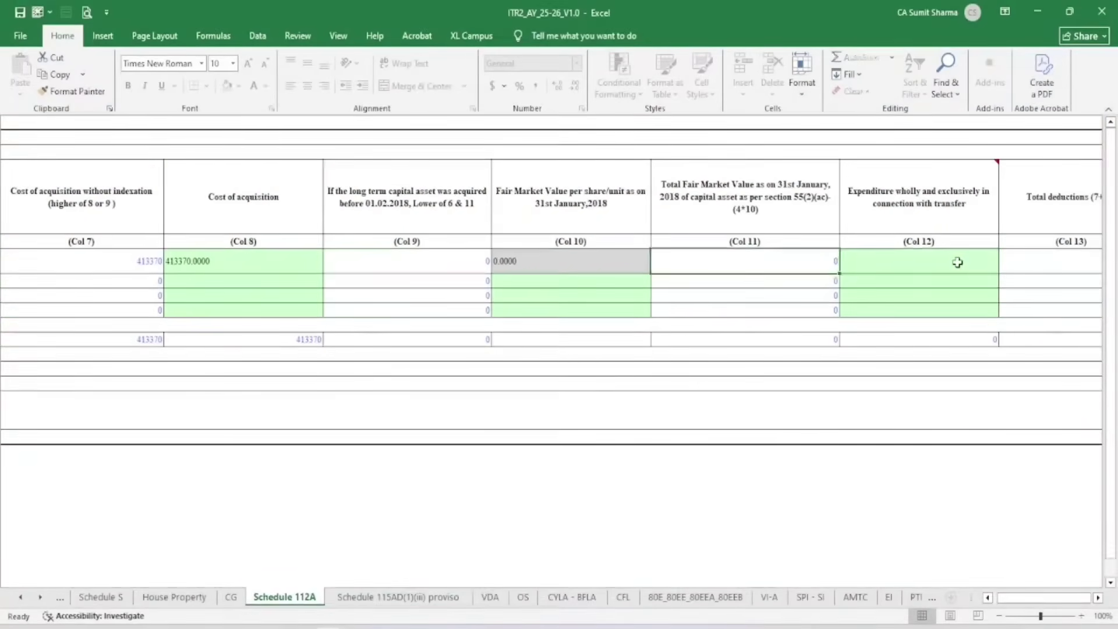
pyautogui.press('Tab')
pyautogui.press('Tab')
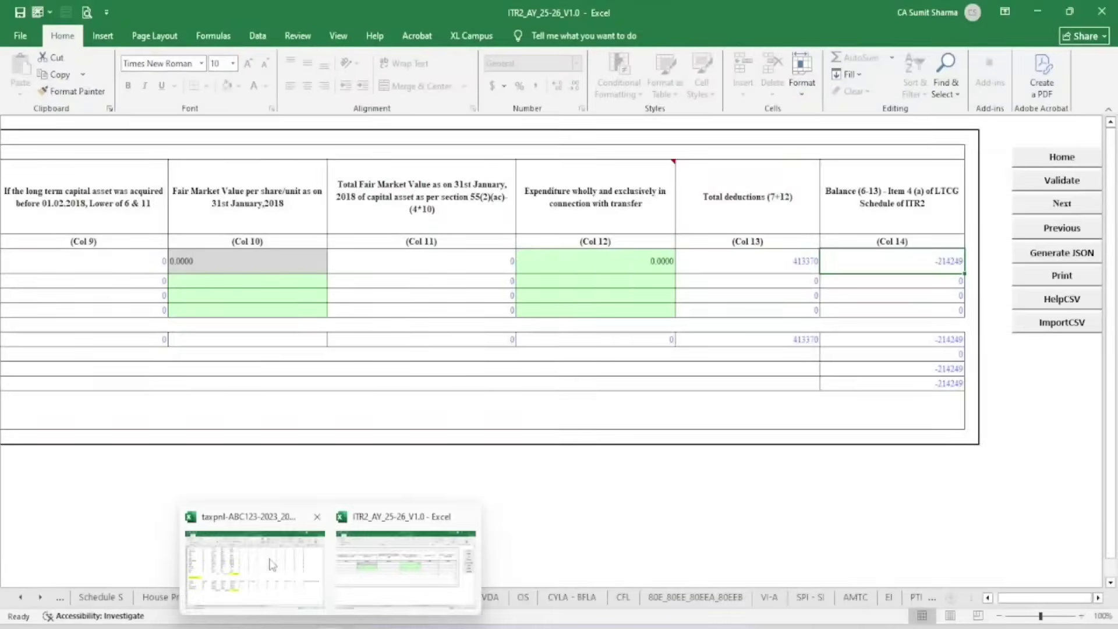
# Confirm the long-term Realized P&L total of -214249.28 in the taxpnl workbook
pyautogui.click(271, 562)
pyautogui.click(393, 529)
pyautogui.hotkey('ctrl', 'Up')
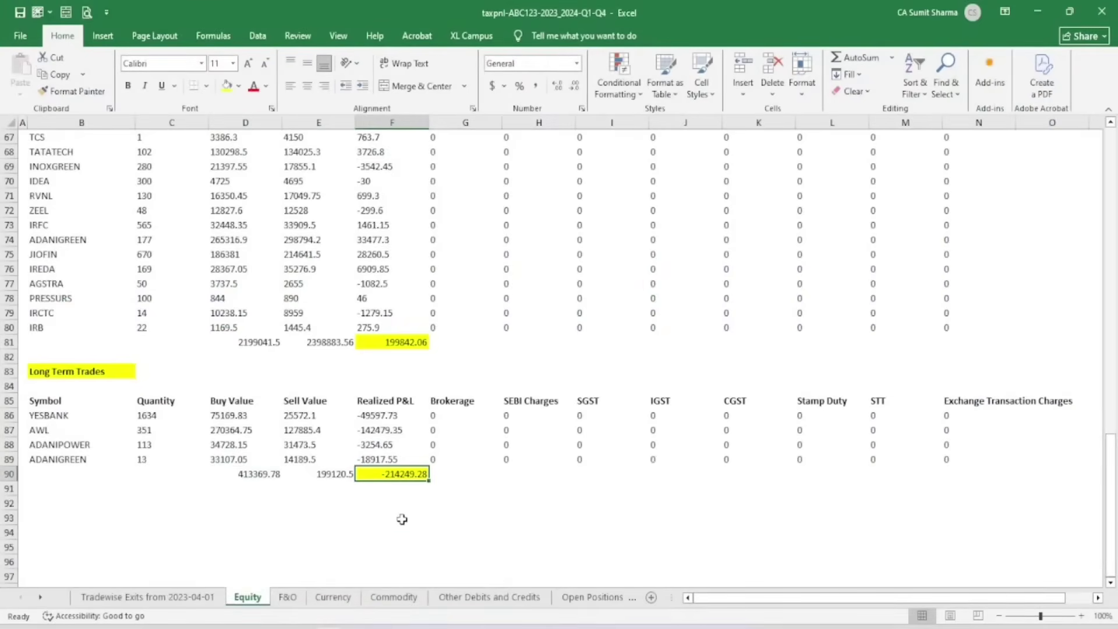
pyautogui.moveTo(391, 402); pyautogui.dragTo(391, 474)
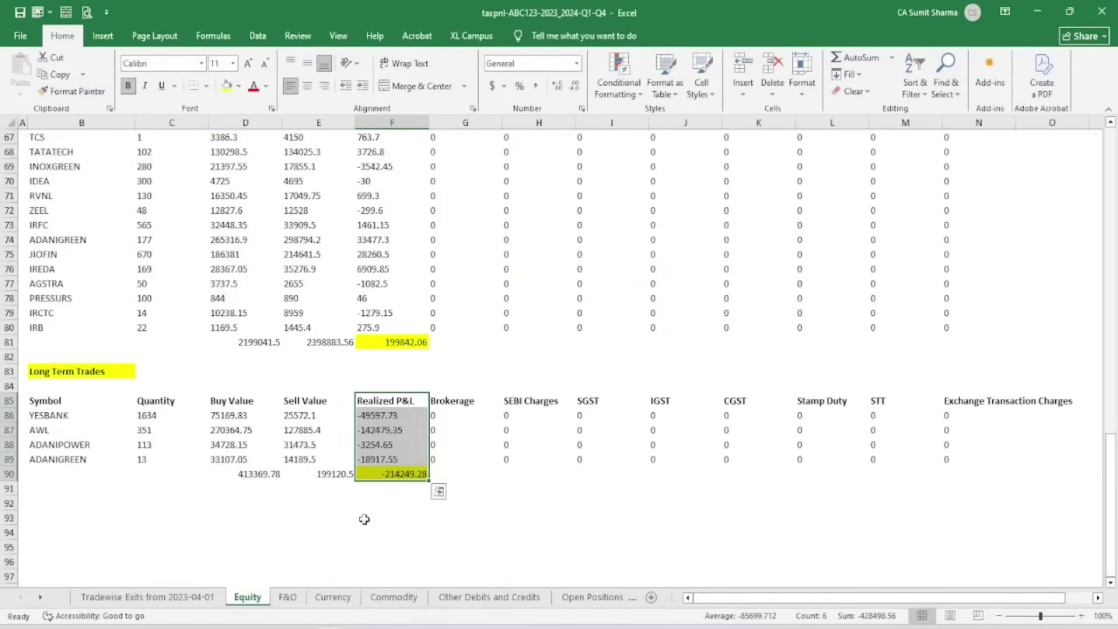
pyautogui.moveTo(330, 626)
pyautogui.click(392, 582)
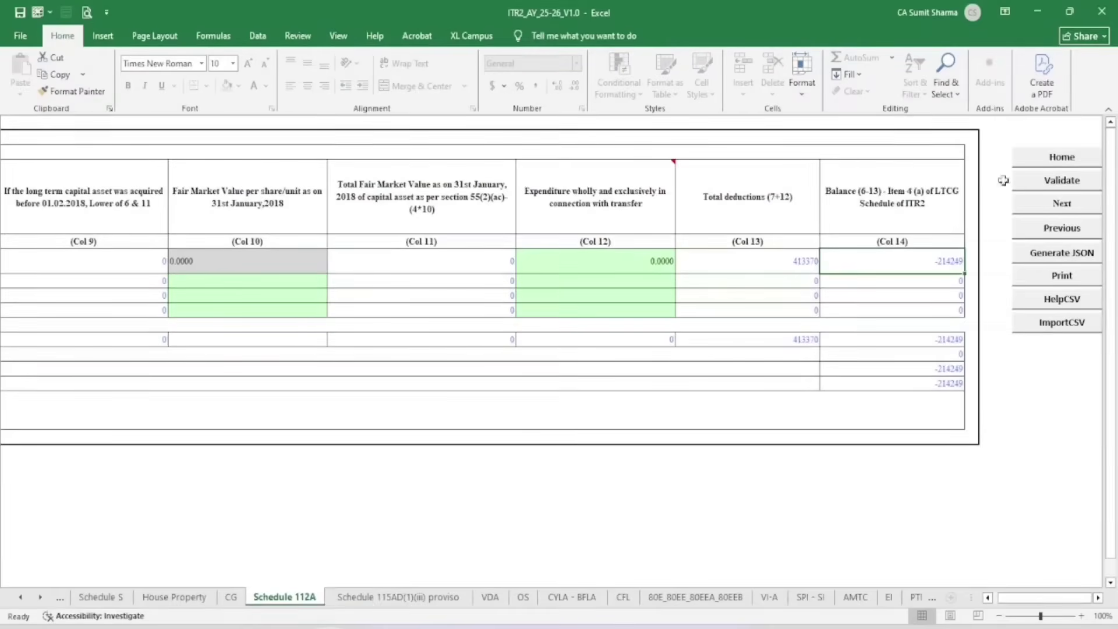
# Validate Schedule 112A and confirm the ok alert
pyautogui.click(1067, 181)
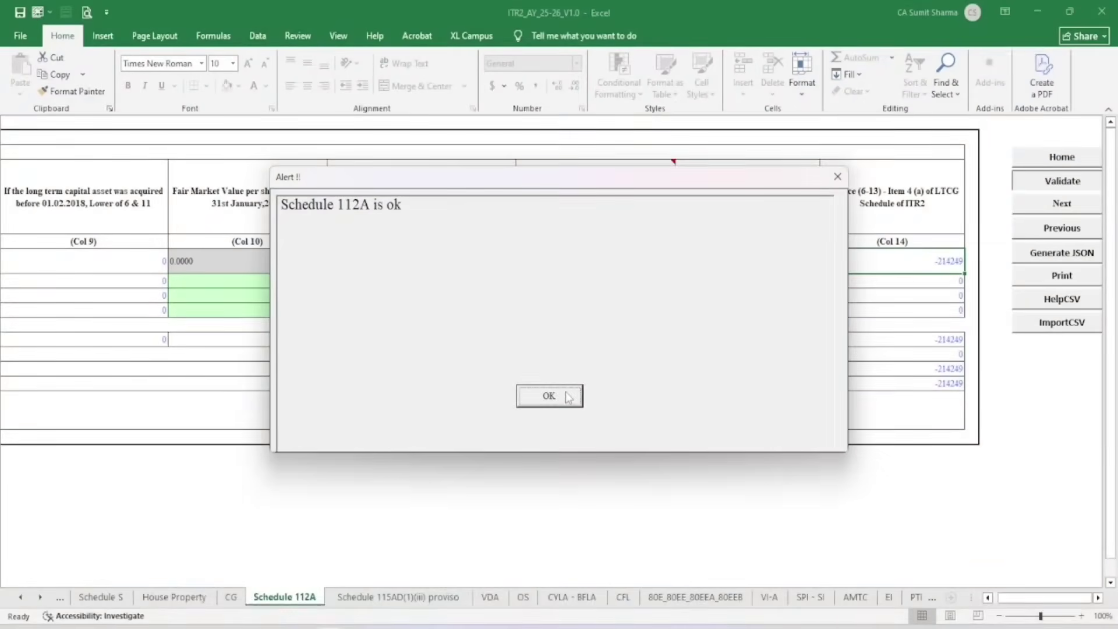
pyautogui.click(568, 397)
pyautogui.click(239, 595)
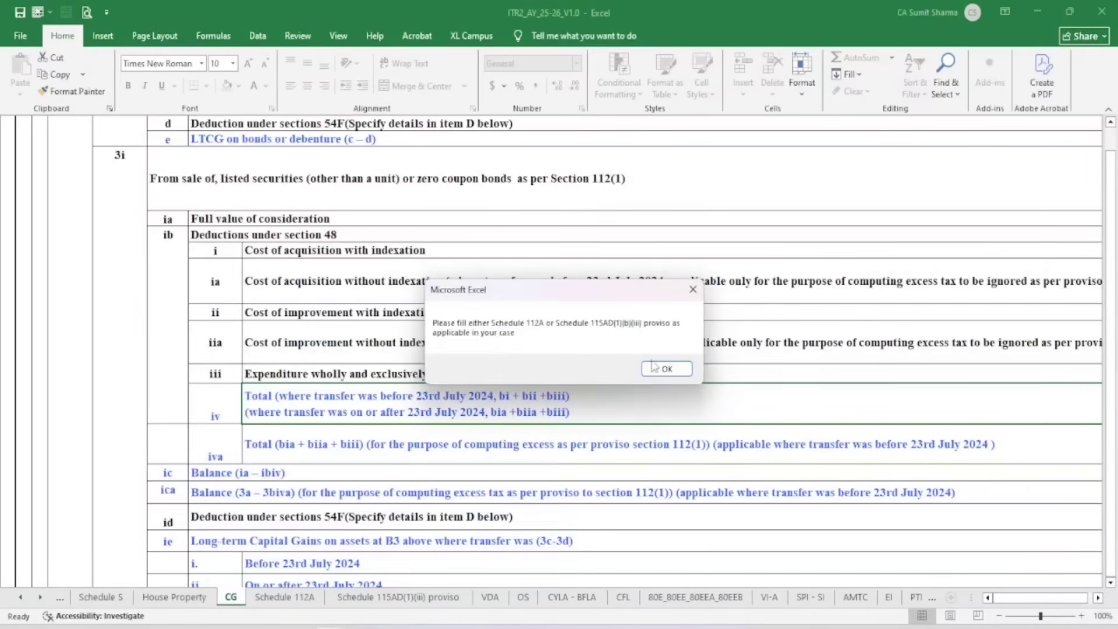
# Clear the CG sheet notices and check section 4 shows -214249 as LTCG under 112A
pyautogui.click(654, 368)
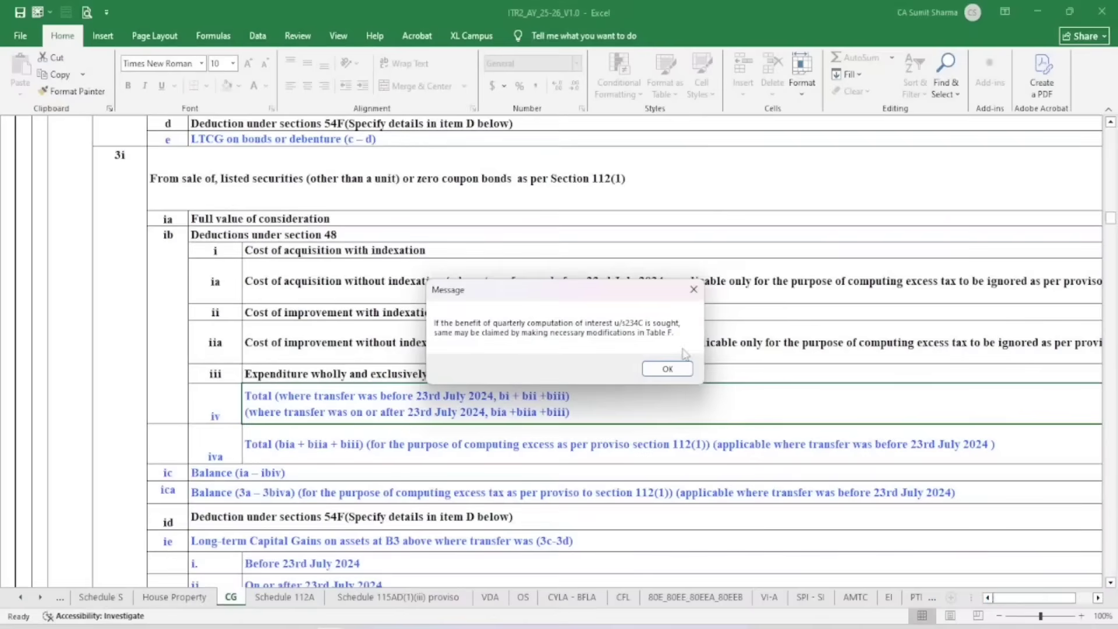
pyautogui.click(668, 368)
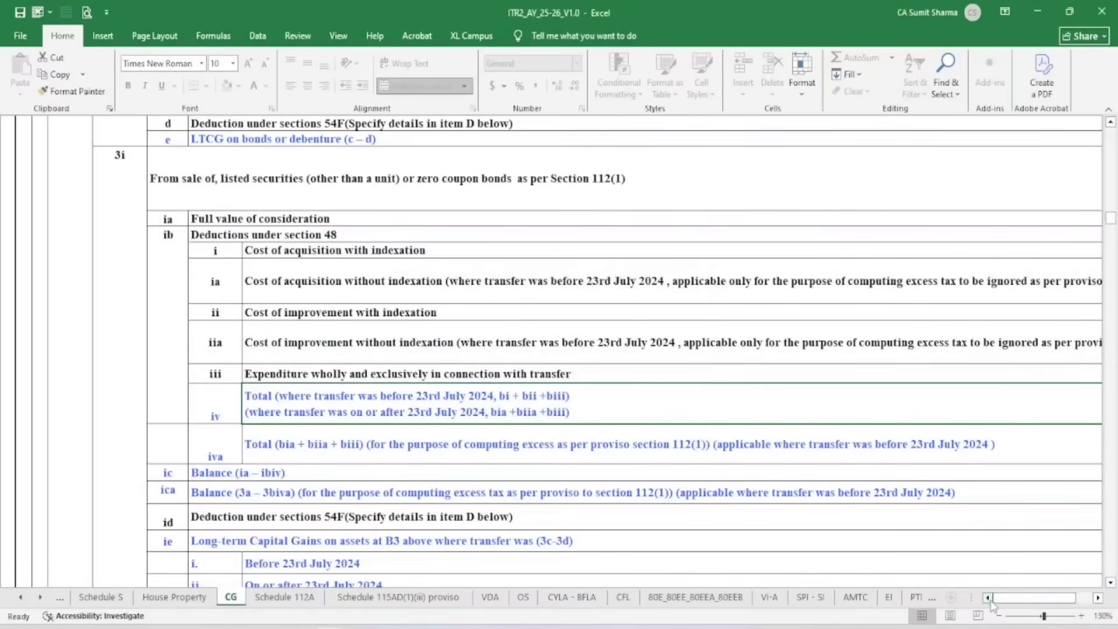
pyautogui.scroll(-3, 985, 531)
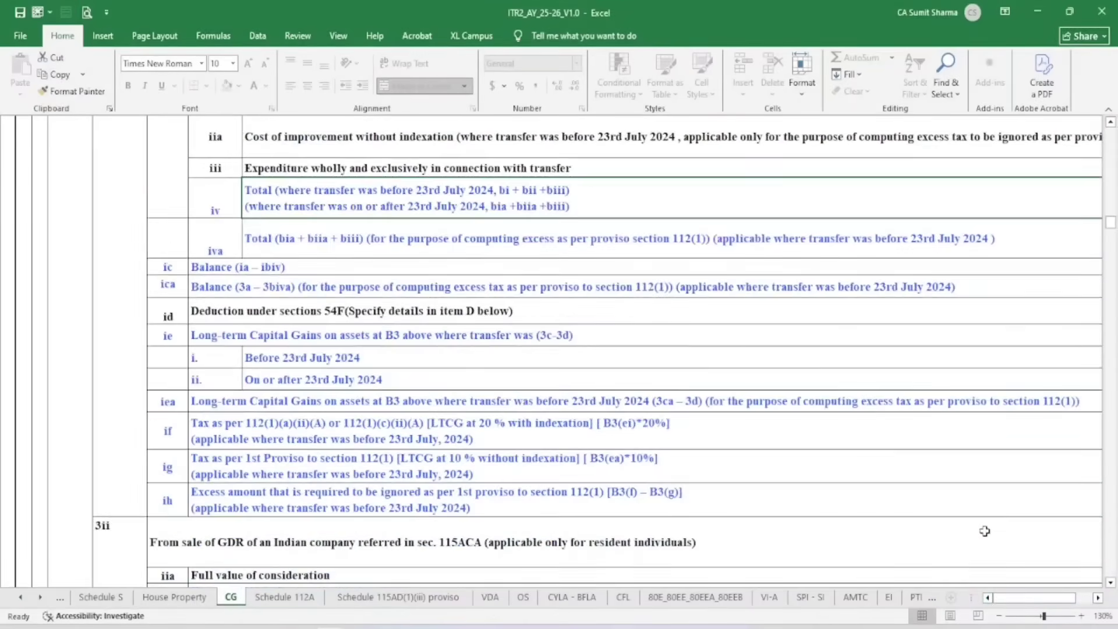
pyautogui.scroll(-3, 969, 489)
pyautogui.scroll(5, 969, 489)
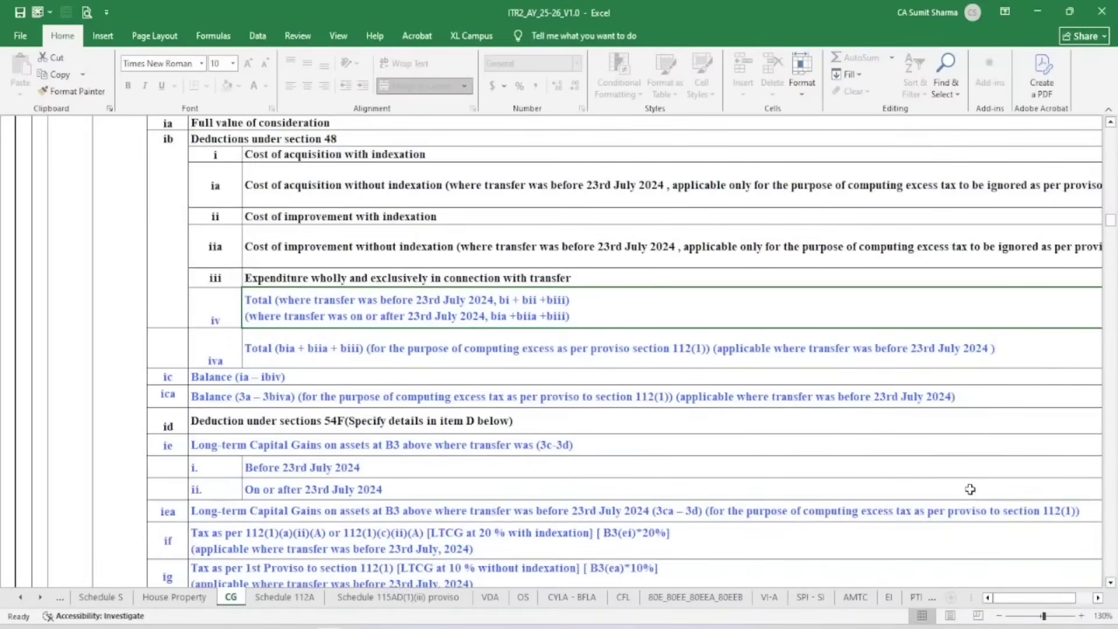
pyautogui.keyDown('ctrl'); pyautogui.scroll(-4, 969, 489); pyautogui.keyUp('ctrl')
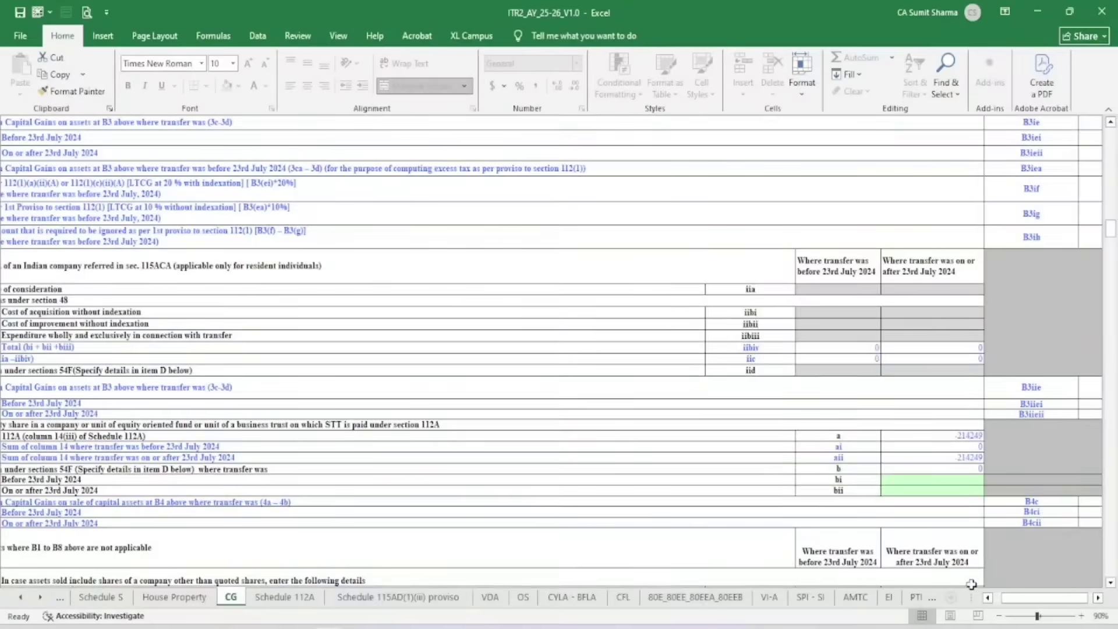
pyautogui.click(986, 597)
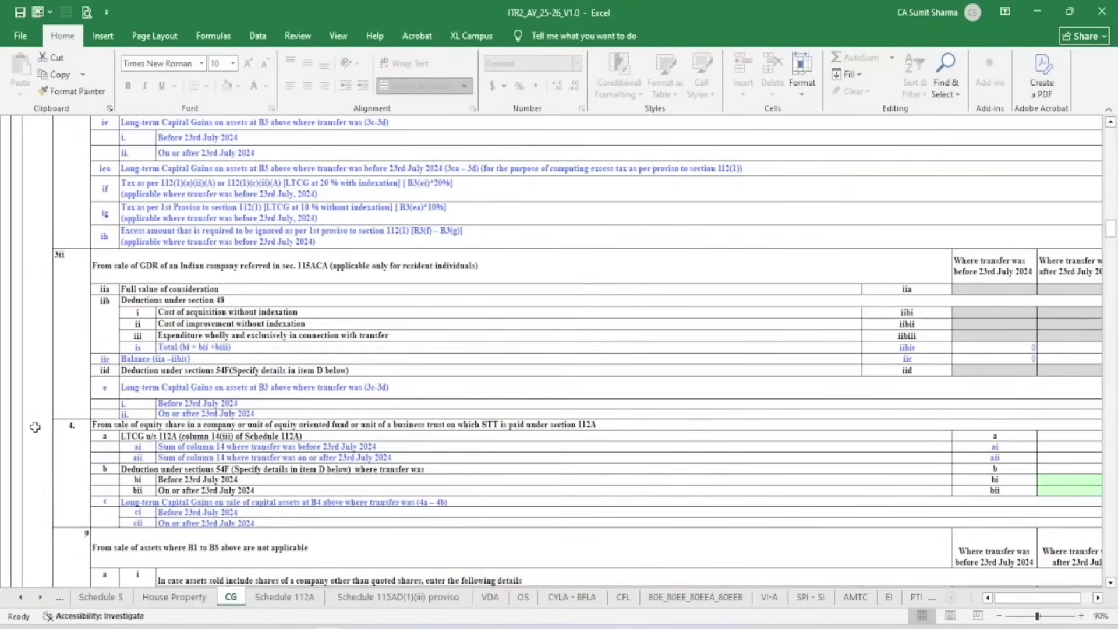
pyautogui.click(71, 446)
pyautogui.click(564, 421)
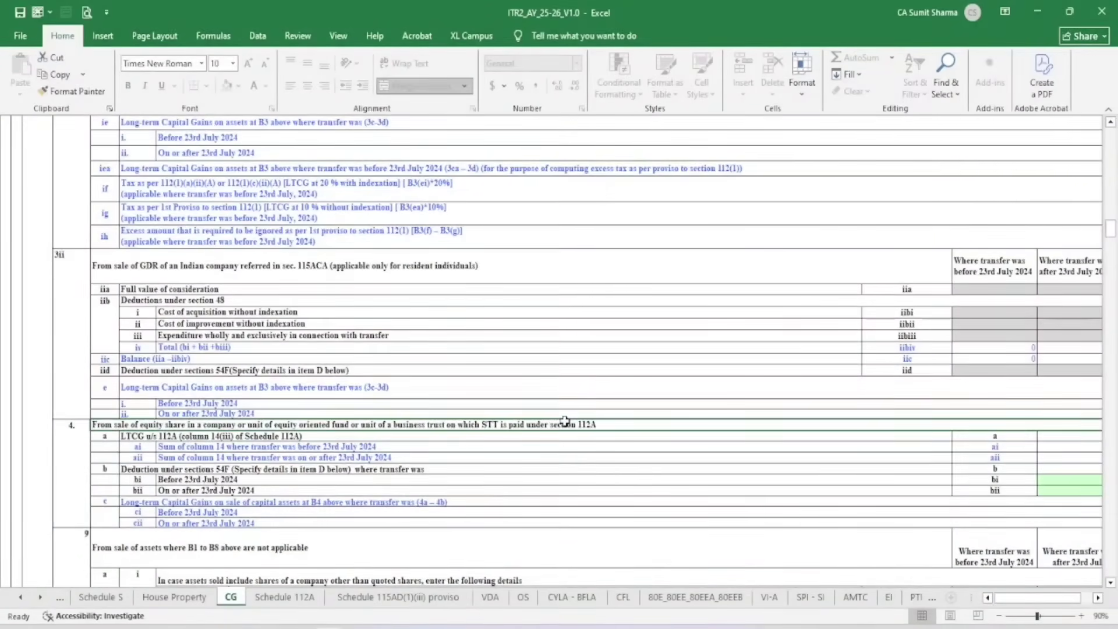
pyautogui.press('Right')
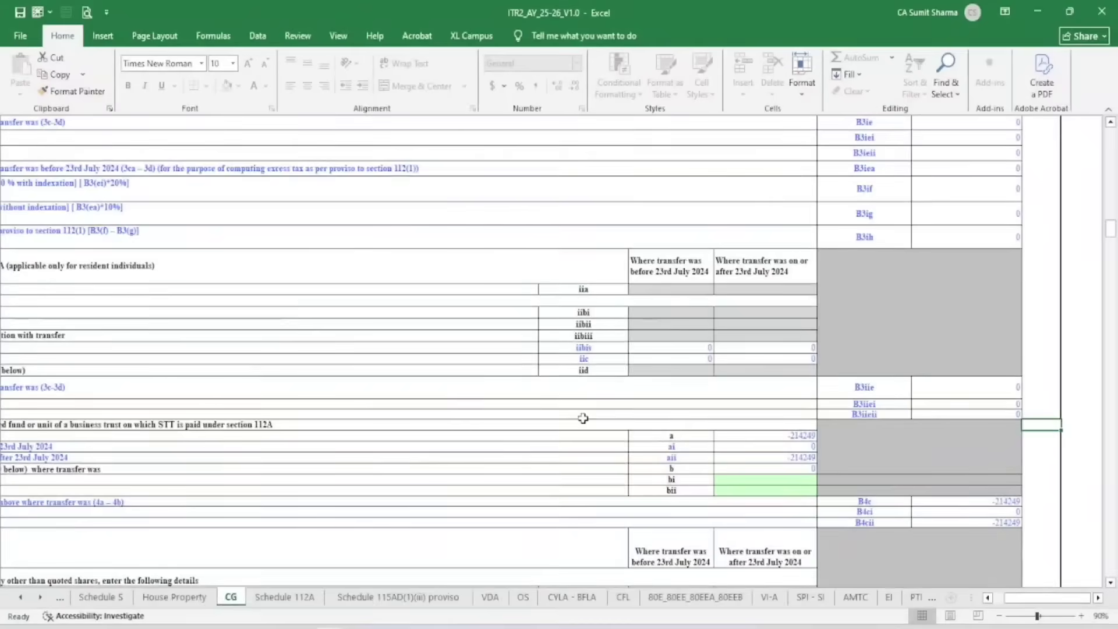
pyautogui.click(814, 437)
pyautogui.click(797, 457)
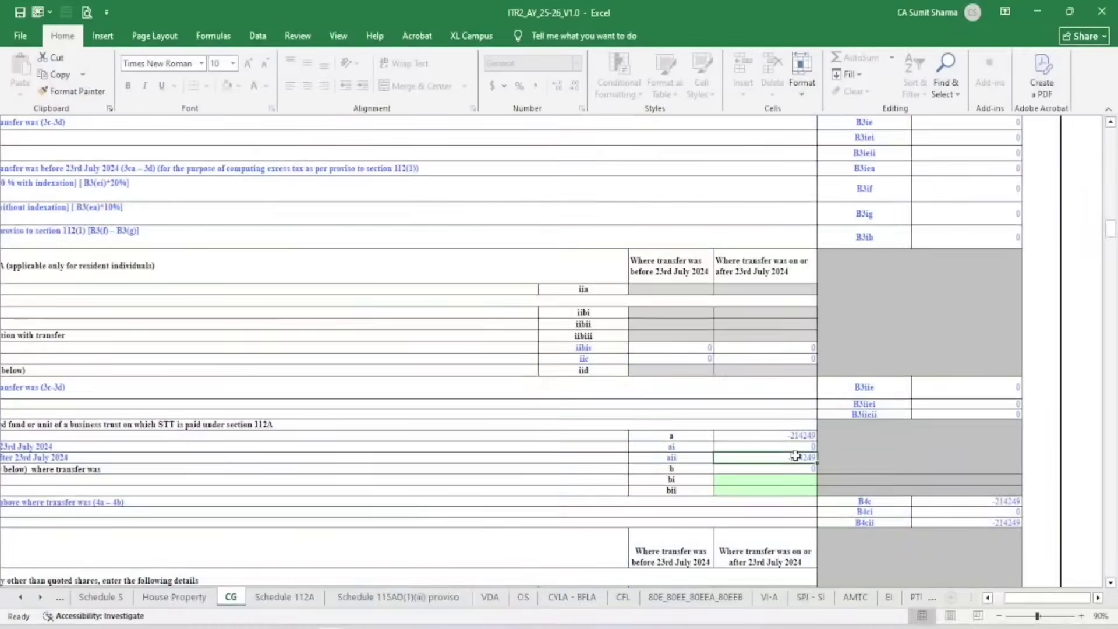
# Validate the CG sheet and confirm the ok alert
pyautogui.scroll(11, 997, 336)
pyautogui.scroll(15, 998, 334)
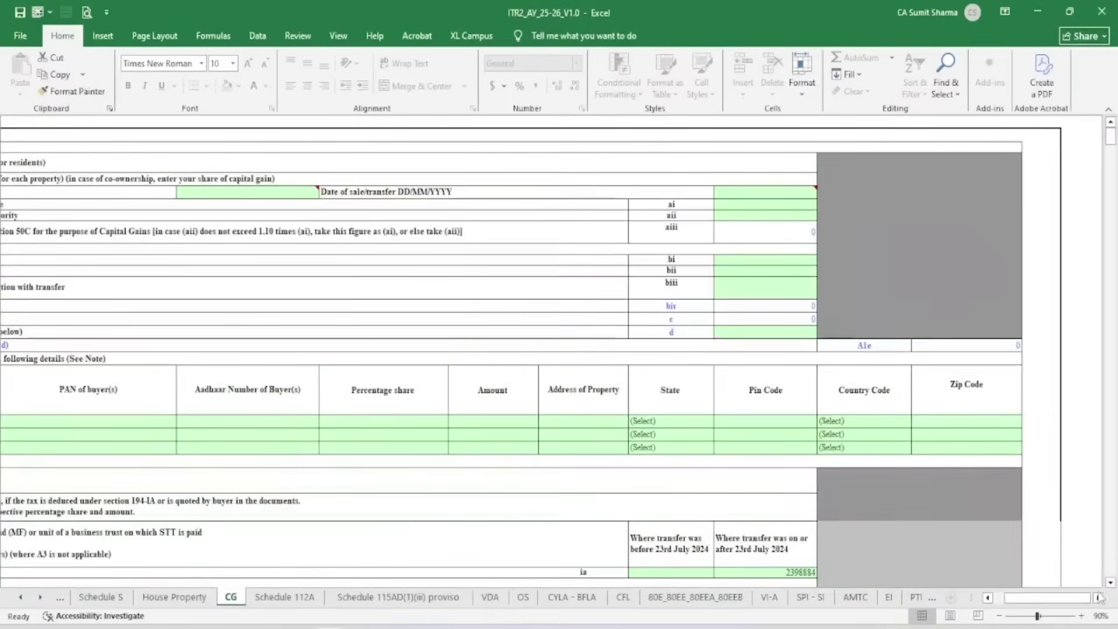
pyautogui.click(1097, 598)
pyautogui.click(848, 188)
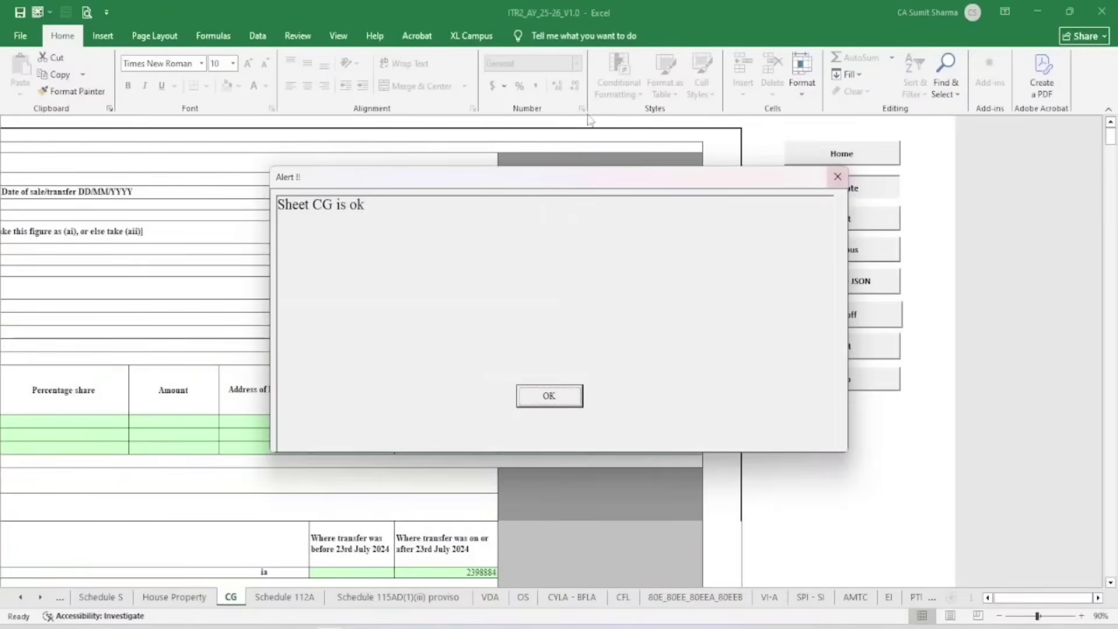
pyautogui.click(547, 395)
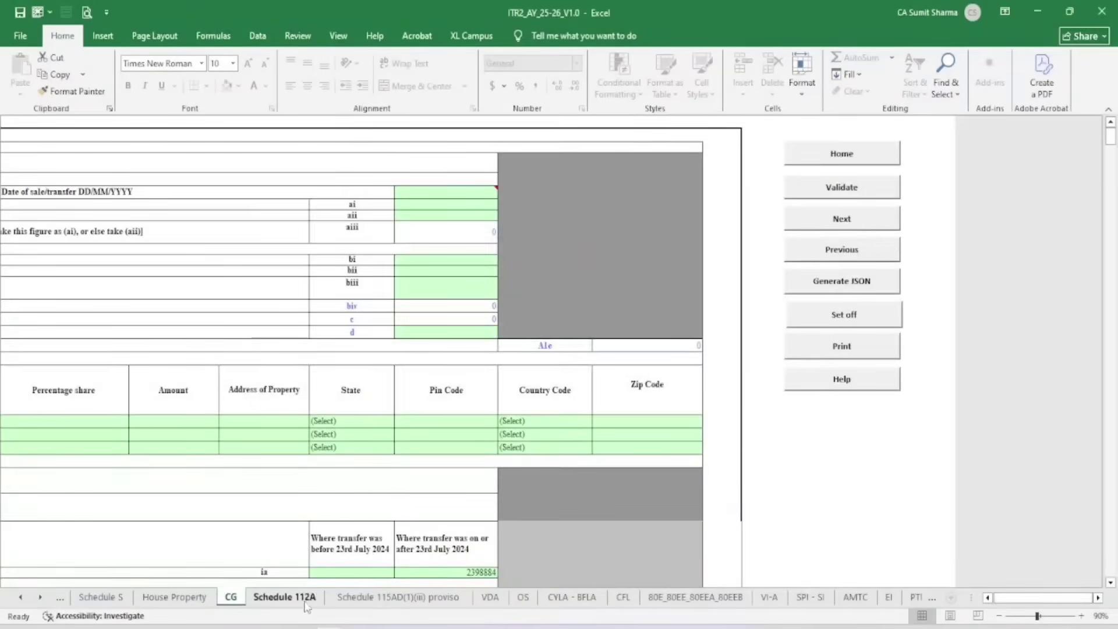
# Validate the empty Schedule 115AD(1)(iii) proviso sheet and confirm it is ok
pyautogui.click(285, 597)
pyautogui.moveTo(448, 560)
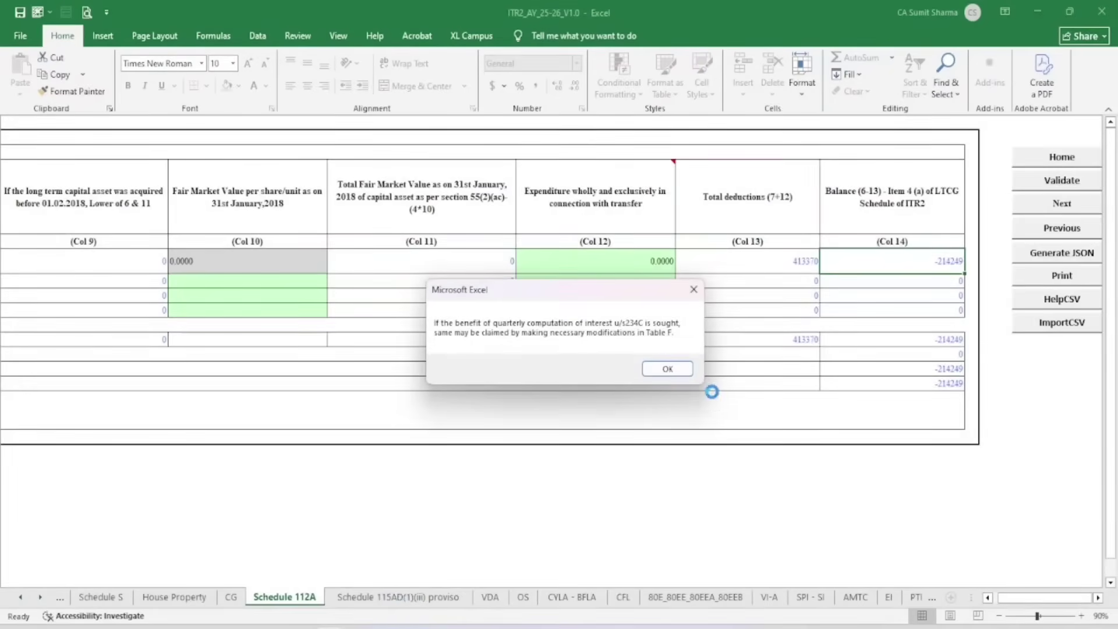
pyautogui.click(667, 368)
pyautogui.click(402, 596)
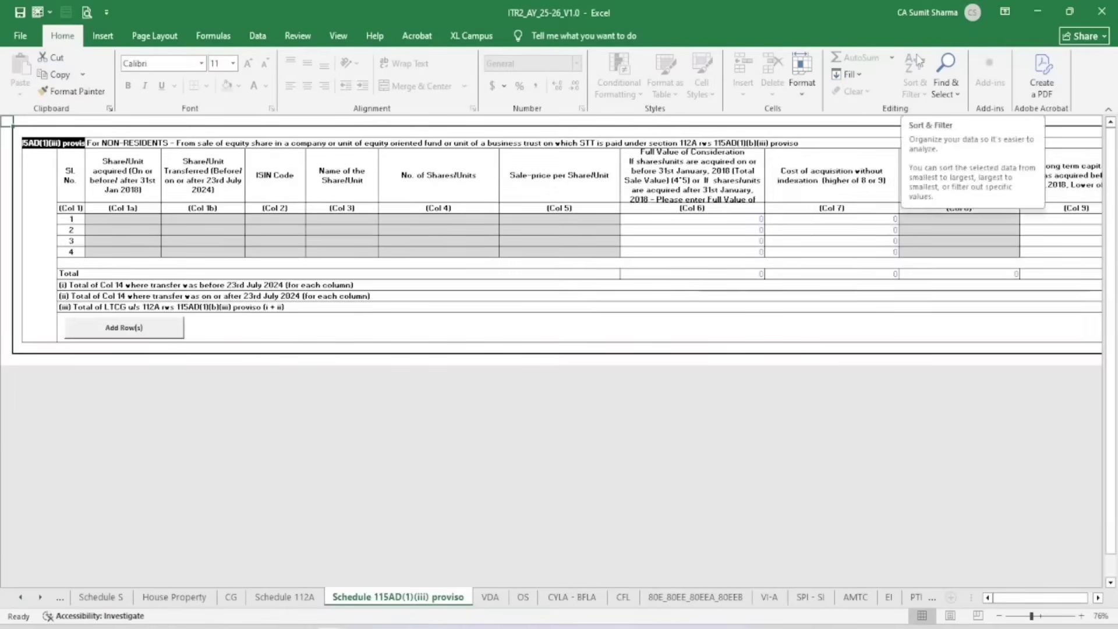
pyautogui.click(1098, 599)
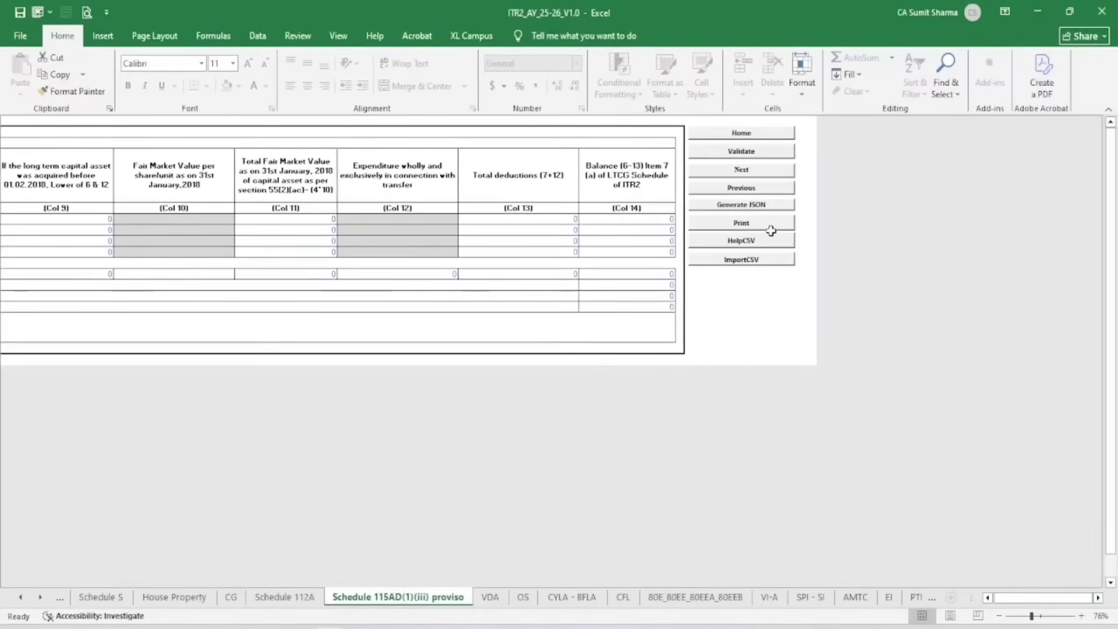
pyautogui.click(758, 154)
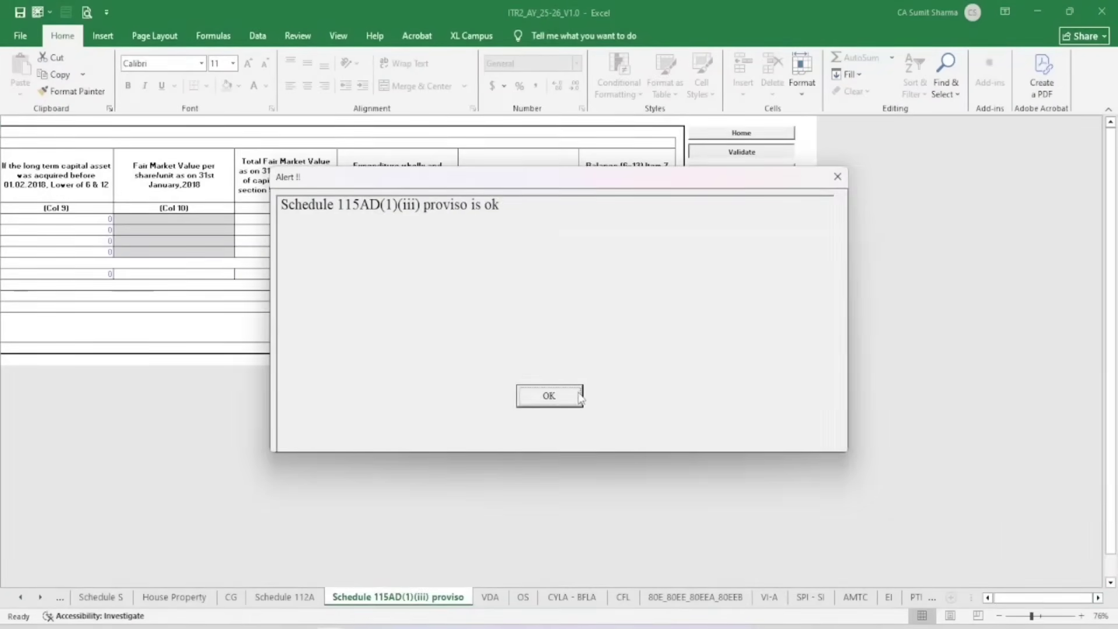
pyautogui.click(549, 396)
pyautogui.click(490, 597)
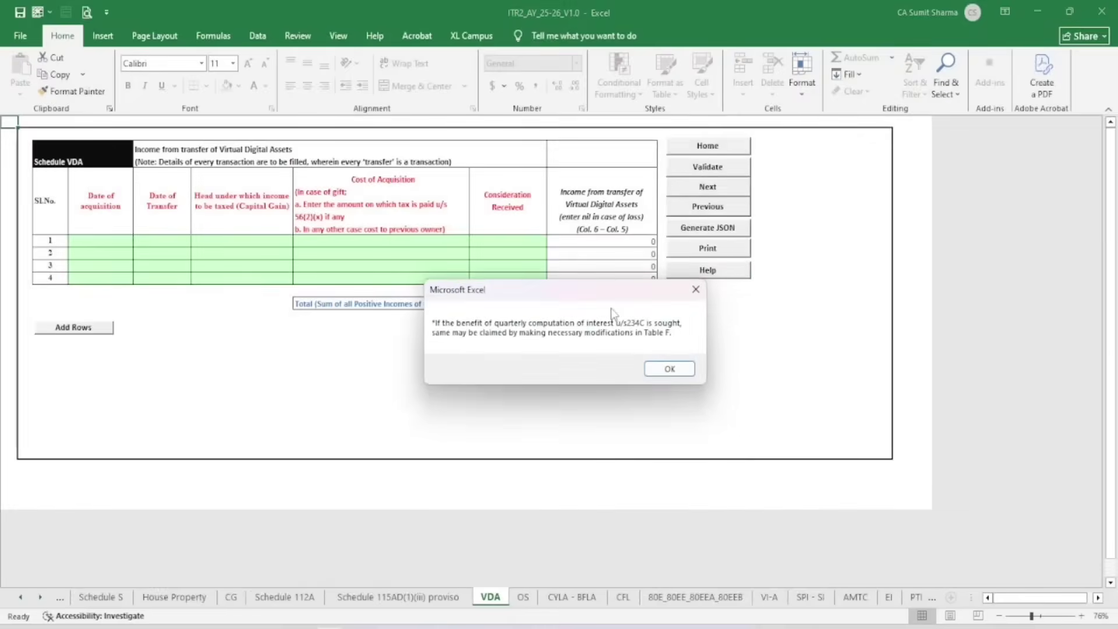
# Review the row-1 VDA cells, leaving dates, head of income, cost and consideration blank
pyautogui.click(669, 369)
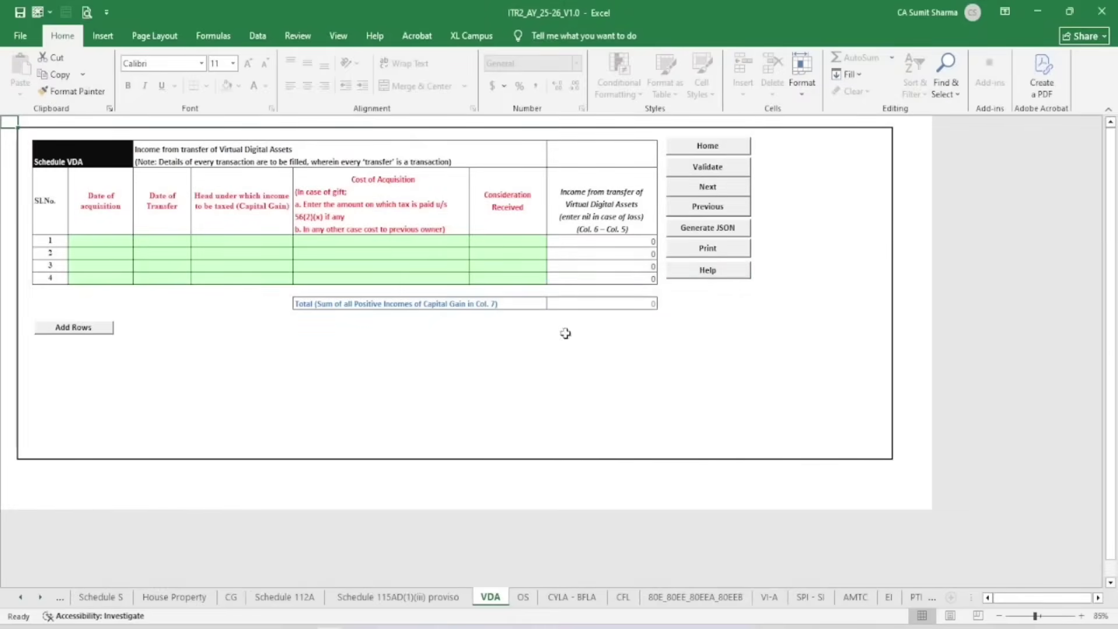
pyautogui.click(118, 240)
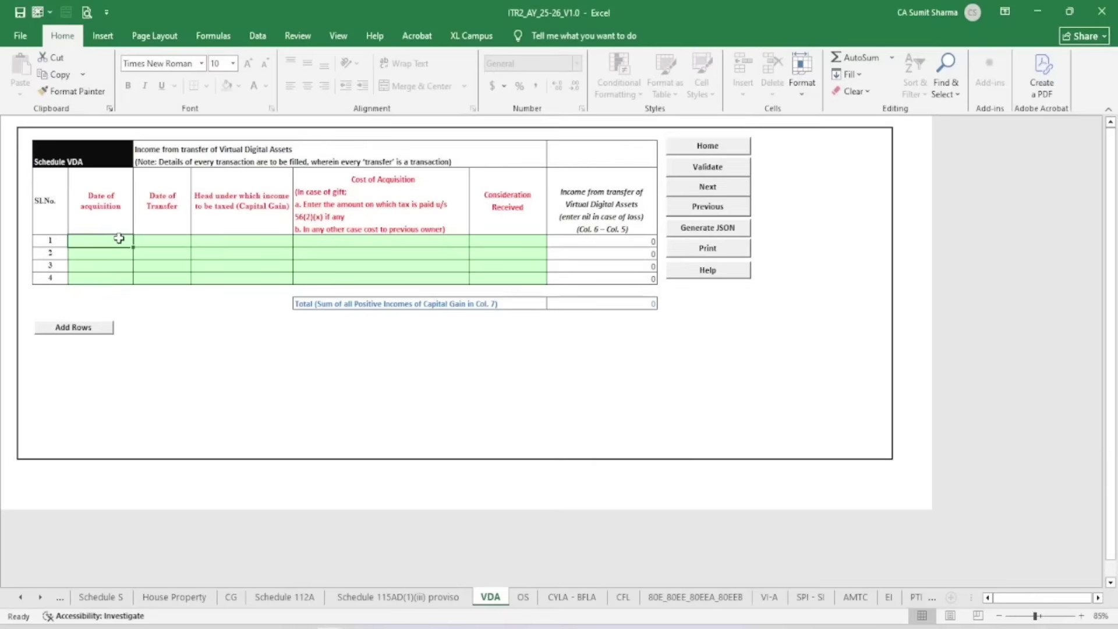
pyautogui.click(164, 236)
pyautogui.click(239, 238)
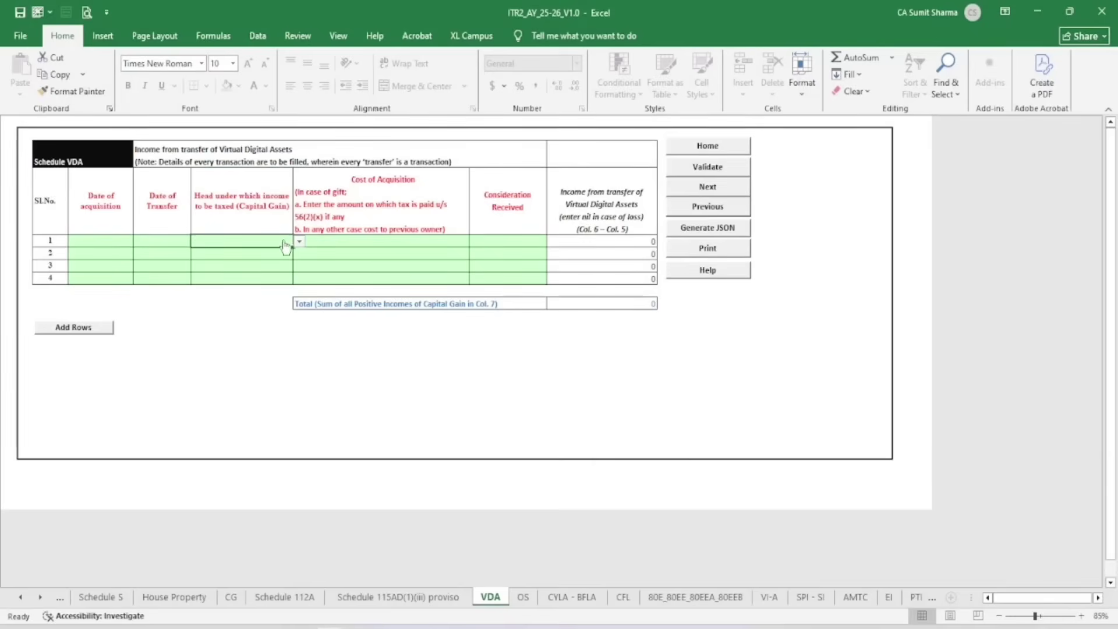
pyautogui.click(298, 236)
pyautogui.click(258, 262)
pyautogui.click(298, 242)
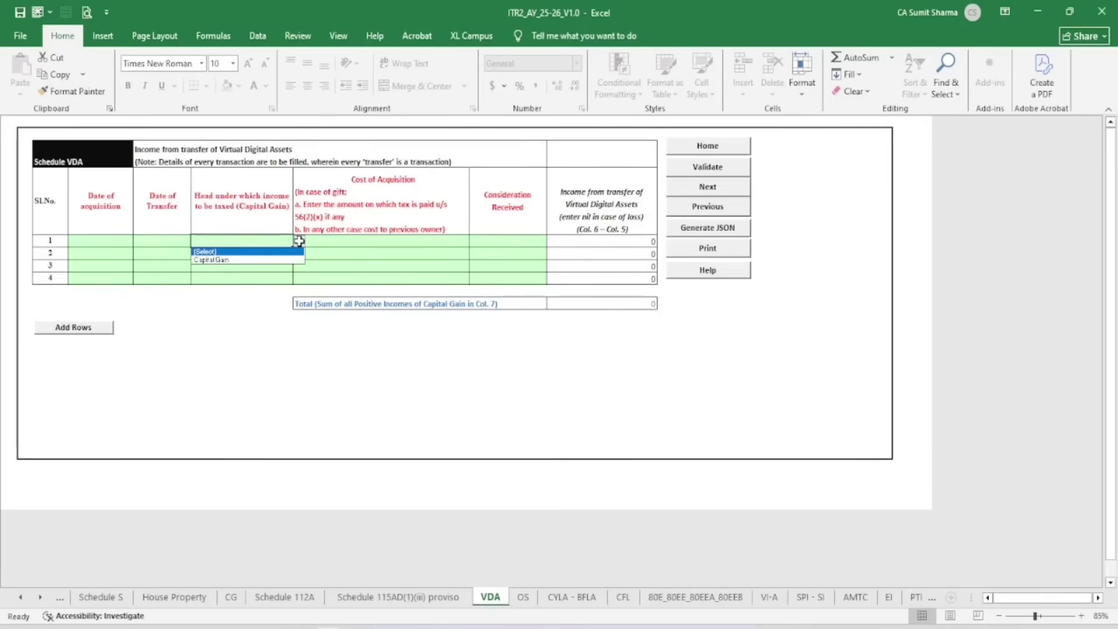
pyautogui.click(300, 242)
pyautogui.click(331, 237)
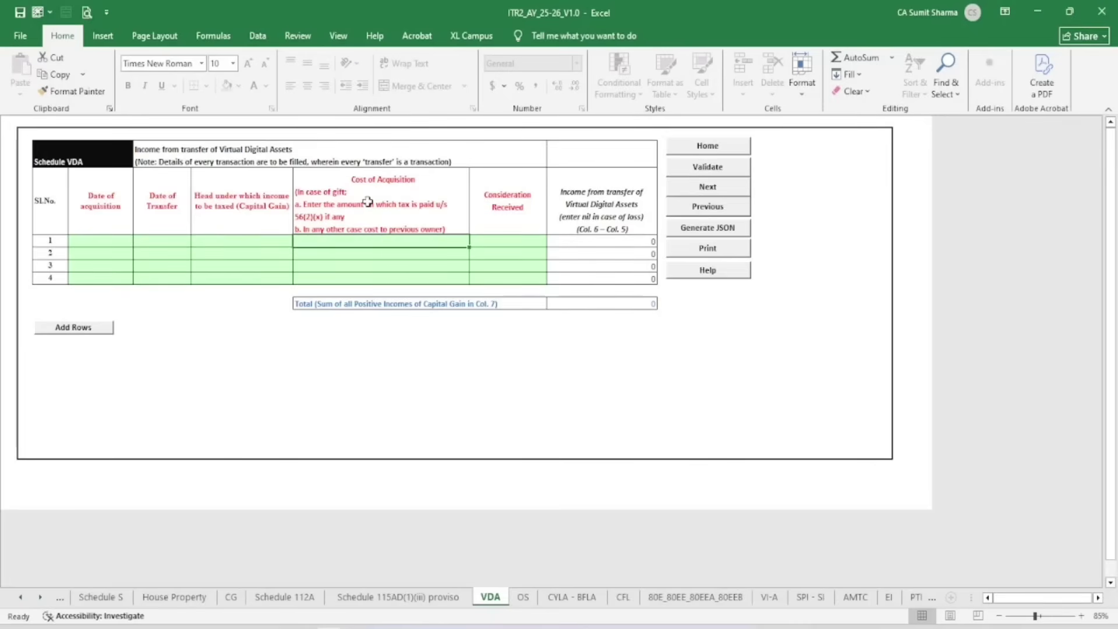
pyautogui.click(521, 244)
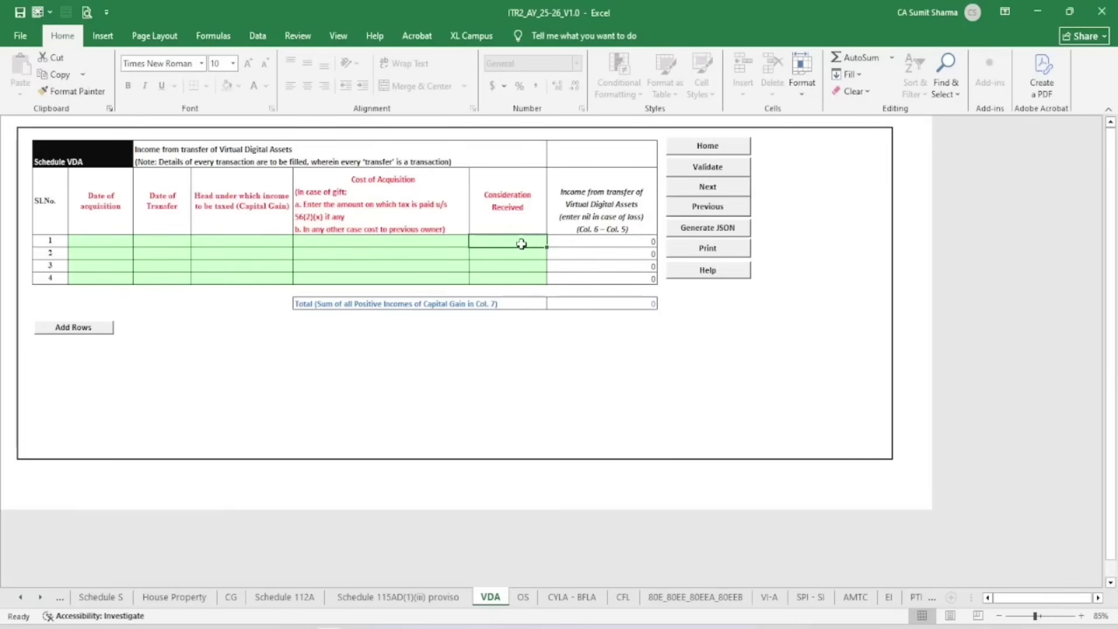
# Validate the empty VDA schedule and confirm the ok alert
pyautogui.click(704, 167)
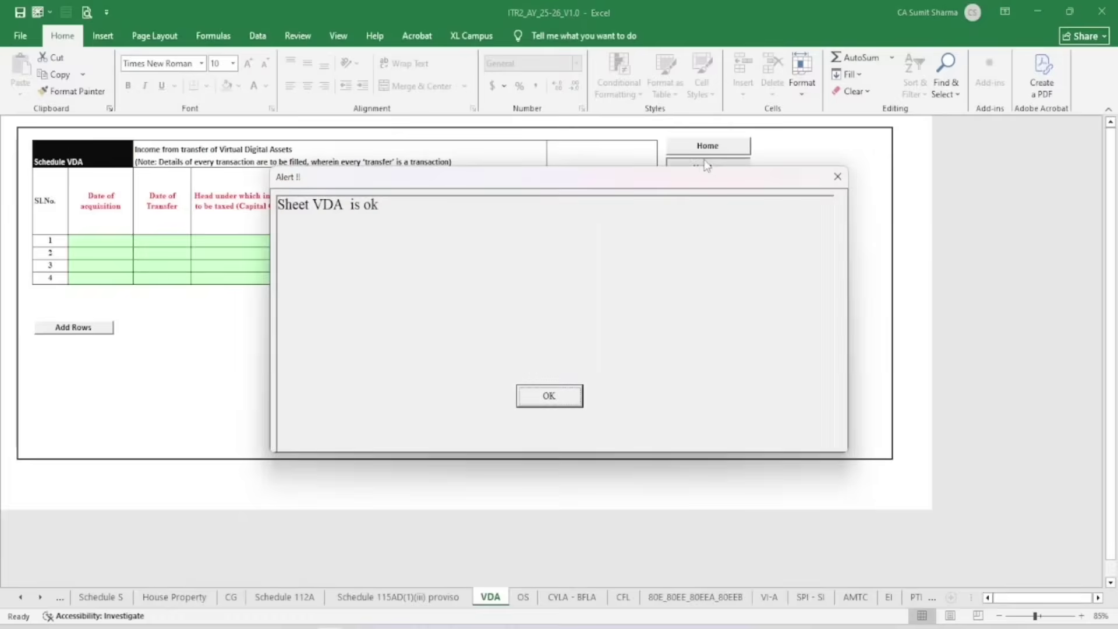
pyautogui.click(558, 392)
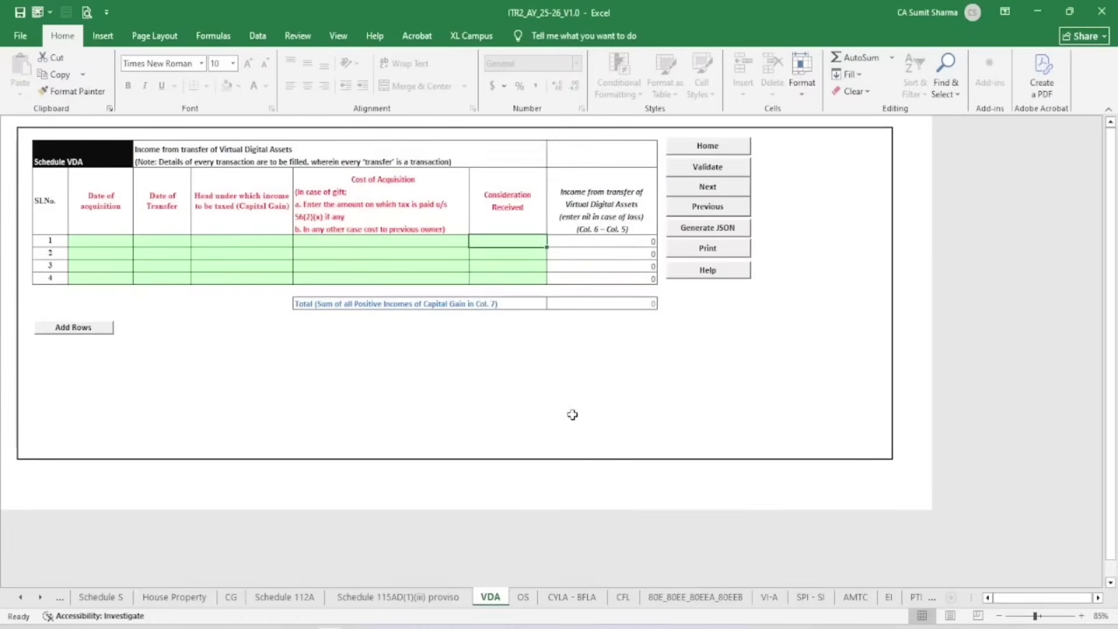
pyautogui.click(527, 598)
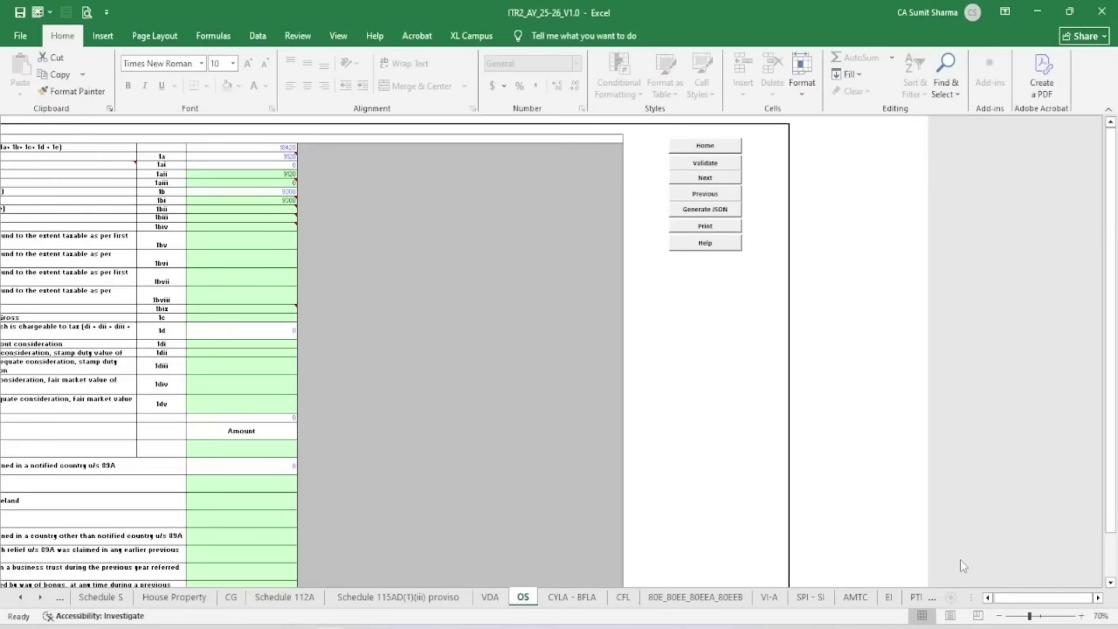
# Review the OS sheet's 18428 gross income and the 9308 savings interest note
pyautogui.click(986, 597)
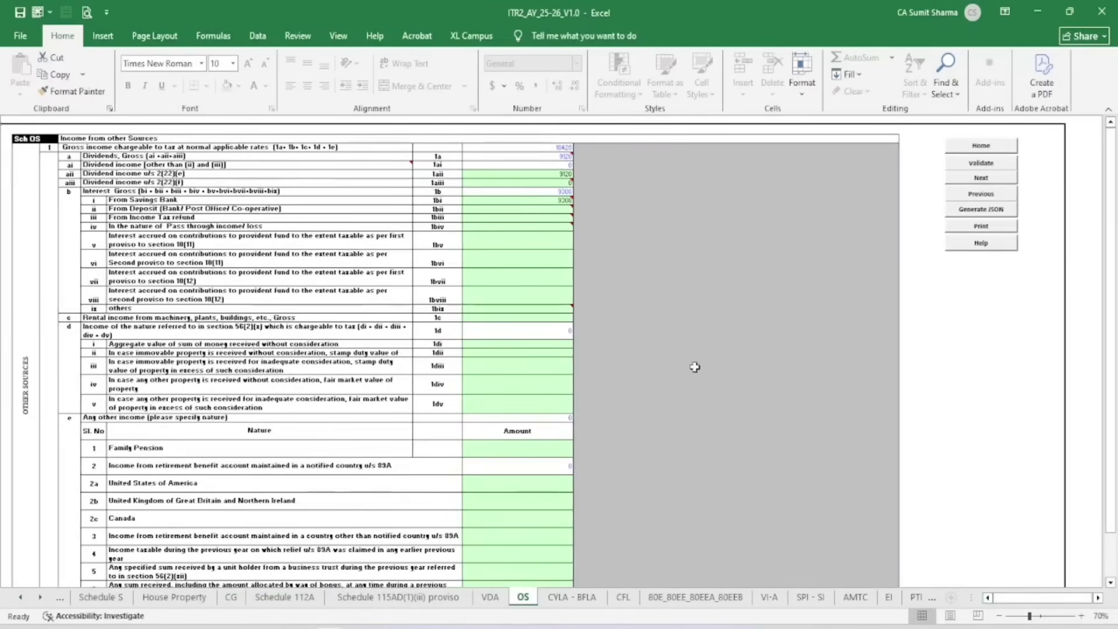
pyautogui.keyDown('ctrl'); pyautogui.scroll(2, 542, 336); pyautogui.keyUp('ctrl')
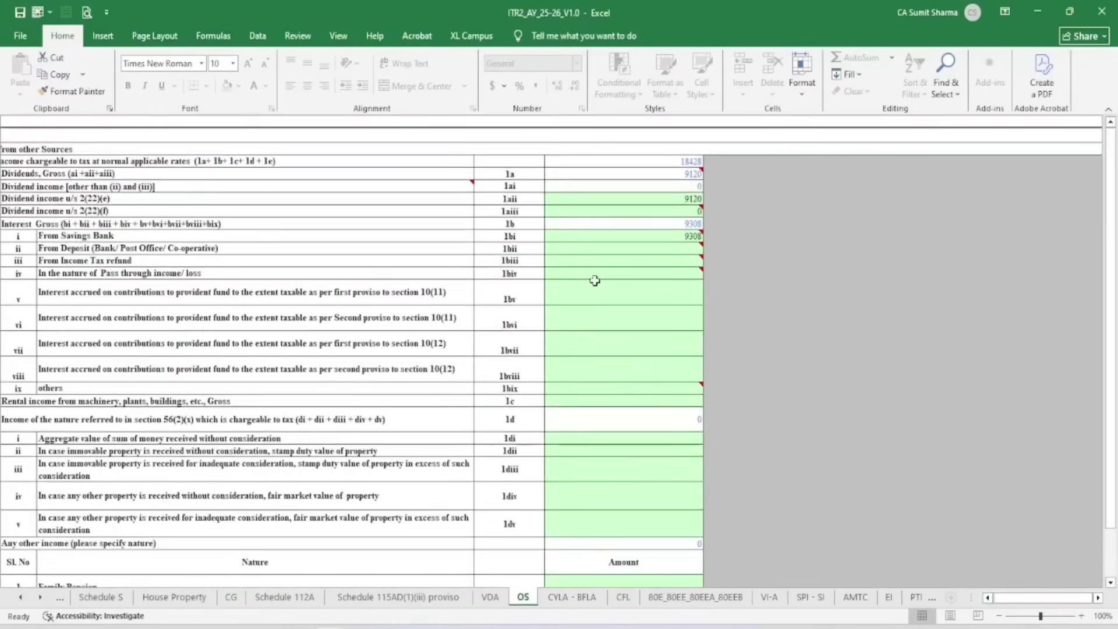
pyautogui.click(671, 162)
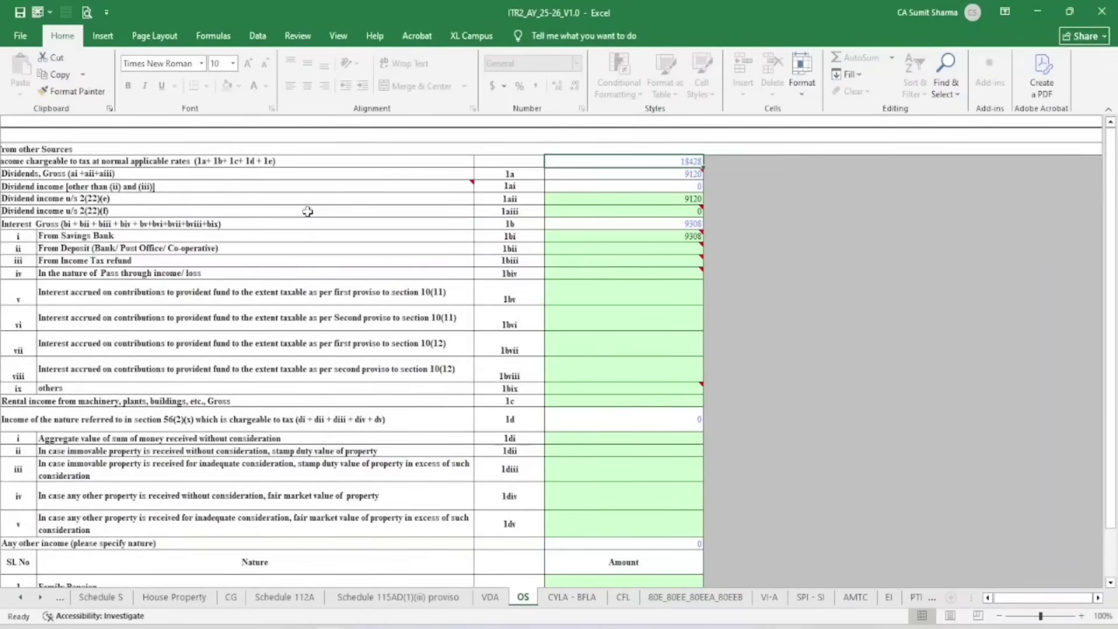
pyautogui.click(615, 234)
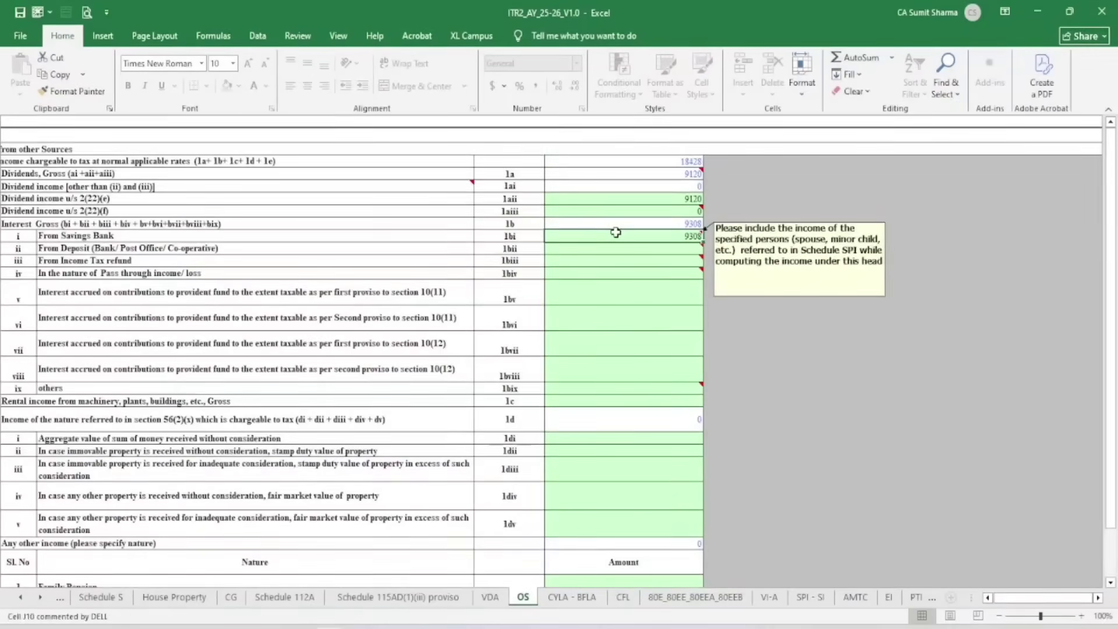
pyautogui.scroll(-5, 383, 249)
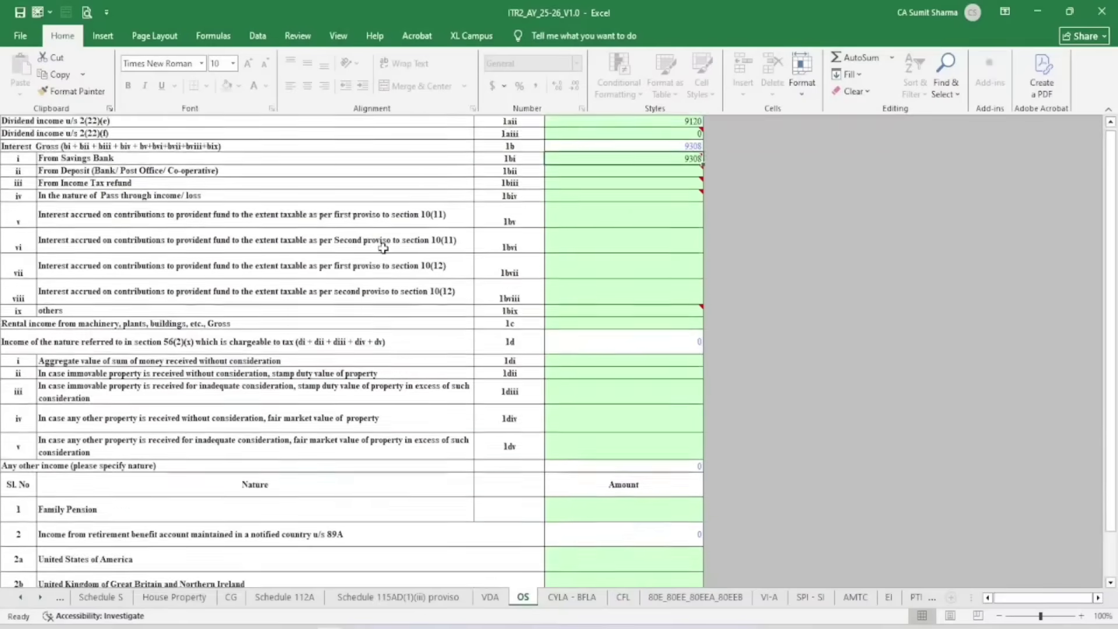
pyautogui.scroll(-4, 374, 280)
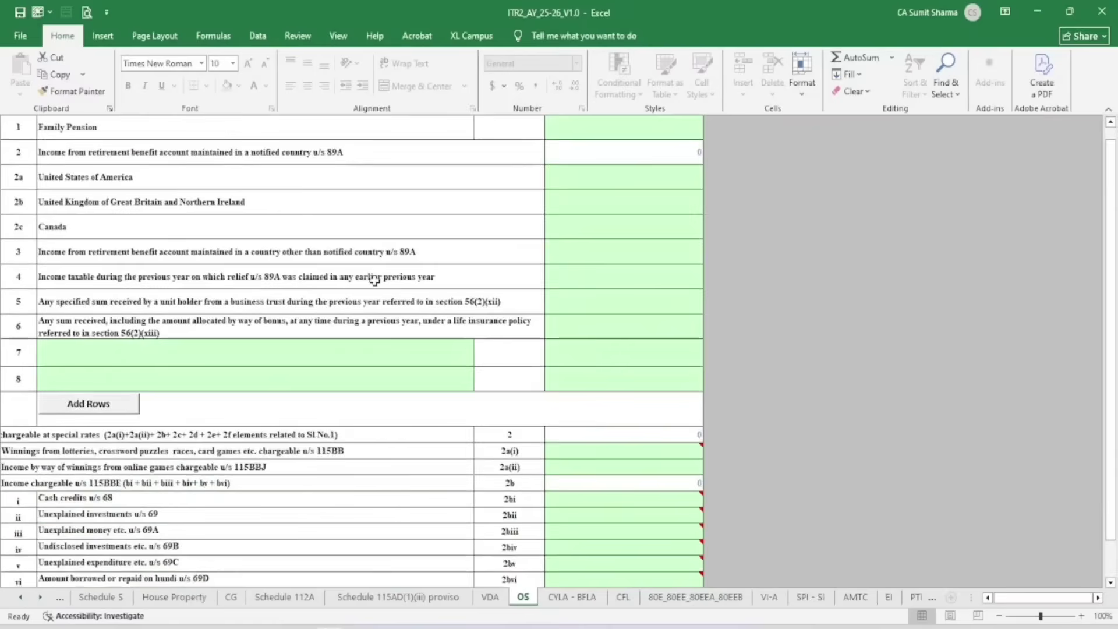
pyautogui.scroll(-2, 352, 332)
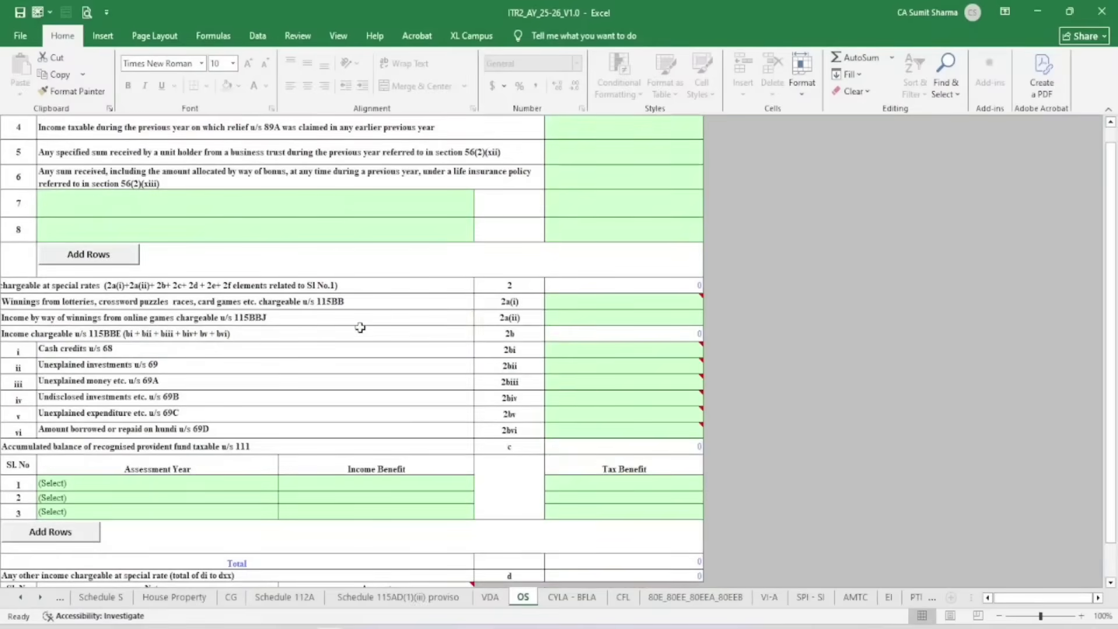
pyautogui.scroll(-8, 372, 331)
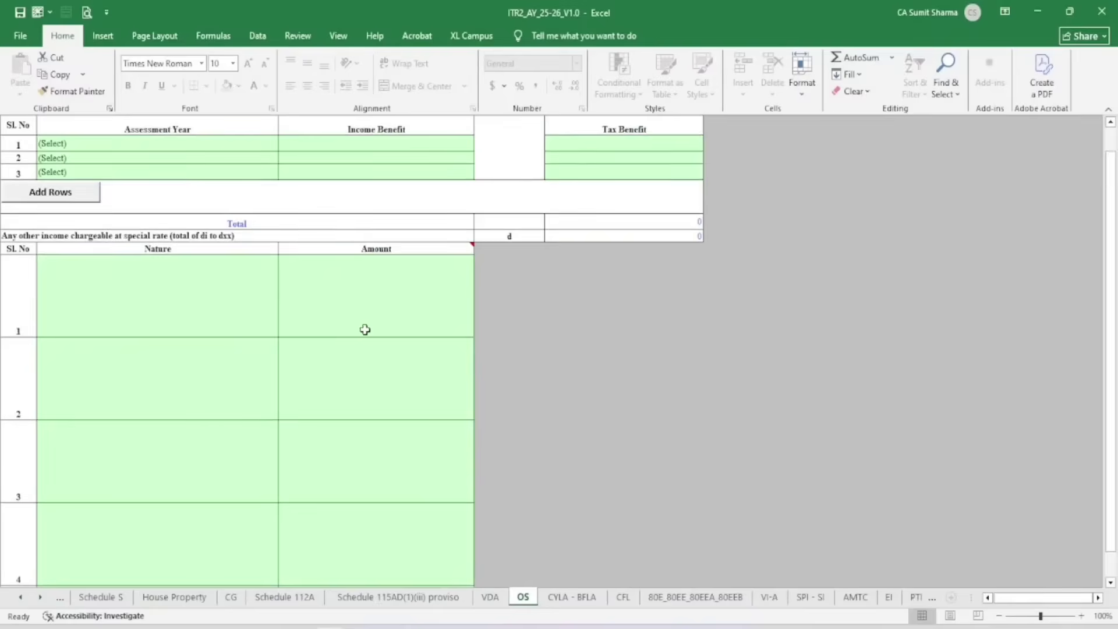
pyautogui.scroll(15, 791, 341)
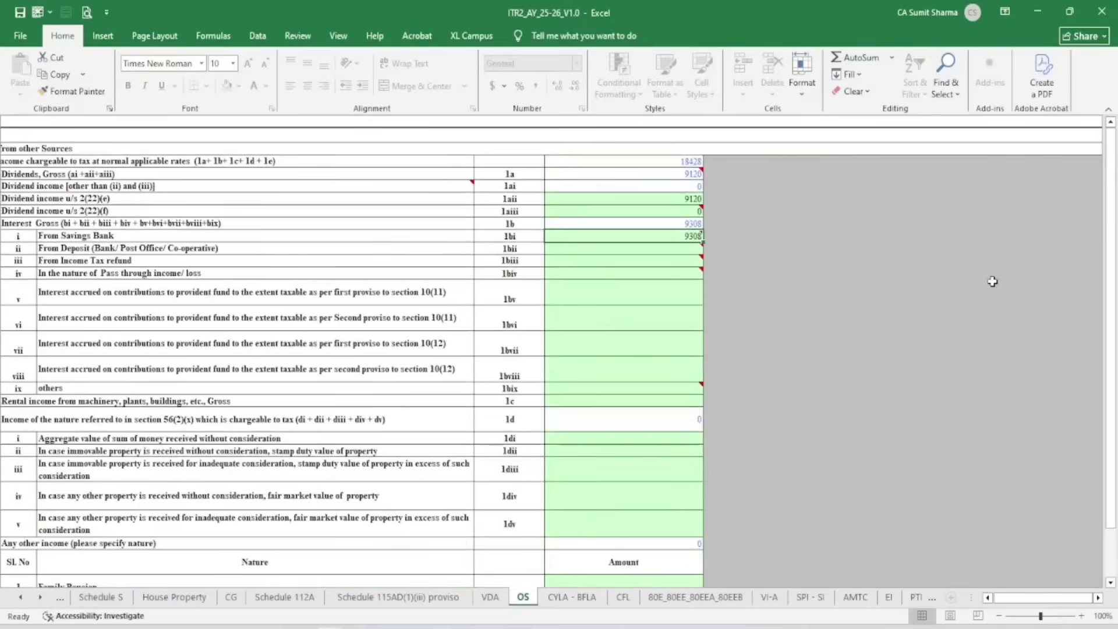
# Validate the Other Sources schedule and confirm the OK alert
pyautogui.hscroll(10, 1104, 599)
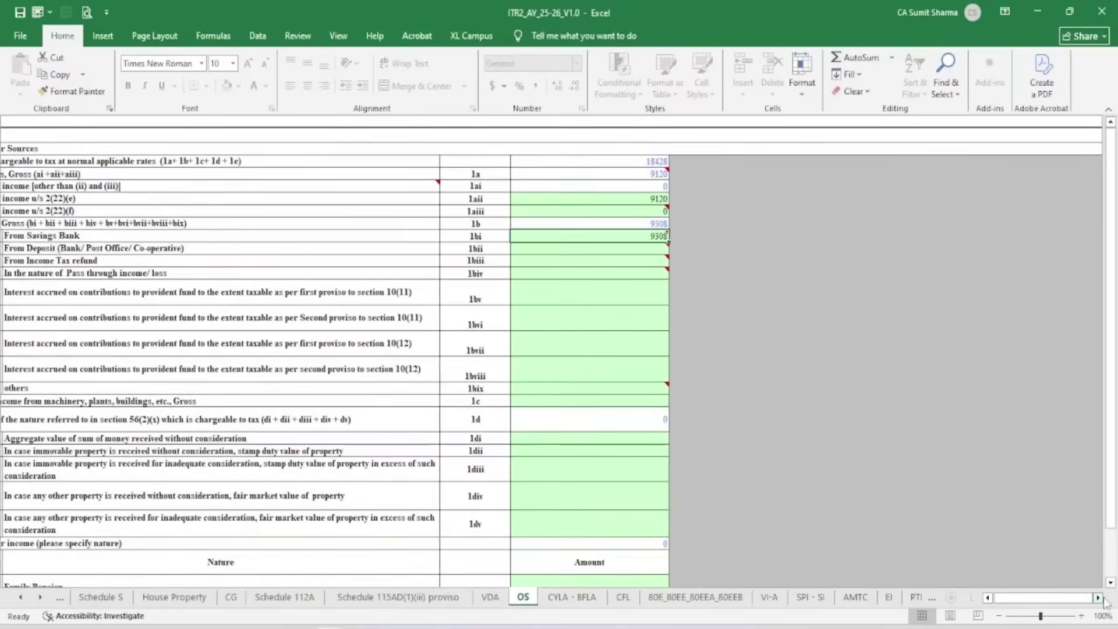
pyautogui.click(752, 184)
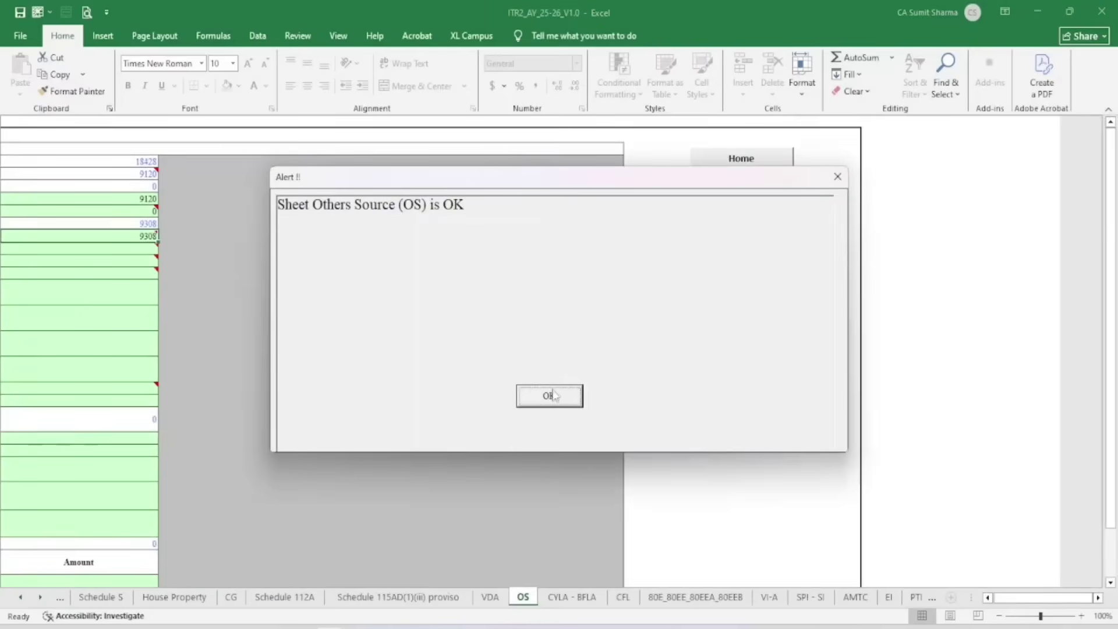
pyautogui.click(552, 396)
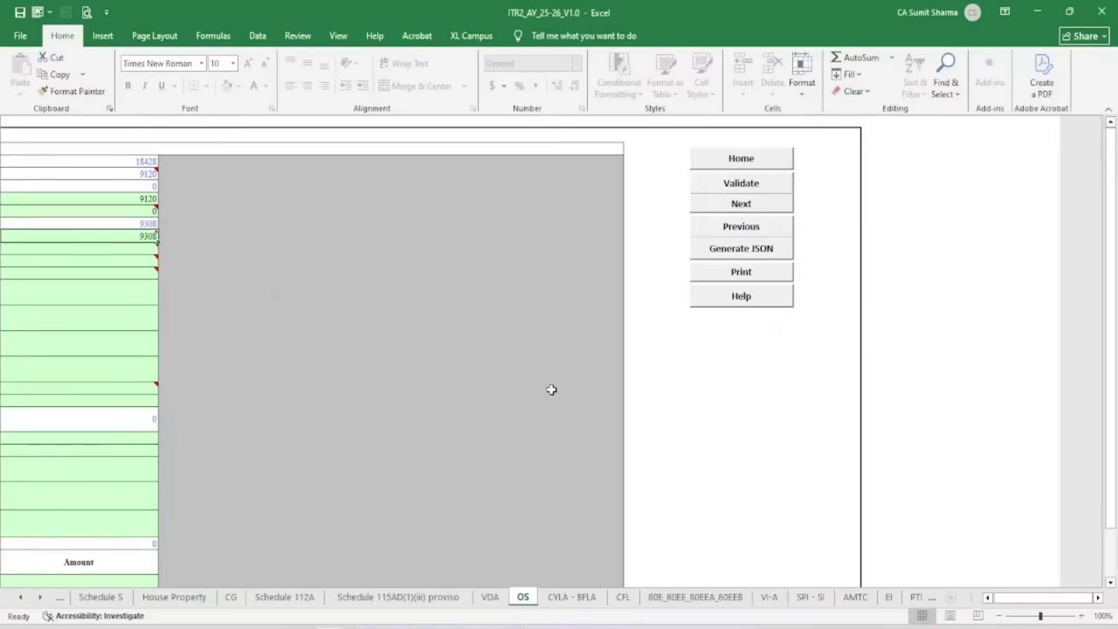
pyautogui.click(572, 597)
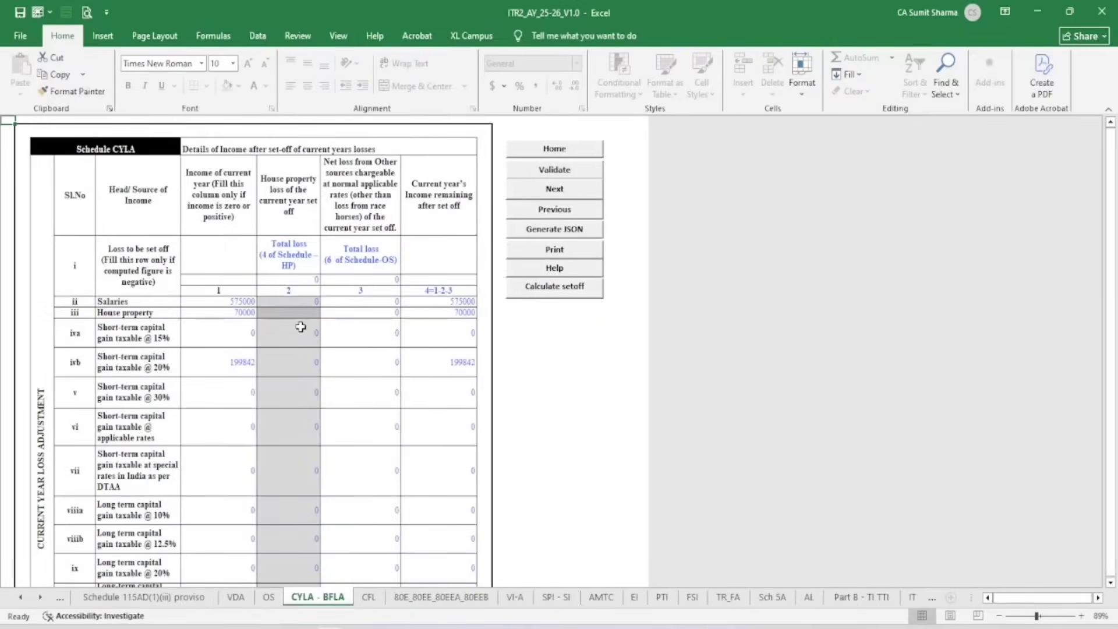
# Sum the CYLA columns: salaries 575000, house property 70000, 20% short-term gains 199842, other sources 18428
pyautogui.moveTo(224, 174); pyautogui.dragTo(210, 422)
pyautogui.moveTo(308, 184); pyautogui.dragTo(295, 383)
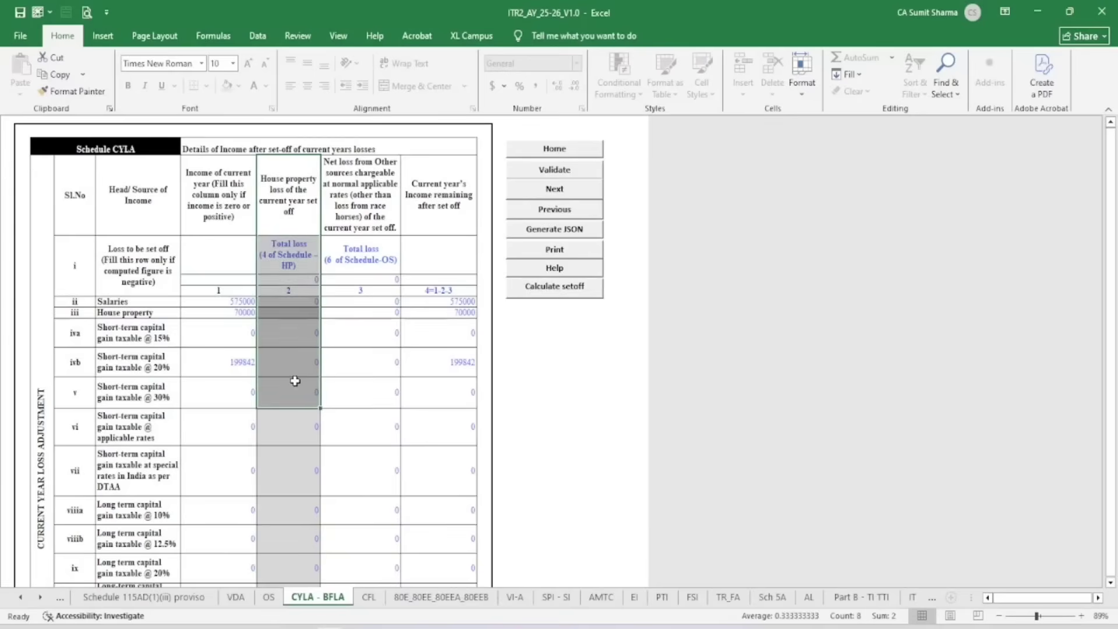
pyautogui.click(369, 221)
pyautogui.moveTo(369, 221); pyautogui.dragTo(377, 379)
pyautogui.scroll(-6, 377, 379)
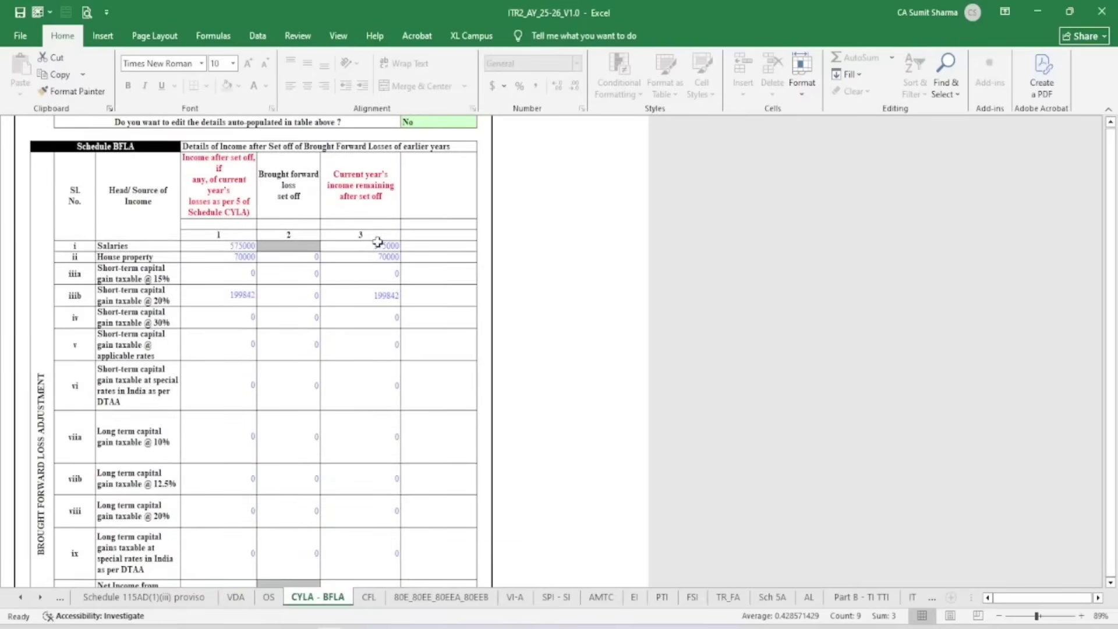
pyautogui.moveTo(377, 242); pyautogui.dragTo(377, 324)
pyautogui.scroll(-2, 374, 339)
pyautogui.scroll(6, 366, 408)
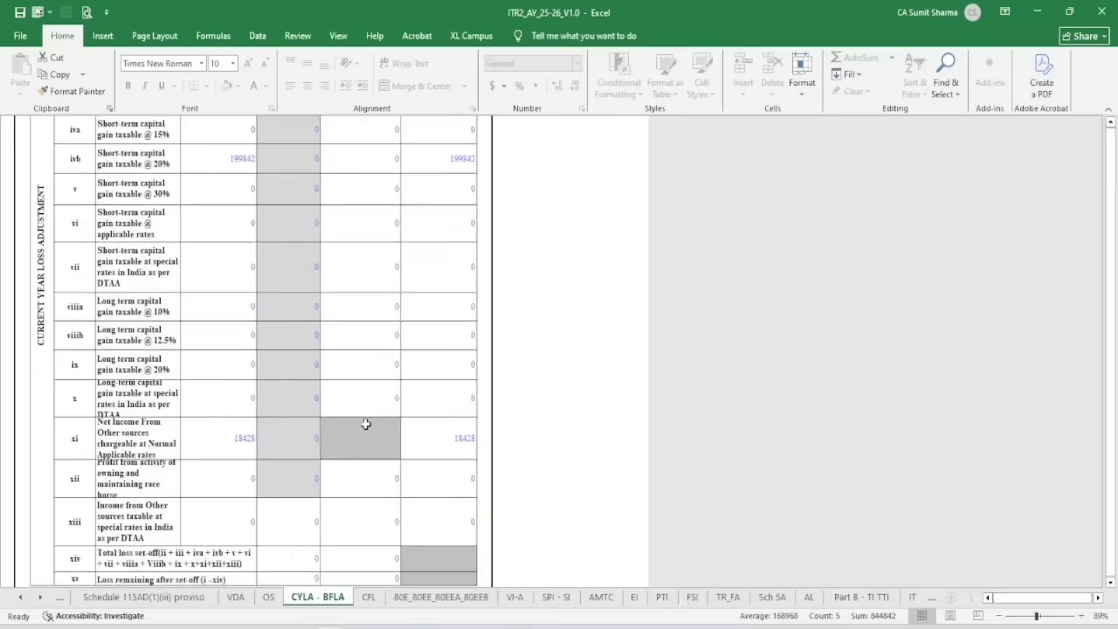
pyautogui.scroll(3, 366, 424)
pyautogui.moveTo(443, 185); pyautogui.dragTo(455, 431)
pyautogui.scroll(-10, 449, 324)
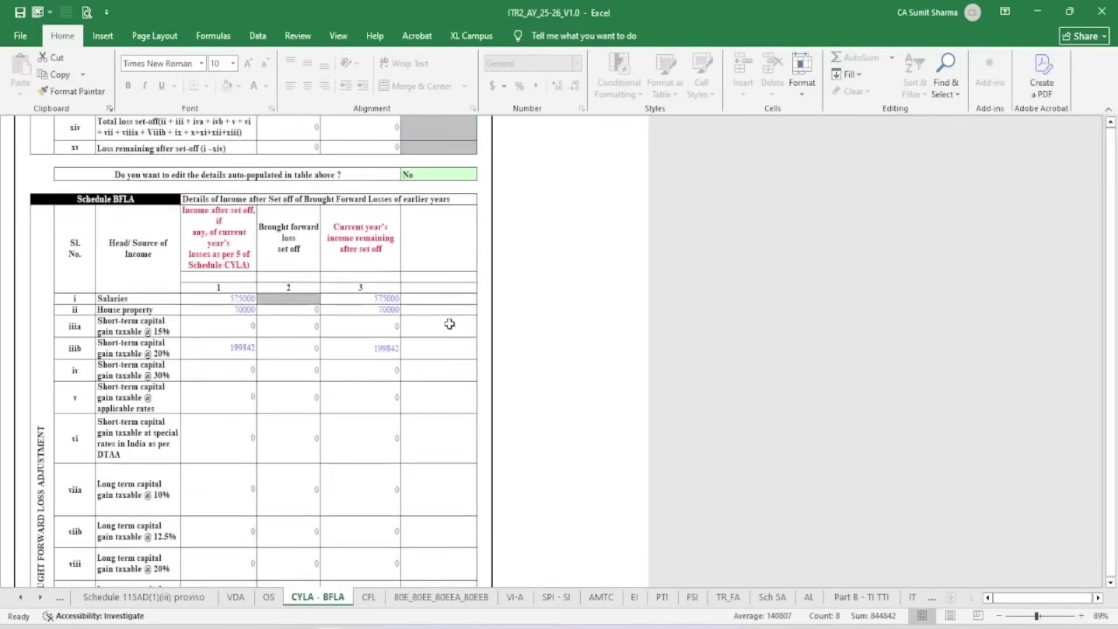
pyautogui.scroll(10, 449, 324)
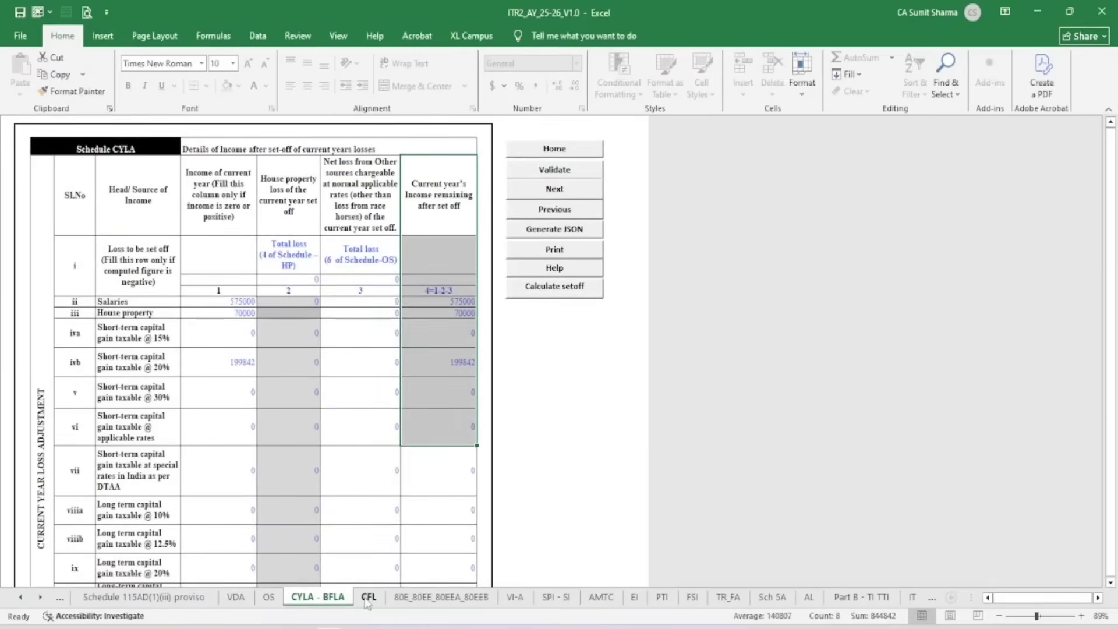
pyautogui.click(368, 597)
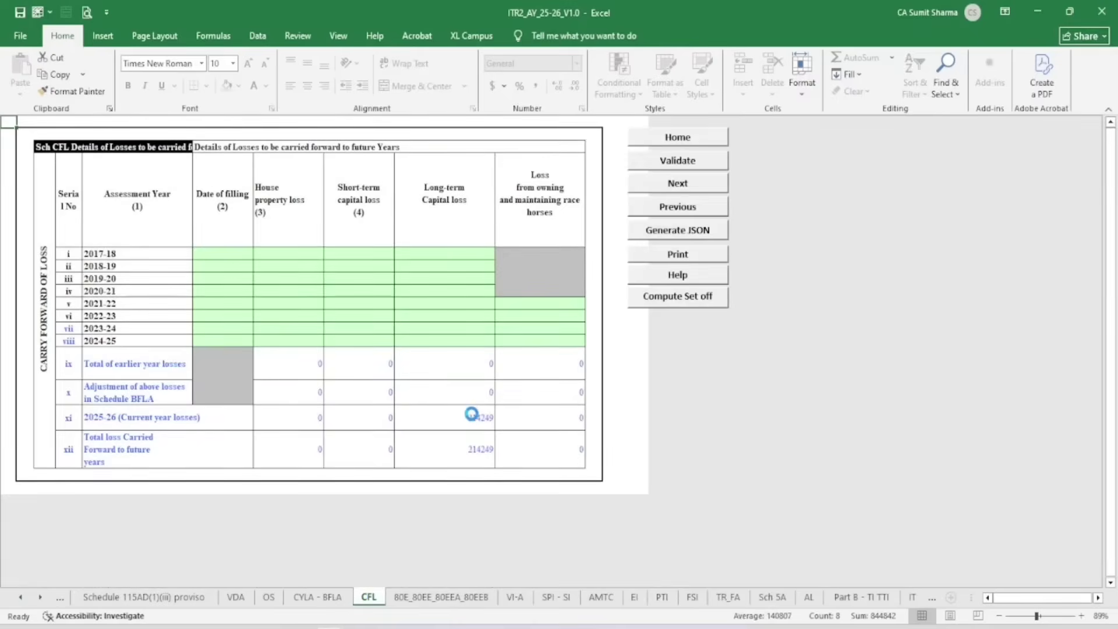
# Review the CFL loss headings, then validate CYLA - BFLA and confirm it is OK
pyautogui.click(442, 177)
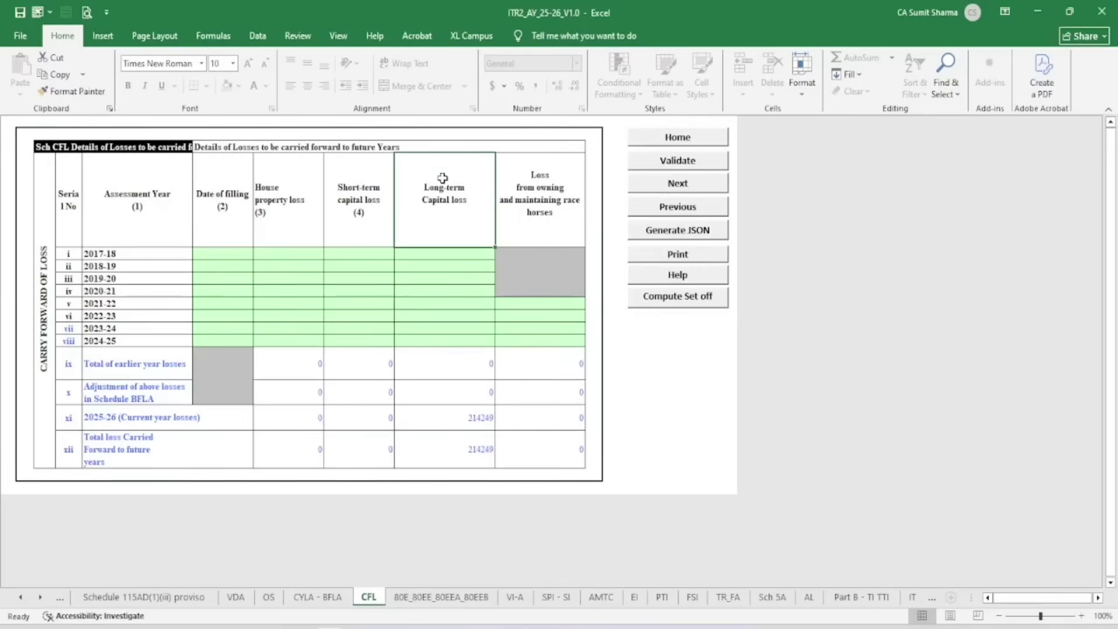
pyautogui.click(371, 186)
pyautogui.click(300, 191)
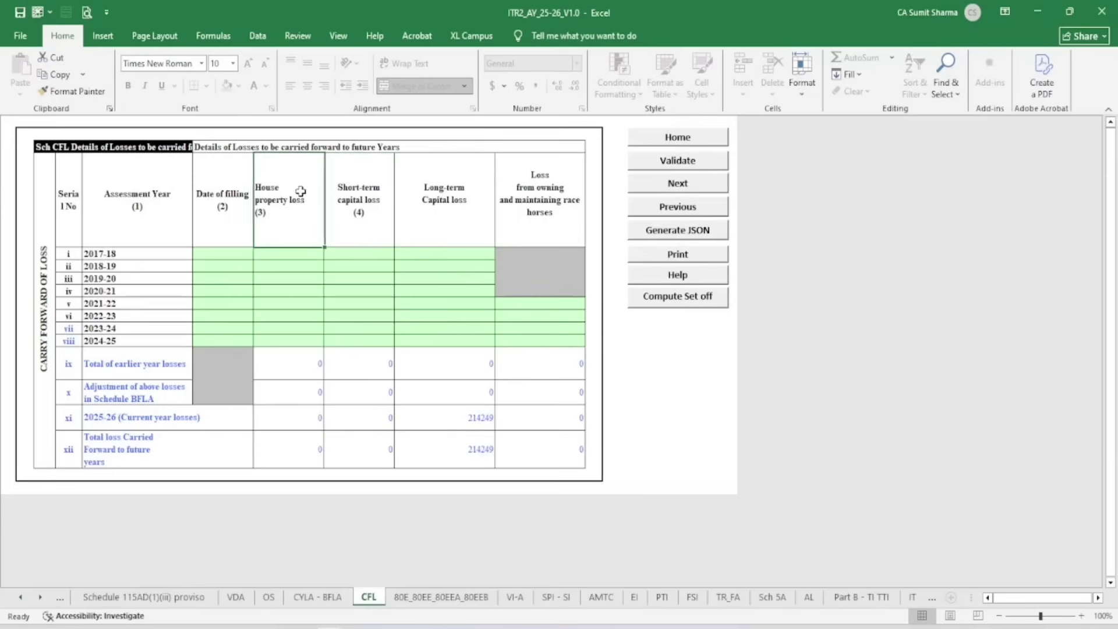
pyautogui.click(325, 599)
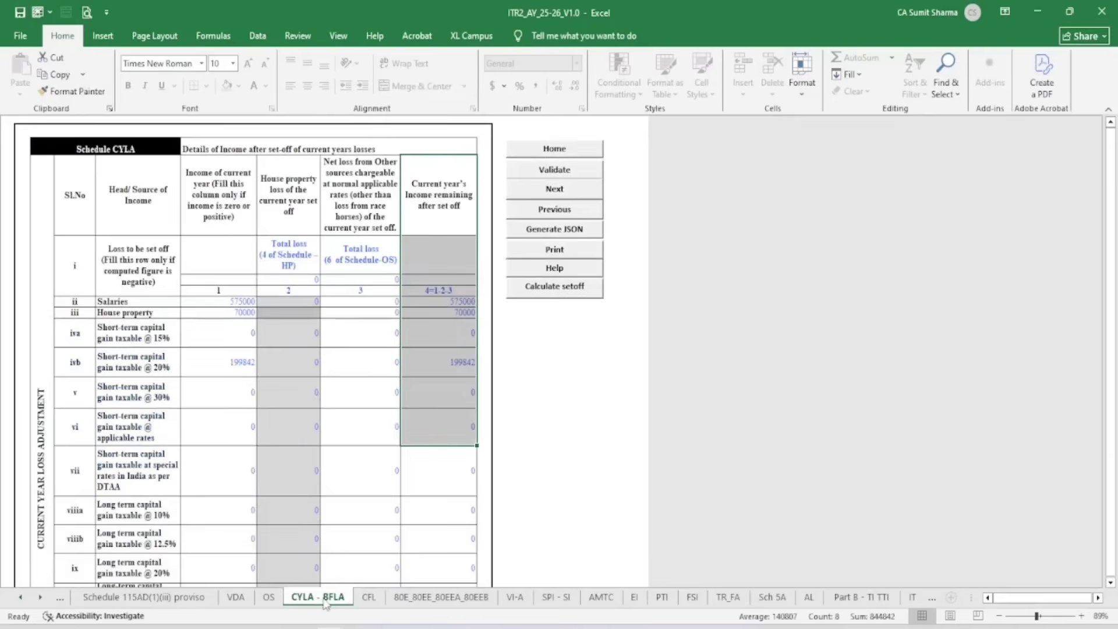
pyautogui.click(570, 169)
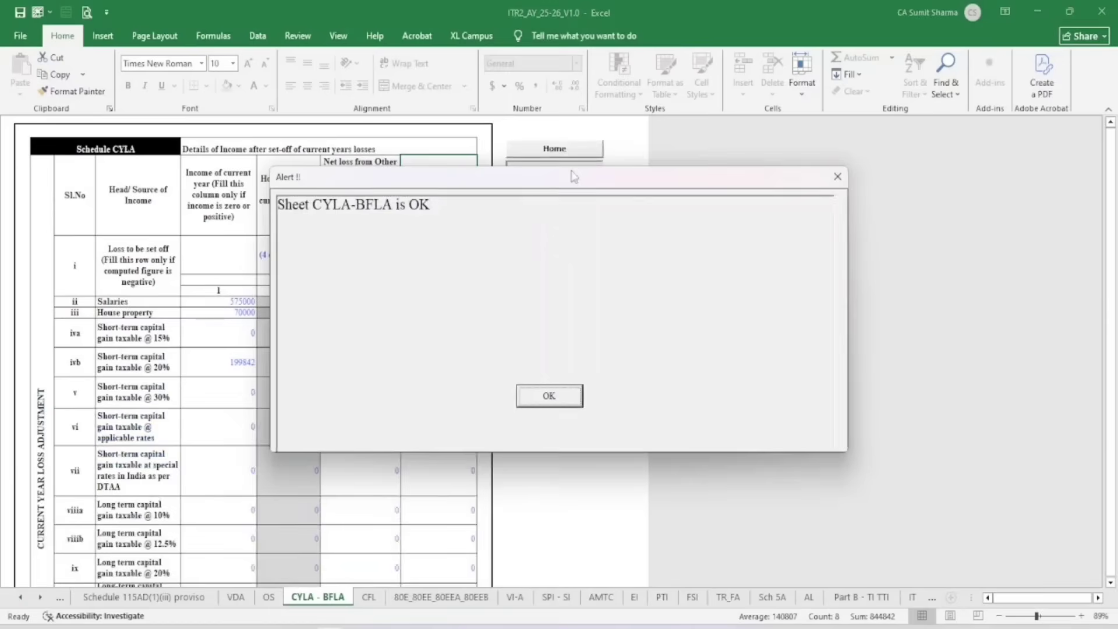
pyautogui.click(561, 396)
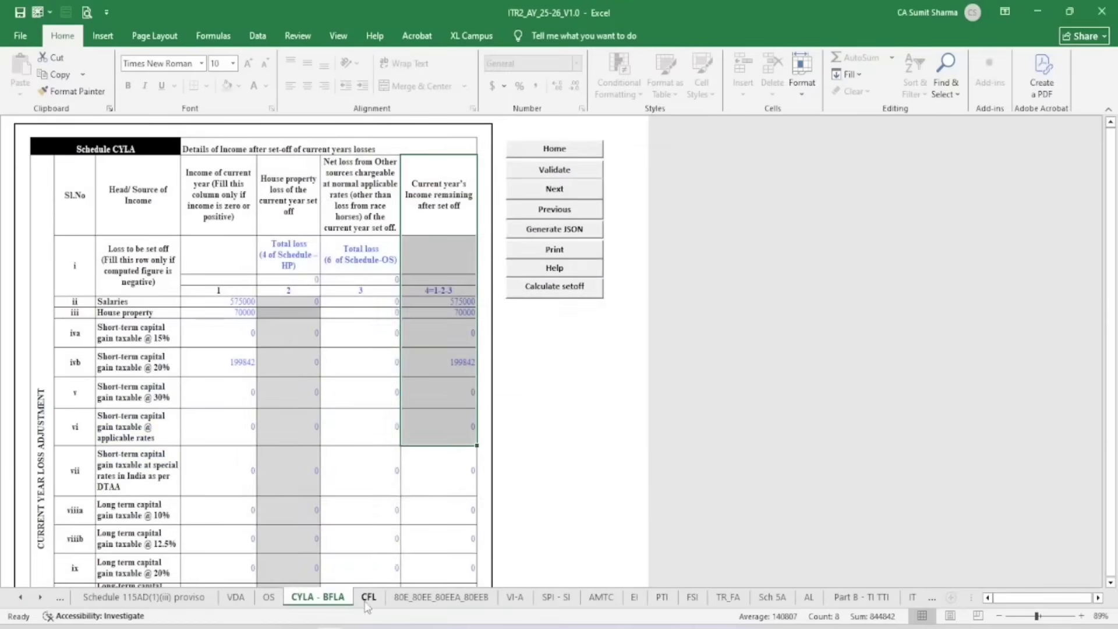
# Validate Schedule CFL, carrying forward the 214249 long-term capital loss
pyautogui.click(365, 597)
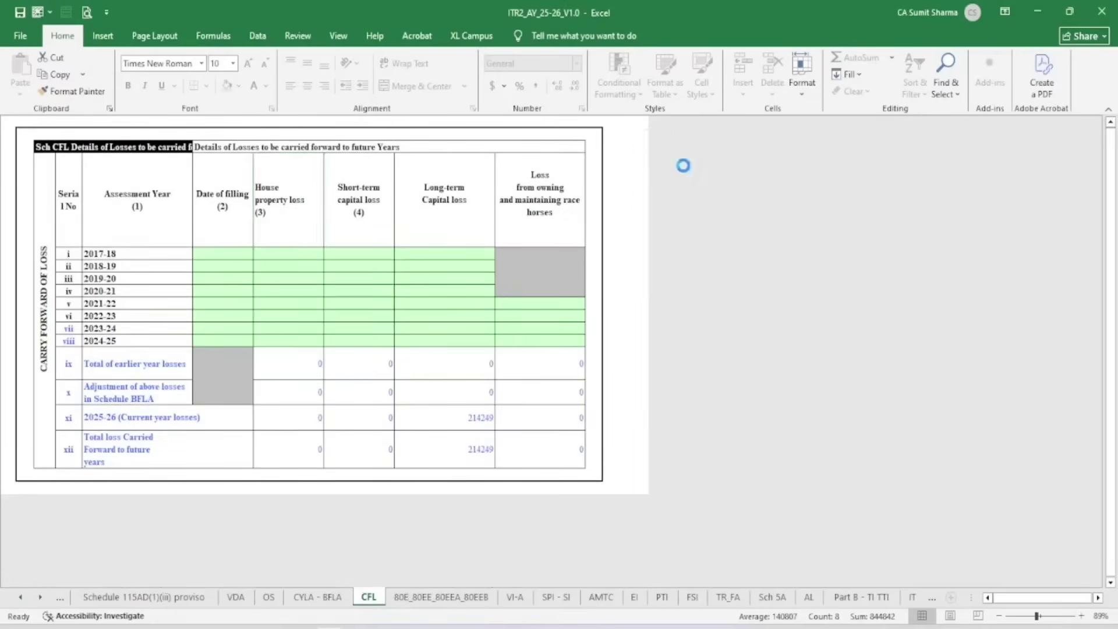
pyautogui.click(677, 160)
pyautogui.press('Return')
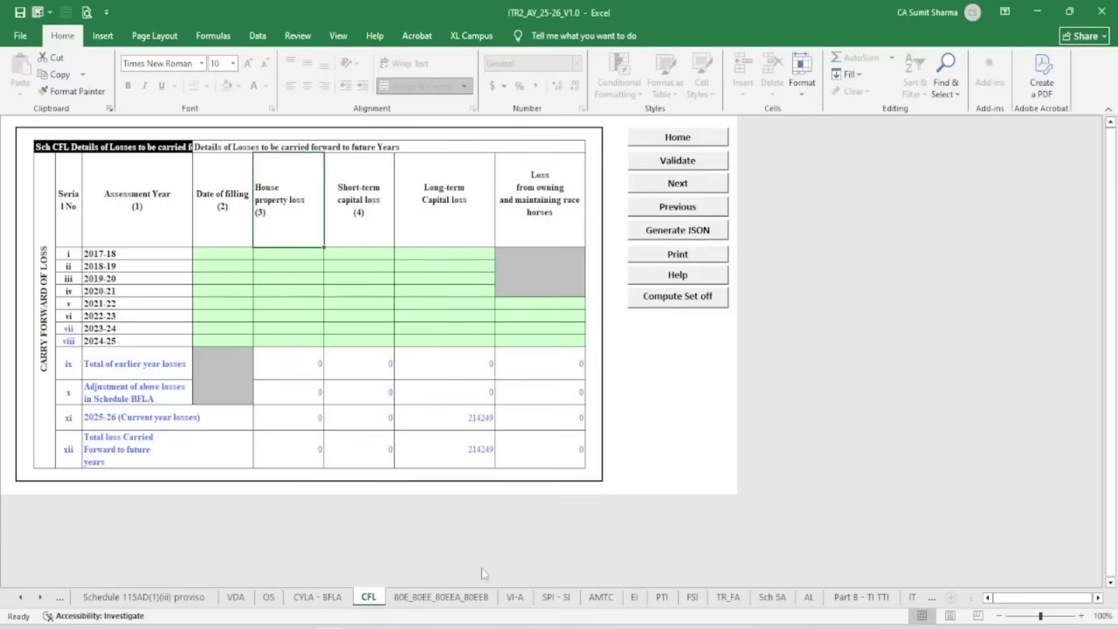
pyautogui.click(442, 597)
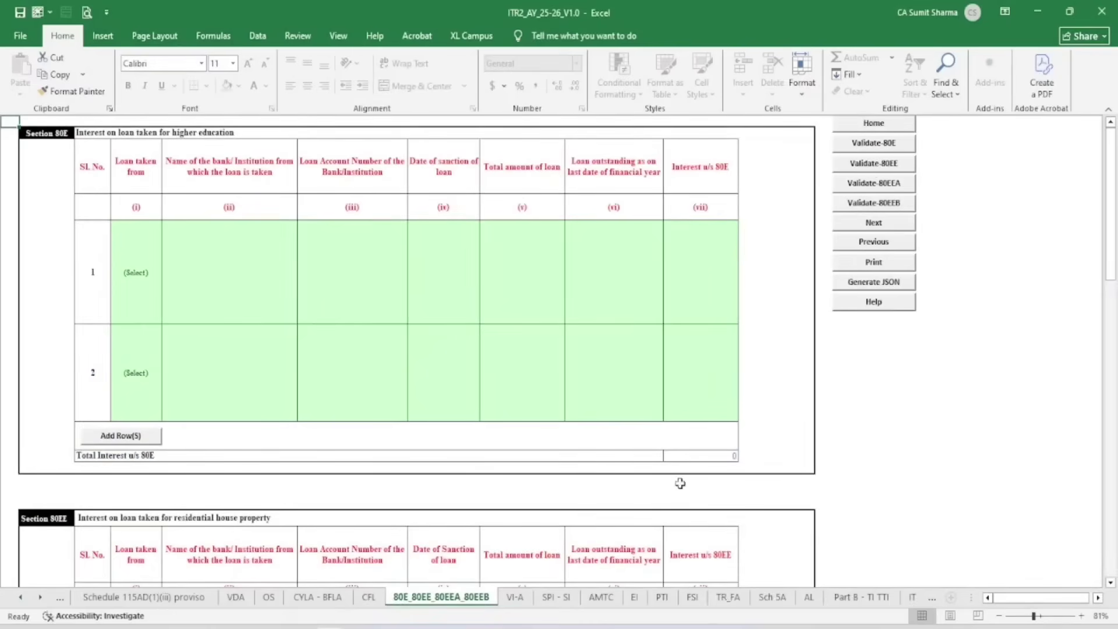
# Glance over Schedule VI-A deductions, then move on to the SPI - SI sheet
pyautogui.click(516, 598)
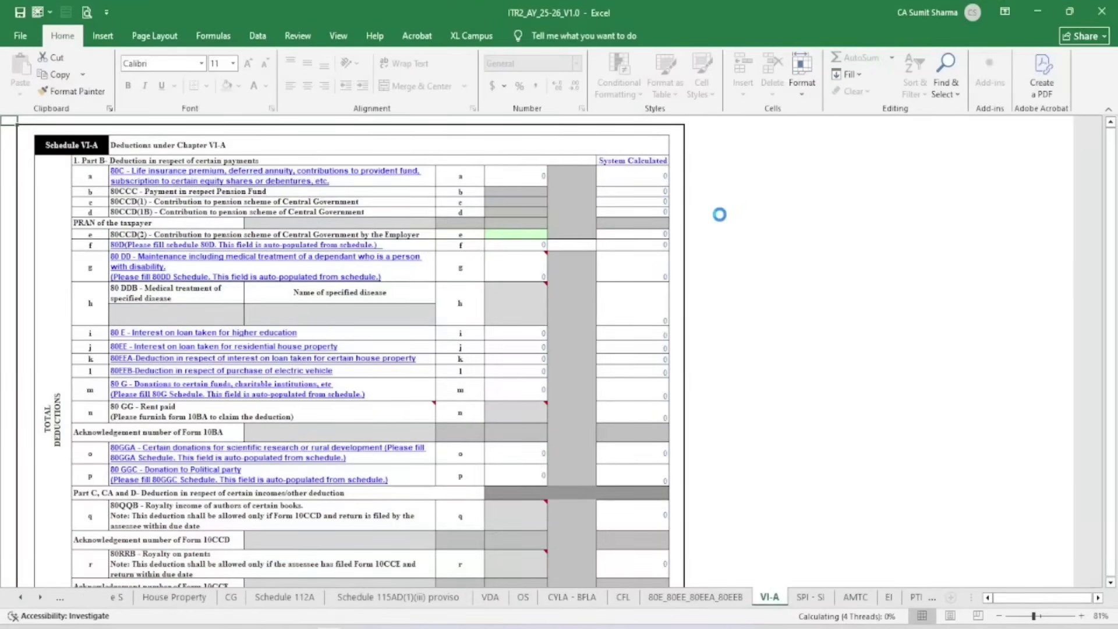
pyautogui.click(811, 598)
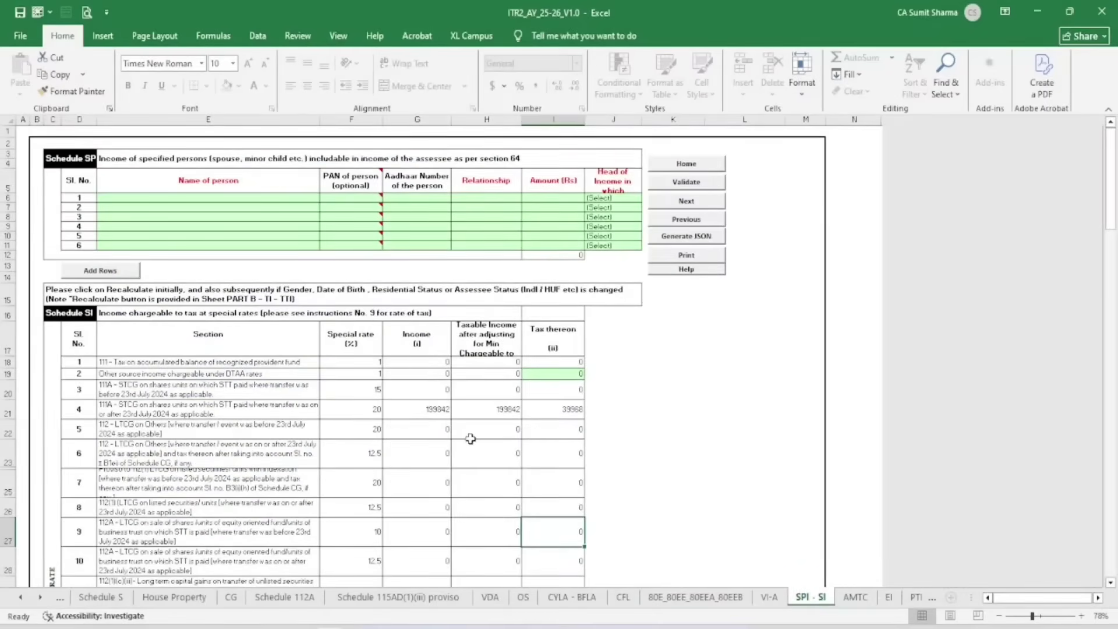
# Check row 21's 39968 tax on 199842 short-term gains at 20%
pyautogui.keyDown('ctrl'); pyautogui.scroll(4, 470, 439); pyautogui.keyUp('ctrl')
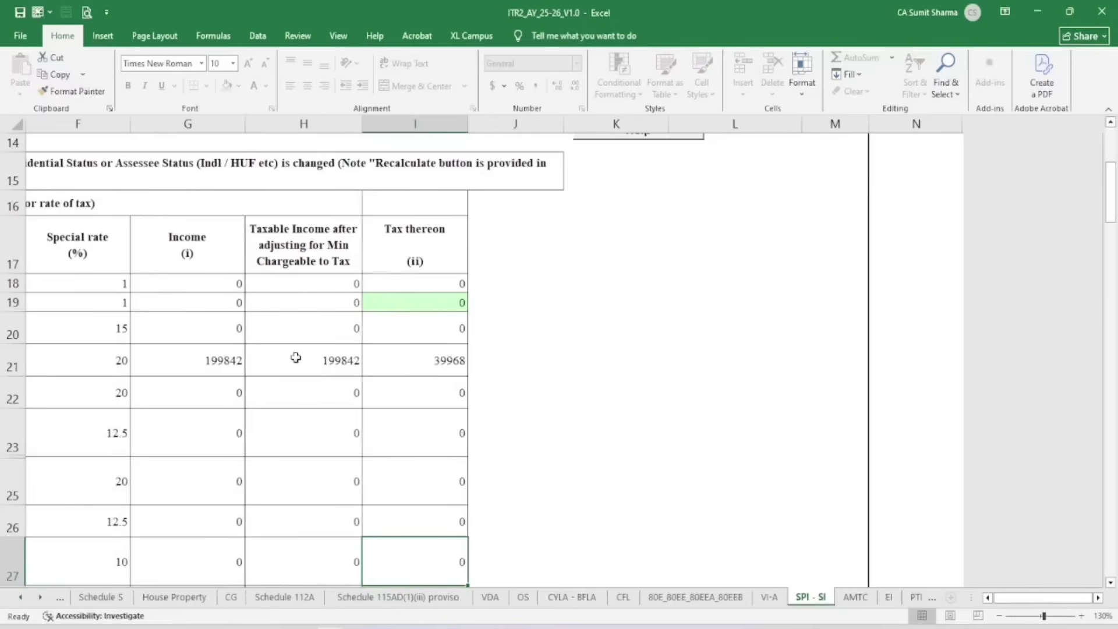
pyautogui.click(228, 360)
pyautogui.press('Left')
pyautogui.press('Left')
pyautogui.press('Left')
pyautogui.press('Left')
pyautogui.press('Left')
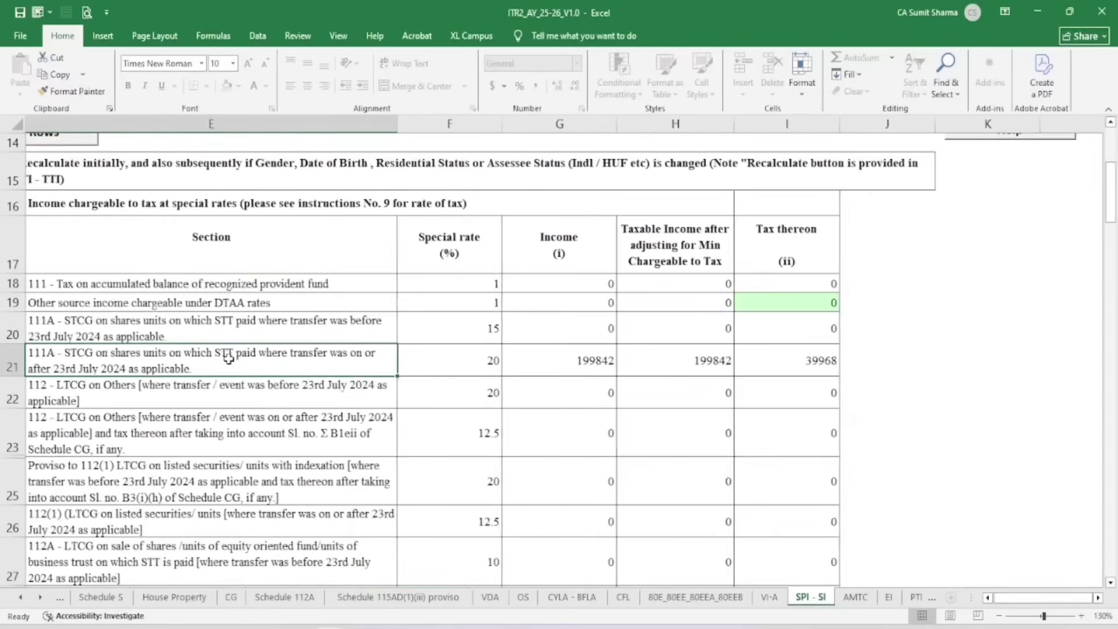
pyautogui.press('Right')
pyautogui.press('Right')
pyautogui.press('Right')
pyautogui.press('Right')
pyautogui.press('Right')
pyautogui.press('Right')
pyautogui.press('Right')
pyautogui.press('Right')
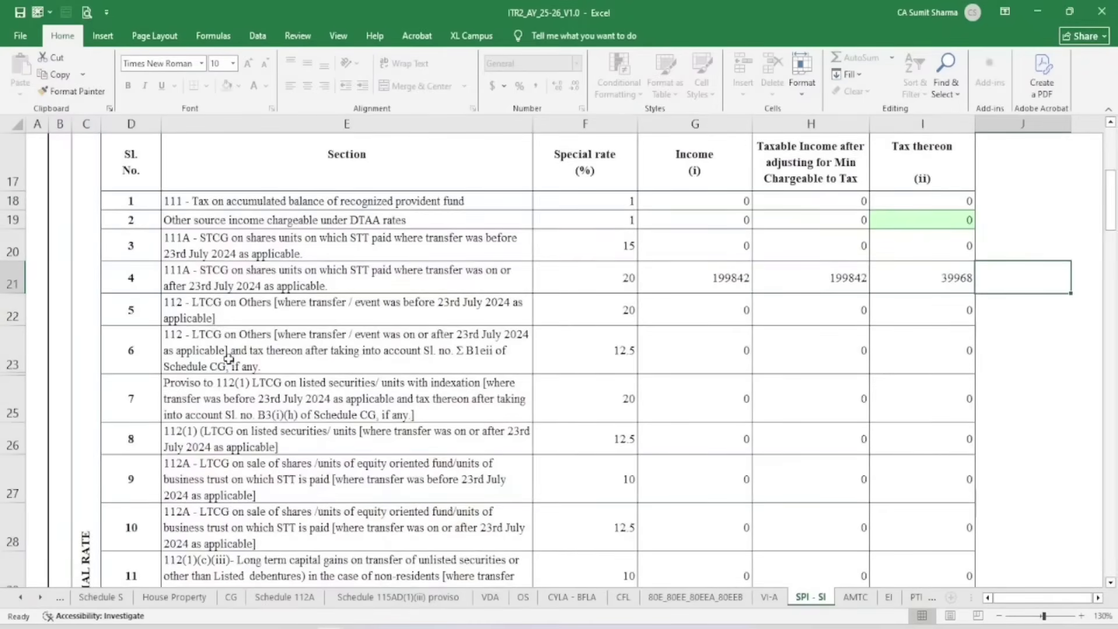
pyautogui.press('Left')
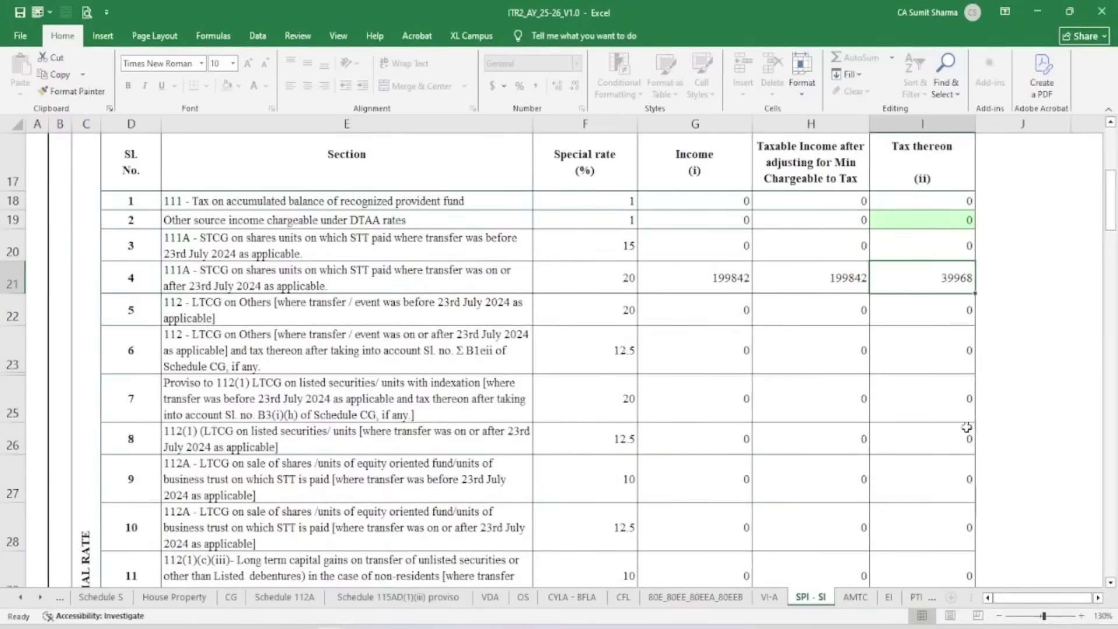
pyautogui.scroll(-6, 966, 427)
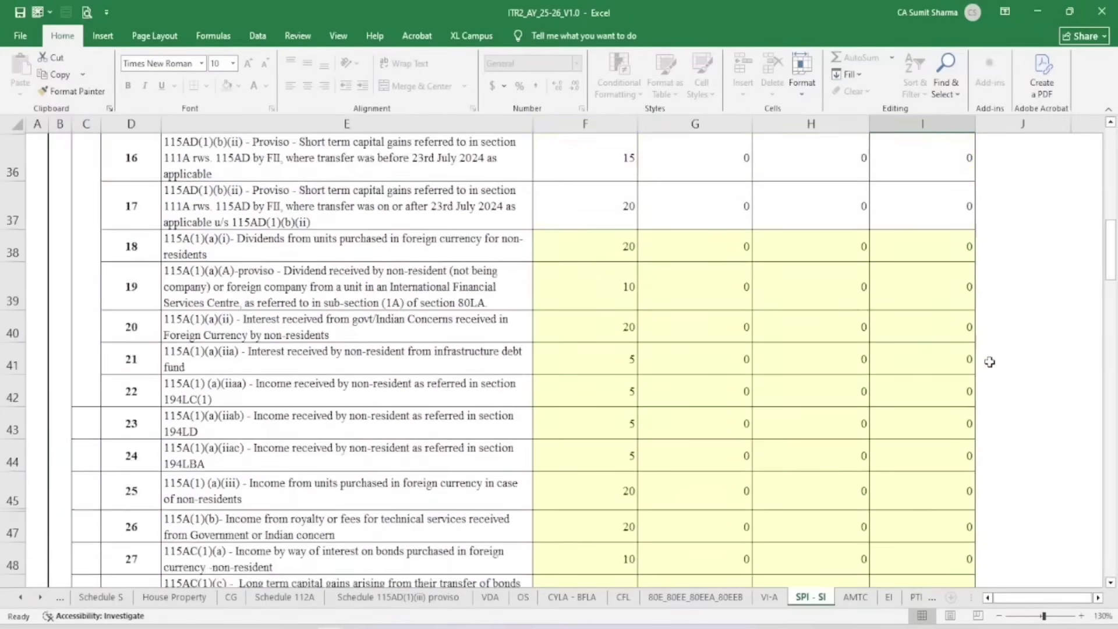
pyautogui.scroll(10, 990, 361)
# Validate the SPI - SI sheet and confirm the ok alert
pyautogui.click(1098, 598)
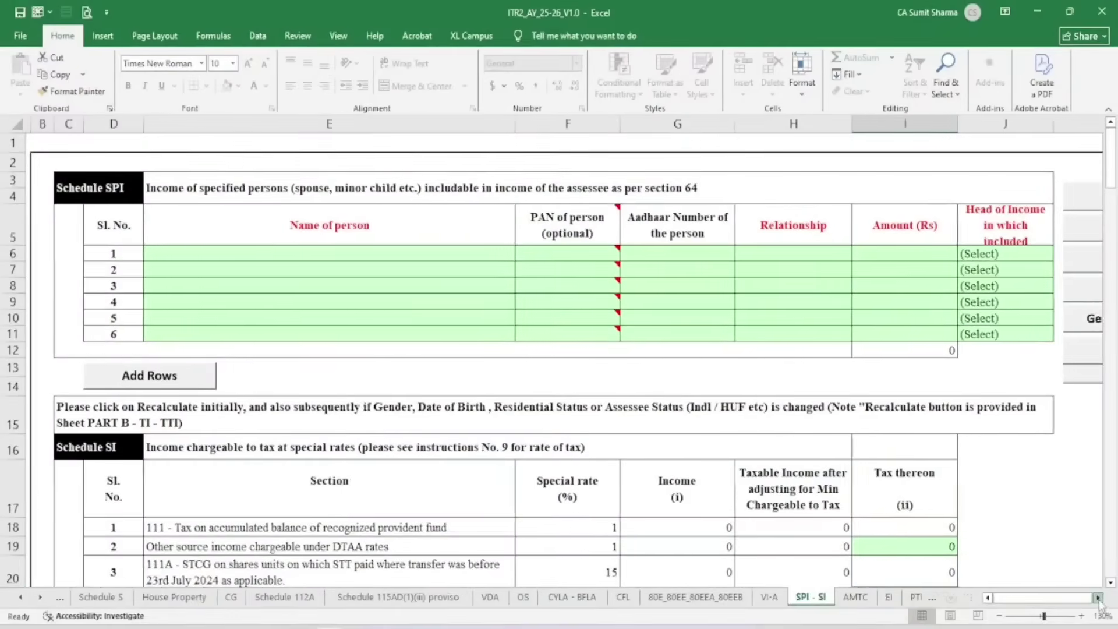
pyautogui.click(1097, 598)
pyautogui.click(1098, 598)
pyautogui.click(1028, 232)
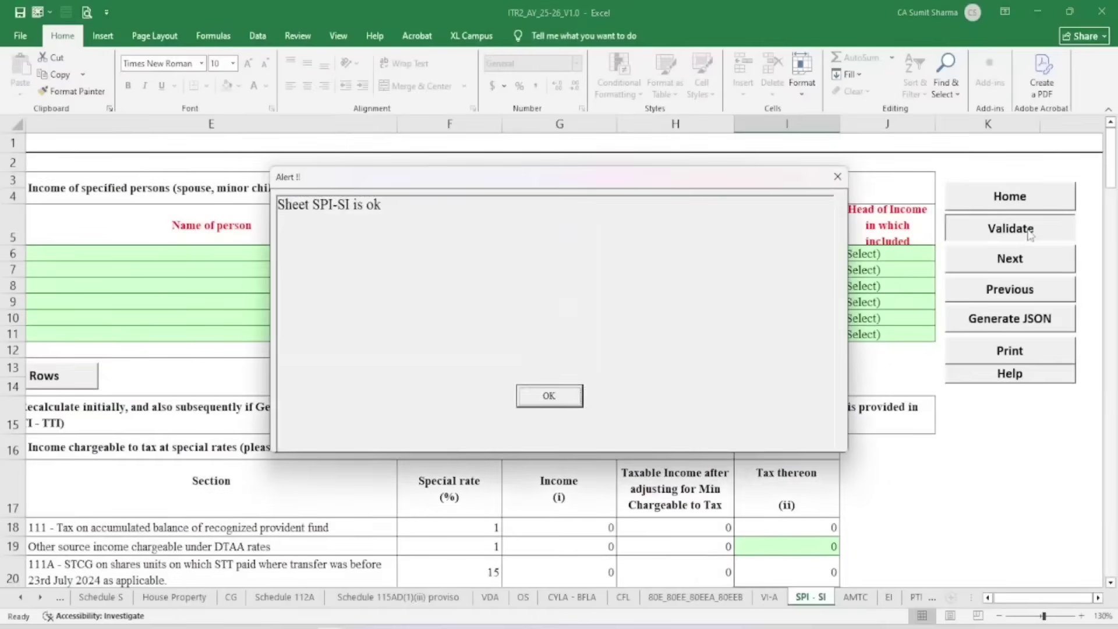
pyautogui.click(544, 397)
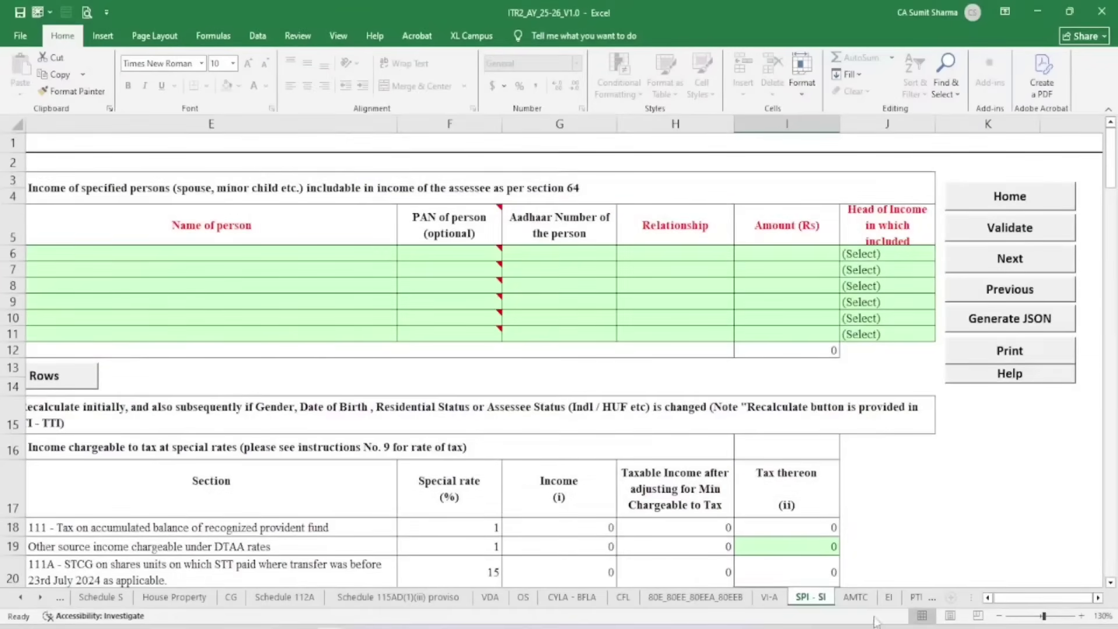
# Validate the AMTC sheet, then run EI validation, which lists missing mandatory fields
pyautogui.click(855, 597)
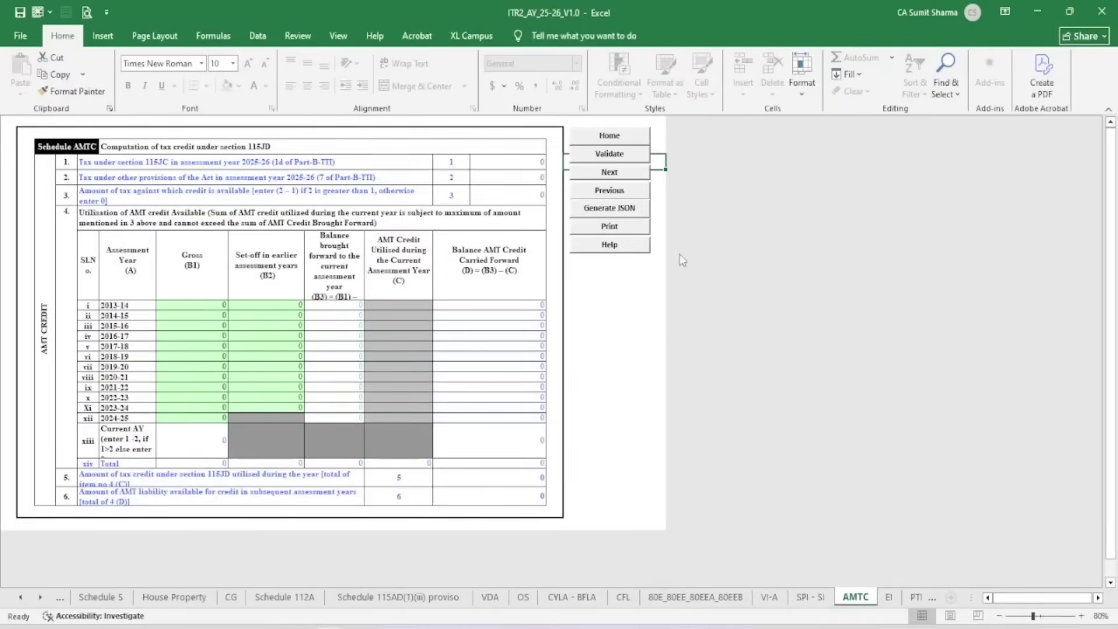
pyautogui.click(584, 159)
pyautogui.click(550, 396)
pyautogui.click(889, 597)
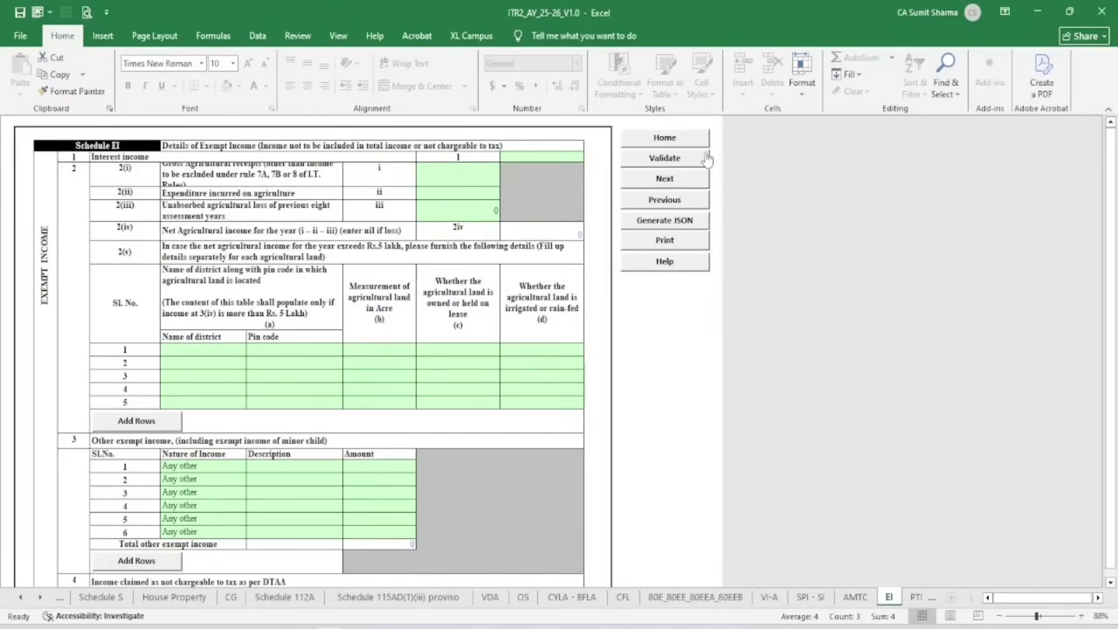
pyautogui.click(664, 158)
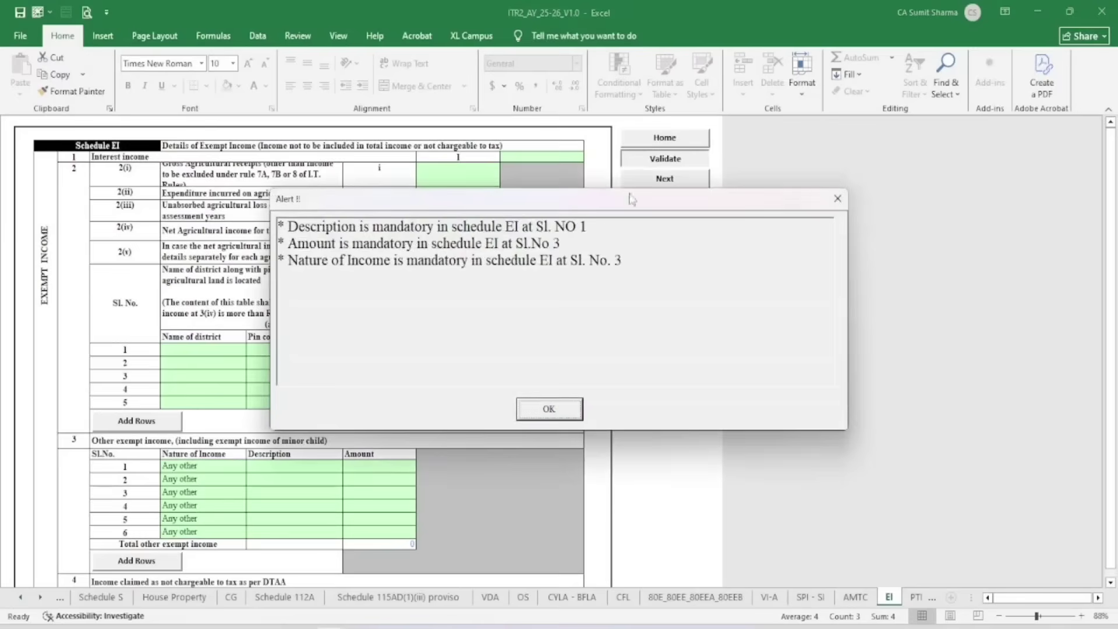
pyautogui.click(549, 415)
# Reset EI row 1 Nature of Income to (Select) and revalidate the EI sheet
pyautogui.click(227, 466)
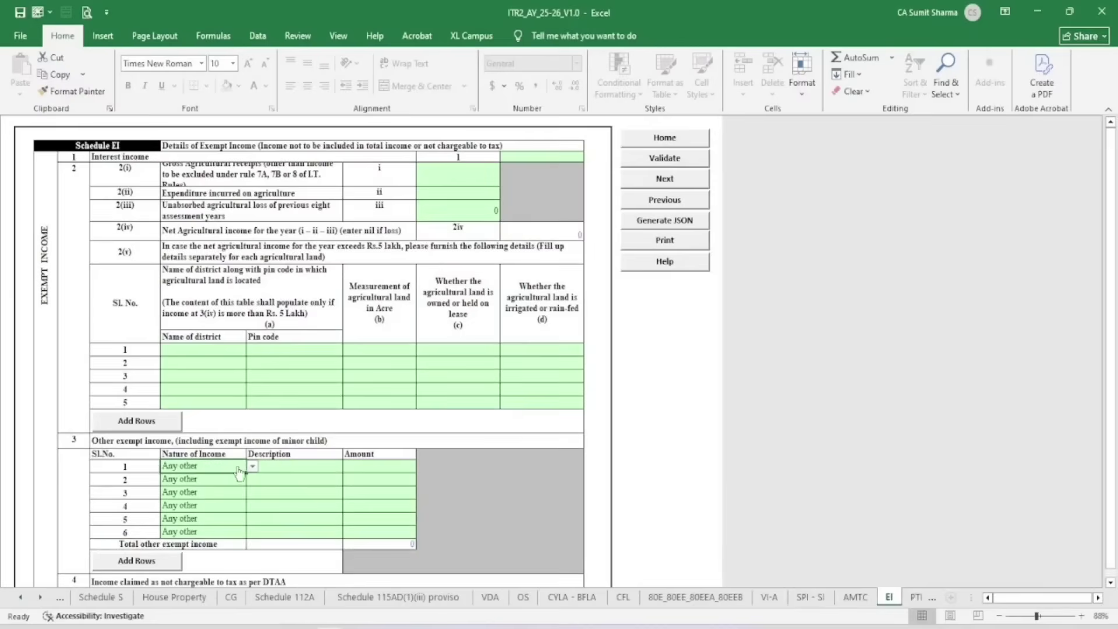
pyautogui.click(253, 466)
pyautogui.scroll(5, 249, 483)
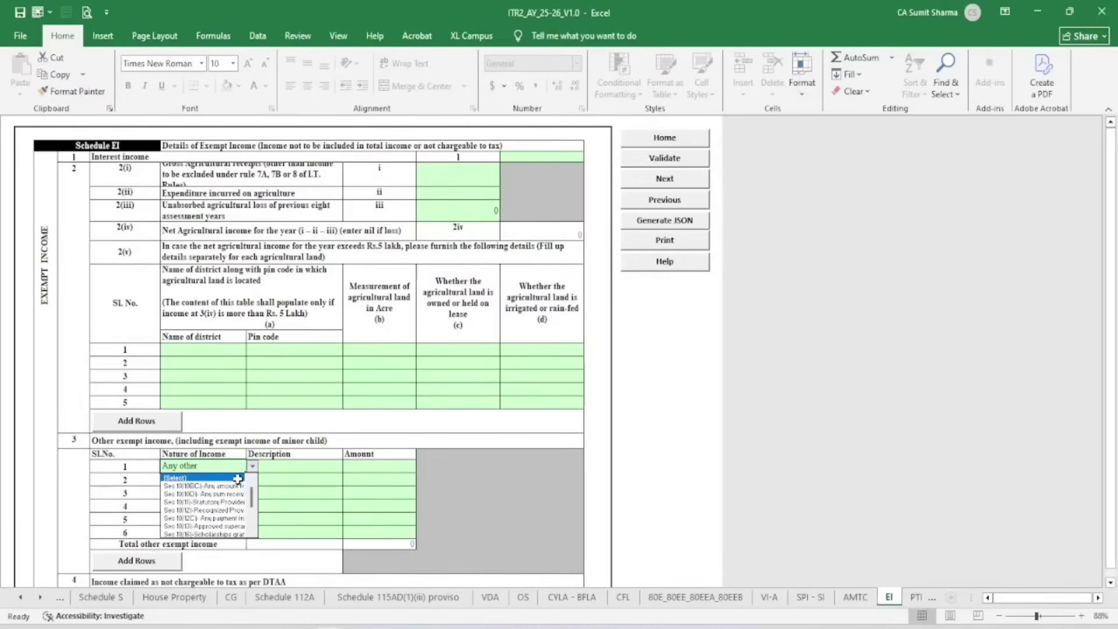
pyautogui.click(238, 478)
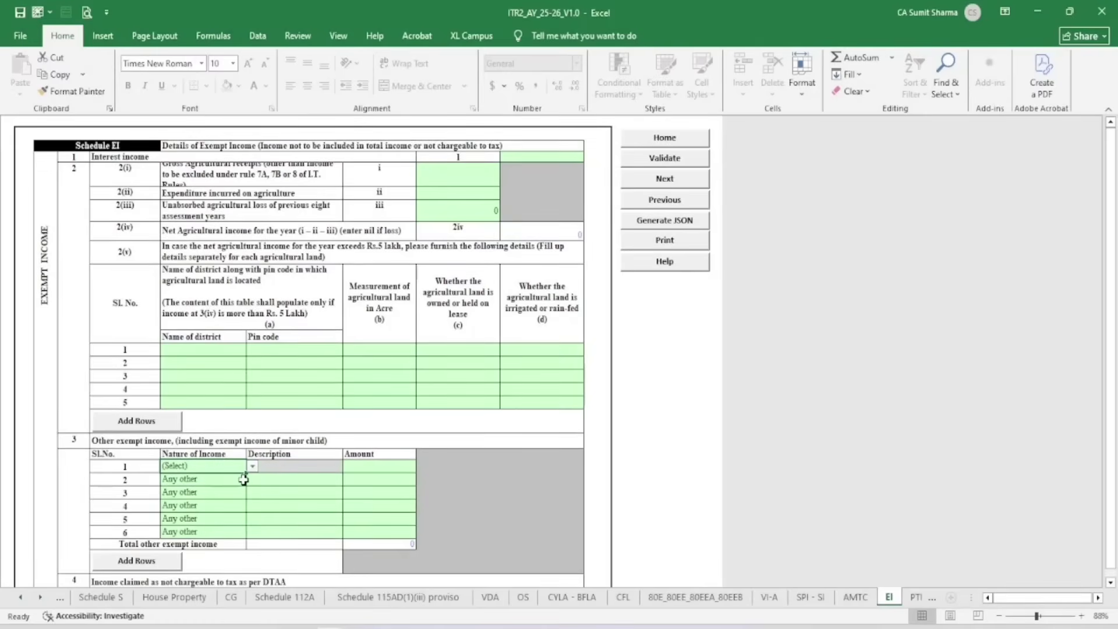
pyautogui.click(652, 164)
pyautogui.click(550, 396)
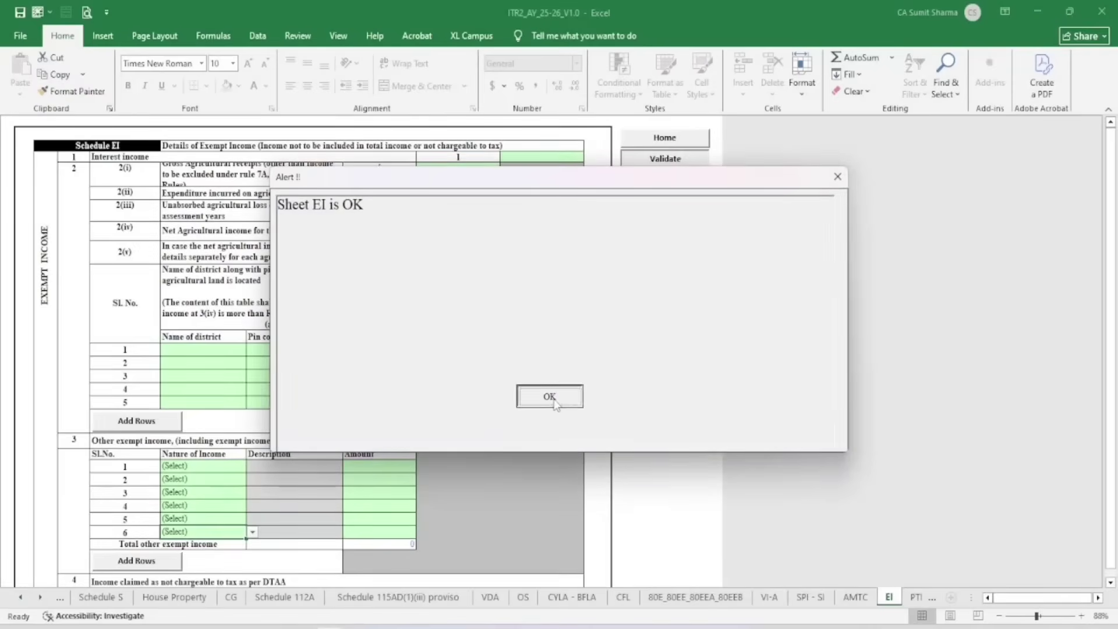
pyautogui.click(916, 598)
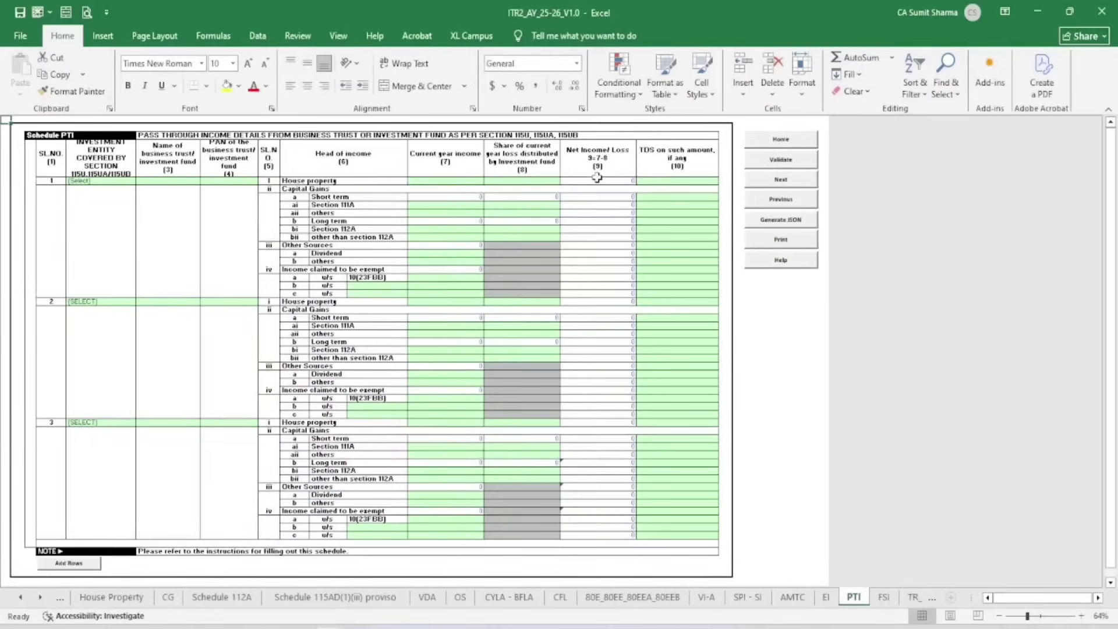
# Validate the PTI, FSI and TR_FA schedules, dismissing each validation alert
pyautogui.click(802, 163)
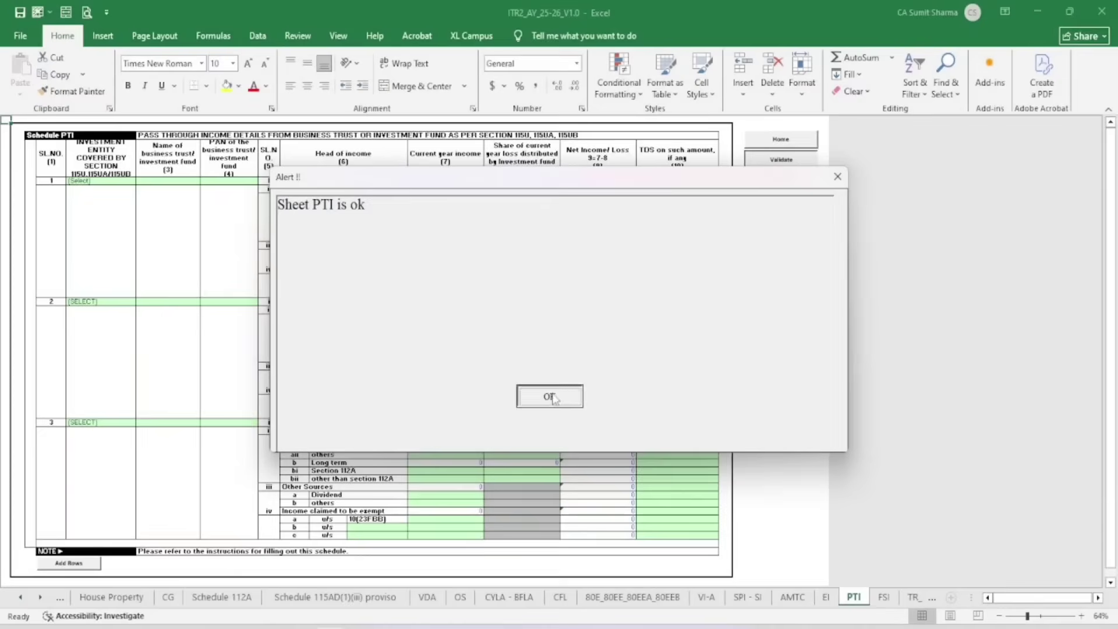
pyautogui.click(549, 396)
pyautogui.click(883, 597)
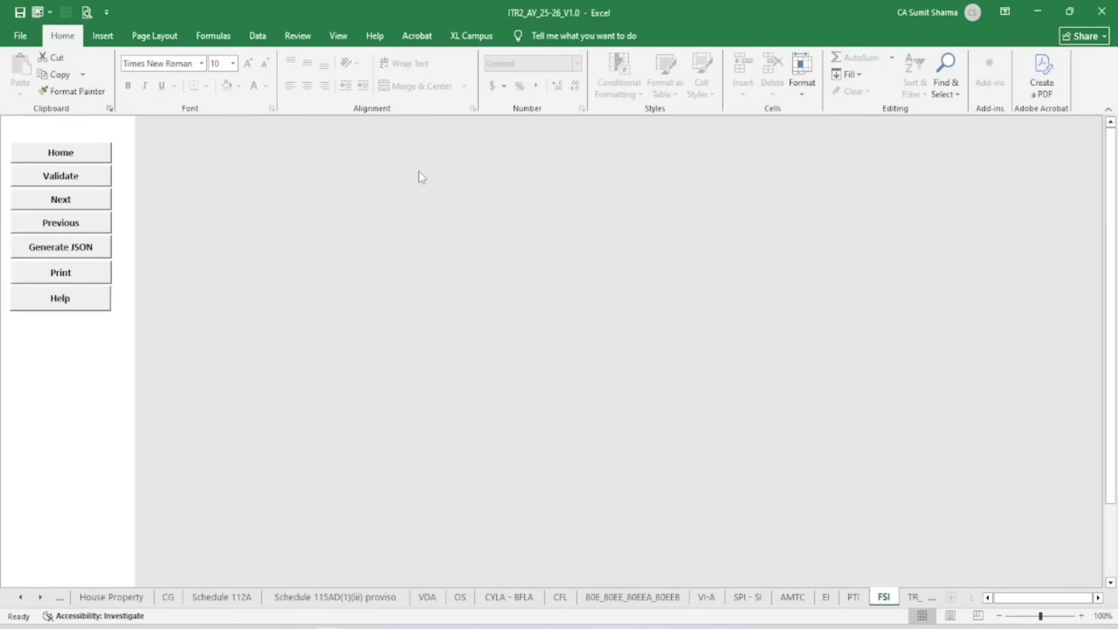
pyautogui.click(70, 177)
pyautogui.click(549, 396)
pyautogui.click(912, 596)
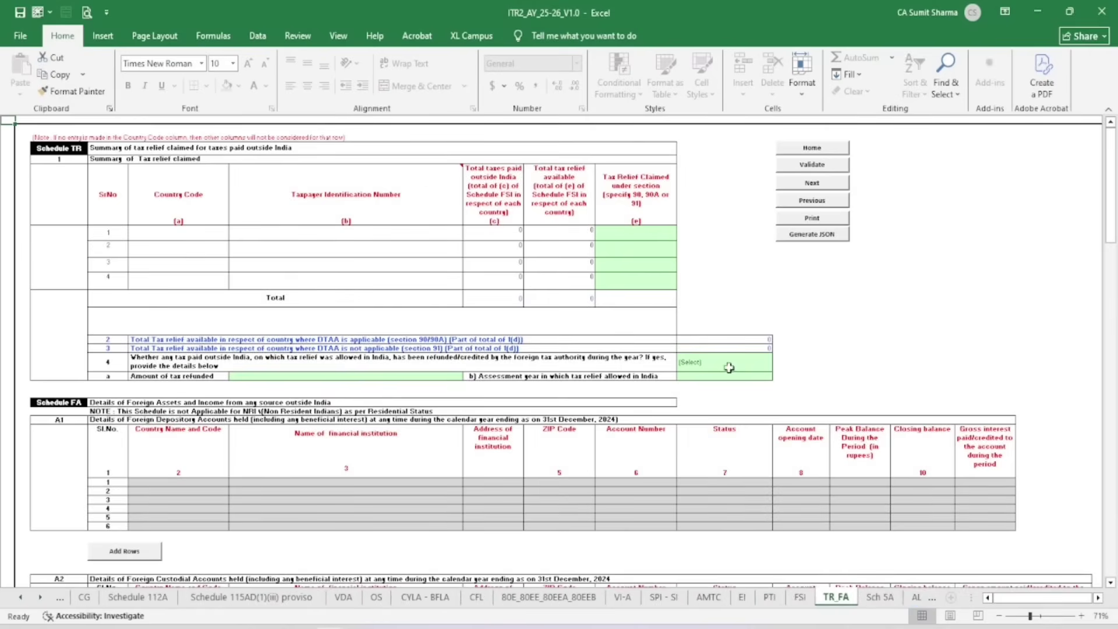
pyautogui.moveTo(410, 186)
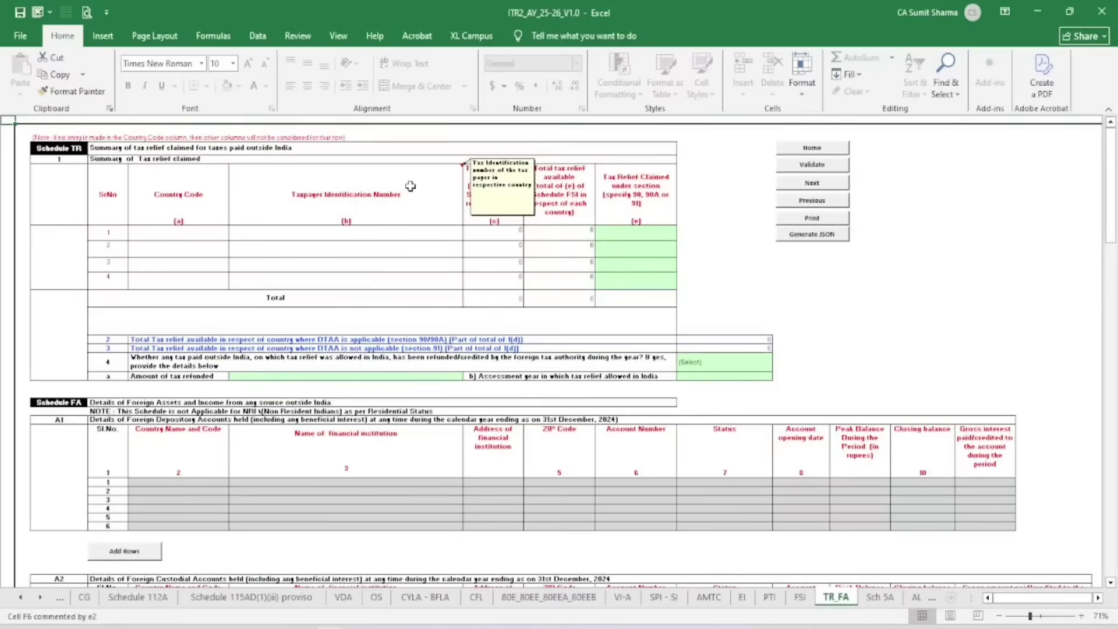
pyautogui.click(812, 166)
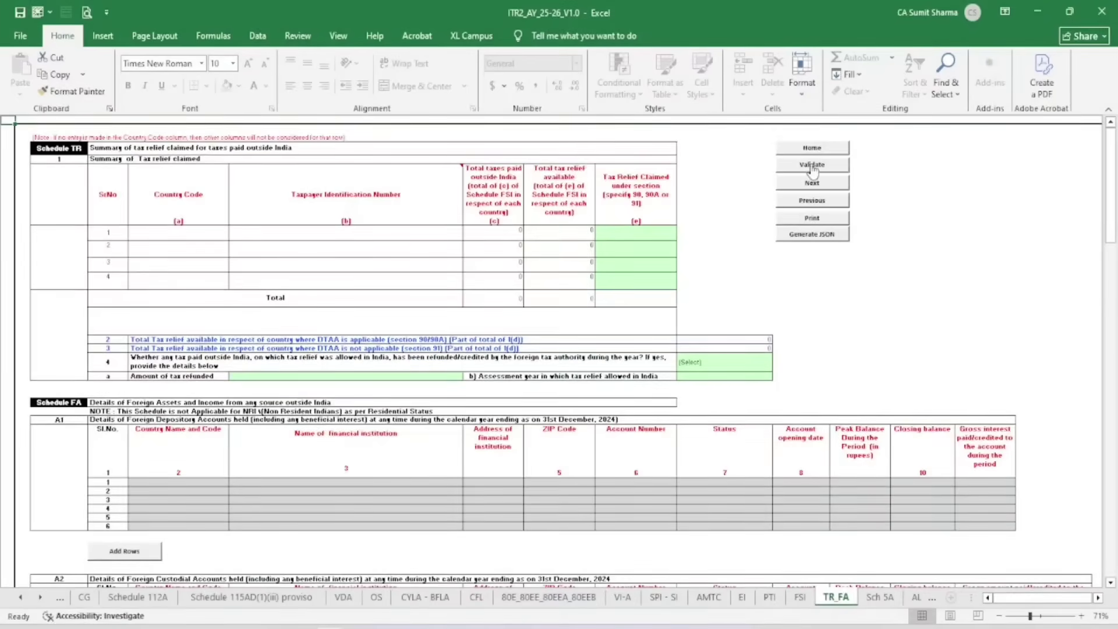
pyautogui.click(547, 396)
# Validate Schedules 5A and AL, dismissing each validation alert
pyautogui.click(880, 598)
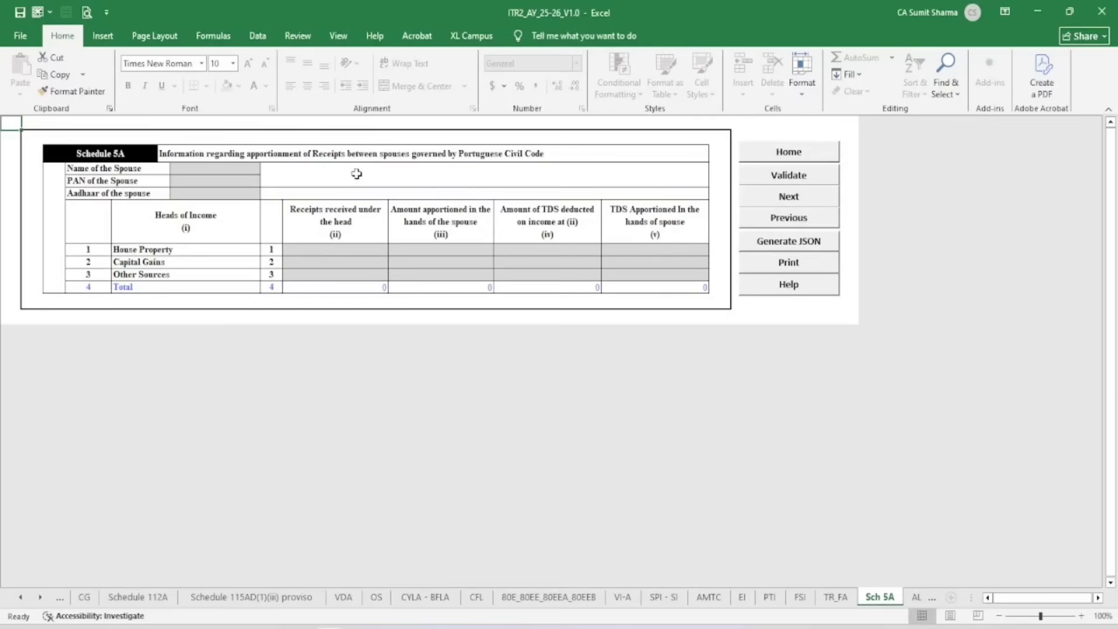
pyautogui.click(792, 177)
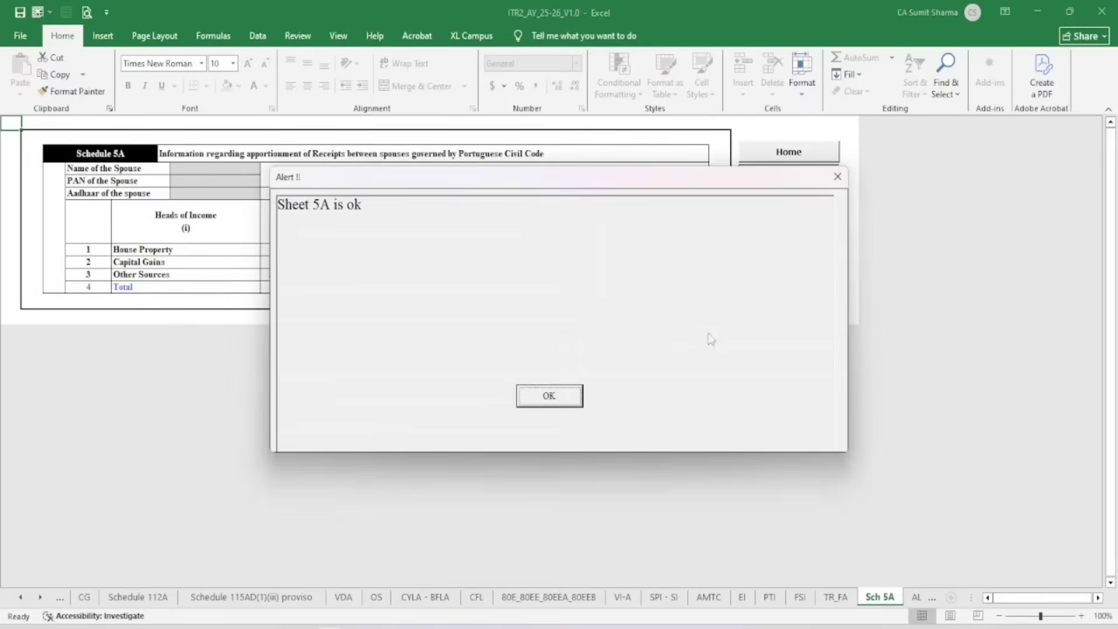
pyautogui.click(549, 398)
pyautogui.click(931, 598)
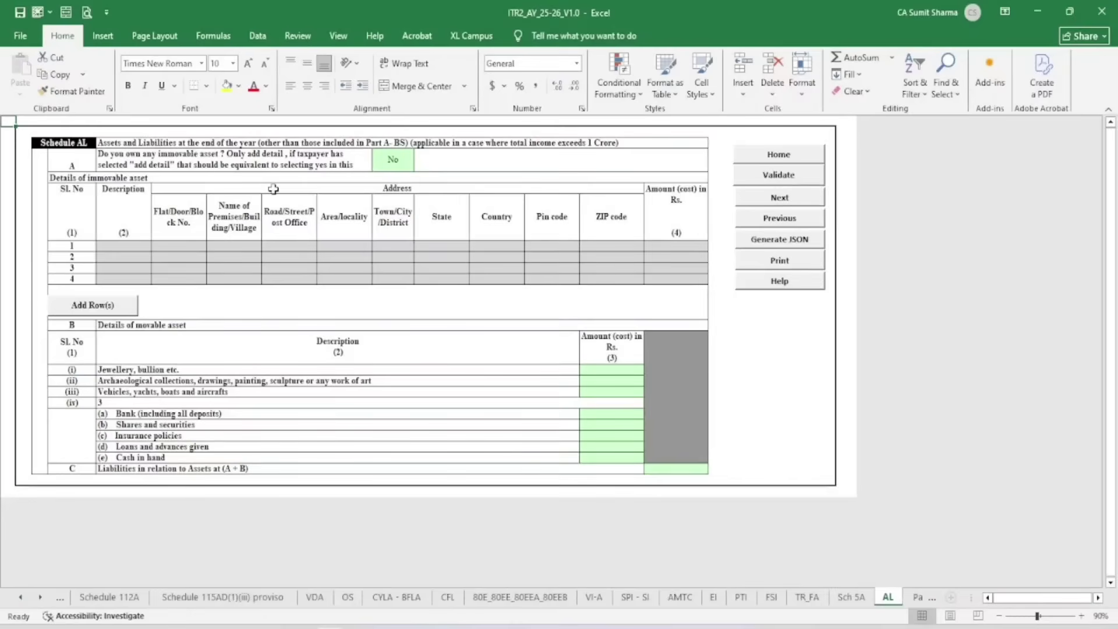
pyautogui.click(778, 175)
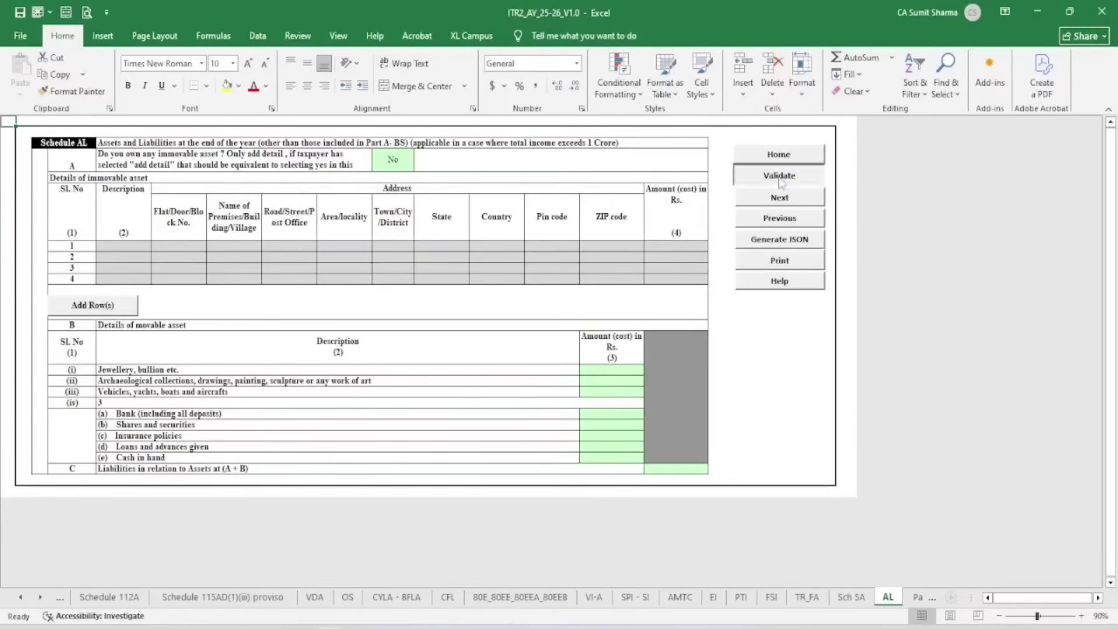
pyautogui.click(568, 395)
pyautogui.click(917, 598)
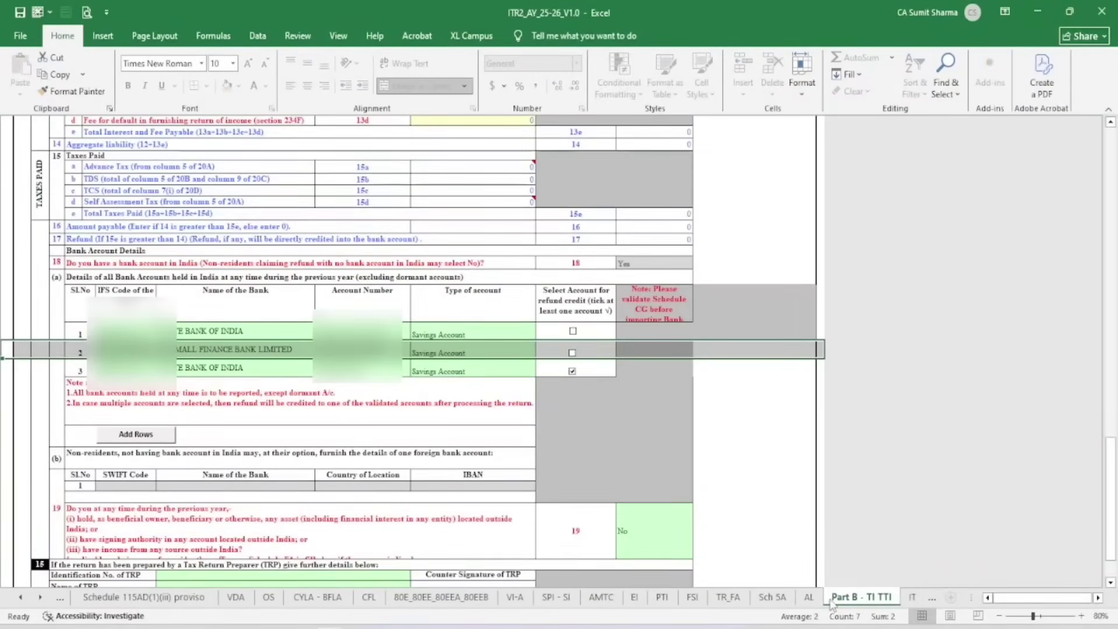
# Review the income figures, including short-term gains 199842 and other sources 18428
pyautogui.scroll(15, 756, 353)
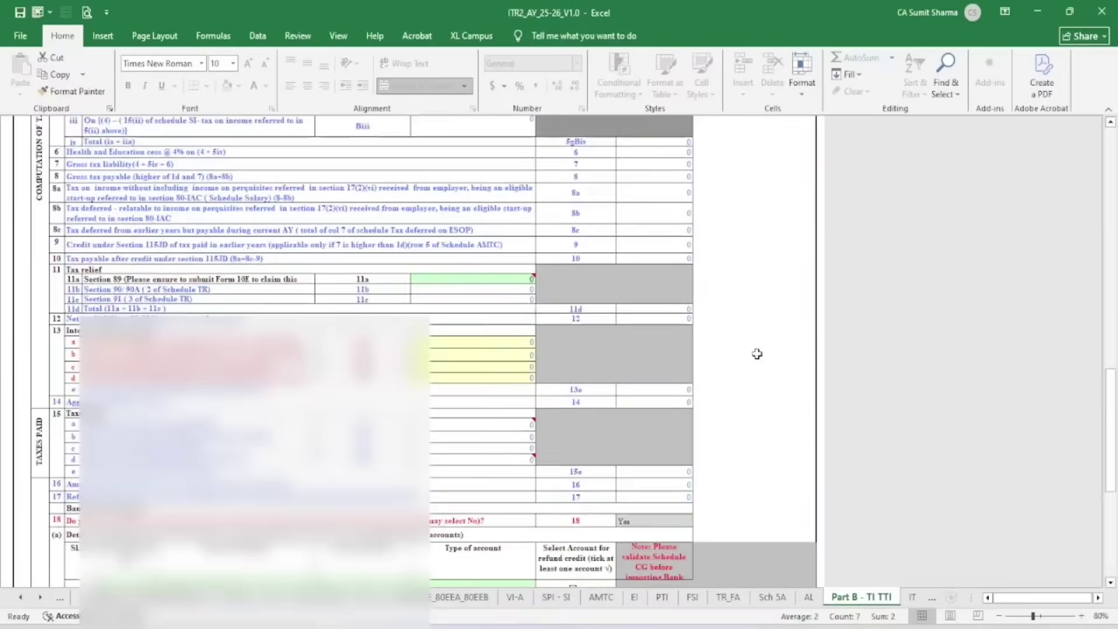
pyautogui.scroll(15, 756, 353)
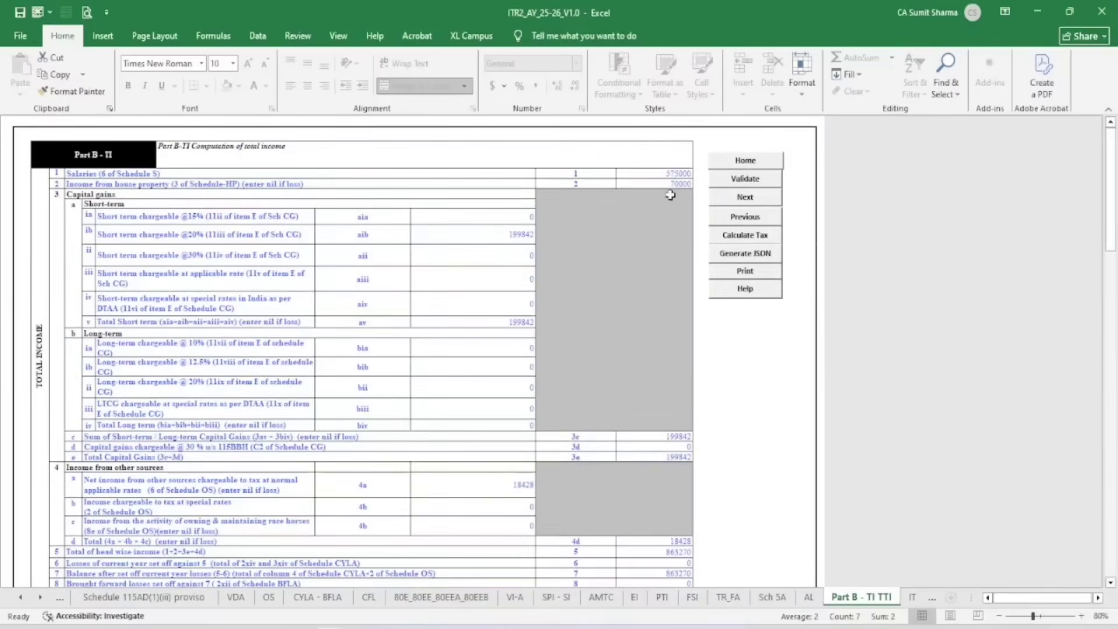
pyautogui.click(677, 175)
pyautogui.click(677, 183)
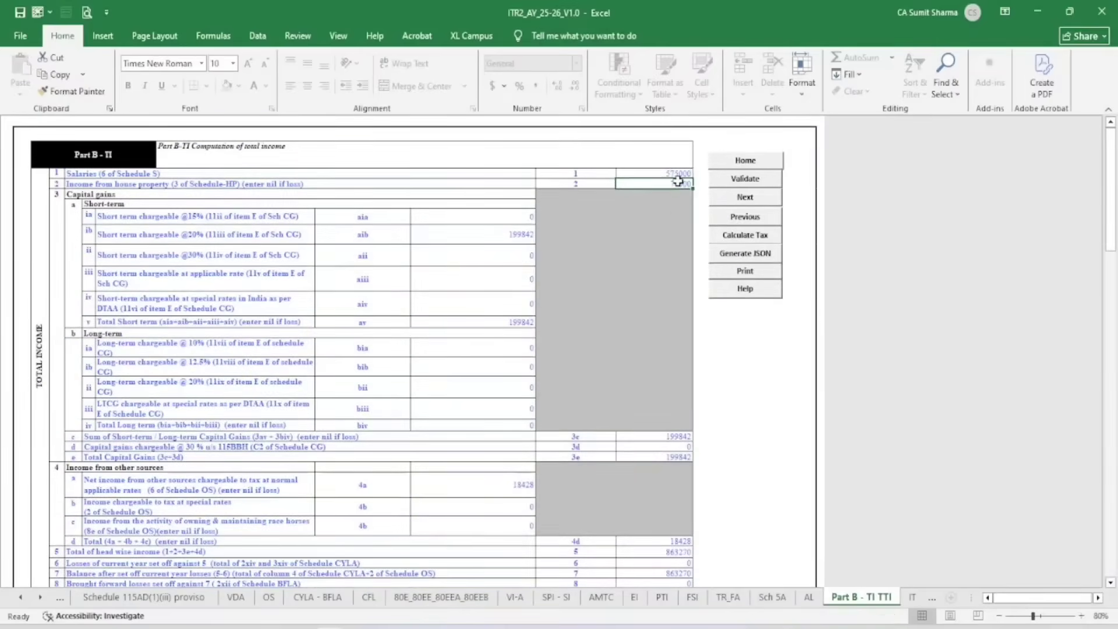
pyautogui.click(509, 234)
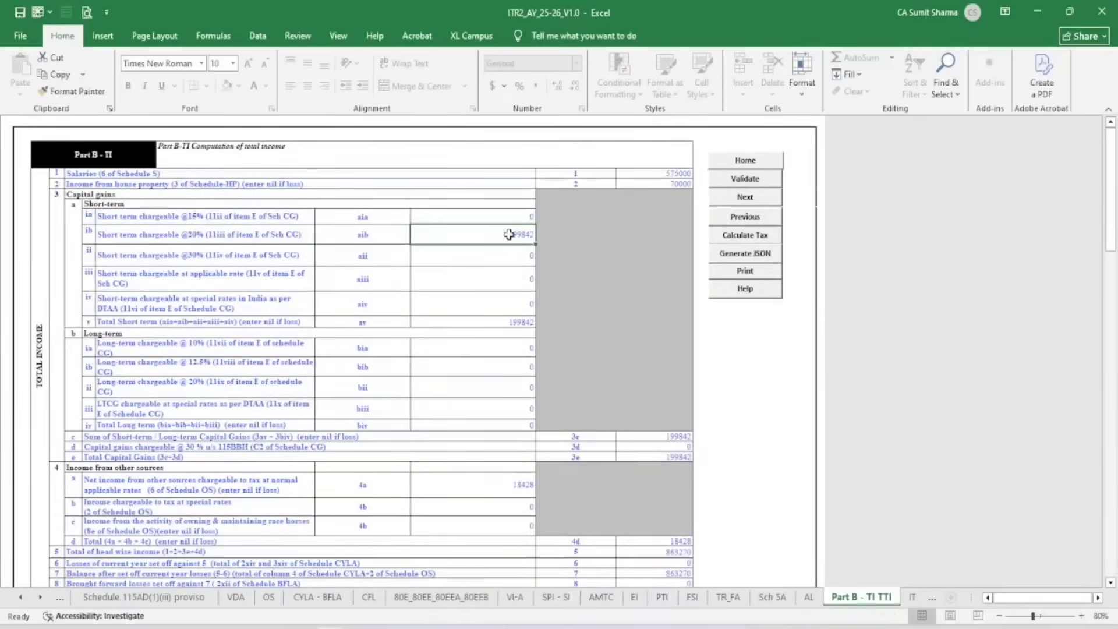
pyautogui.scroll(-3, 513, 326)
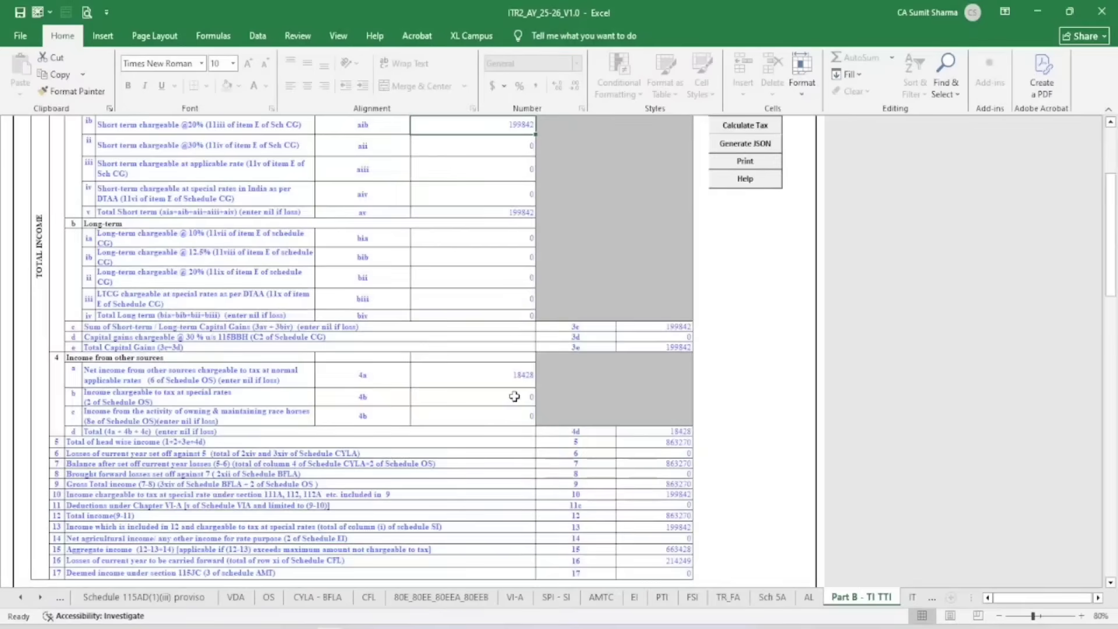
pyautogui.click(513, 377)
# Check the bank account rows, then run validation on Part B - TI TTI
pyautogui.scroll(-5, 629, 303)
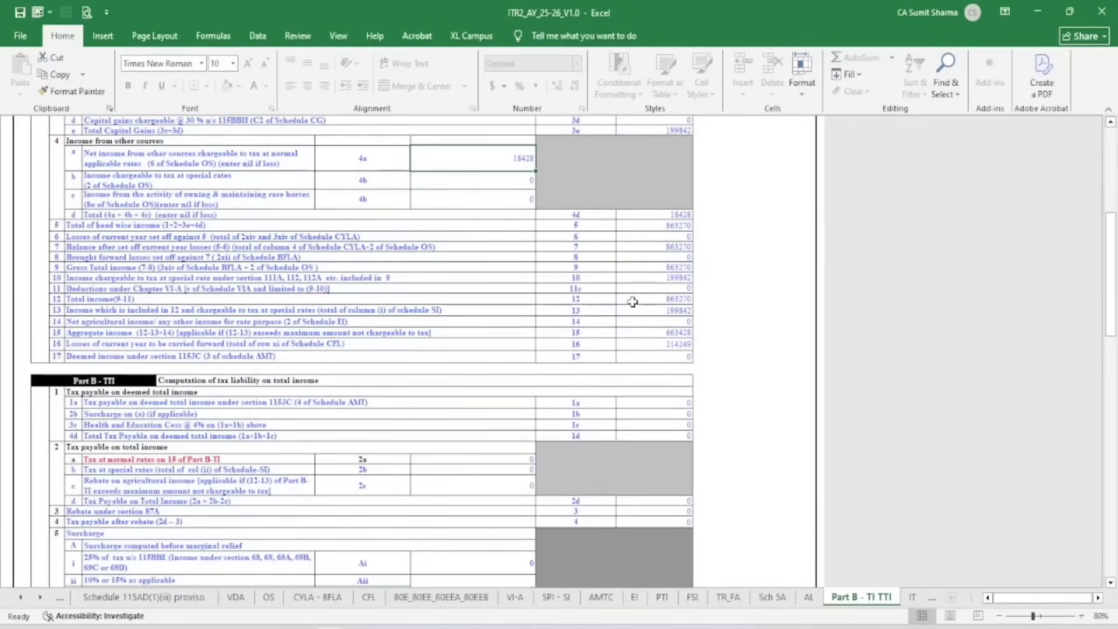
pyautogui.scroll(-20, 632, 302)
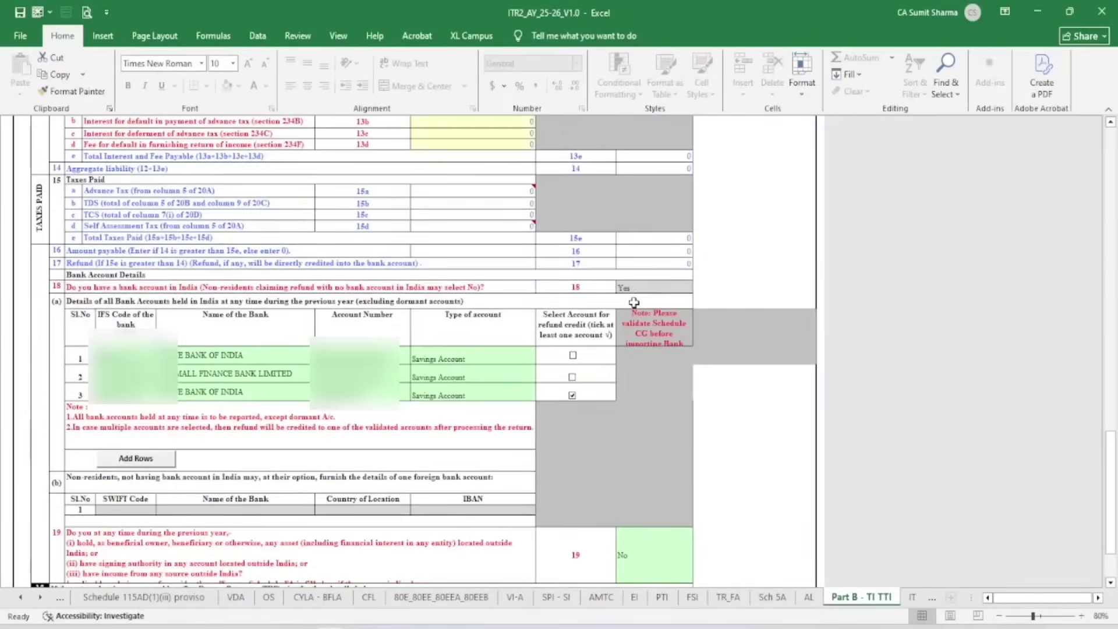
pyautogui.scroll(-1, 633, 302)
pyautogui.moveTo(133, 320); pyautogui.dragTo(535, 358)
pyautogui.click(661, 378)
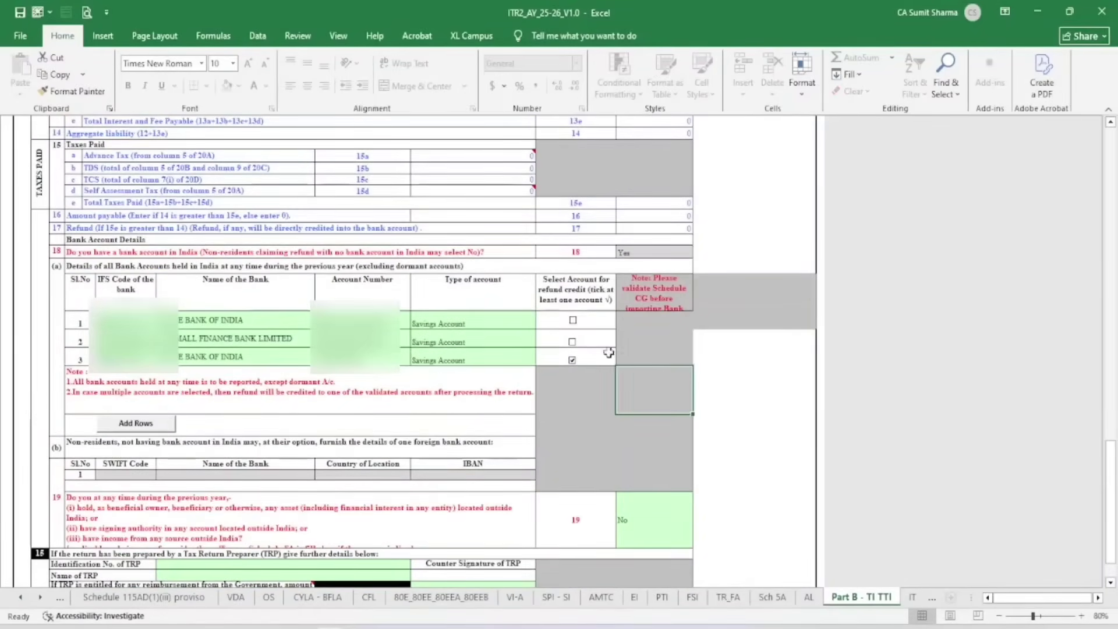
pyautogui.scroll(-3, 590, 300)
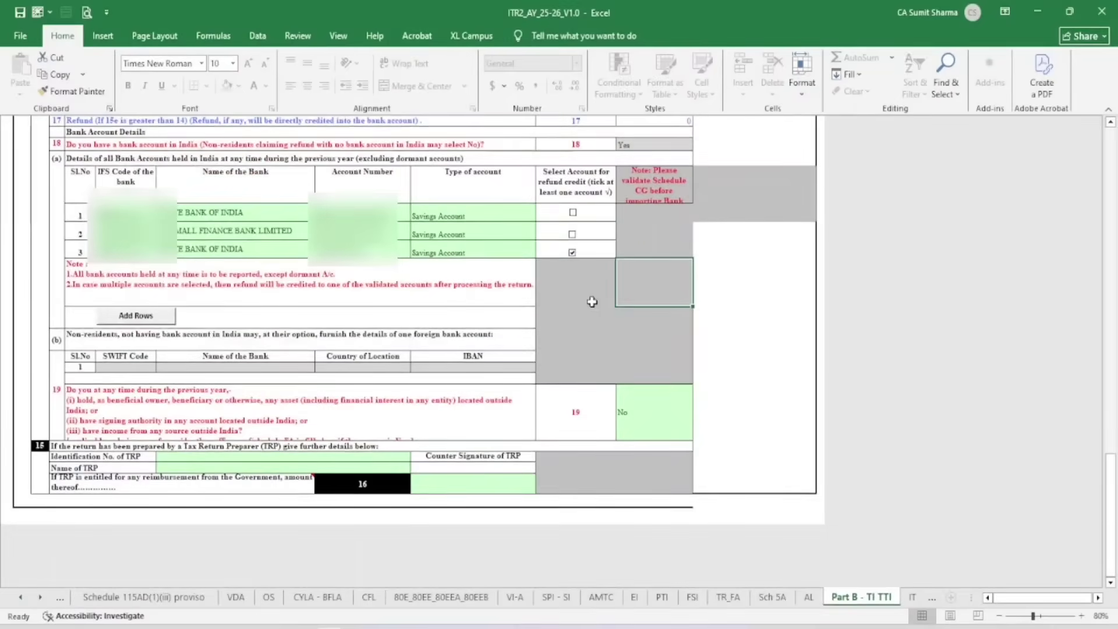
pyautogui.scroll(15, 1043, 243)
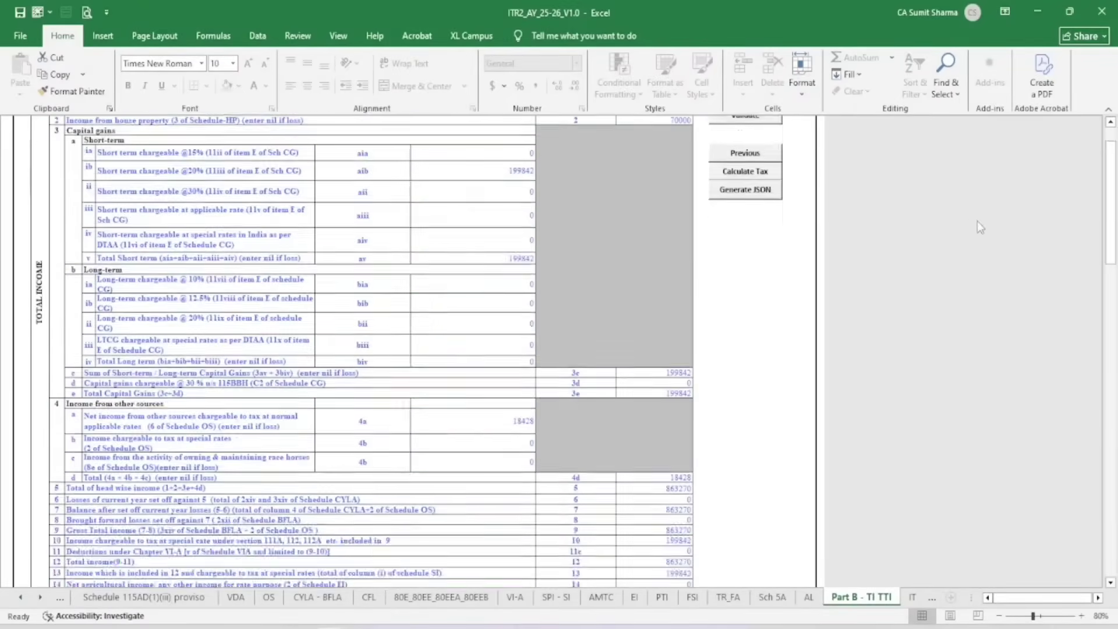
pyautogui.scroll(2, 977, 222)
pyautogui.click(744, 172)
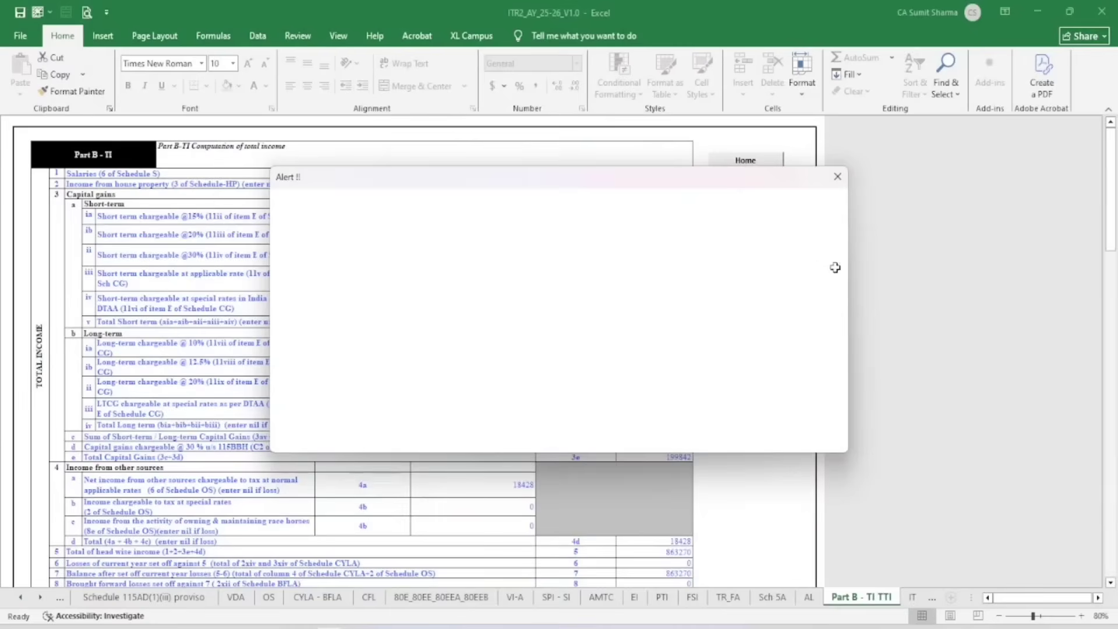
# Calculate tax on Part B - TI TTI and check the amount payable of 43640
pyautogui.click(838, 177)
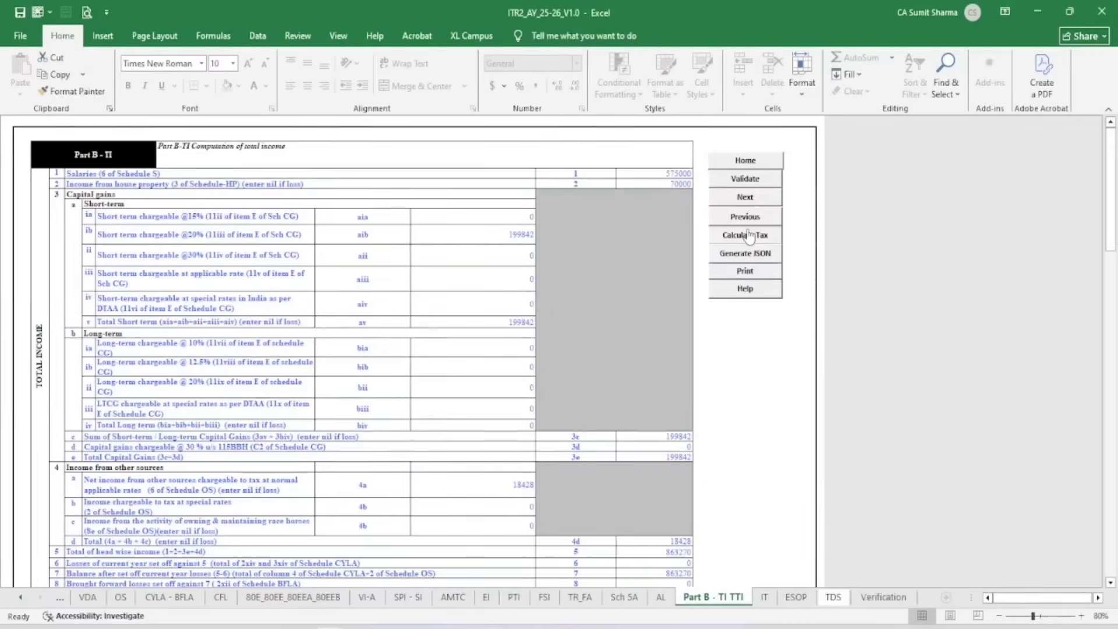
pyautogui.click(745, 234)
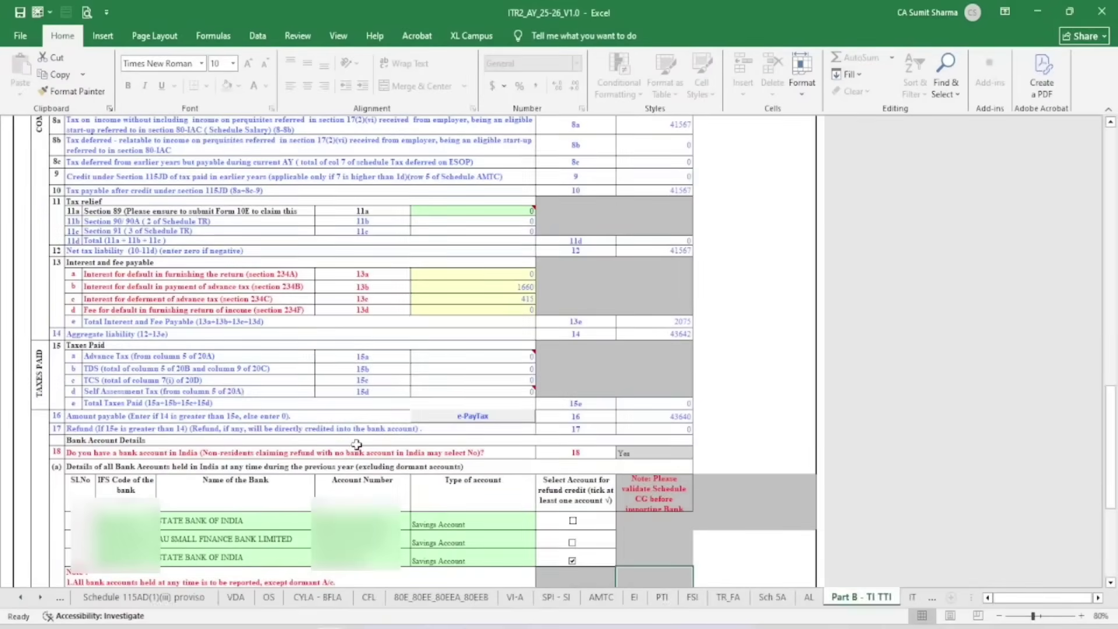
pyautogui.click(145, 416)
pyautogui.click(674, 417)
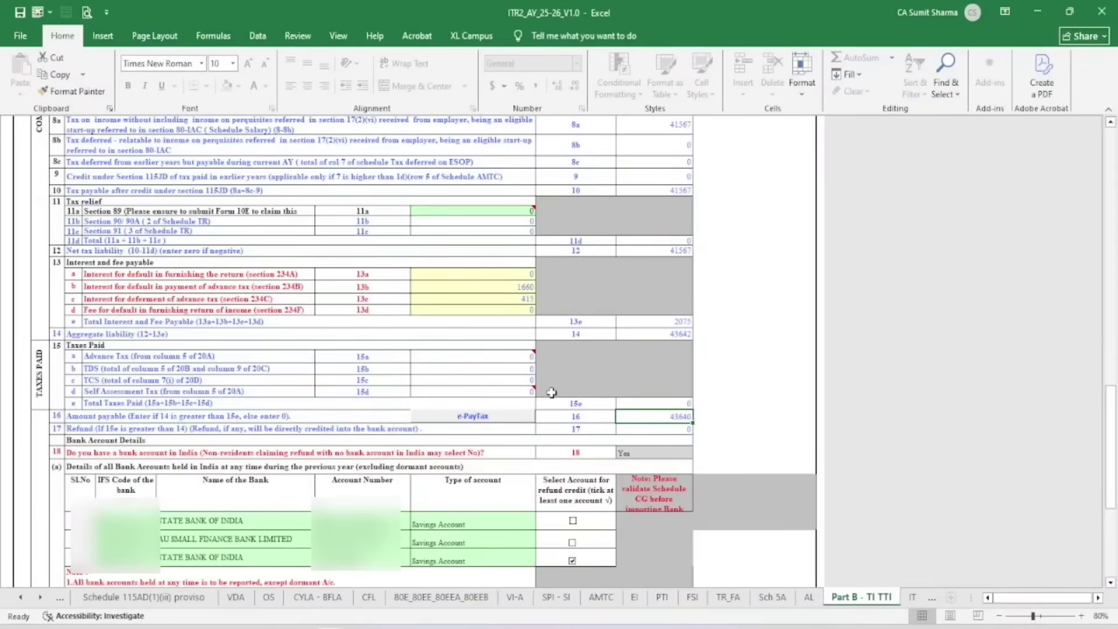
pyautogui.scroll(-6, 551, 392)
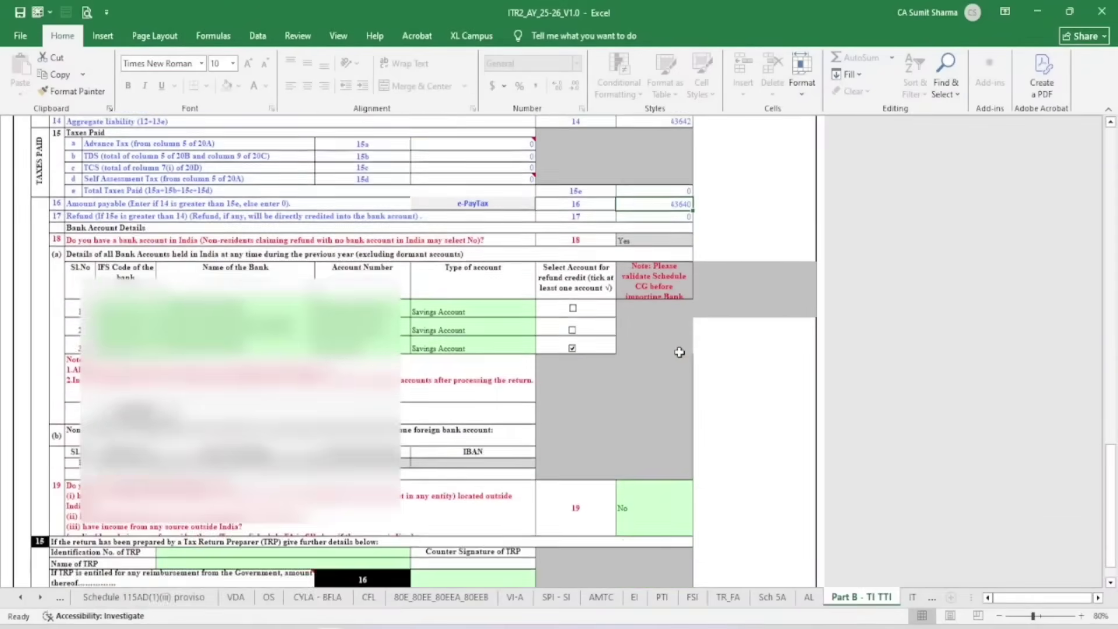
pyautogui.scroll(15, 679, 352)
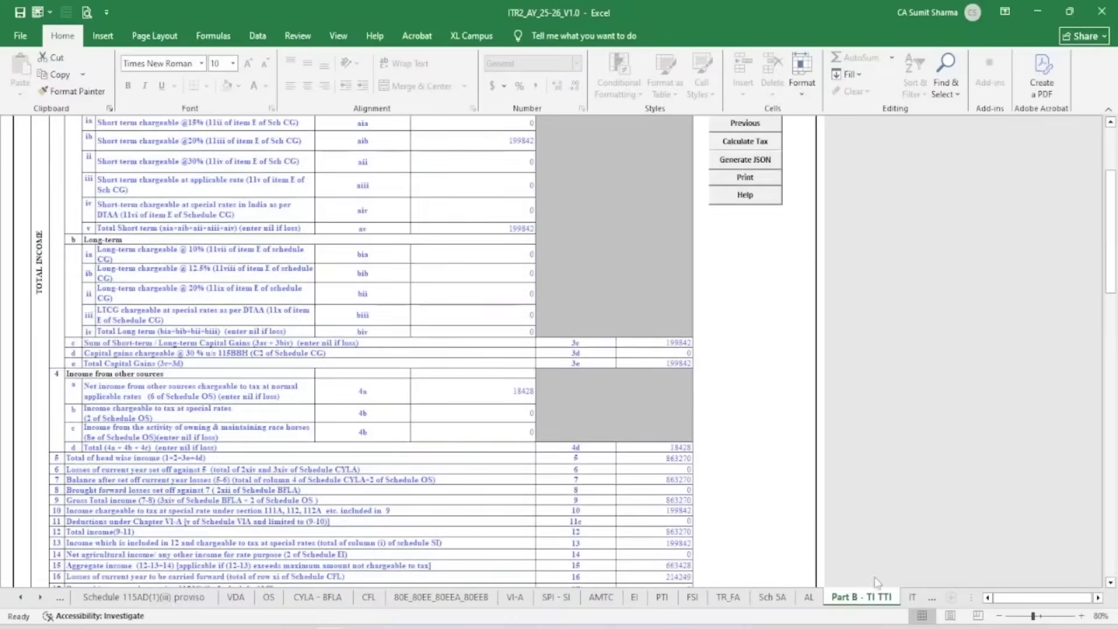
pyautogui.click(912, 596)
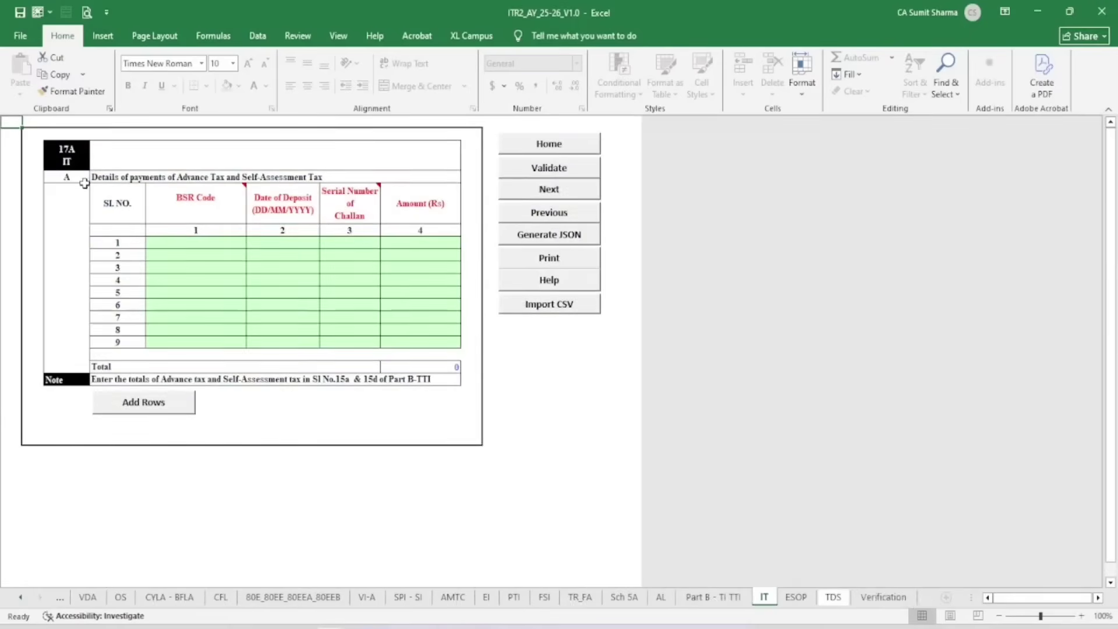
# Look over the empty IT, ESOP and TDS schedules, including the TDS 3 table
pyautogui.click(202, 244)
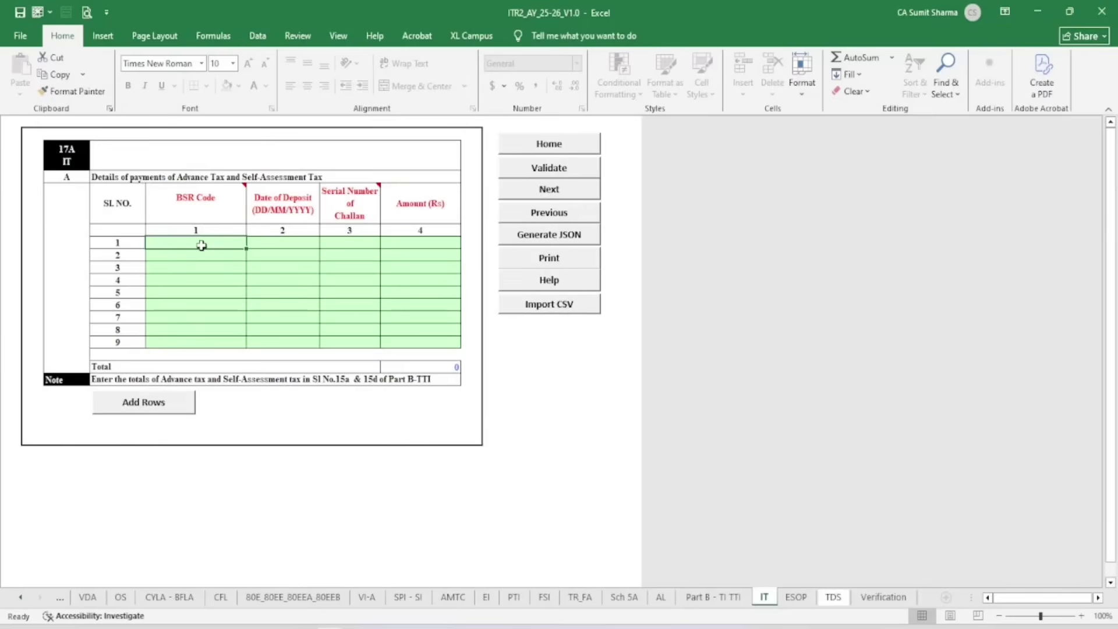
pyautogui.click(796, 596)
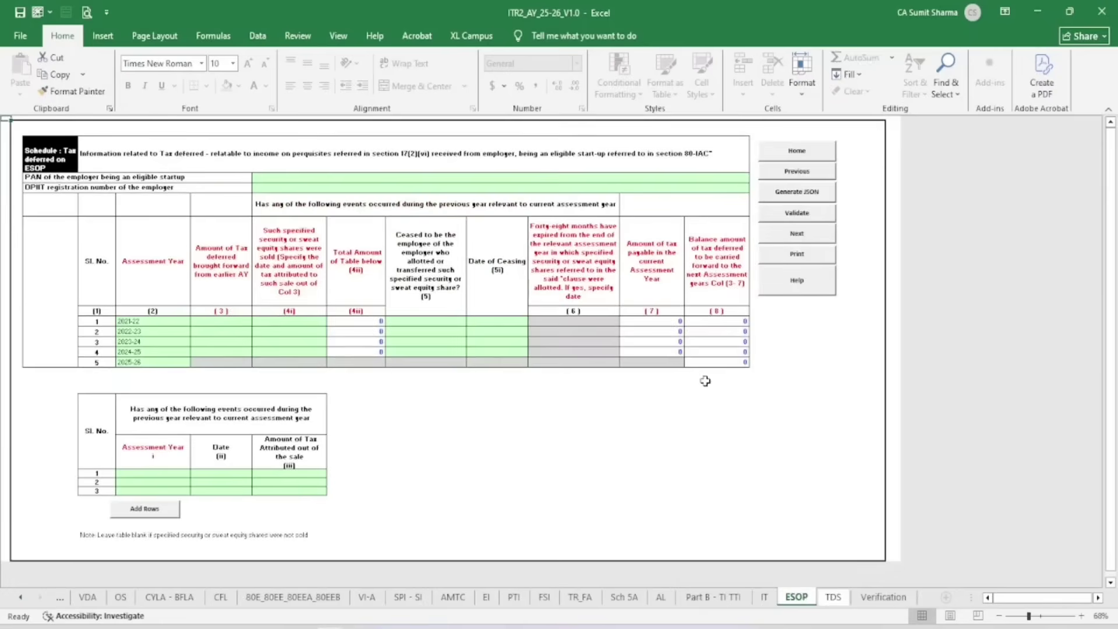
pyautogui.click(833, 597)
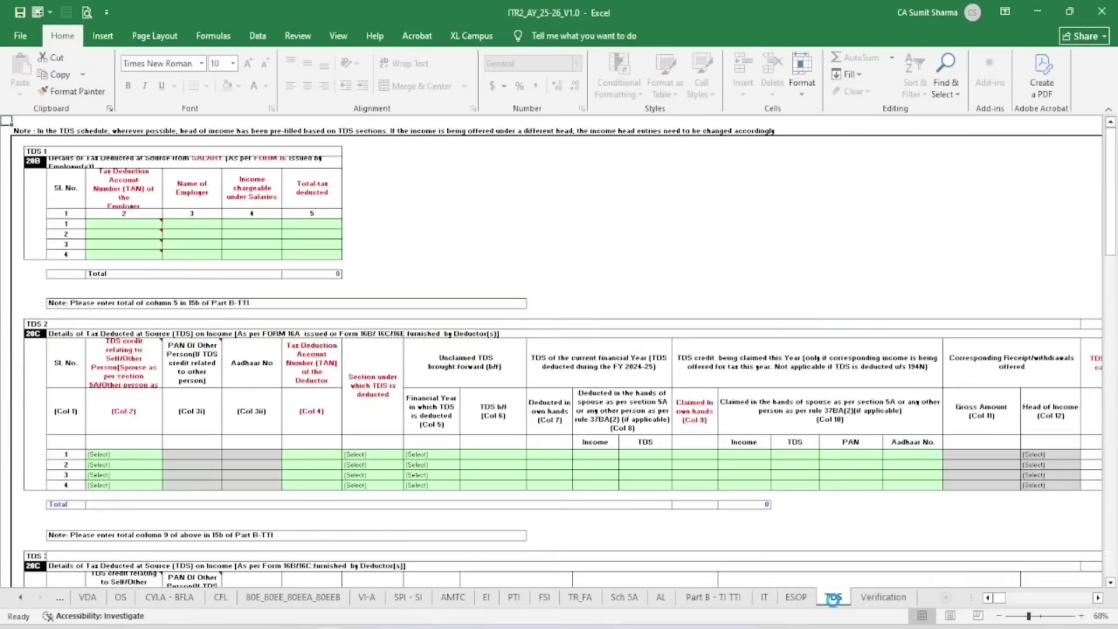
pyautogui.click(556, 402)
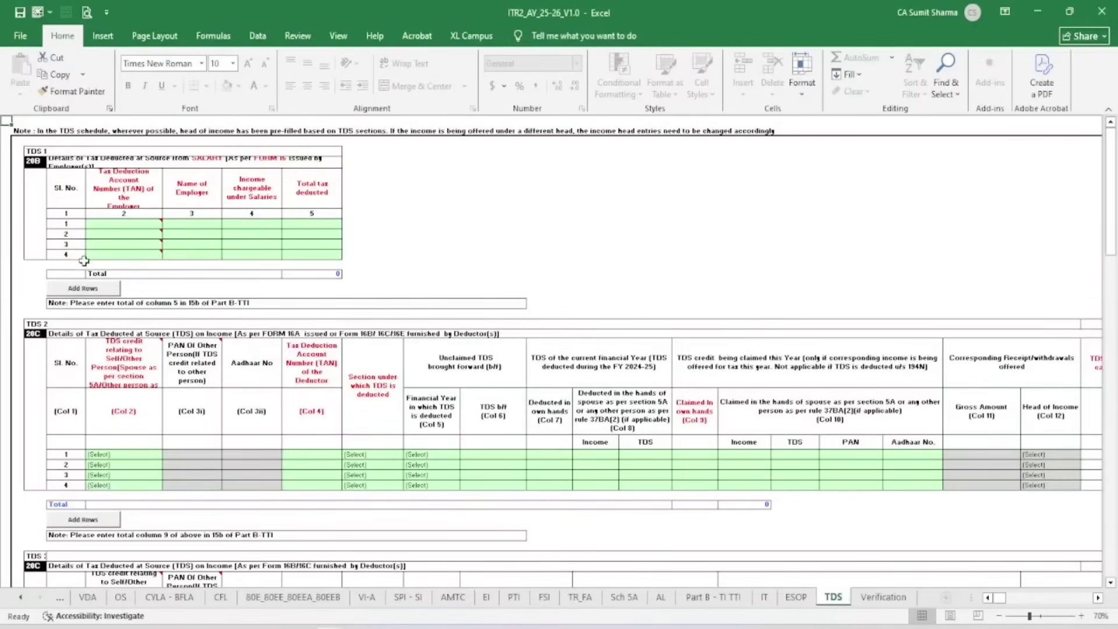
pyautogui.scroll(-5, 131, 411)
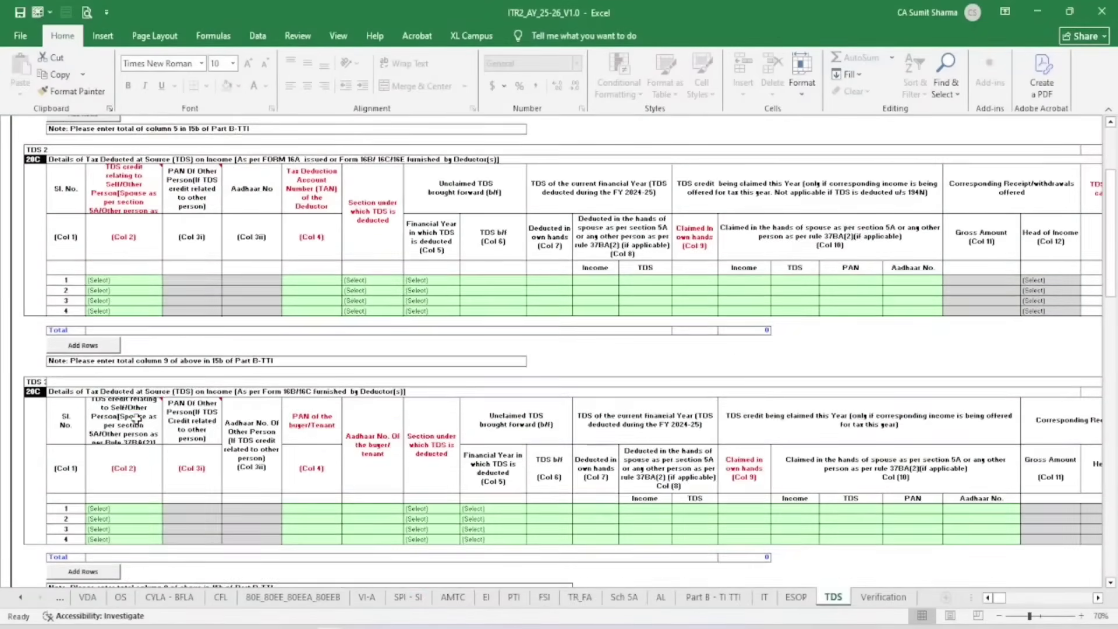
pyautogui.click(133, 392)
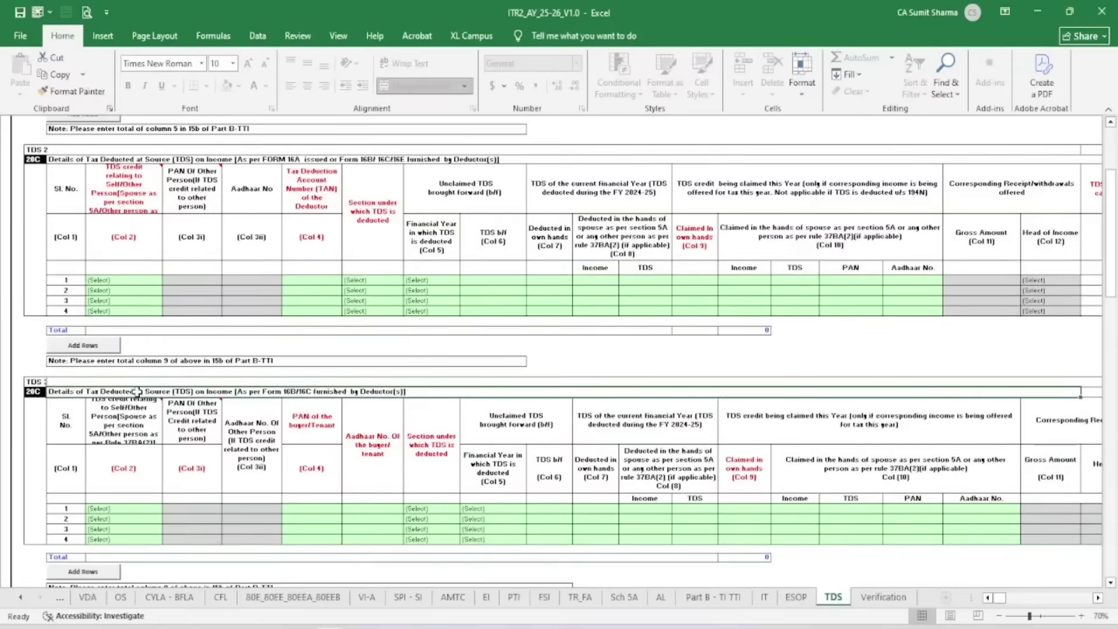
pyautogui.scroll(-5, 201, 438)
pyautogui.scroll(8, 200, 438)
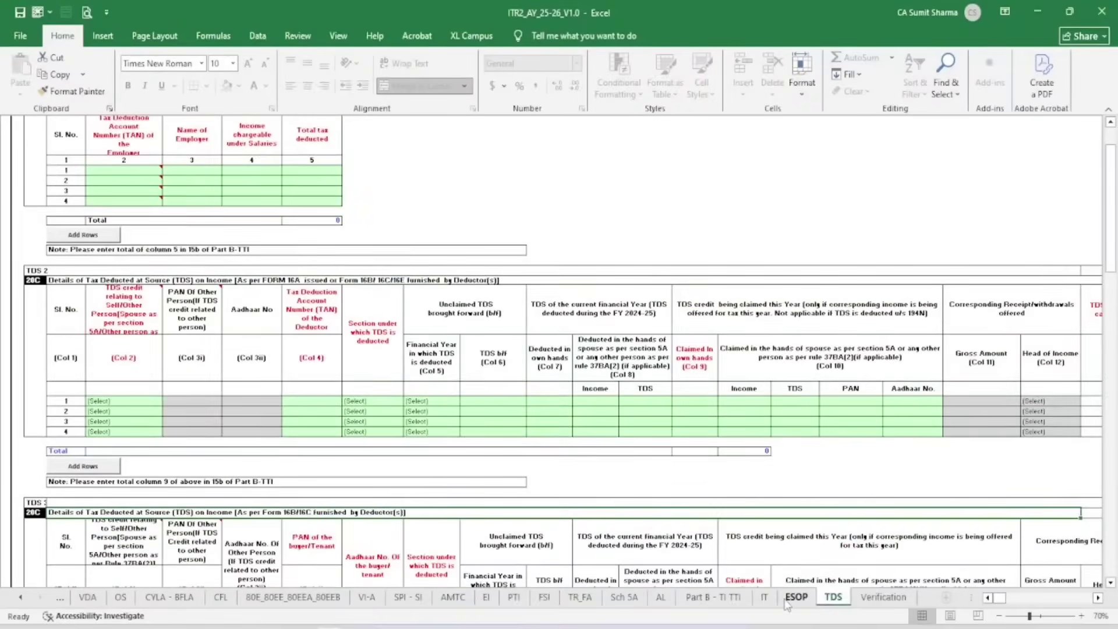
pyautogui.click(763, 596)
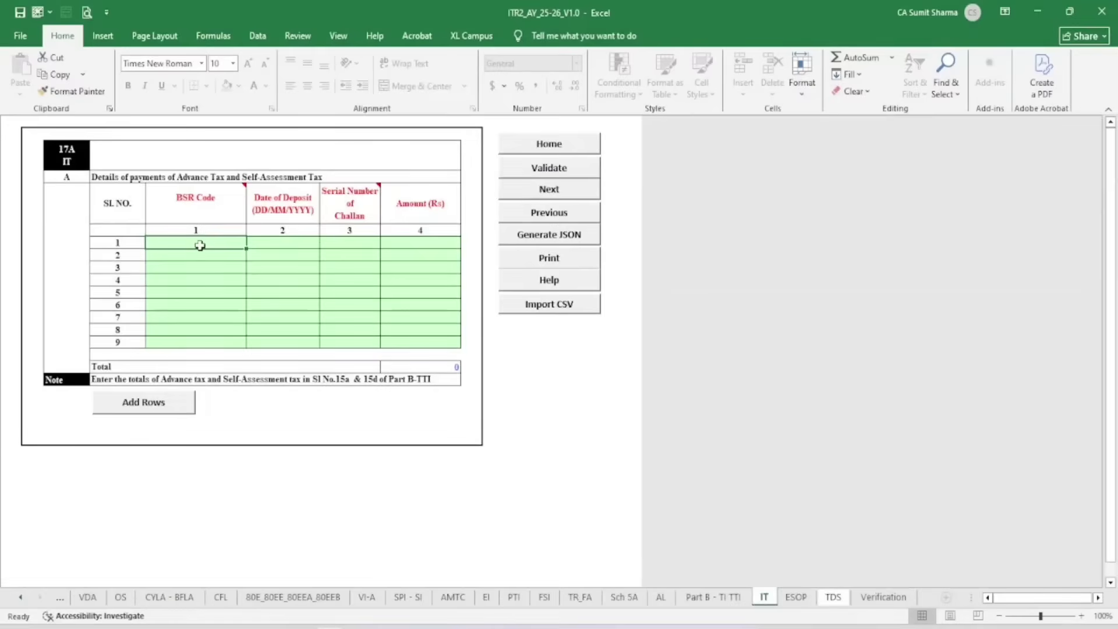
# Record the 50000 tax challan dated 31/03/2025 on the IT sheet and validate it
pyautogui.press('Return')
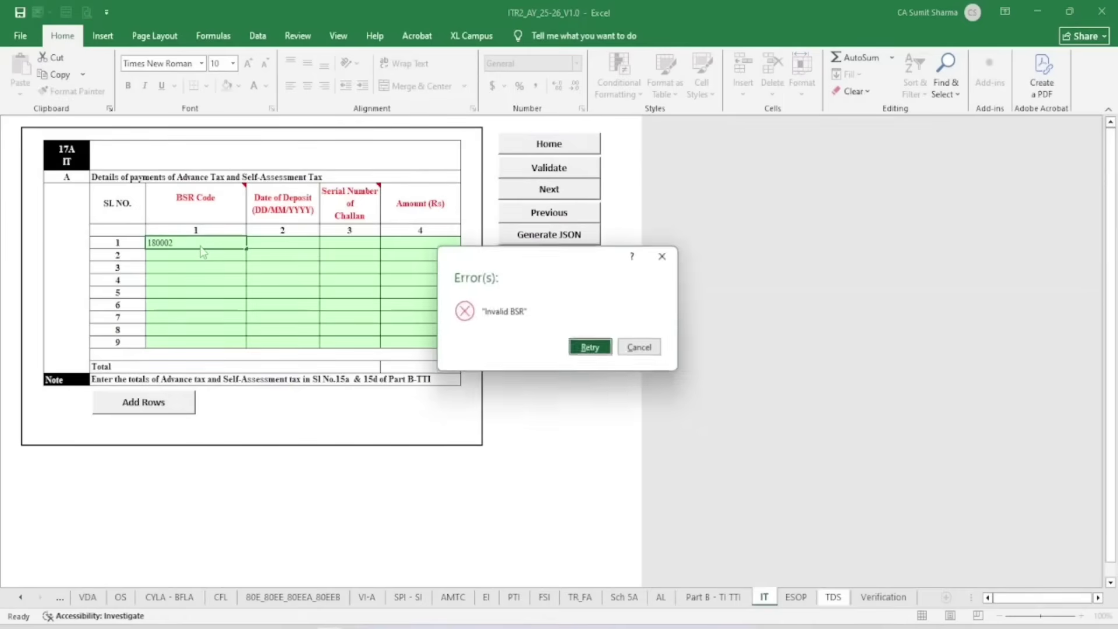
pyautogui.press('Return')
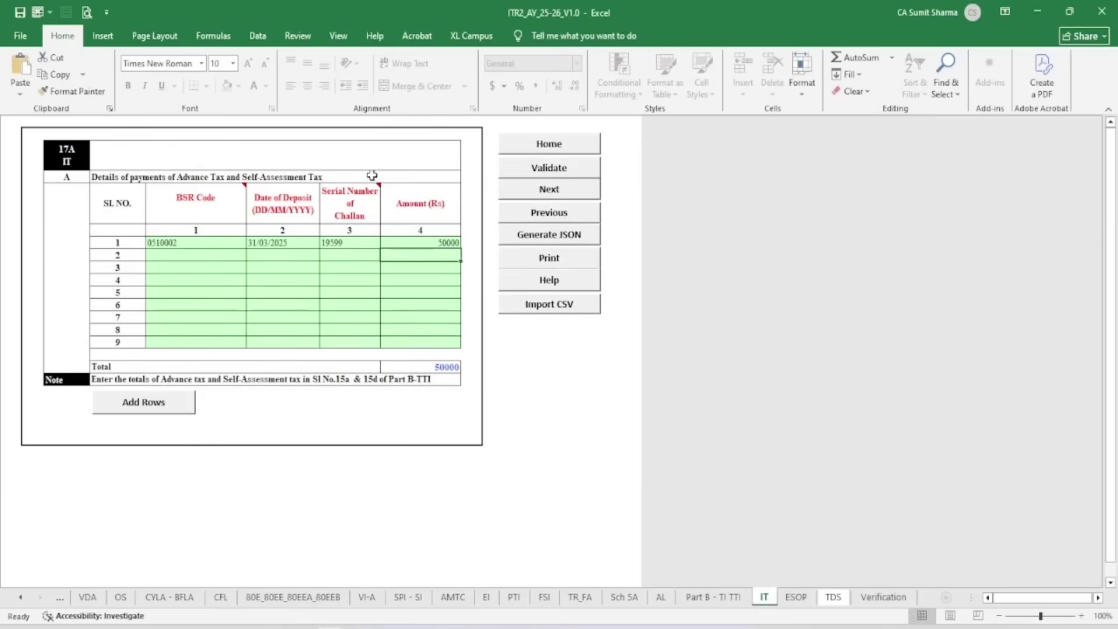
pyautogui.click(540, 169)
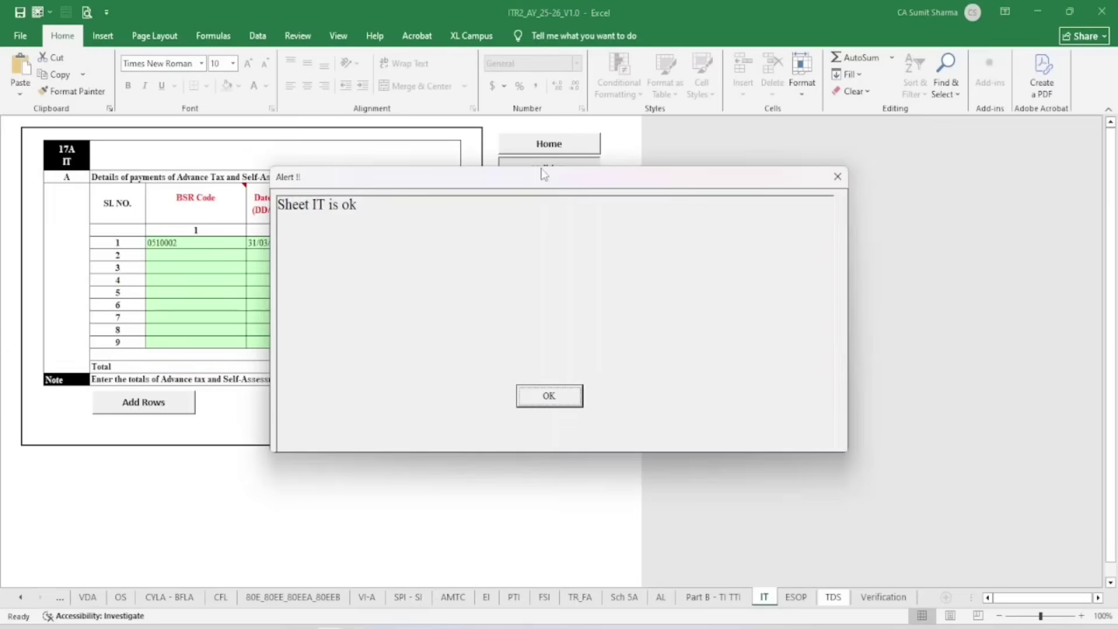
pyautogui.click(547, 394)
# Validate the Verification schedule and dismiss its message
pyautogui.click(879, 596)
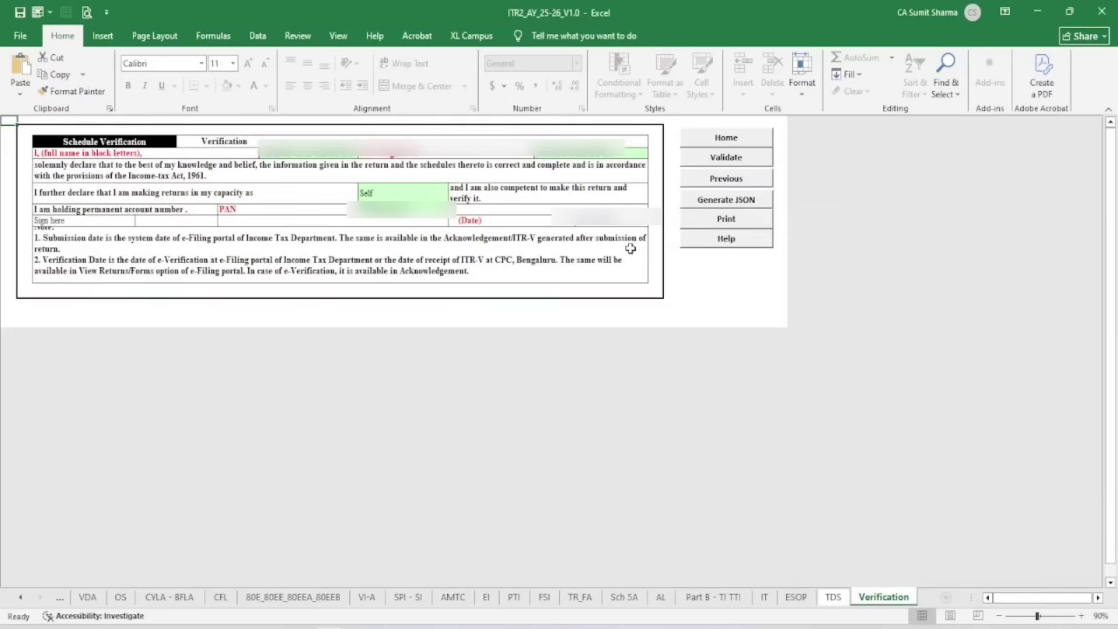
pyautogui.click(735, 165)
pyautogui.click(557, 399)
pyautogui.click(763, 596)
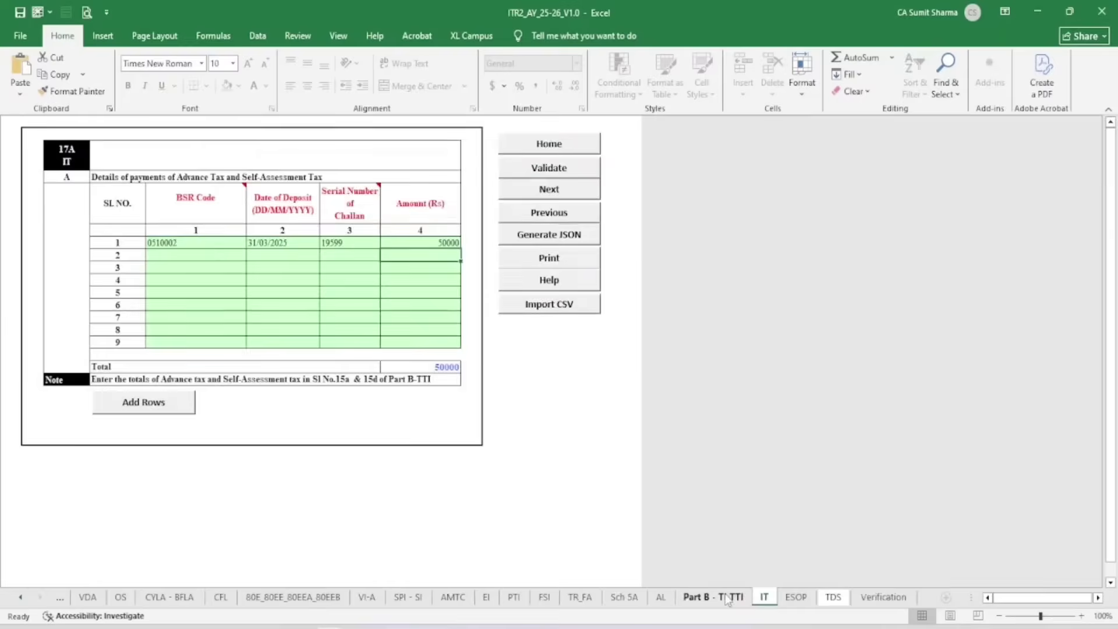
pyautogui.click(714, 596)
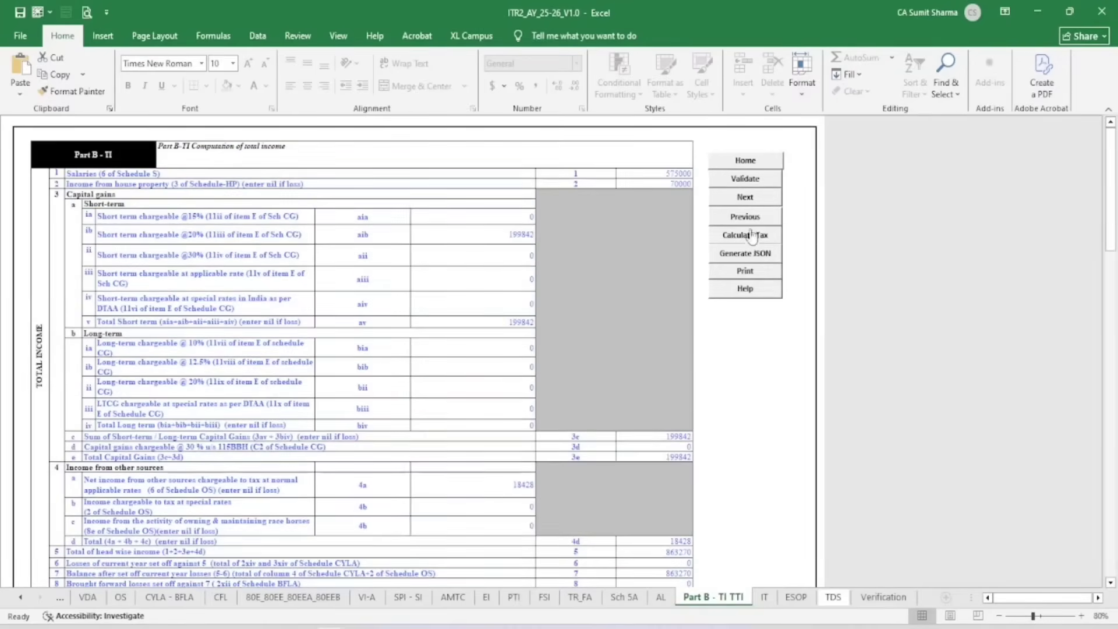
# Calculate tax and confirm liability 42709, taxes paid 50000 and refund 7290
pyautogui.click(748, 236)
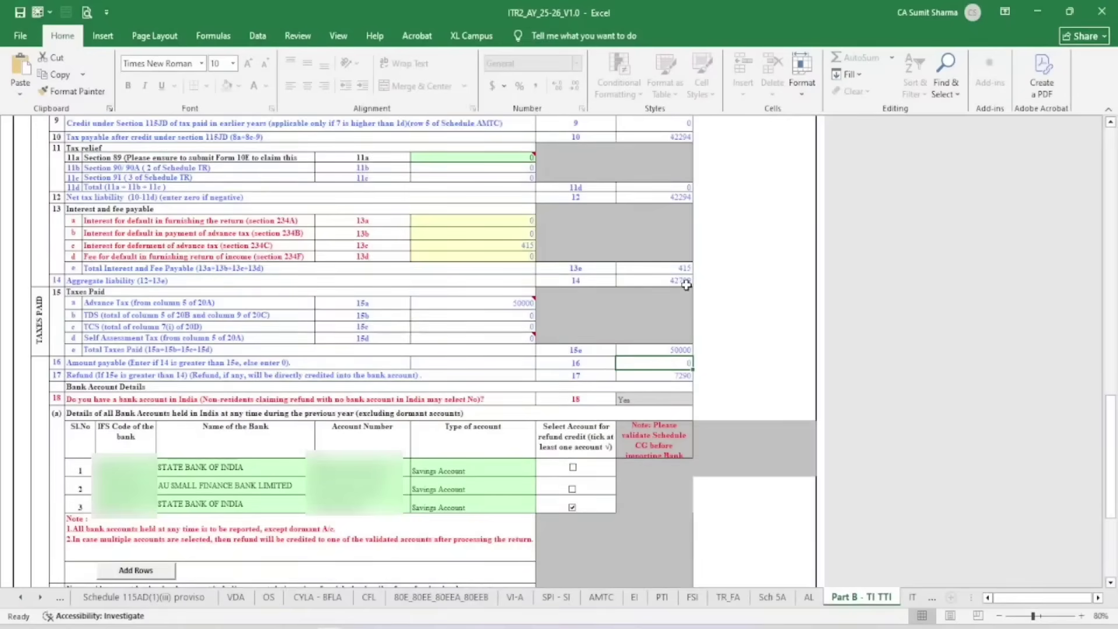
pyautogui.click(686, 284)
pyautogui.click(682, 347)
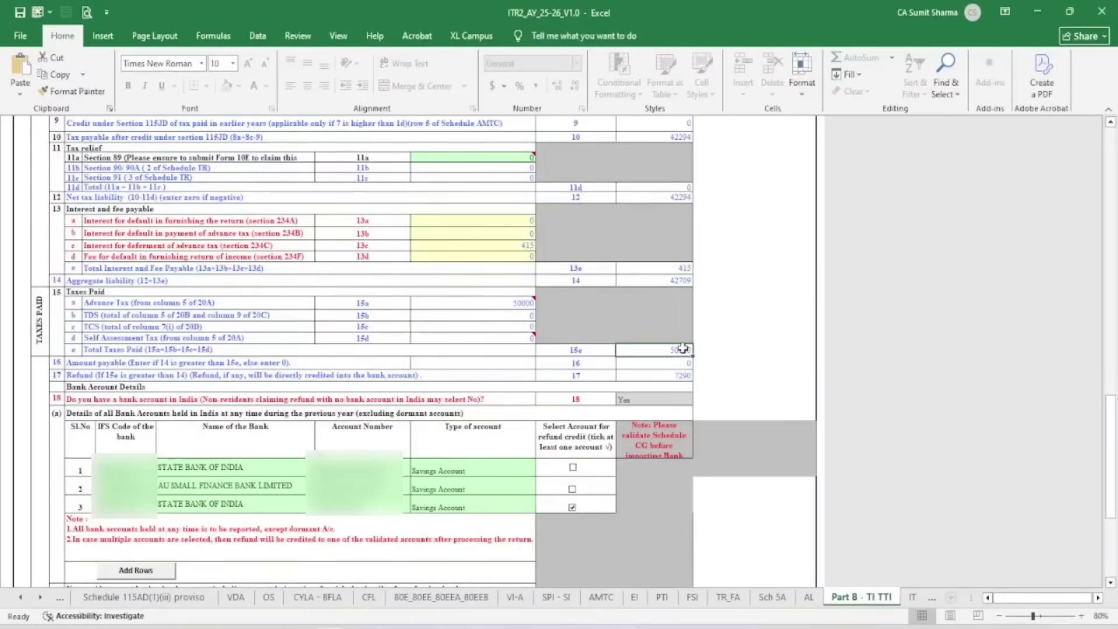
pyautogui.click(676, 376)
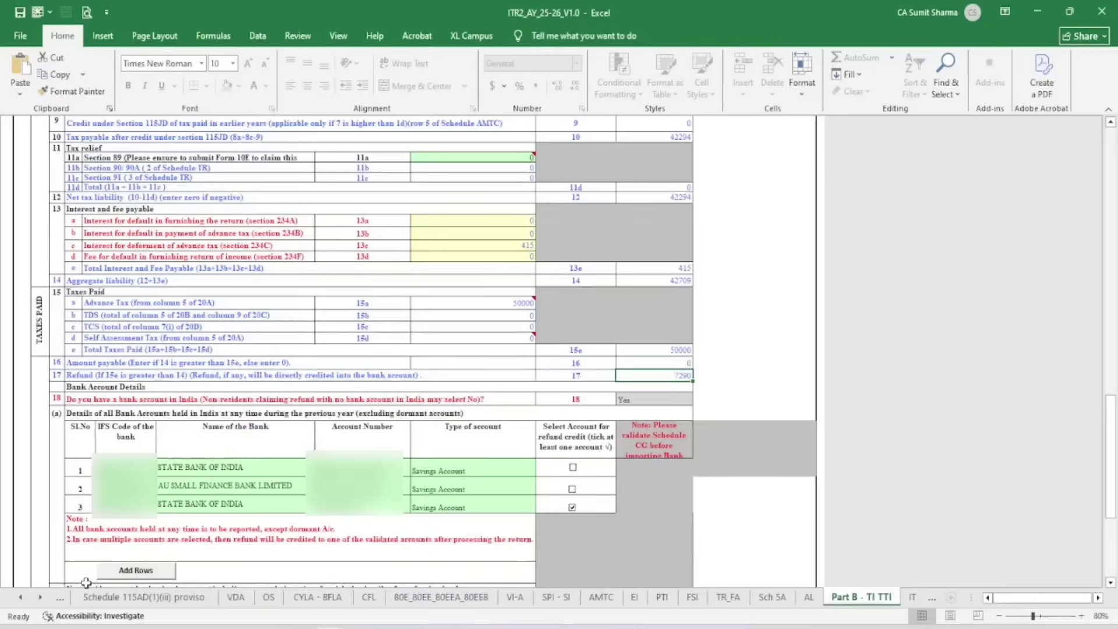
pyautogui.click(22, 598)
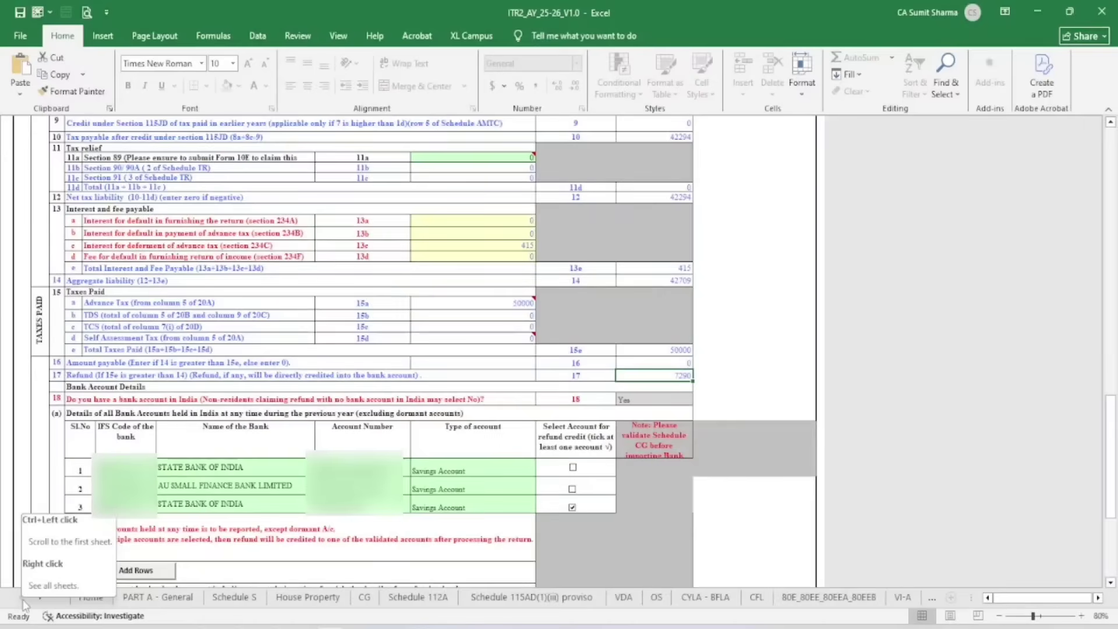
# Validate PART A - General, then generate the JSON after validating all schedules
pyautogui.click(163, 597)
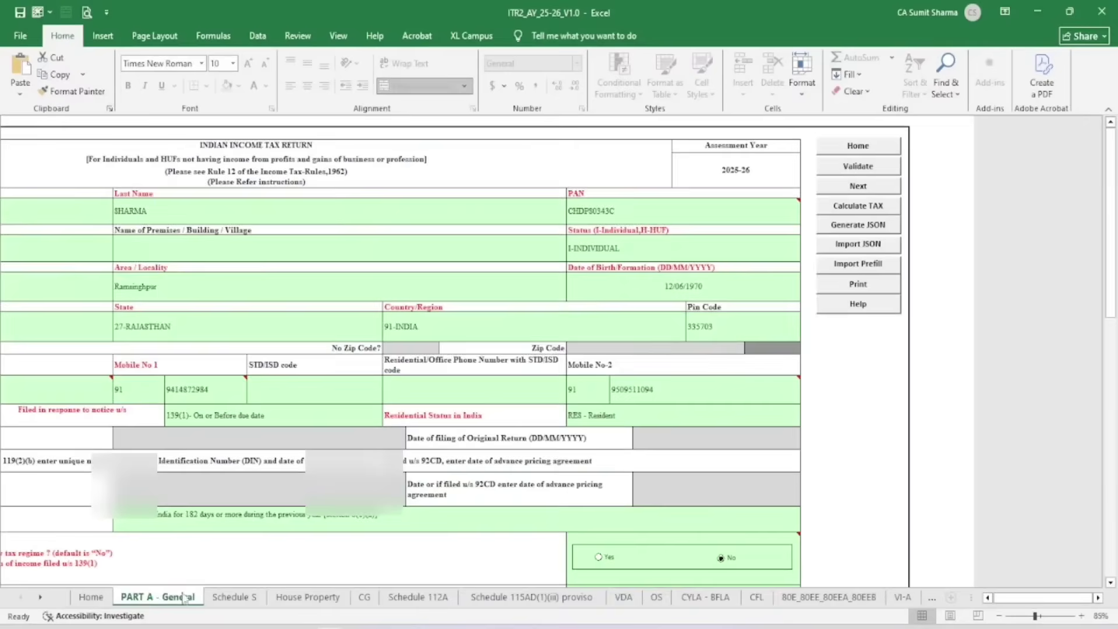
pyautogui.click(862, 169)
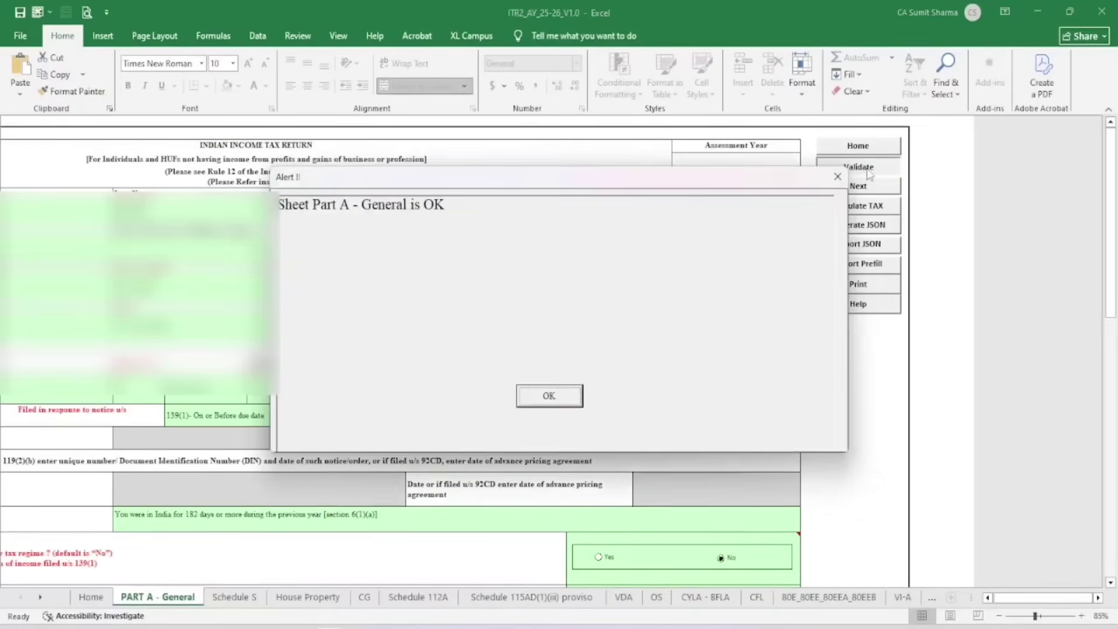
pyautogui.click(553, 396)
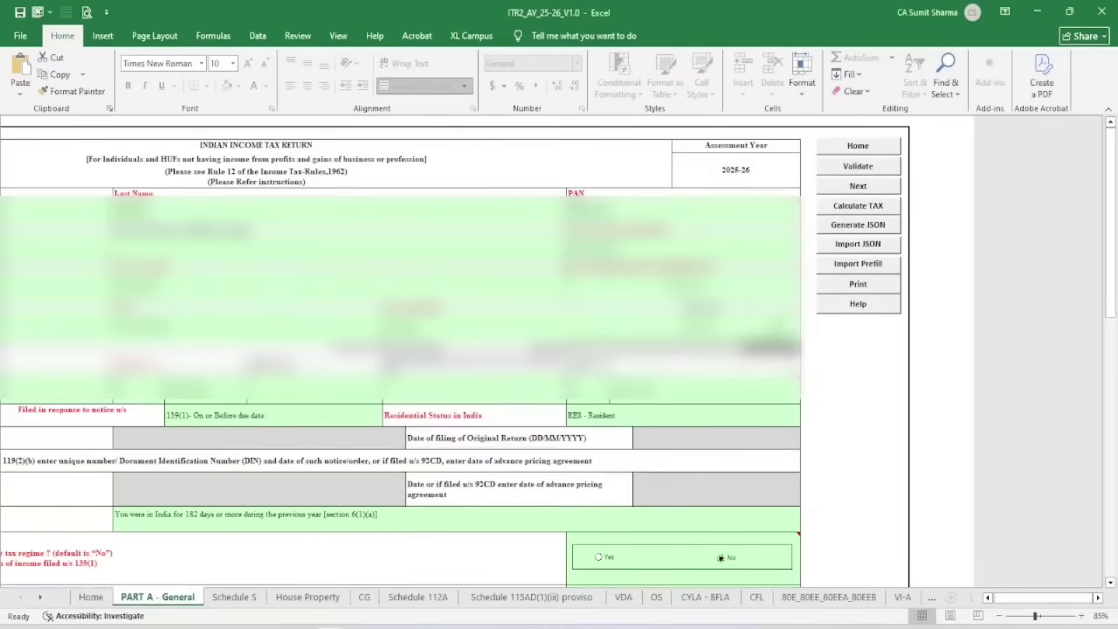
pyautogui.click(854, 227)
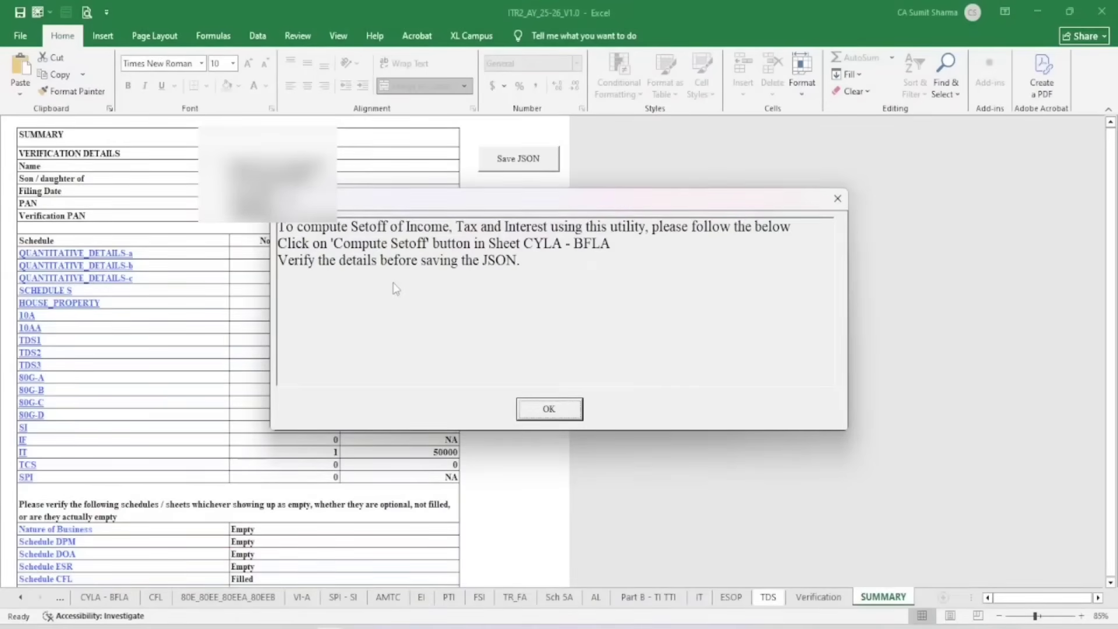
# Acknowledge the set-off, tax payment and JSON-saving reminder messages
pyautogui.click(549, 408)
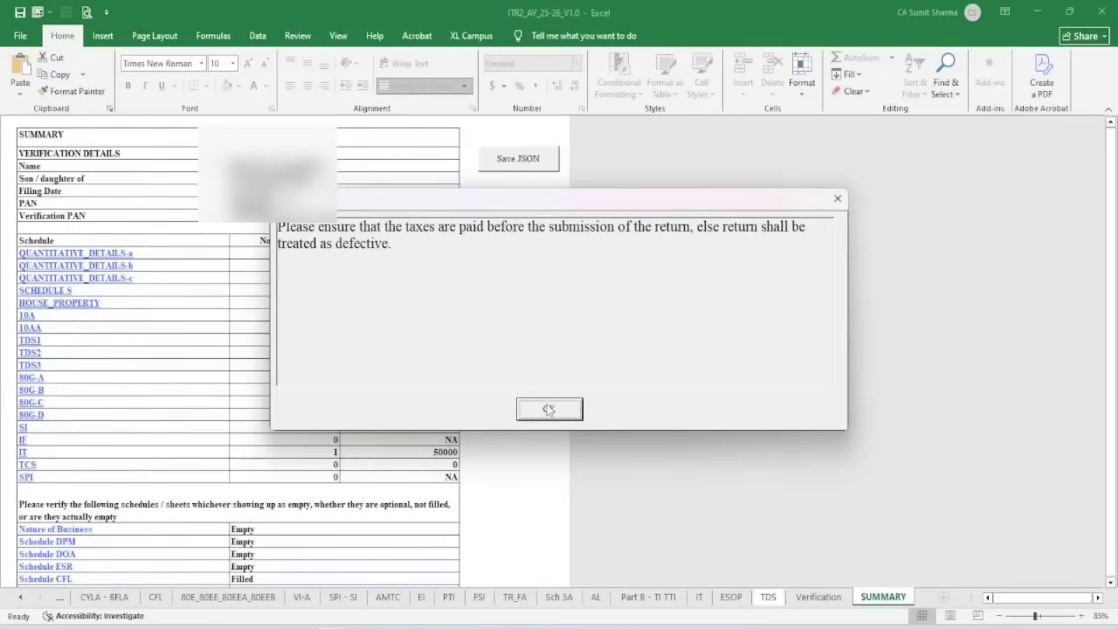
pyautogui.click(548, 408)
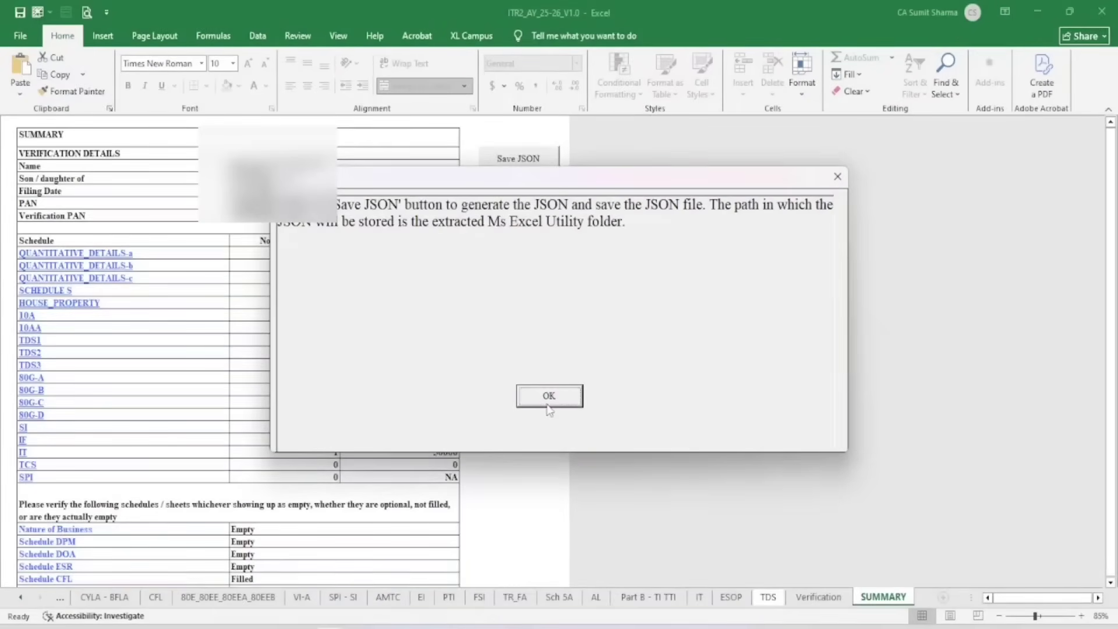
pyautogui.click(548, 409)
pyautogui.click(549, 401)
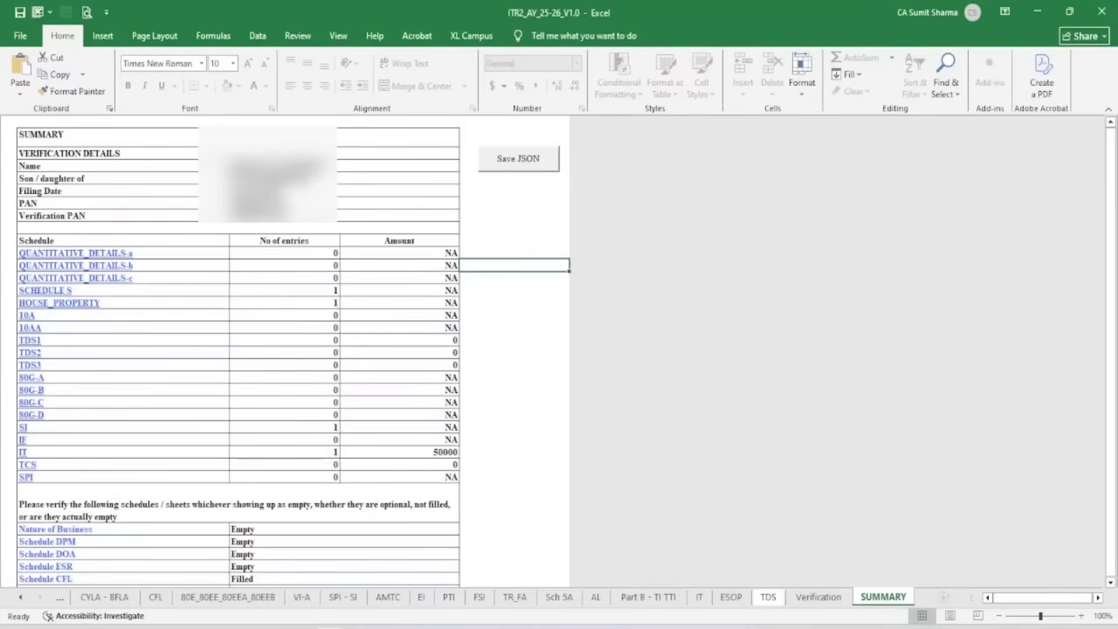
pyautogui.scroll(-12, 282, 228)
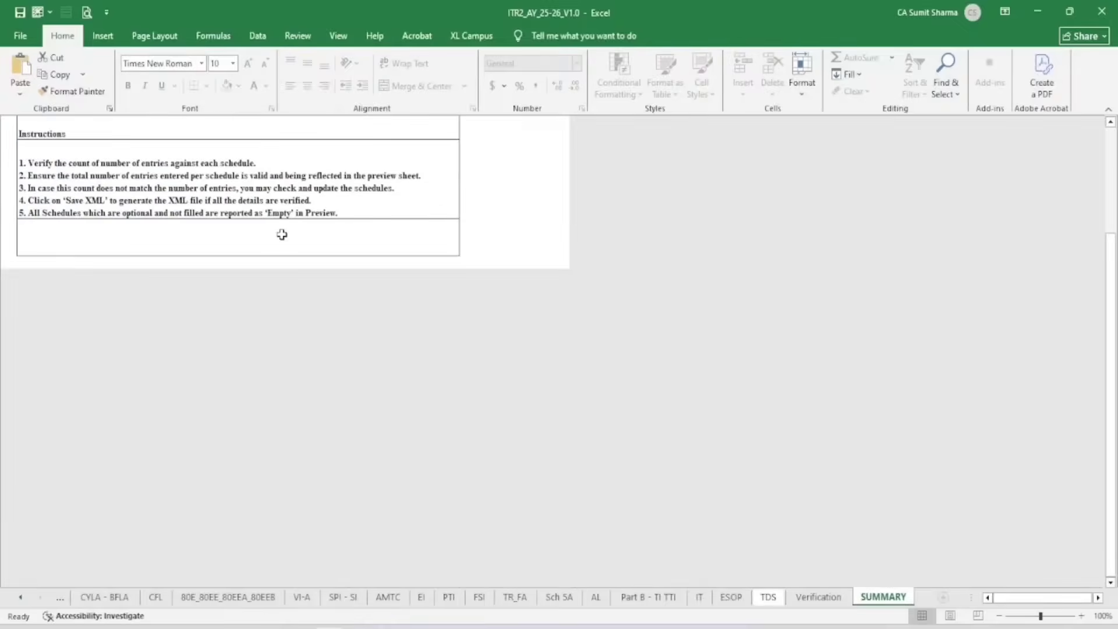
pyautogui.scroll(8, 369, 293)
pyautogui.scroll(5, 369, 292)
# Save the return as a JSON file and dismiss the upload instructions
pyautogui.click(516, 163)
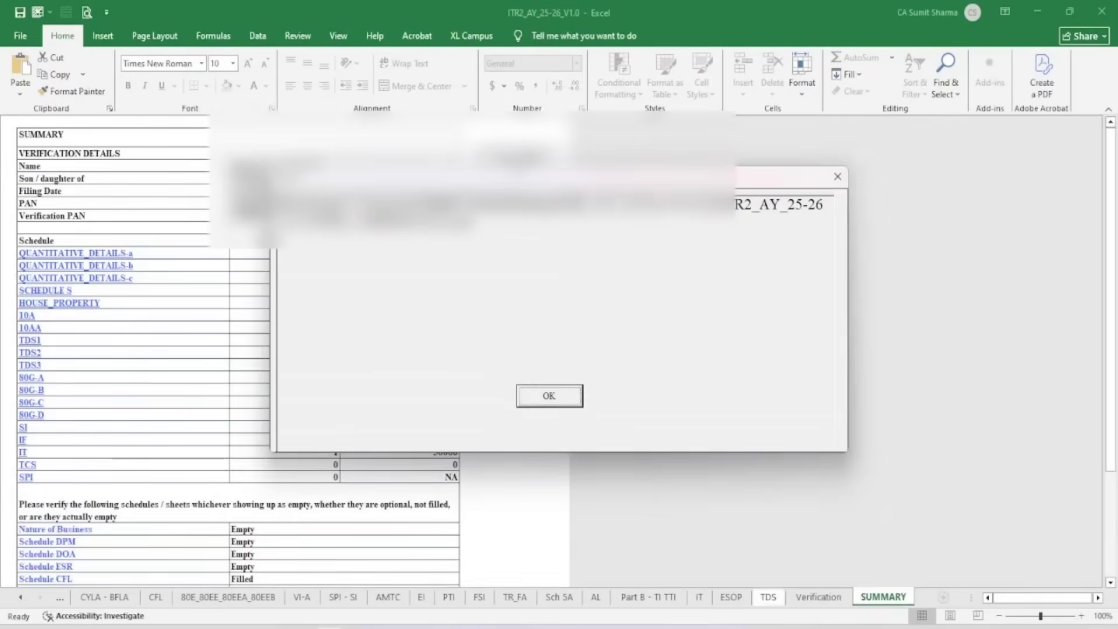
pyautogui.click(550, 394)
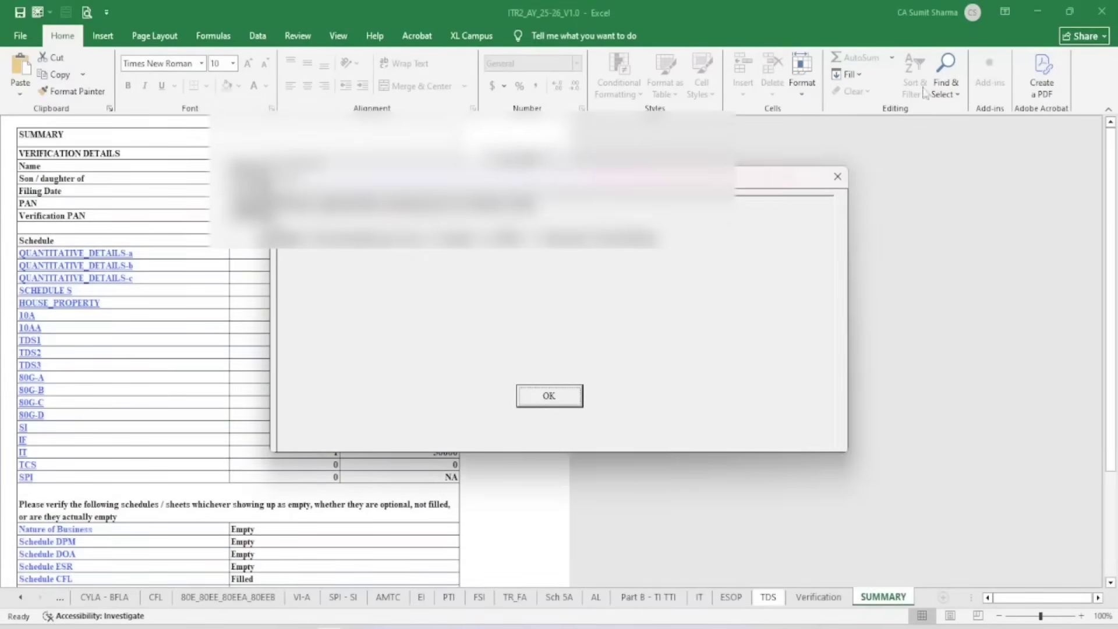
pyautogui.click(549, 395)
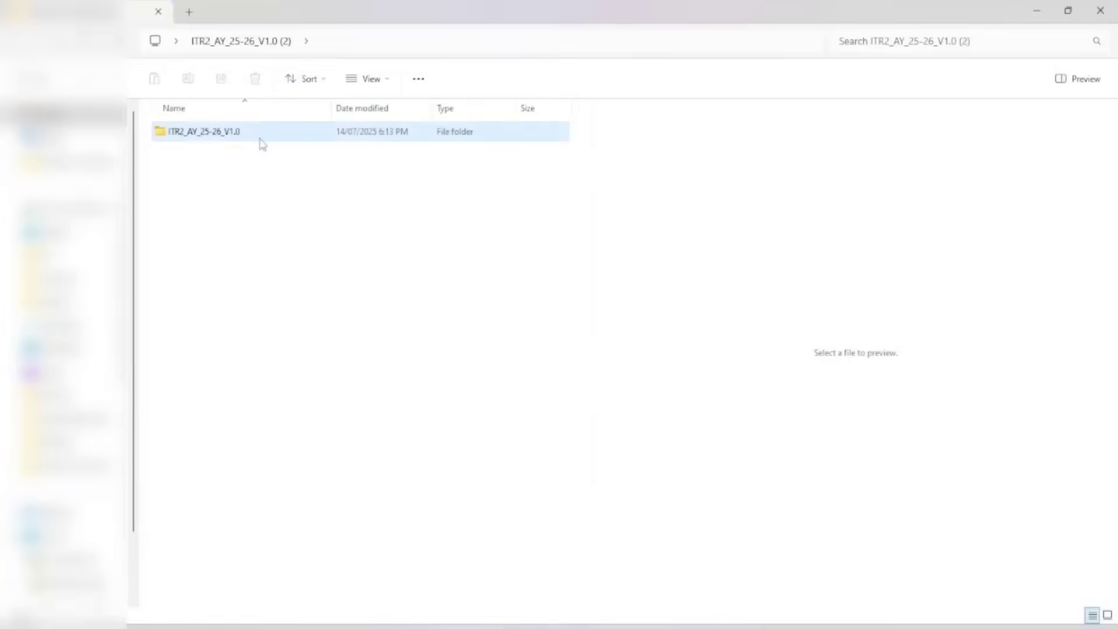
# Open the generated ITR2_AY_25-26_V1.0 folder in File Explorer
pyautogui.doubleClick(260, 140)
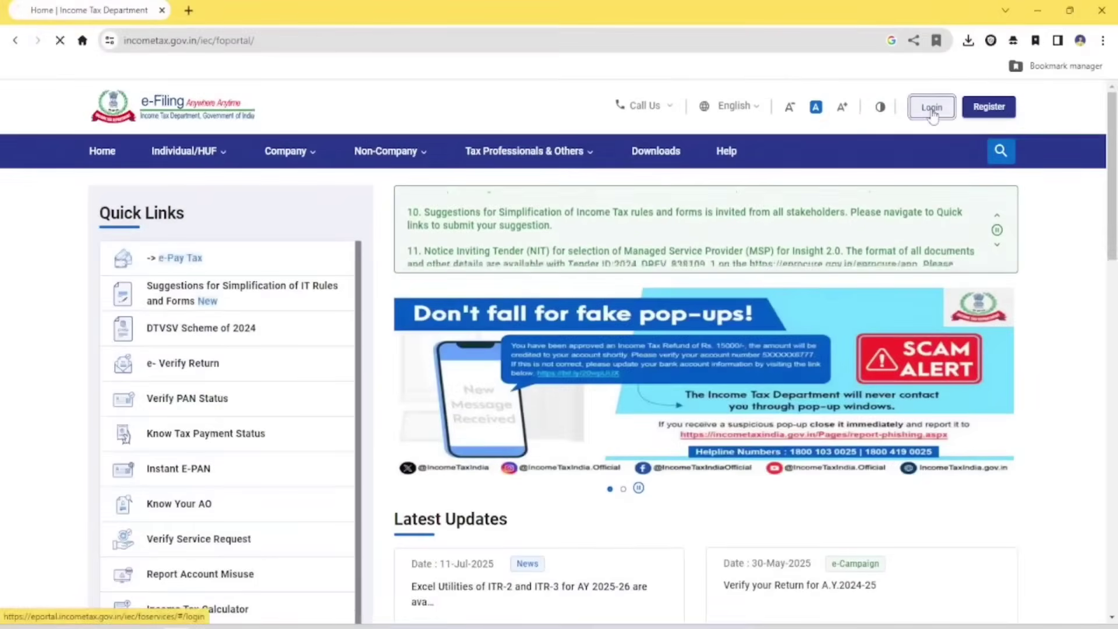
# Log in to the e-Filing portal using the saved user ID and password
pyautogui.click(930, 114)
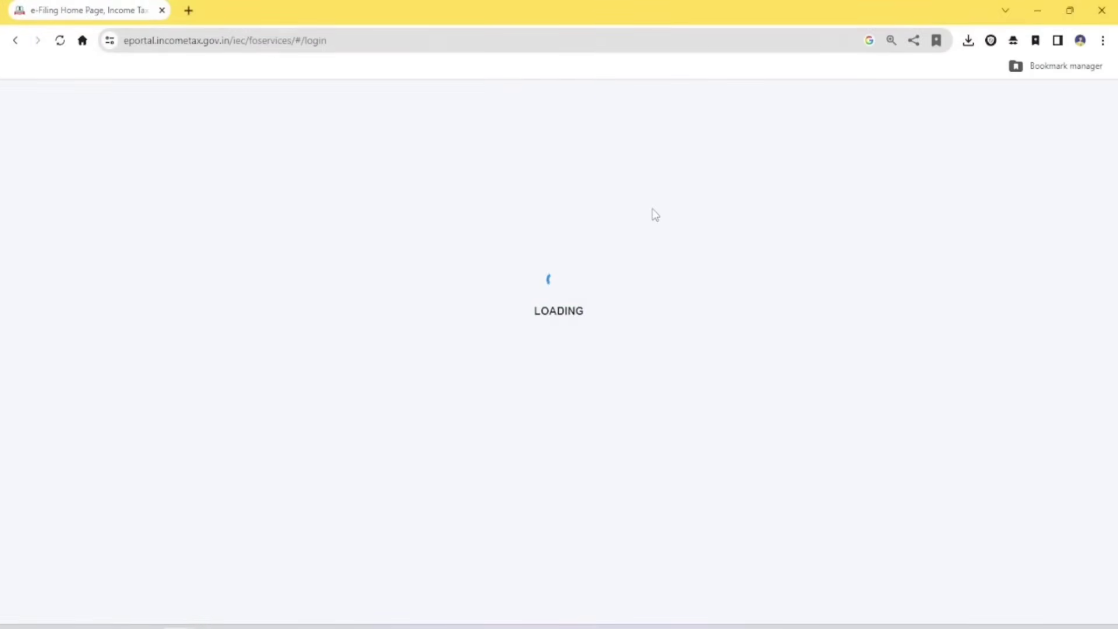
pyautogui.click(270, 452)
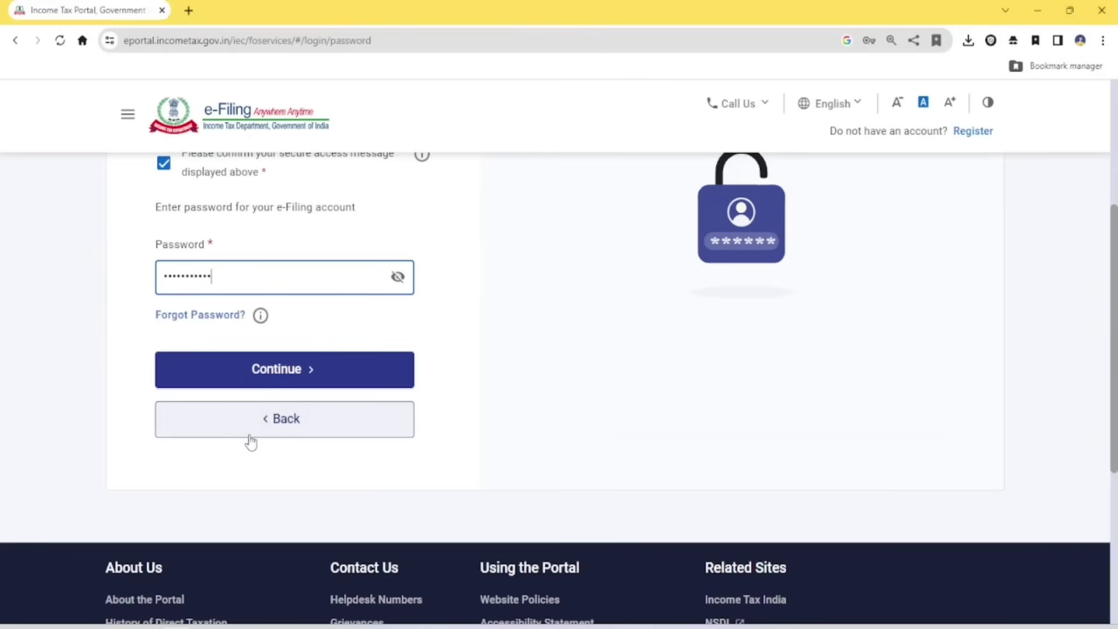
pyautogui.click(289, 373)
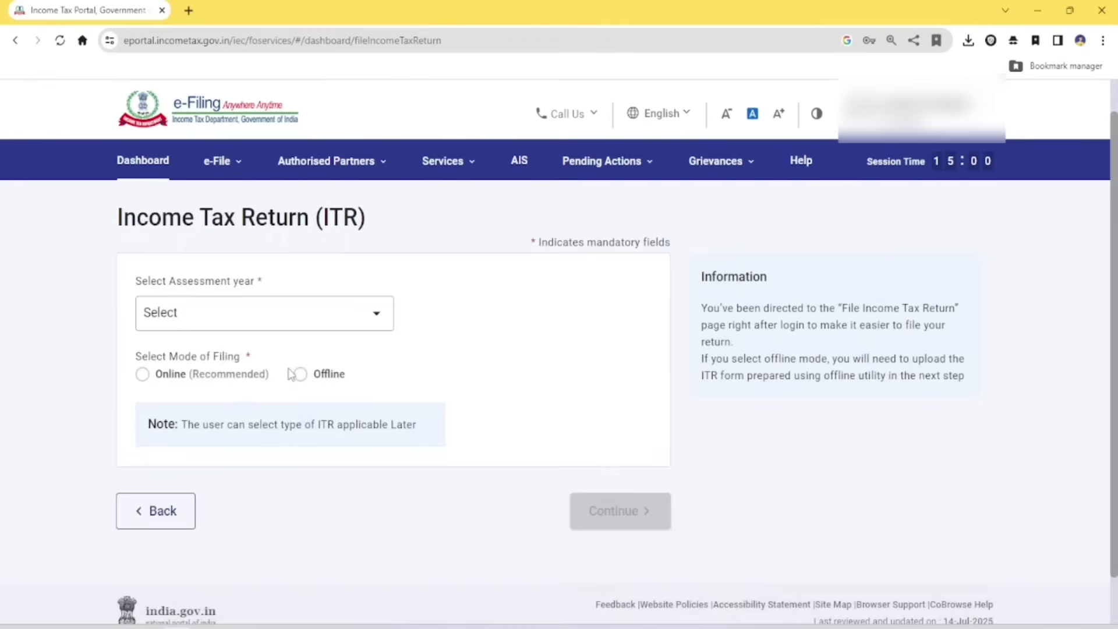
# Dismiss the AIS redirect notice and look through the e-File income tax return options
pyautogui.click(518, 163)
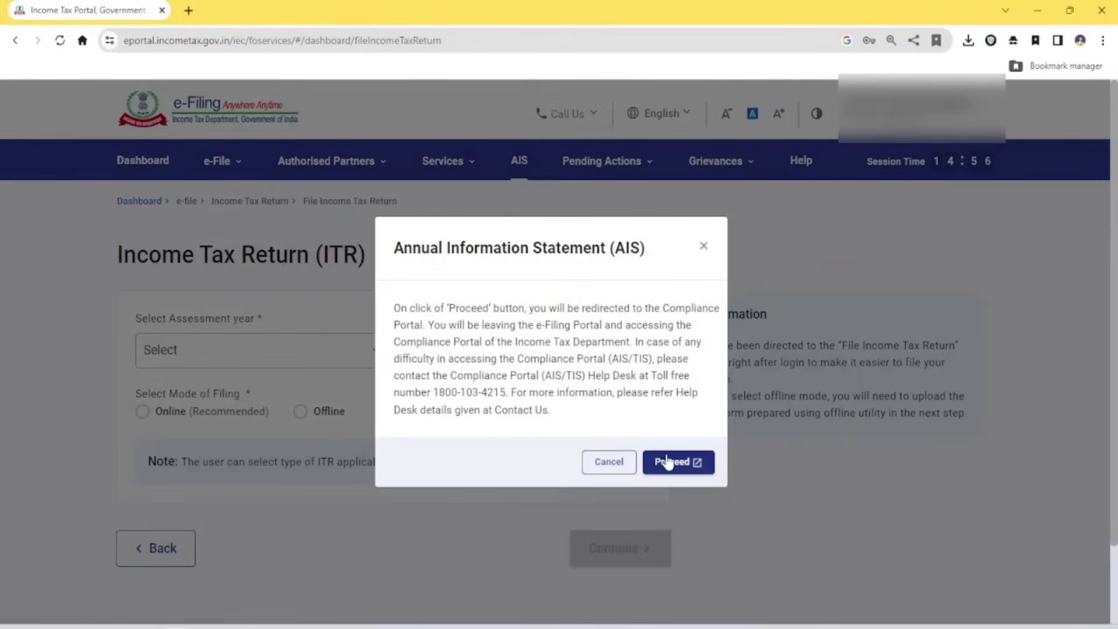
pyautogui.click(706, 243)
pyautogui.click(222, 161)
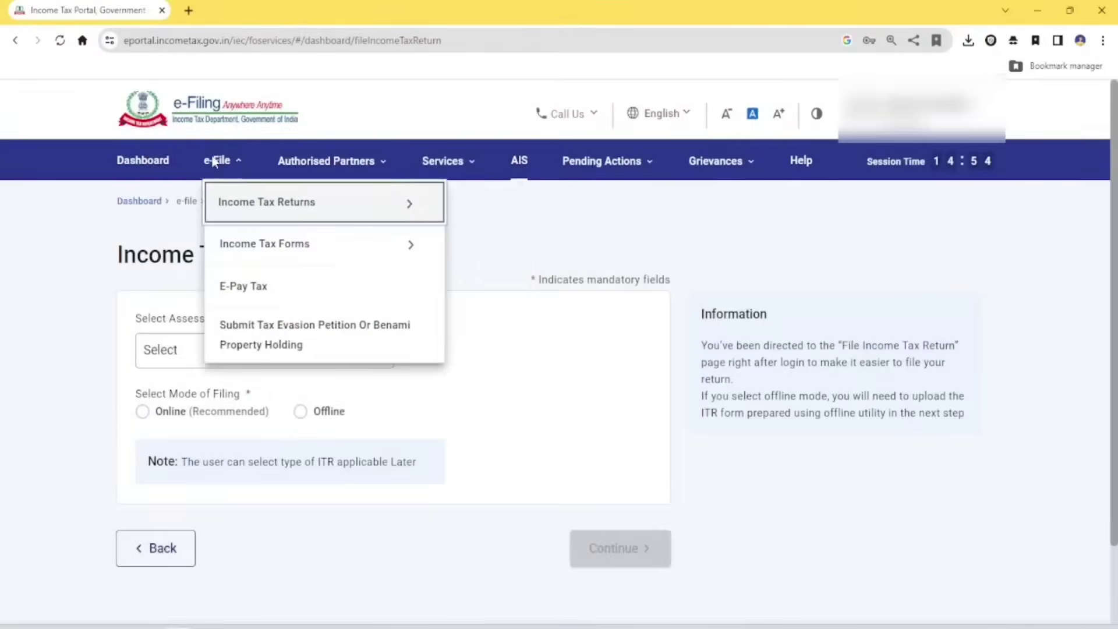
pyautogui.click(239, 201)
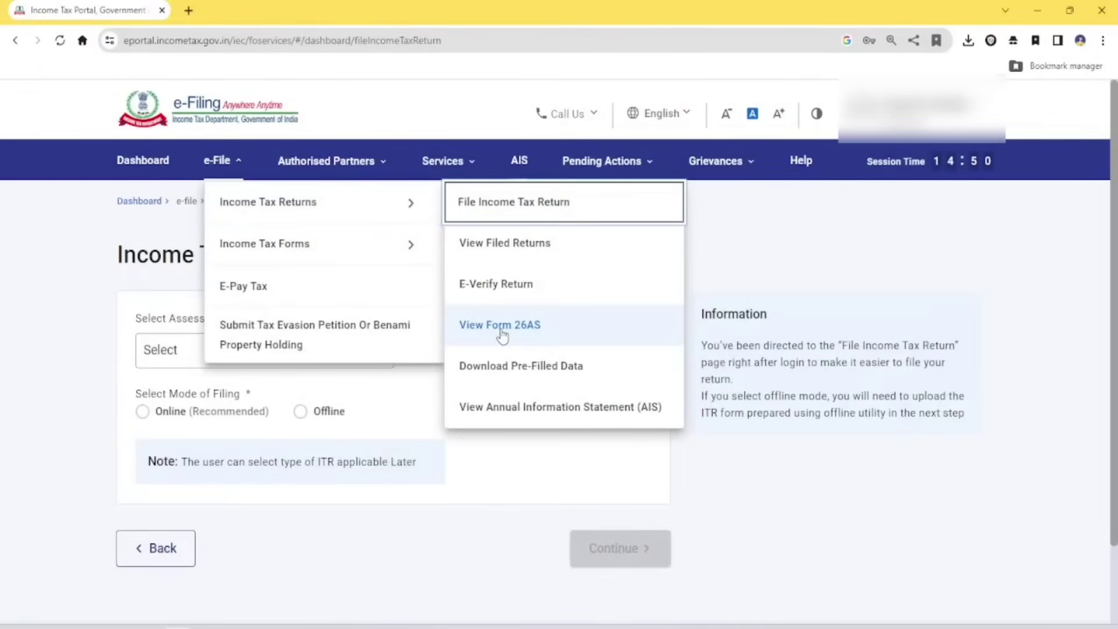
pyautogui.click(845, 487)
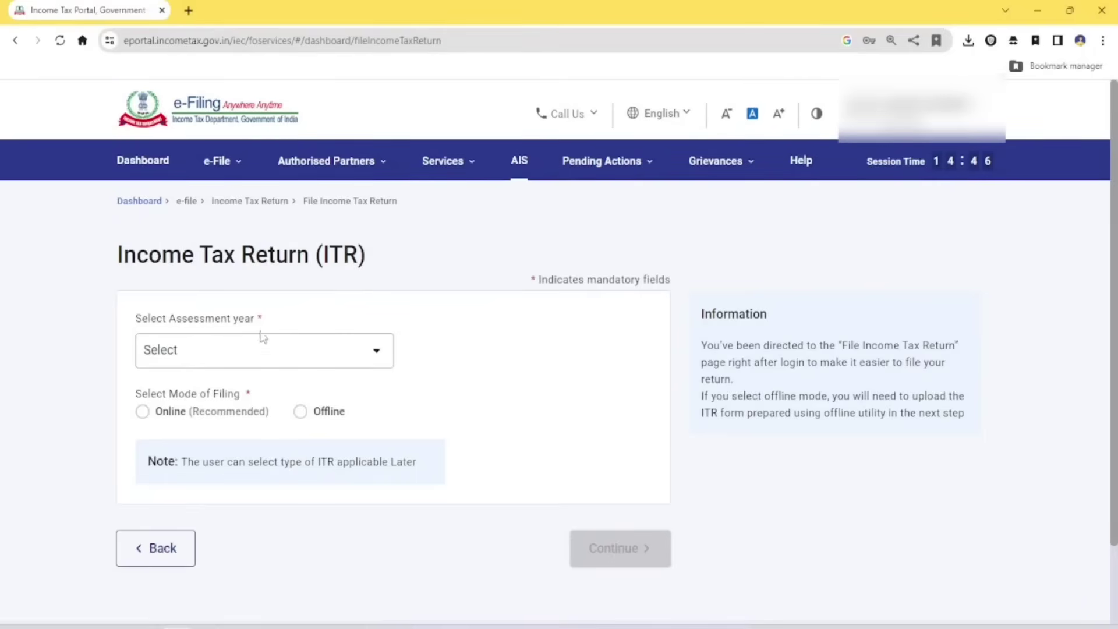
# Choose assessment year 2025-26, Offline filing mode and 139(1) Original Return
pyautogui.click(214, 350)
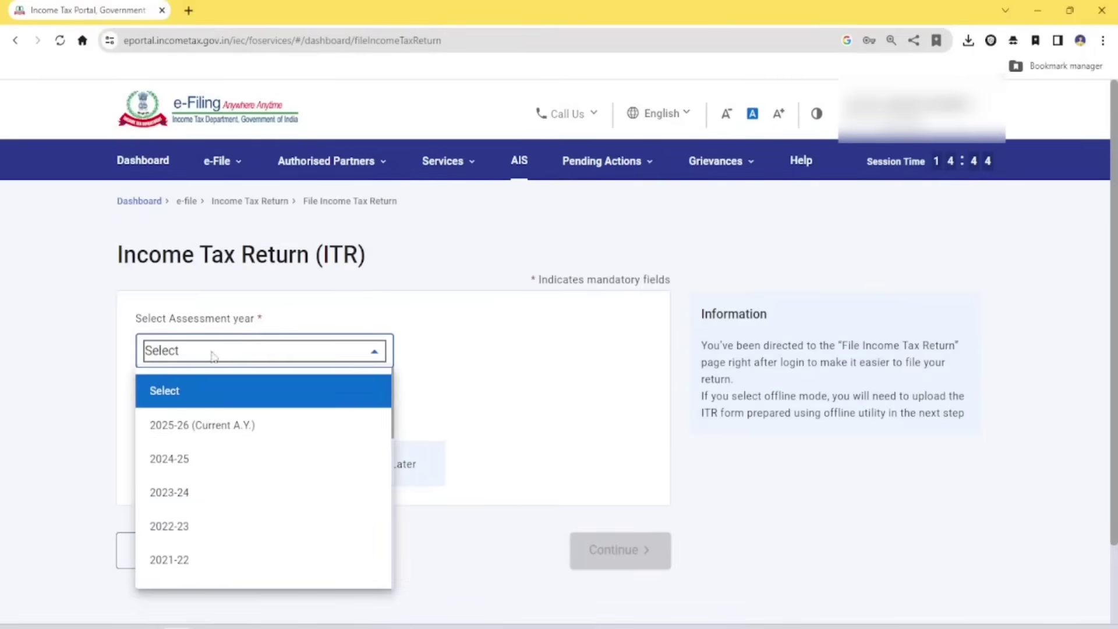
pyautogui.click(201, 427)
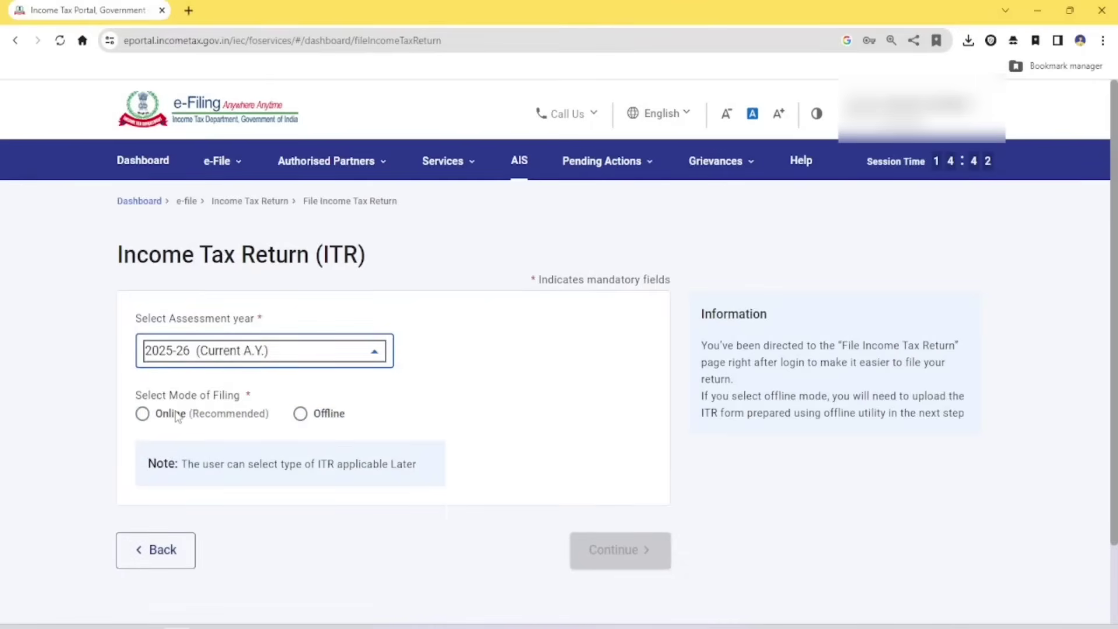
pyautogui.click(301, 414)
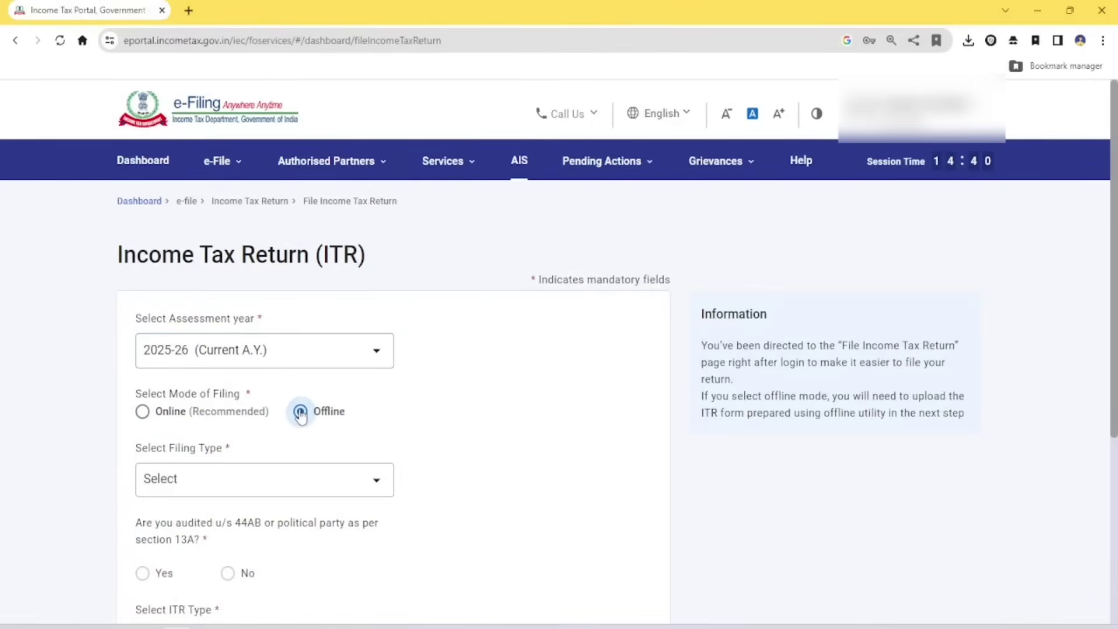
pyautogui.scroll(-2, 301, 414)
pyautogui.click(291, 372)
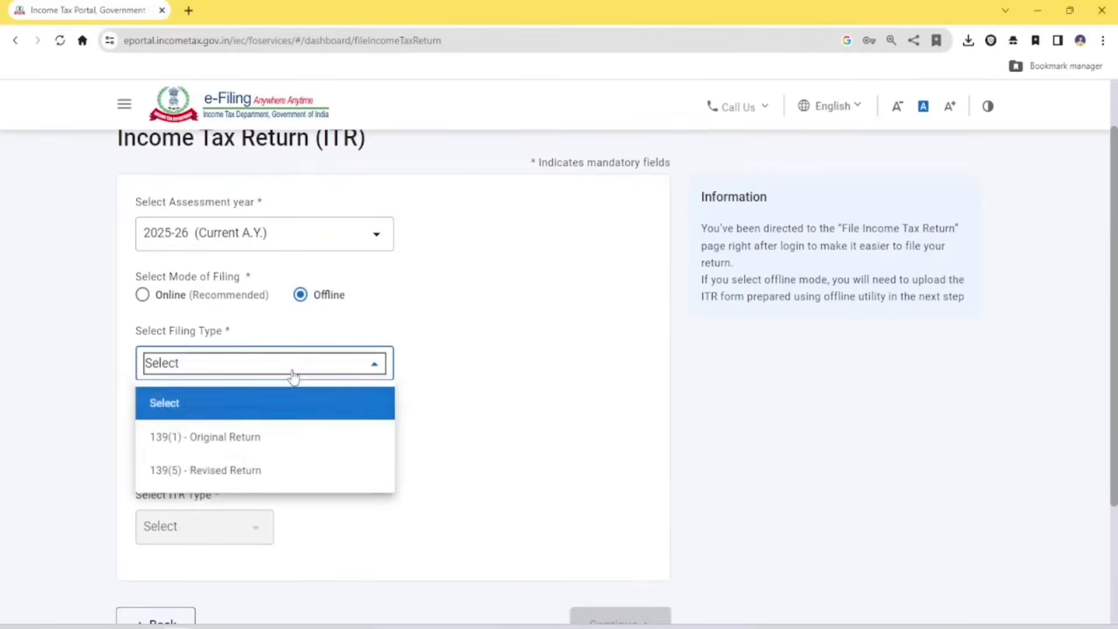
pyautogui.click(242, 444)
# Answer No to the 44AB audit question, select ITR-2 and continue
pyautogui.click(227, 460)
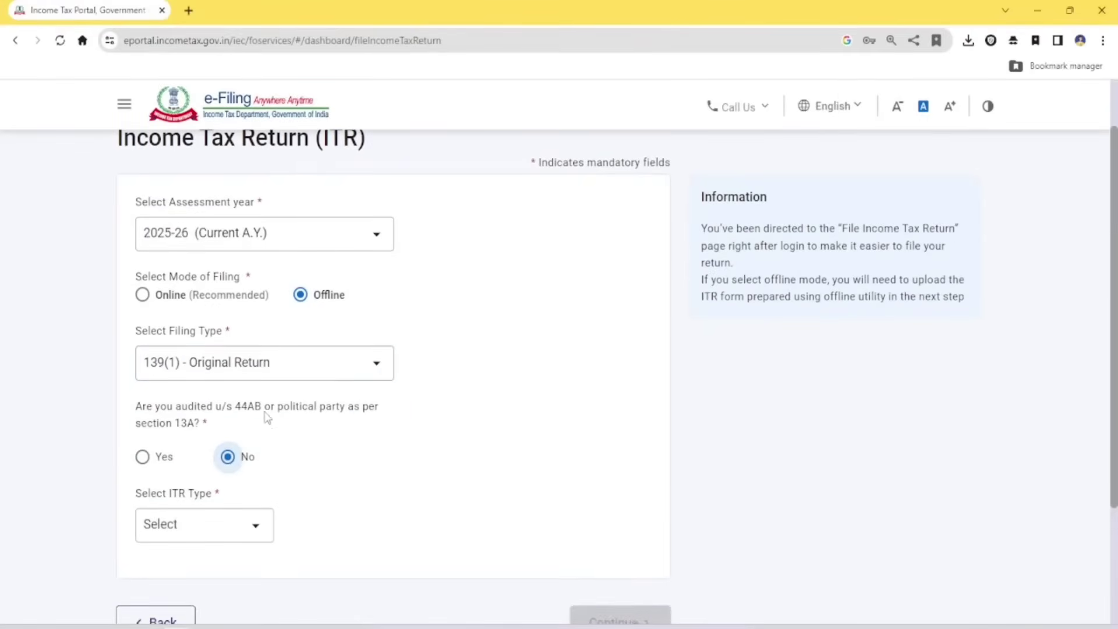
pyautogui.scroll(-2, 267, 417)
pyautogui.click(249, 392)
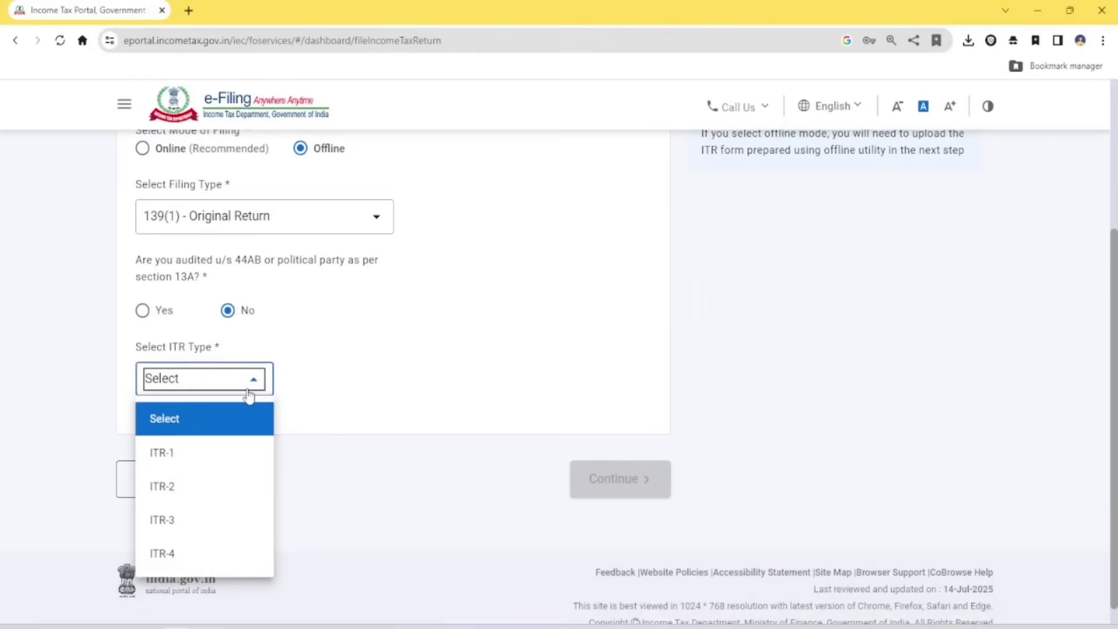
pyautogui.click(181, 487)
pyautogui.click(591, 486)
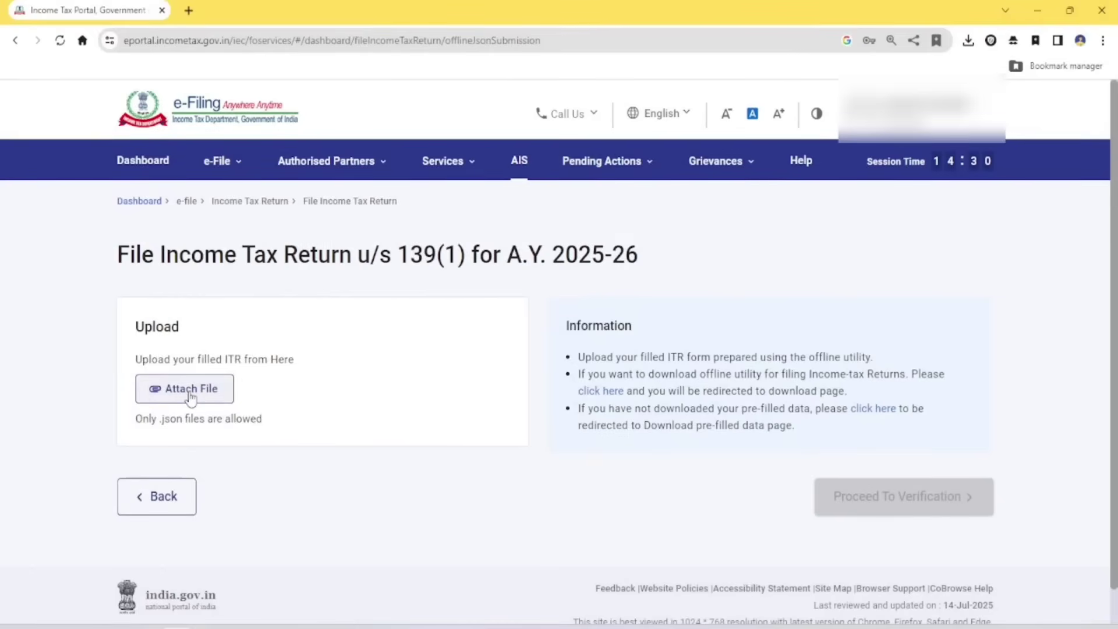
# Attach the return JSON from the Desktop ITR2_AY_25-26_V1.0 nested subfolder
pyautogui.click(211, 393)
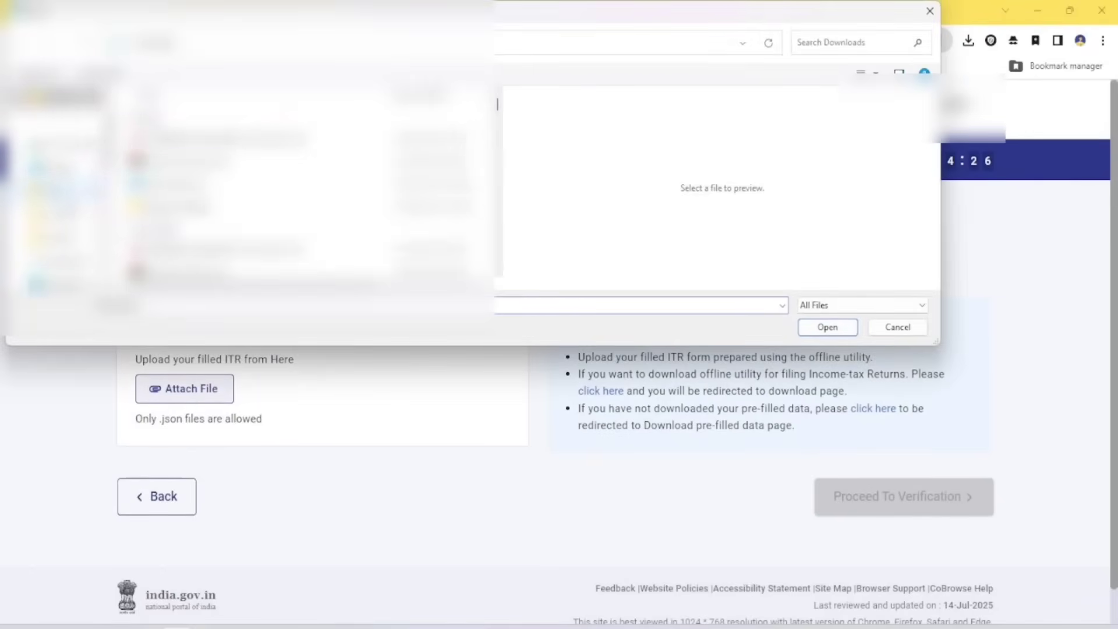
pyautogui.click(63, 167)
pyautogui.doubleClick(184, 120)
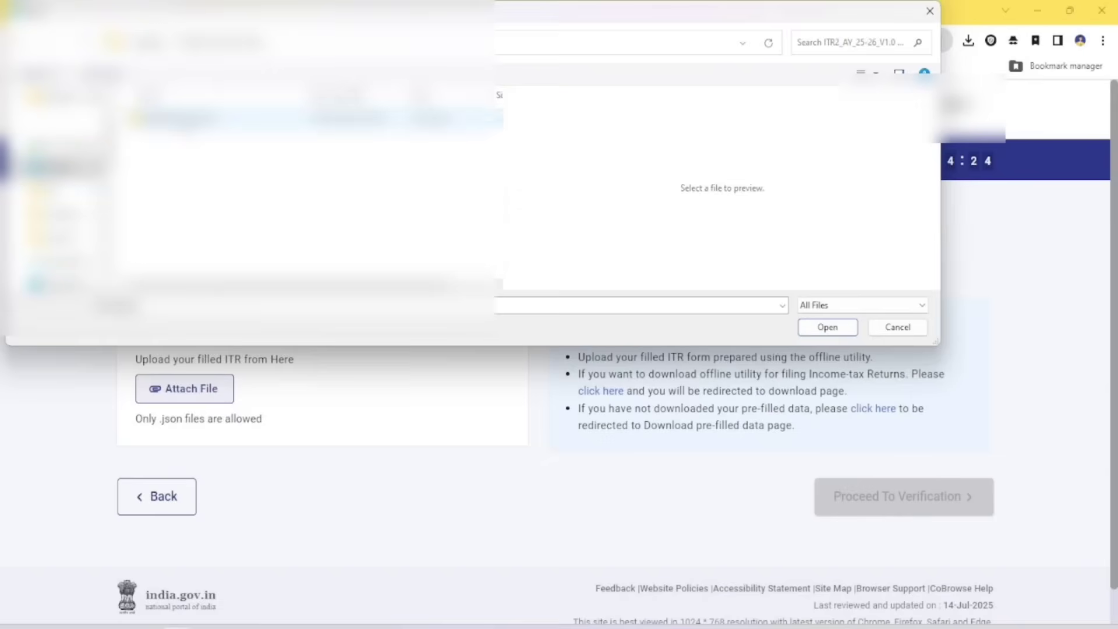
pyautogui.doubleClick(183, 120)
pyautogui.doubleClick(183, 187)
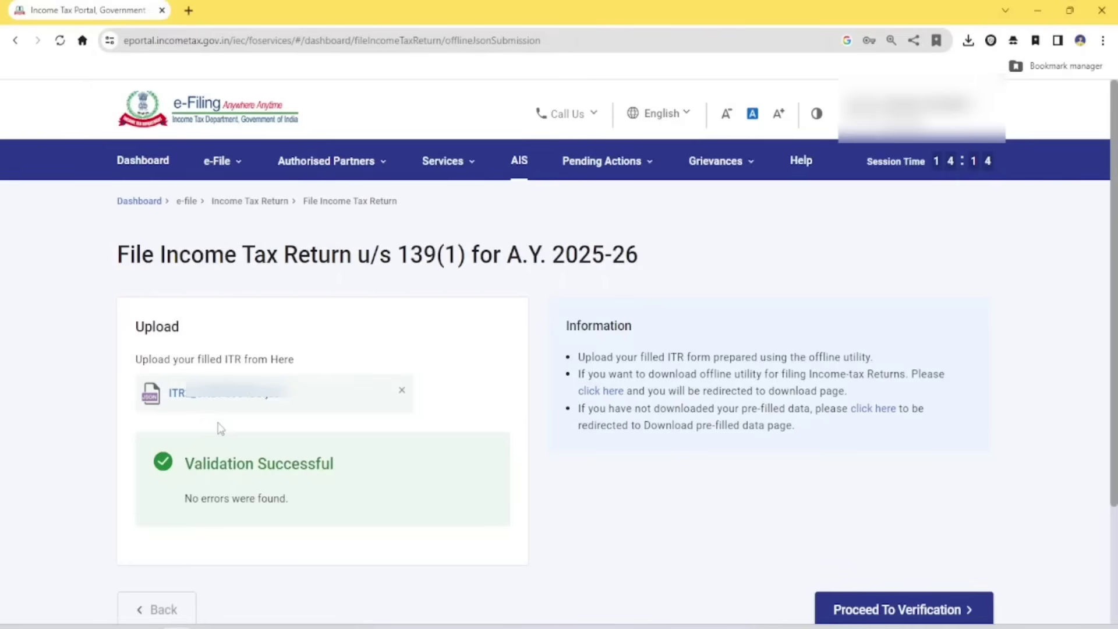
# Highlight the Validation Successful message, then clear the highlight
pyautogui.moveTo(188, 458); pyautogui.dragTo(342, 481)
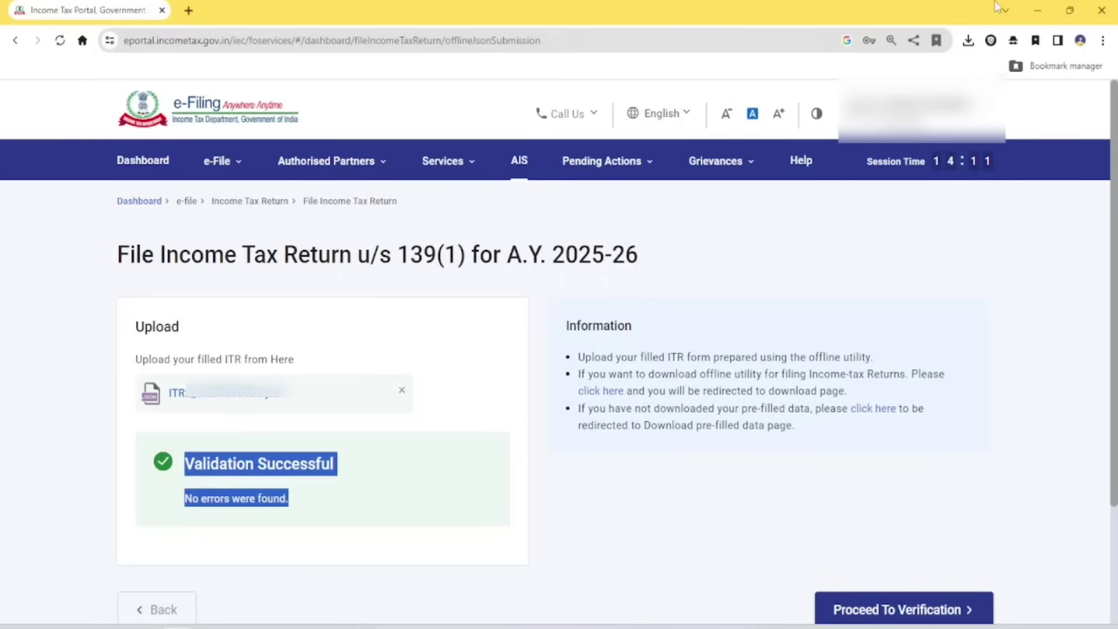
pyautogui.click(708, 540)
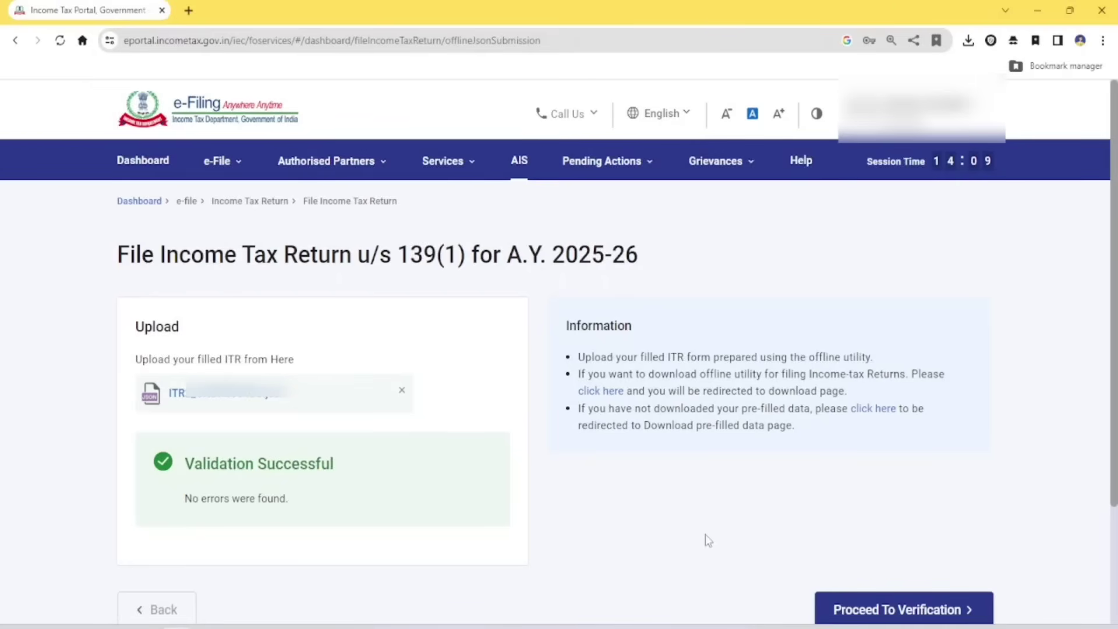
pyautogui.scroll(-3, 706, 539)
# Choose to e-verify now using OTP on the Aadhaar-registered mobile
pyautogui.click(872, 462)
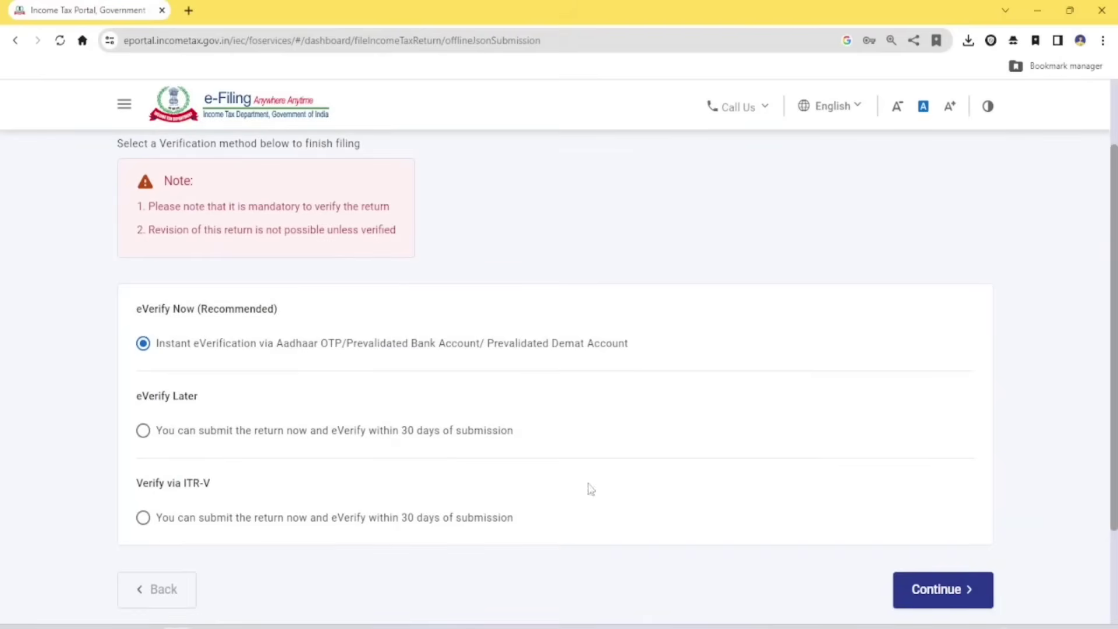
pyautogui.click(972, 581)
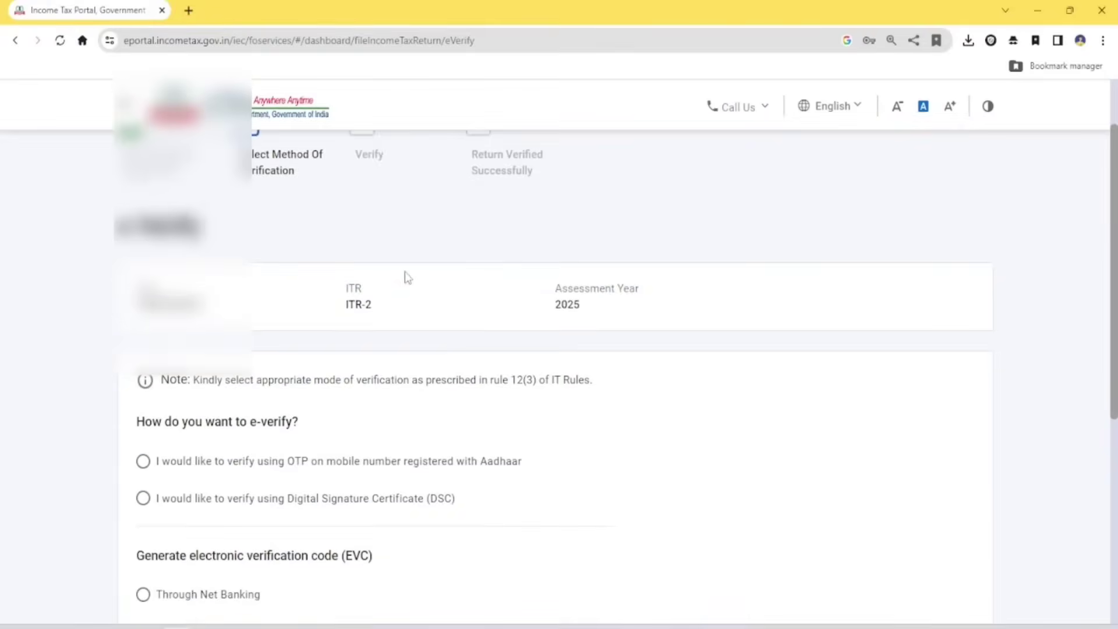
pyautogui.scroll(-4, 404, 274)
pyautogui.click(249, 252)
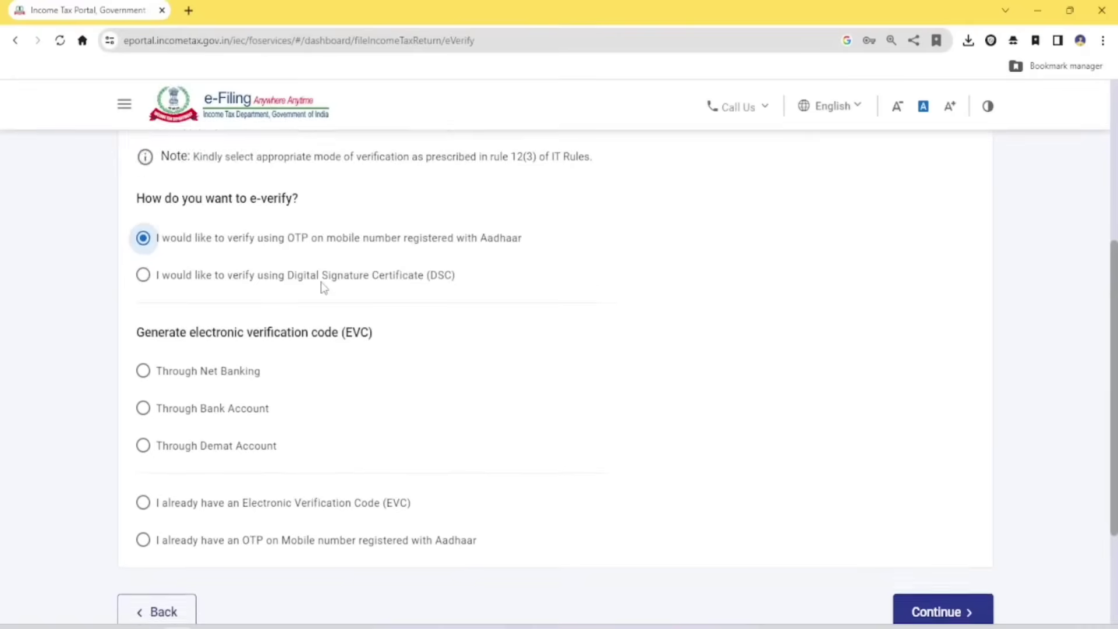
pyautogui.scroll(-3, 699, 420)
pyautogui.click(935, 460)
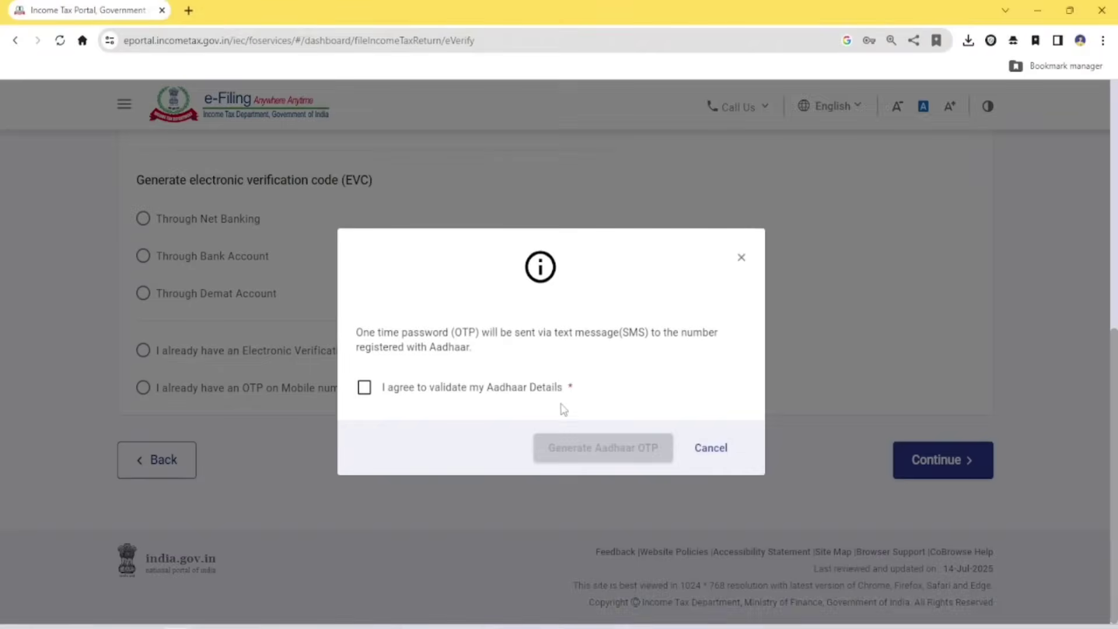
# Consent to Aadhaar validation, generate the OTP and enter the six-digit code
pyautogui.click(448, 385)
pyautogui.click(622, 458)
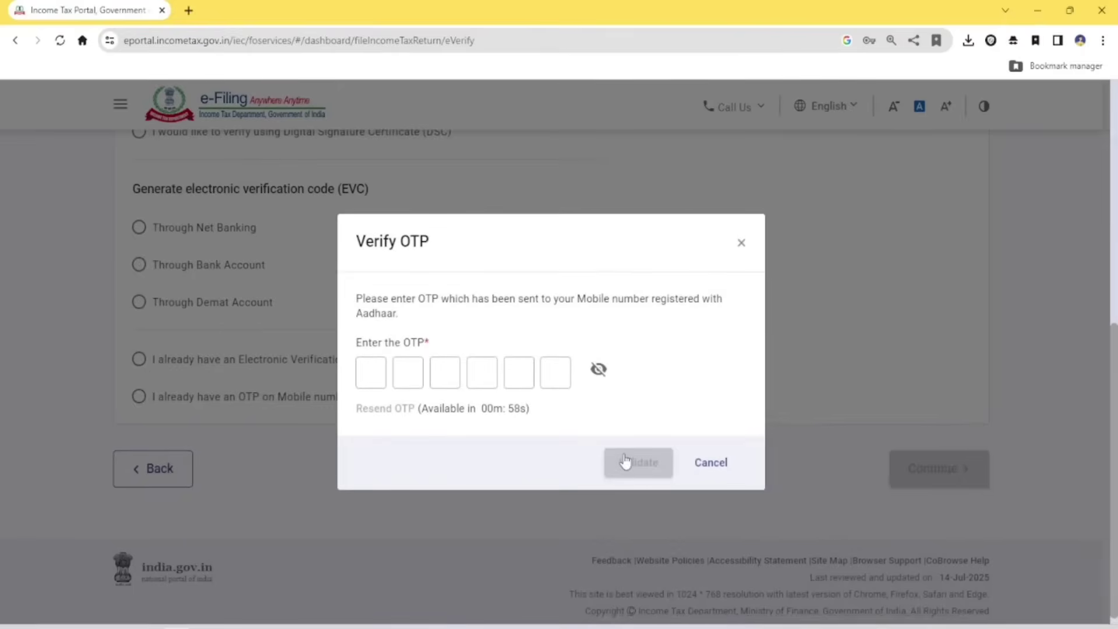
pyautogui.click(366, 375)
pyautogui.write('••••••')
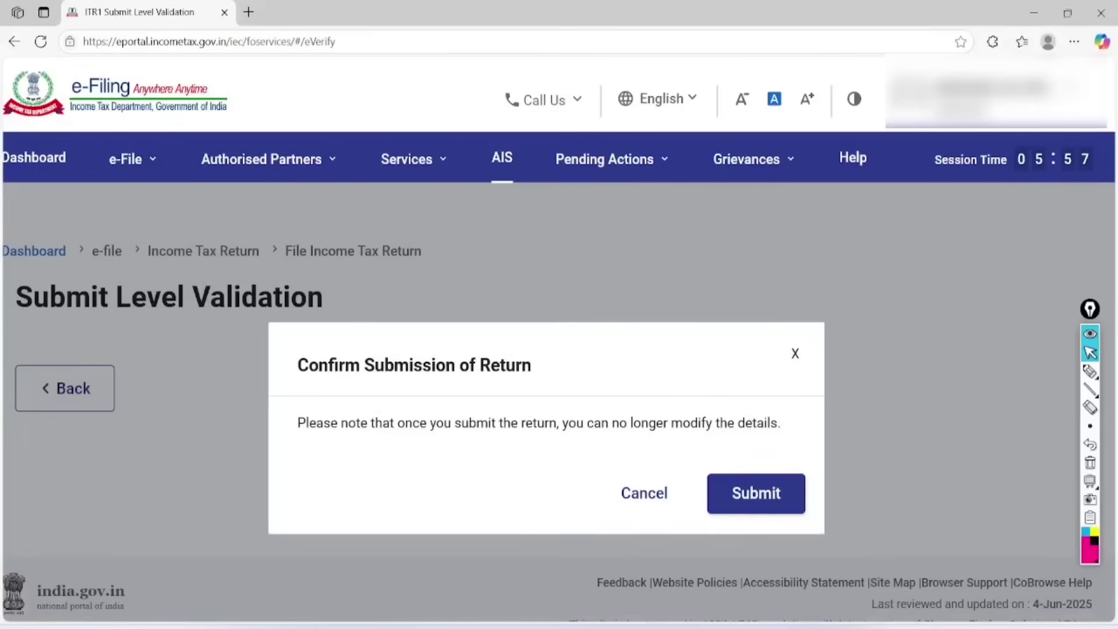
# Annotate the Confirm Submission of Return dialog's warning and submit button, then submit
pyautogui.click(1090, 371)
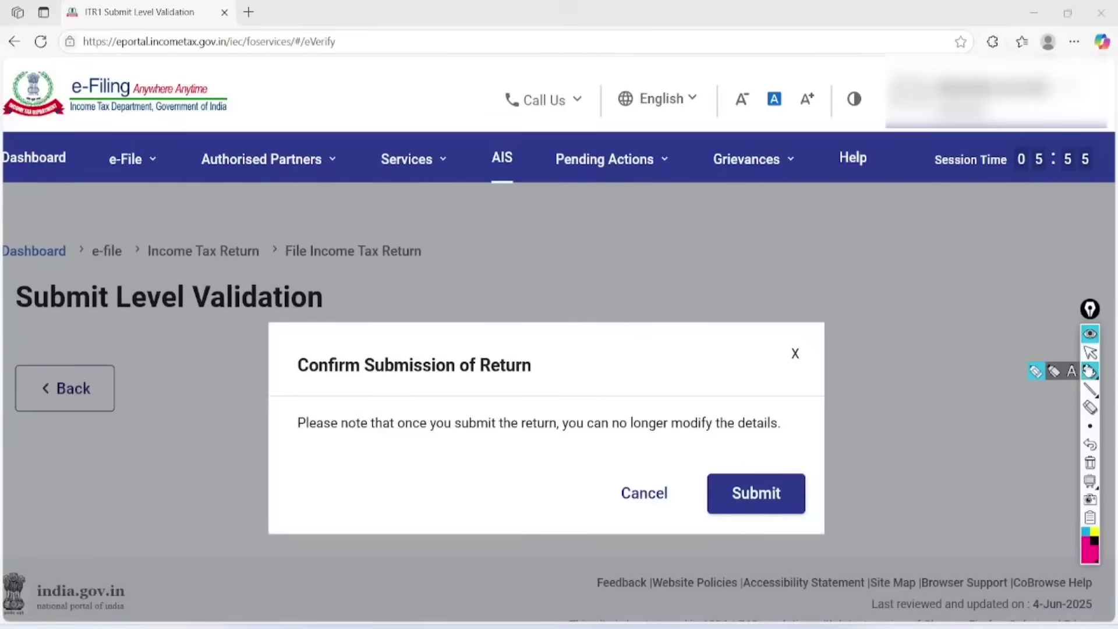
pyautogui.moveTo(553, 325)
pyautogui.mouseDown()
pyautogui.moveTo(319, 314)
pyautogui.moveTo(434, 399)
pyautogui.moveTo(527, 320)
pyautogui.mouseUp()
pyautogui.moveTo(279, 448)
pyautogui.mouseDown()
pyautogui.moveTo(658, 453)
pyautogui.moveTo(806, 400)
pyautogui.moveTo(363, 399)
pyautogui.moveTo(278, 462)
pyautogui.mouseUp()
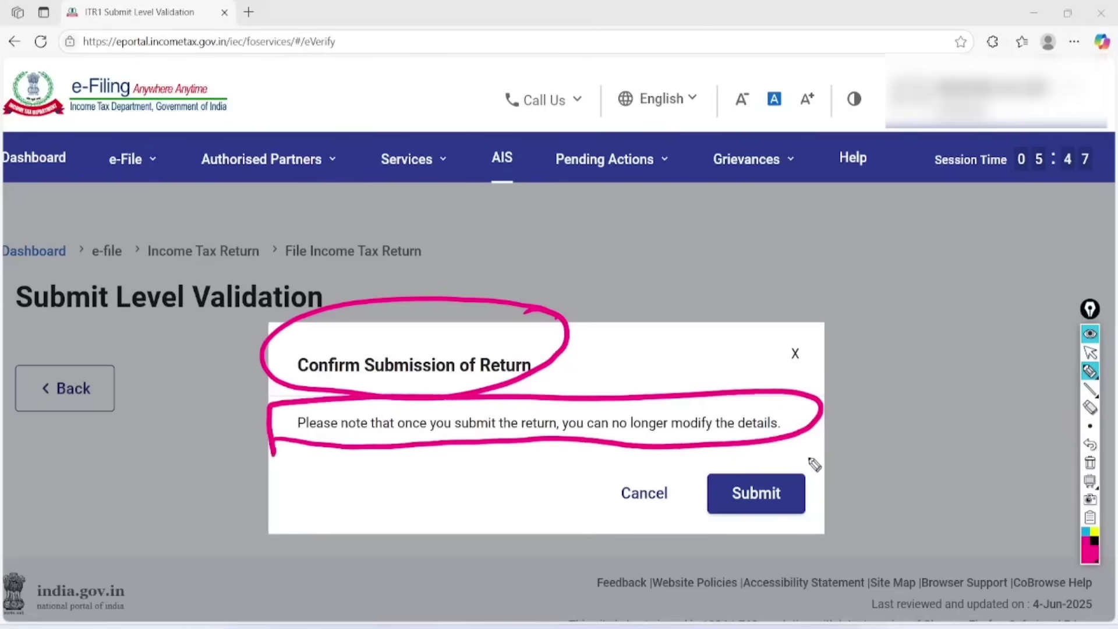
pyautogui.moveTo(814, 460)
pyautogui.mouseDown()
pyautogui.moveTo(776, 534)
pyautogui.moveTo(806, 445)
pyautogui.mouseUp()
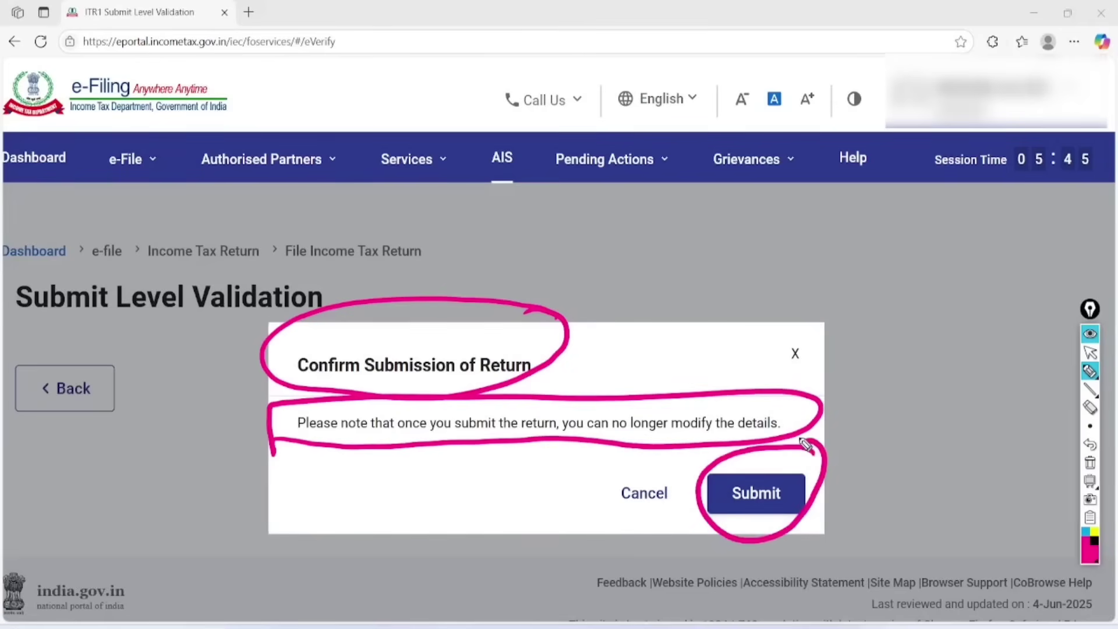
pyautogui.click(1090, 463)
pyautogui.click(1090, 352)
pyautogui.click(755, 493)
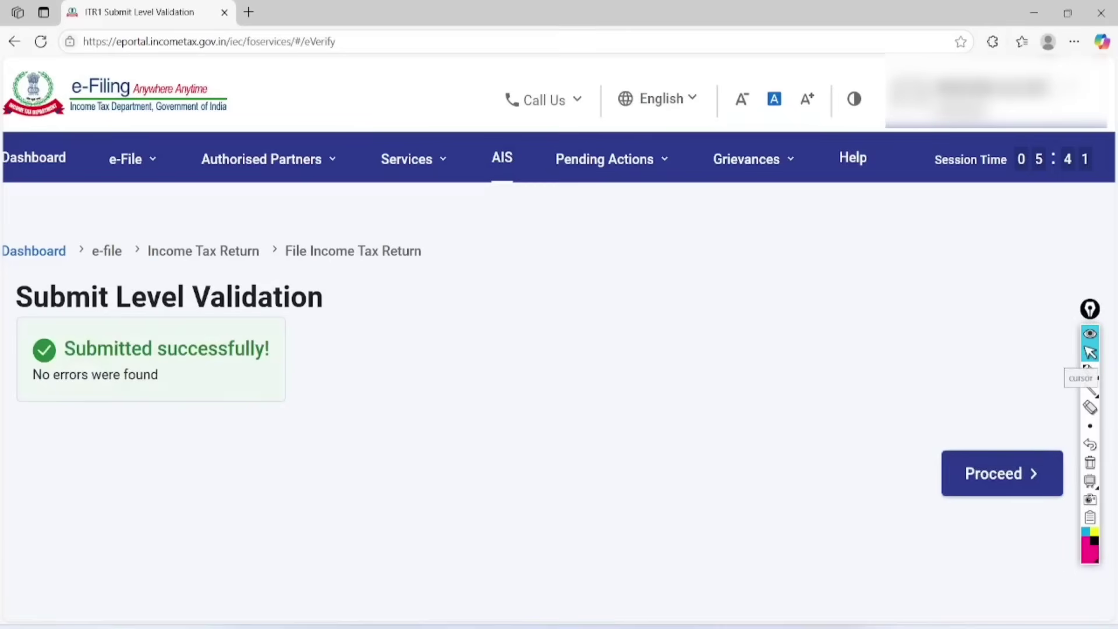
# Circle the Submitted successfully! message, erase it and proceed to confirmation
pyautogui.click(1090, 371)
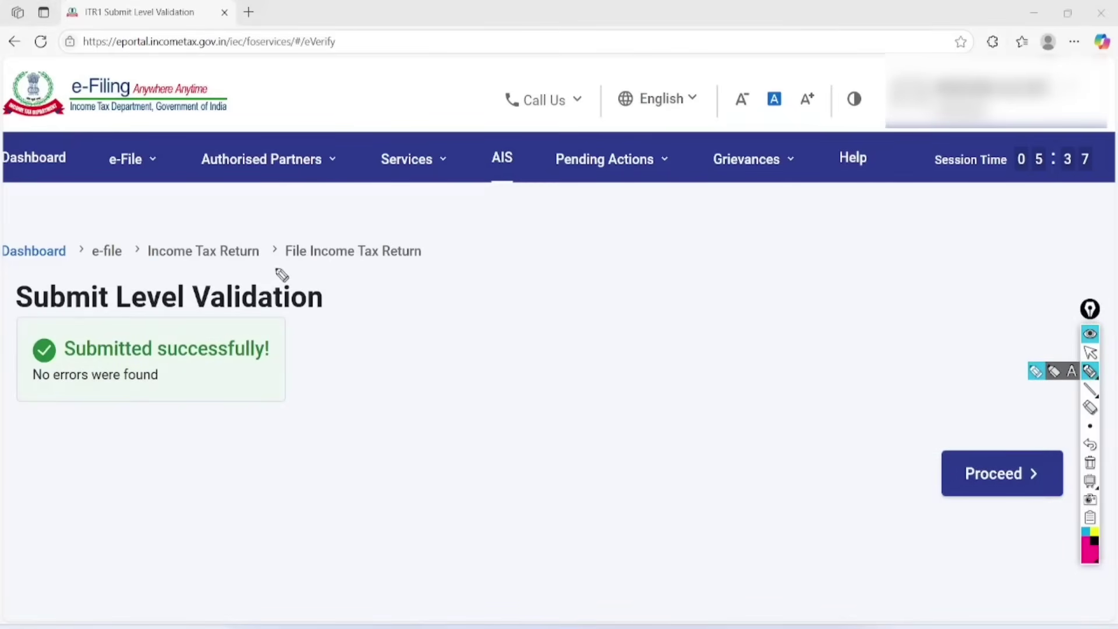
pyautogui.moveTo(280, 322)
pyautogui.mouseDown()
pyautogui.moveTo(54, 284)
pyautogui.moveTo(277, 427)
pyautogui.moveTo(151, 300)
pyautogui.mouseUp()
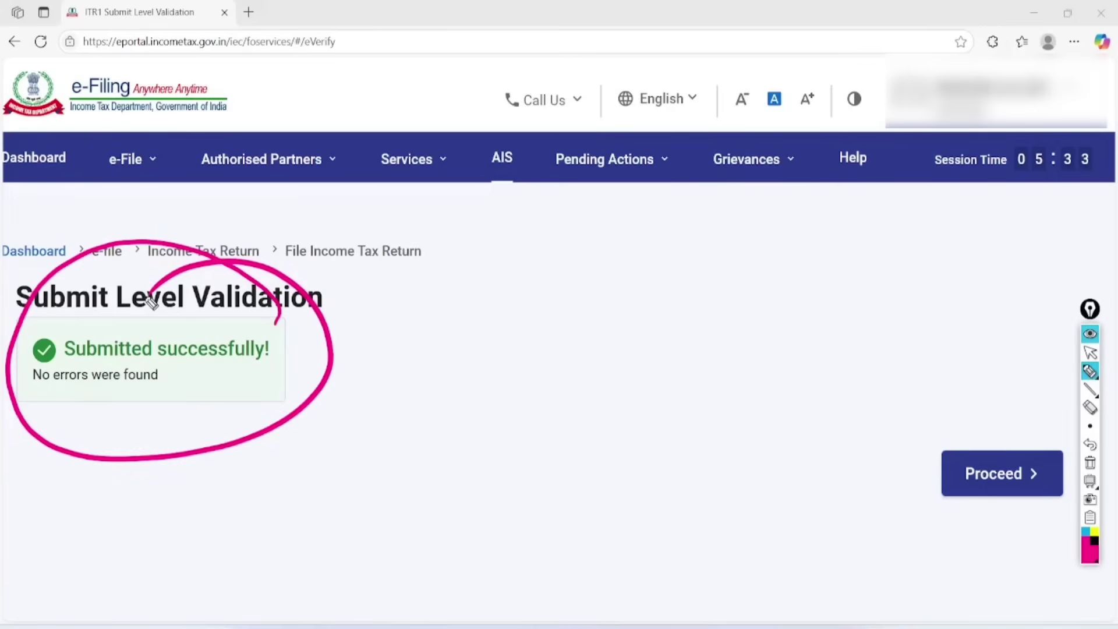
pyautogui.click(1090, 462)
pyautogui.click(1090, 353)
pyautogui.click(1001, 473)
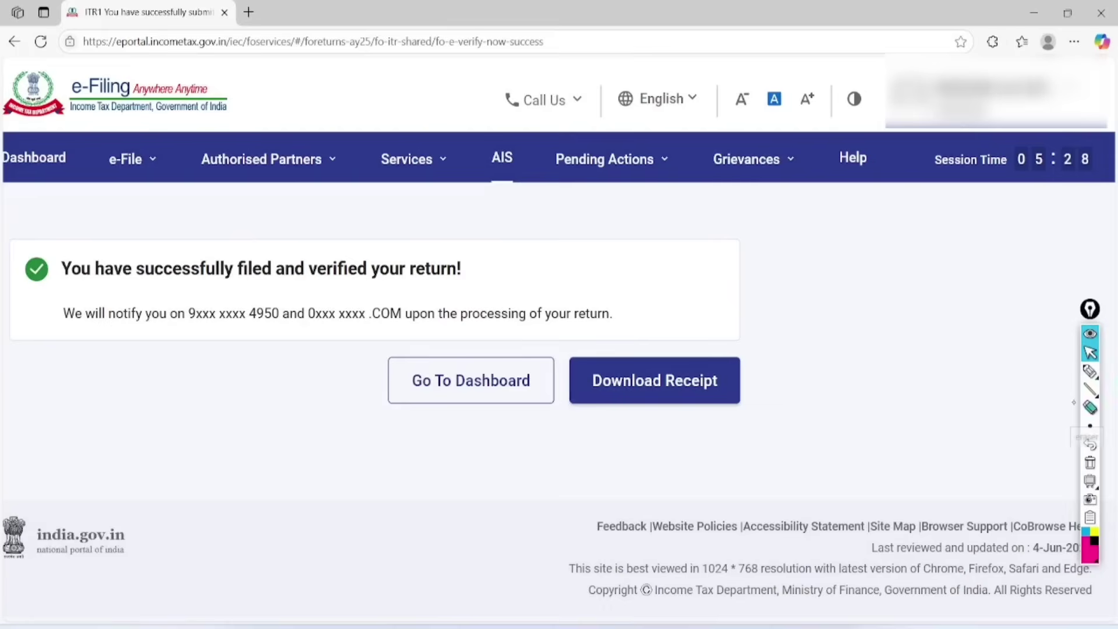
# Annotate the success heading, circling the words 'filed' and 'verified'
pyautogui.click(1087, 371)
pyautogui.hscroll(-1, 1084, 371)
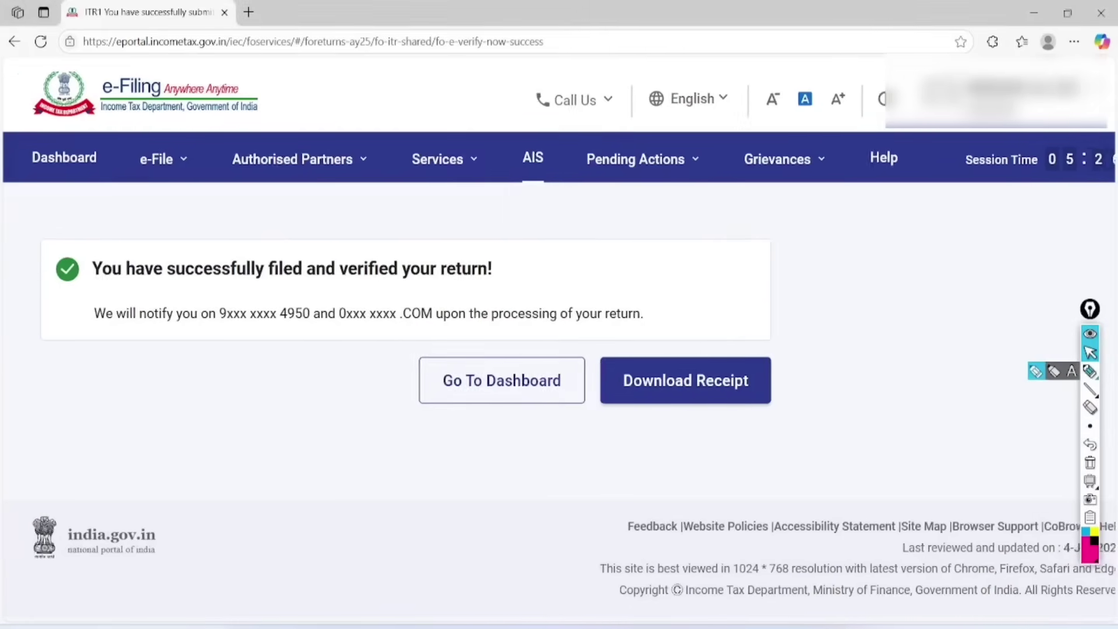
pyautogui.click(1089, 371)
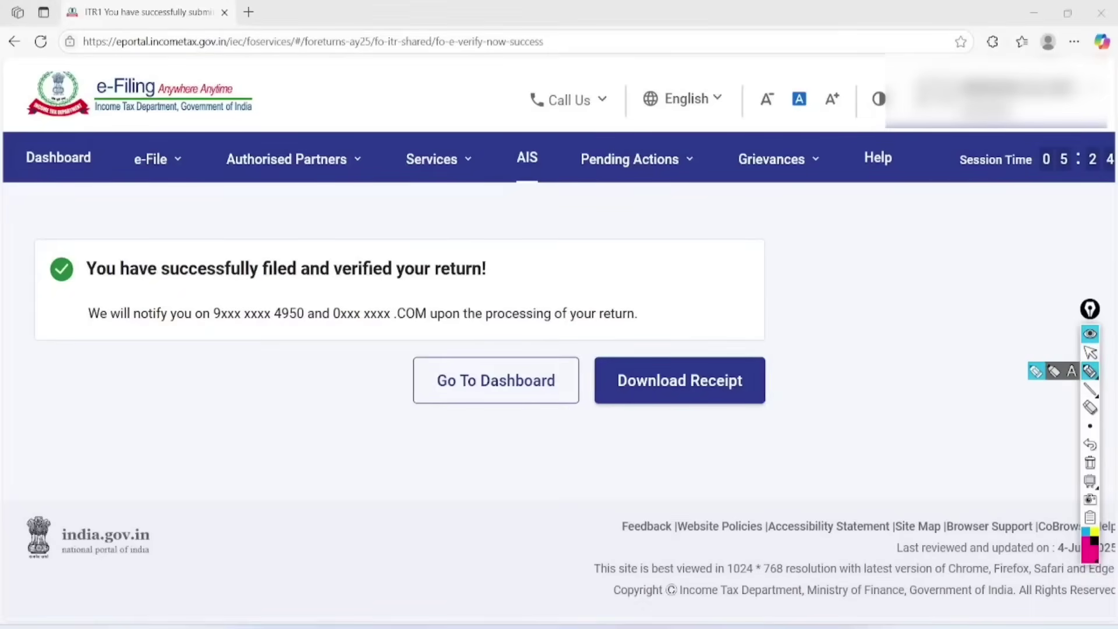
pyautogui.moveTo(320, 229)
pyautogui.mouseDown()
pyautogui.moveTo(324, 273)
pyautogui.moveTo(274, 237)
pyautogui.mouseUp()
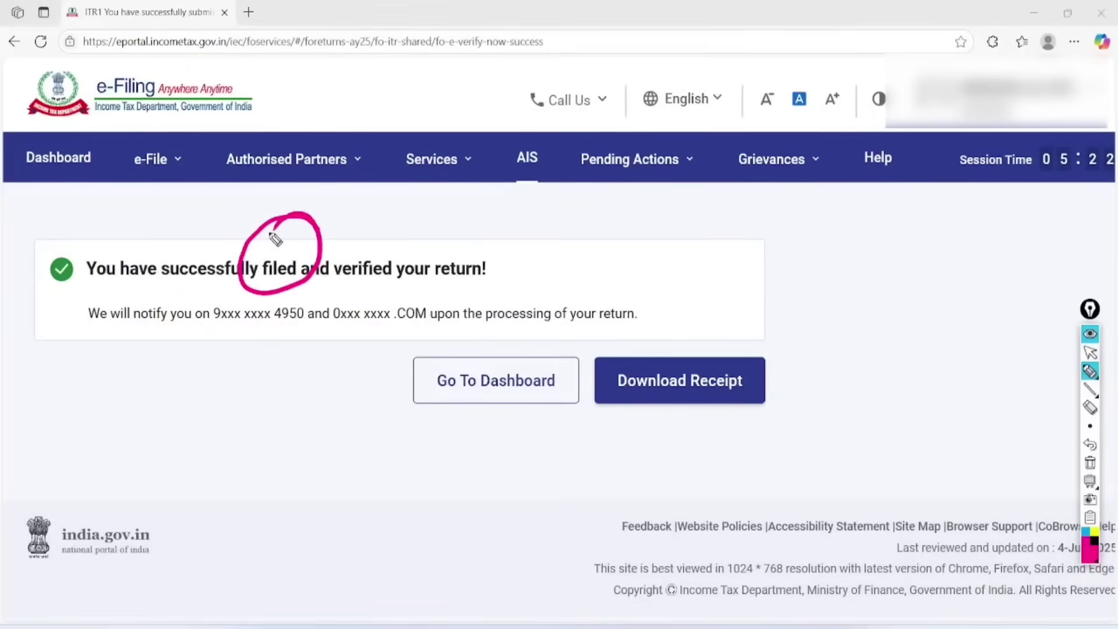
pyautogui.moveTo(433, 225)
pyautogui.mouseDown()
pyautogui.moveTo(386, 282)
pyautogui.moveTo(364, 204)
pyautogui.mouseUp()
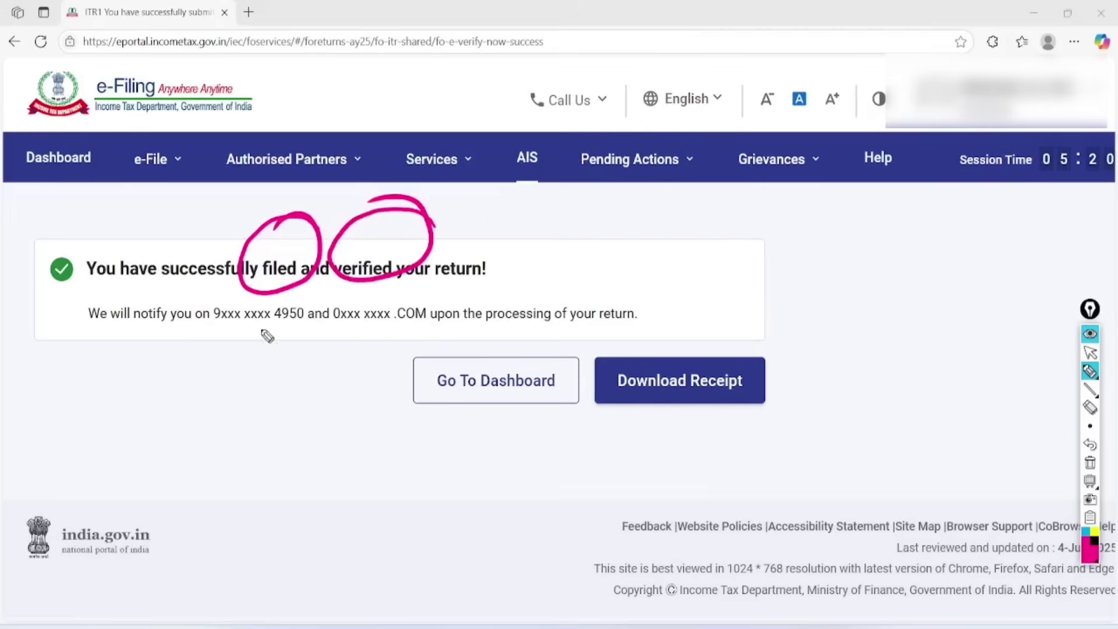
pyautogui.moveTo(314, 292)
pyautogui.mouseDown()
pyautogui.moveTo(250, 291)
pyautogui.moveTo(319, 304)
pyautogui.moveTo(274, 303)
pyautogui.mouseUp()
# Mark the masked contacts, processing note, dashboard link and receipt download option
pyautogui.moveTo(452, 306)
pyautogui.mouseDown()
pyautogui.moveTo(393, 351)
pyautogui.moveTo(368, 298)
pyautogui.mouseUp()
pyautogui.moveTo(455, 334); pyautogui.dragTo(649, 319)
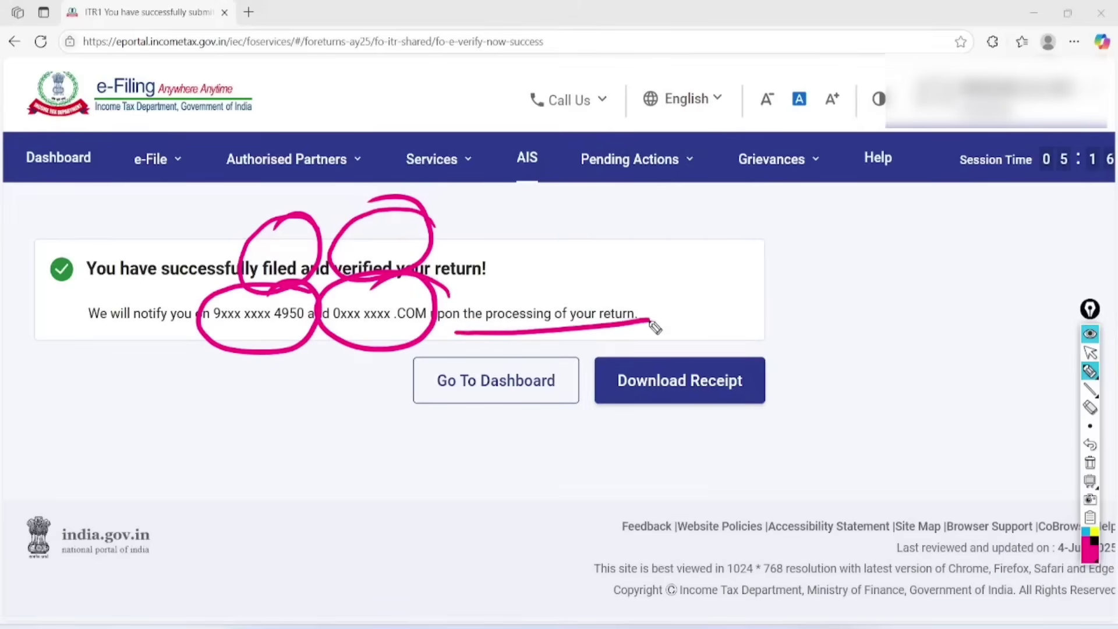
pyautogui.moveTo(482, 351); pyautogui.dragTo(657, 326)
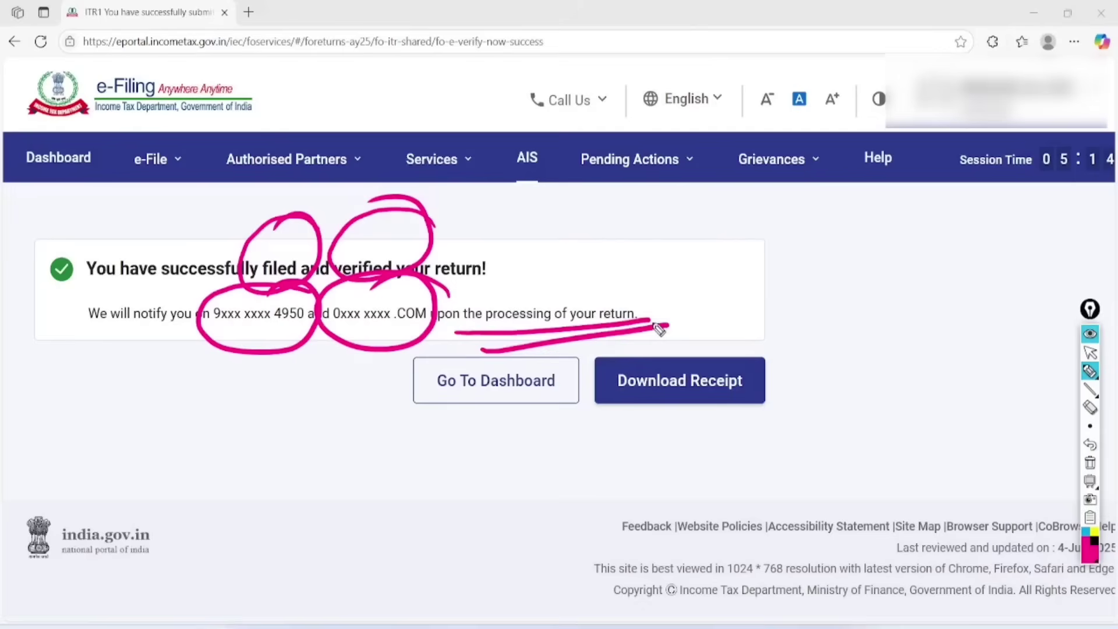
pyautogui.moveTo(166, 265)
pyautogui.mouseDown()
pyautogui.moveTo(73, 294)
pyautogui.moveTo(132, 283)
pyautogui.mouseUp()
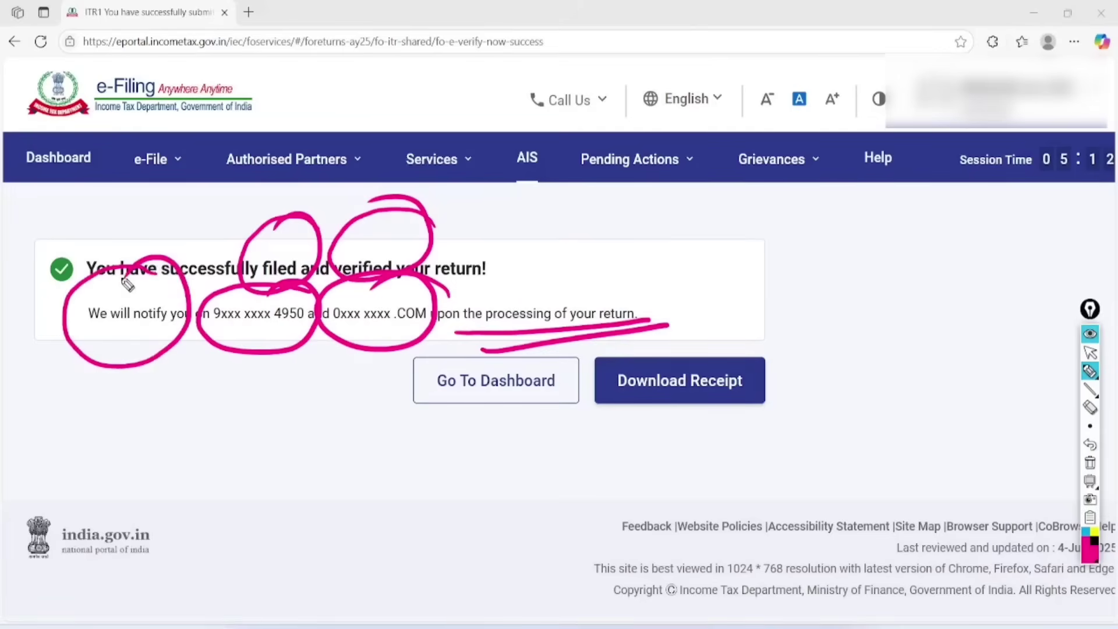
pyautogui.moveTo(402, 406)
pyautogui.mouseDown()
pyautogui.moveTo(529, 389)
pyautogui.moveTo(553, 364)
pyautogui.mouseUp()
pyautogui.moveTo(785, 336)
pyautogui.mouseDown()
pyautogui.moveTo(661, 457)
pyautogui.moveTo(670, 310)
pyautogui.mouseUp()
# Clear the annotations, download the acknowledgement receipt and open the PDF
pyautogui.click(1089, 463)
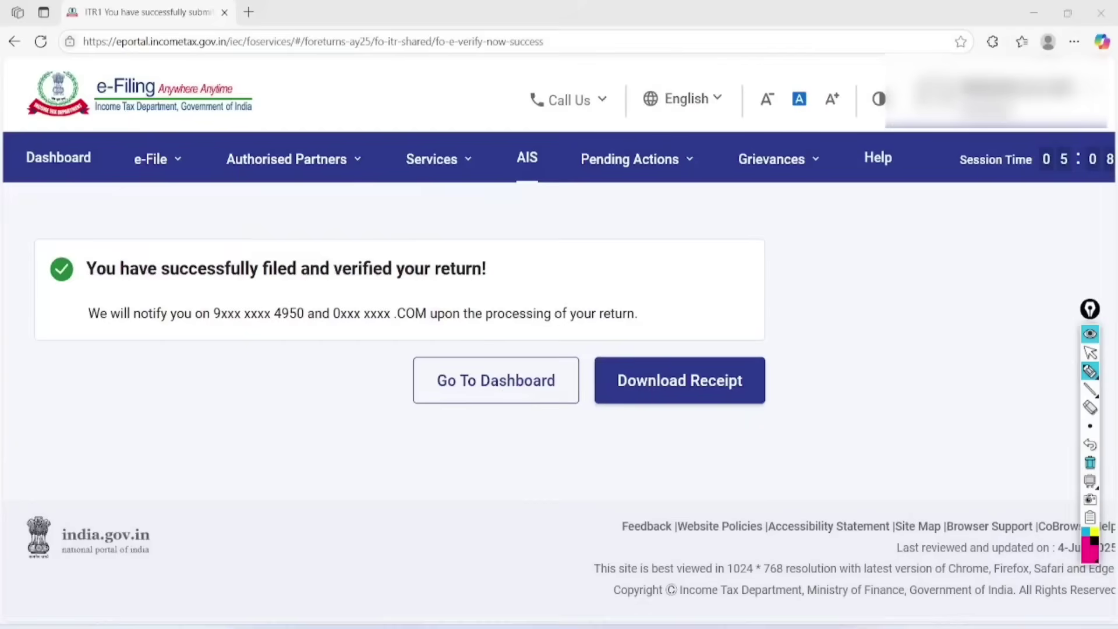
pyautogui.click(1090, 352)
pyautogui.click(679, 381)
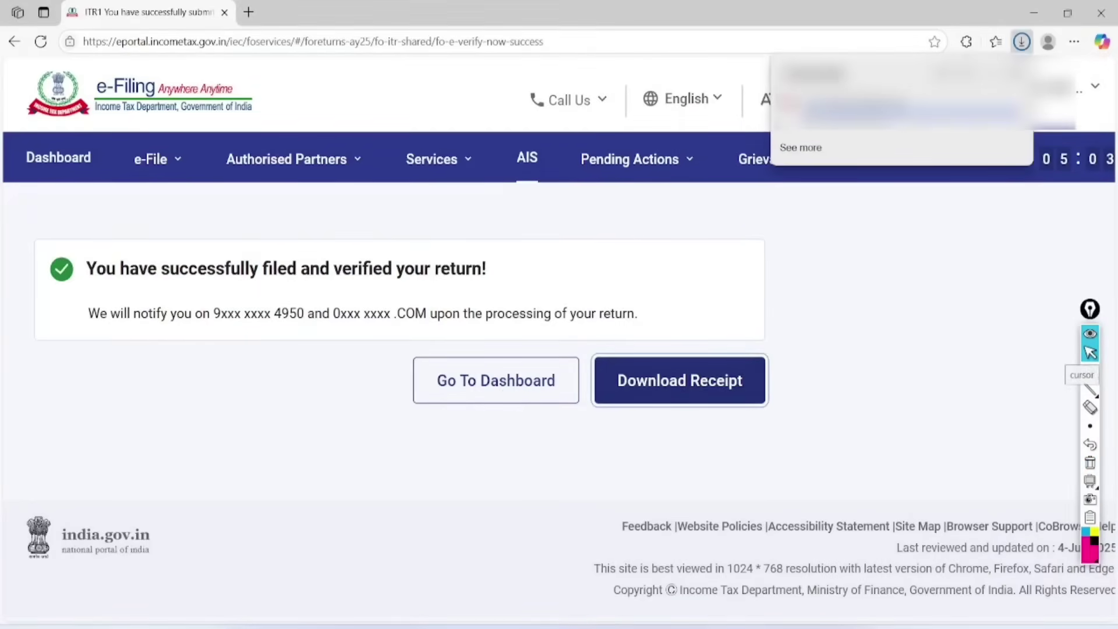
pyautogui.click(820, 119)
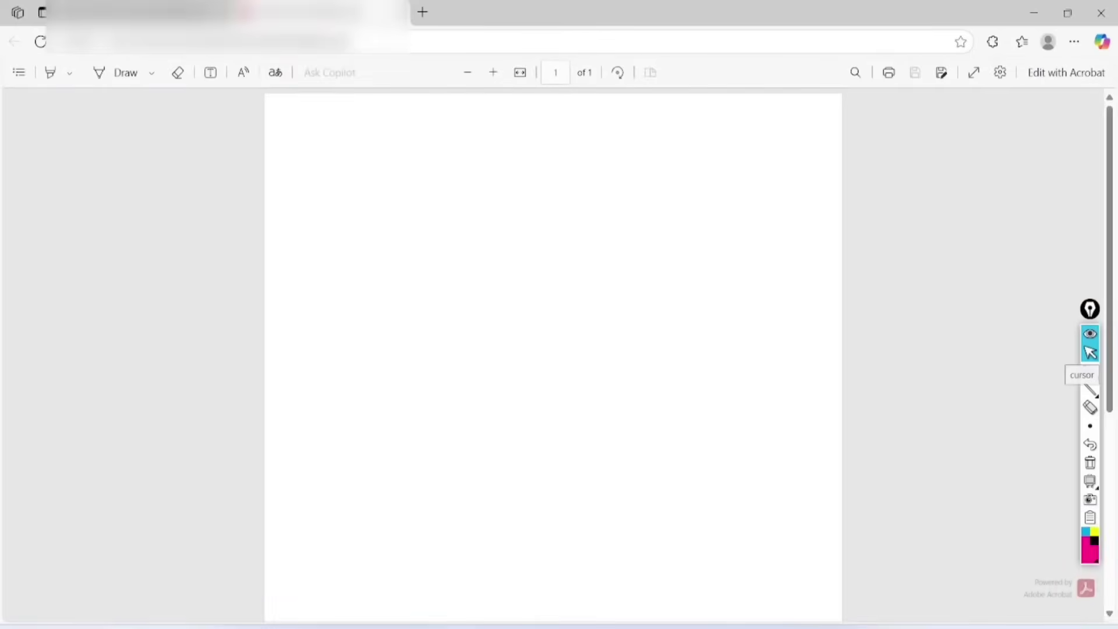
# Circle the filing date, acknowledgement number, Total Income 3,38,760 and refund 44,280
pyautogui.scroll(3, 553, 326)
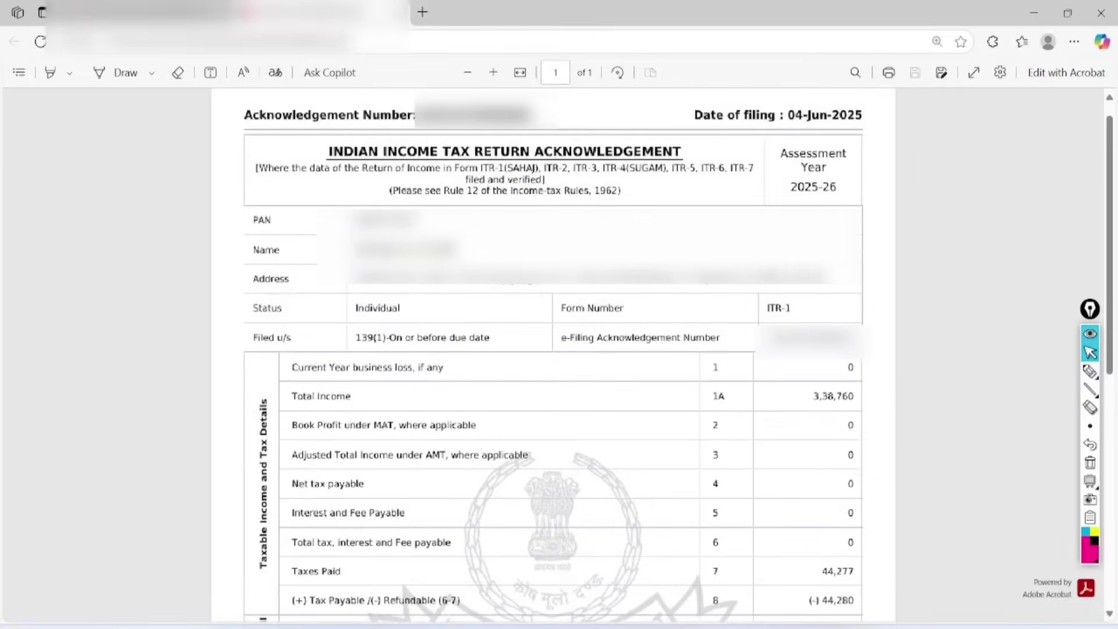
pyautogui.click(1089, 370)
pyautogui.moveTo(859, 119)
pyautogui.mouseDown()
pyautogui.moveTo(740, 113)
pyautogui.moveTo(855, 111)
pyautogui.moveTo(896, 157)
pyautogui.moveTo(779, 113)
pyautogui.mouseUp()
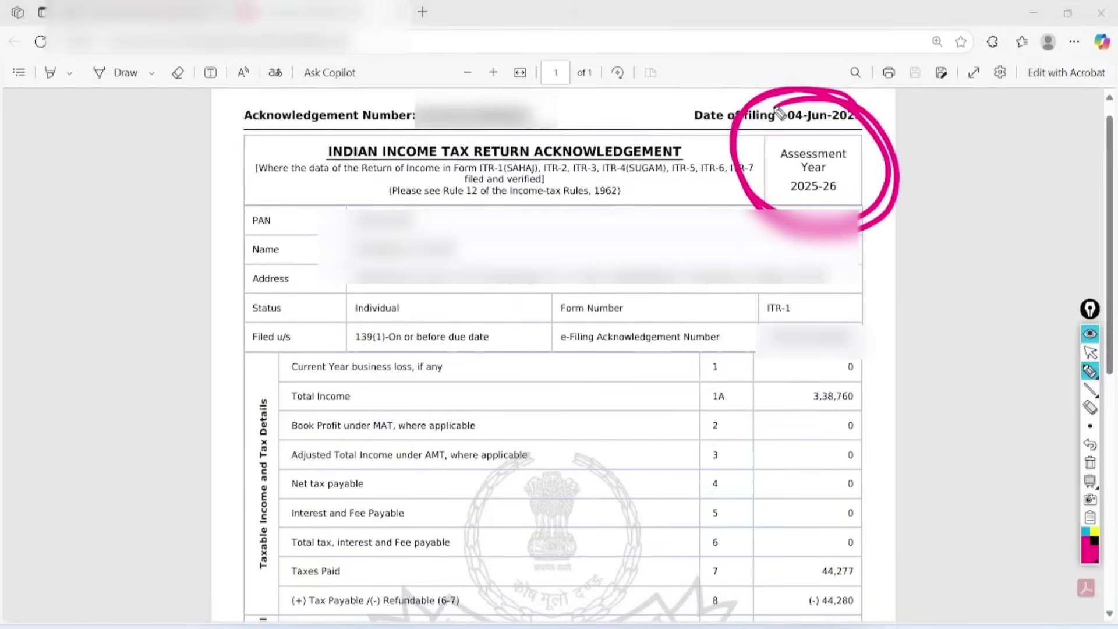
pyautogui.moveTo(873, 336)
pyautogui.mouseDown()
pyautogui.moveTo(863, 319)
pyautogui.moveTo(898, 312)
pyautogui.moveTo(806, 323)
pyautogui.mouseUp()
pyautogui.moveTo(868, 542)
pyautogui.mouseDown()
pyautogui.moveTo(863, 530)
pyautogui.moveTo(928, 543)
pyautogui.moveTo(835, 510)
pyautogui.mouseUp()
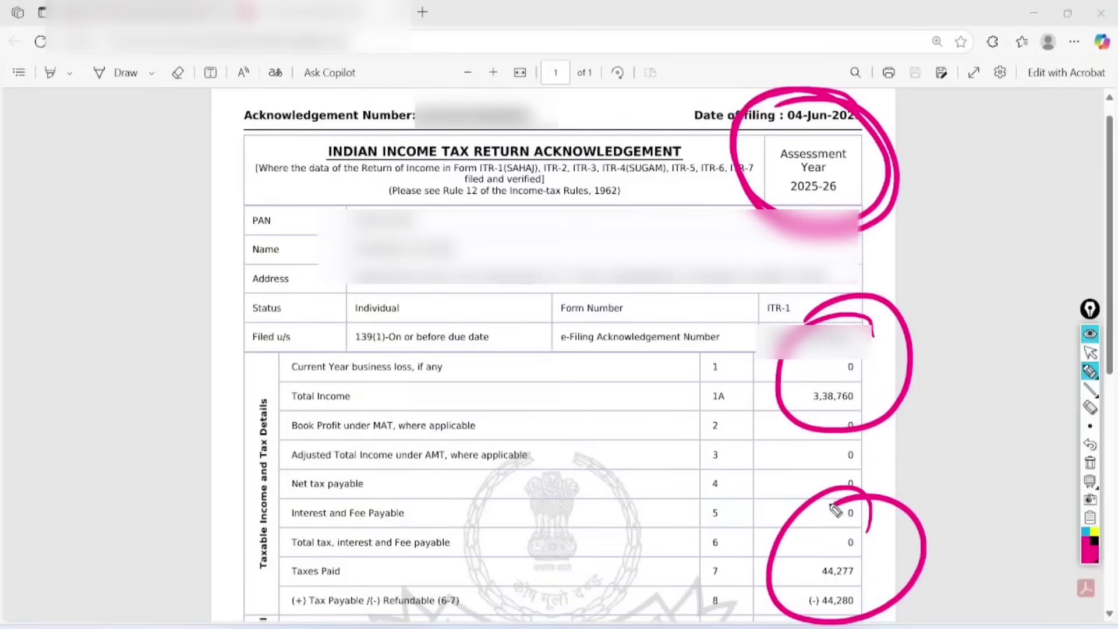
# Handwrite AIS, TIS and 26 in the left margin, then clear the drawings
pyautogui.moveTo(96, 279)
pyautogui.mouseDown()
pyautogui.moveTo(82, 232)
pyautogui.moveTo(134, 250)
pyautogui.mouseUp()
pyautogui.moveTo(85, 247); pyautogui.dragTo(116, 224)
pyautogui.moveTo(141, 170); pyautogui.dragTo(132, 229)
pyautogui.moveTo(168, 185)
pyautogui.mouseDown()
pyautogui.moveTo(157, 180)
pyautogui.moveTo(154, 232)
pyautogui.mouseUp()
pyautogui.moveTo(103, 302)
pyautogui.mouseDown()
pyautogui.moveTo(138, 266)
pyautogui.moveTo(163, 305)
pyautogui.mouseUp()
pyautogui.moveTo(170, 227); pyautogui.dragTo(179, 290)
pyautogui.moveTo(201, 201); pyautogui.dragTo(182, 278)
pyautogui.moveTo(150, 352)
pyautogui.mouseDown()
pyautogui.moveTo(199, 349)
pyautogui.moveTo(241, 308)
pyautogui.mouseUp()
pyautogui.click(1090, 463)
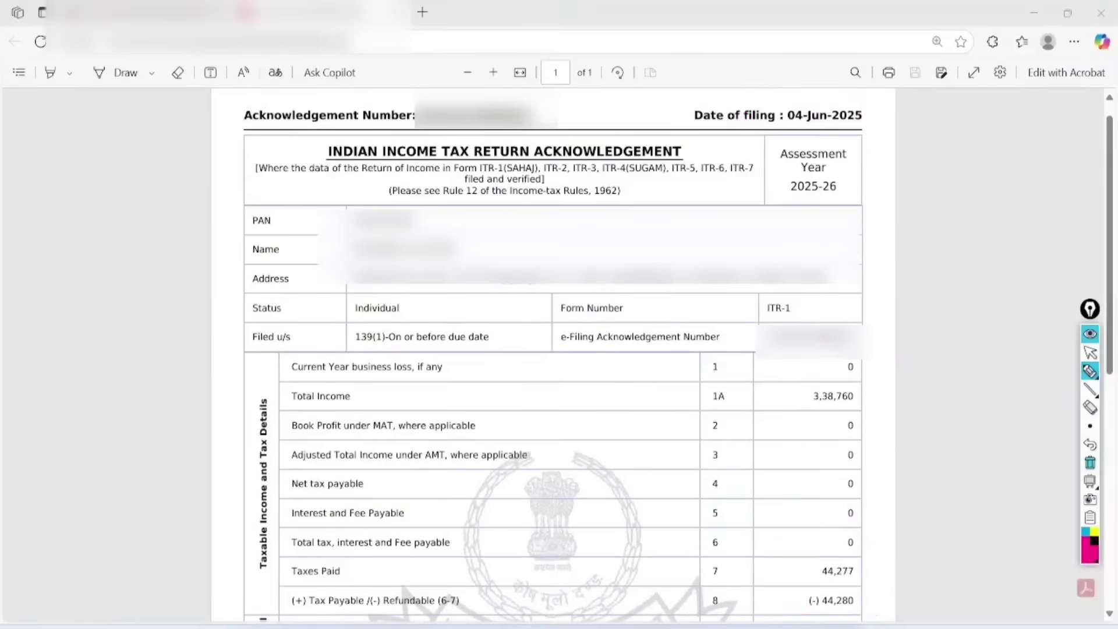
# Handwrite a contact phone number in the margin and underline it
pyautogui.moveTo(45, 174)
pyautogui.mouseDown()
pyautogui.moveTo(75, 204)
pyautogui.moveTo(58, 152)
pyautogui.moveTo(76, 175)
pyautogui.mouseUp()
pyautogui.click(119, 114)
pyautogui.moveTo(88, 131); pyautogui.dragTo(120, 165)
pyautogui.moveTo(145, 119)
pyautogui.mouseDown()
pyautogui.moveTo(154, 135)
pyautogui.moveTo(145, 119)
pyautogui.mouseUp()
pyautogui.moveTo(60, 226); pyautogui.dragTo(101, 260)
pyautogui.moveTo(101, 212)
pyautogui.mouseDown()
pyautogui.moveTo(107, 228)
pyautogui.moveTo(147, 231)
pyautogui.mouseUp()
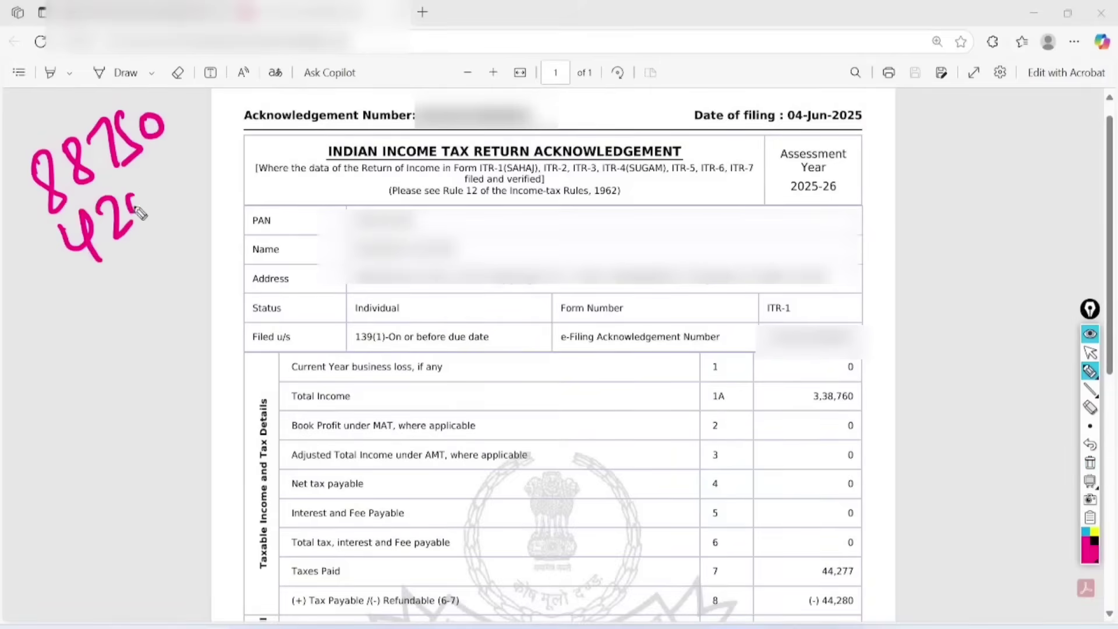
pyautogui.moveTo(148, 189); pyautogui.dragTo(146, 192)
pyautogui.moveTo(169, 175); pyautogui.dragTo(166, 177)
pyautogui.moveTo(186, 166); pyautogui.dragTo(184, 169)
pyautogui.moveTo(87, 282)
pyautogui.mouseDown()
pyautogui.moveTo(207, 183)
pyautogui.moveTo(212, 202)
pyautogui.mouseUp()
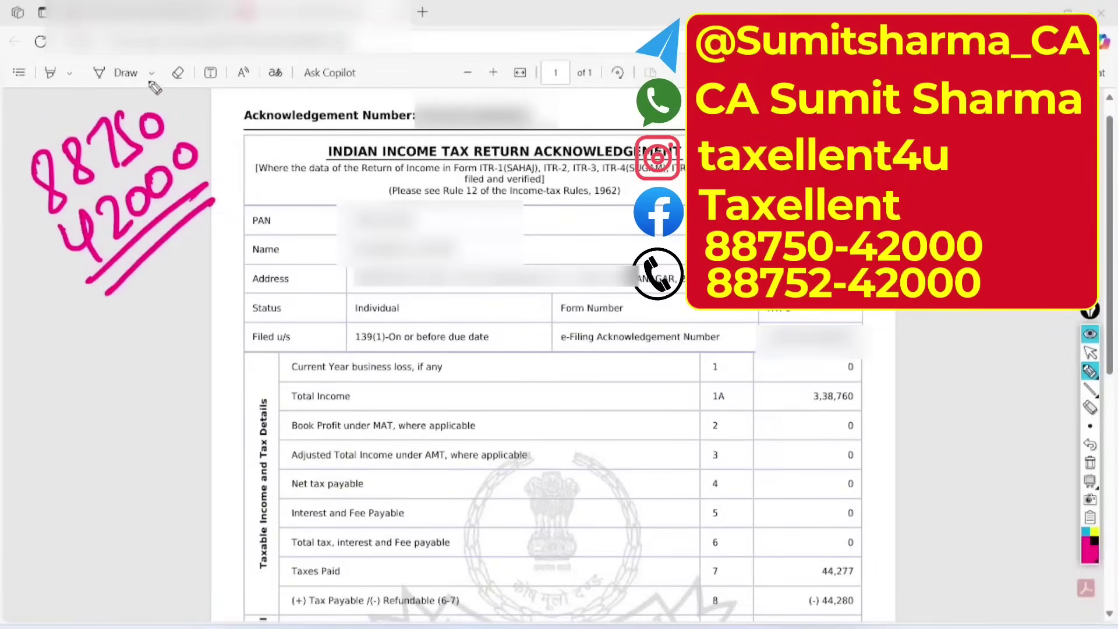
pyautogui.moveTo(145, 61)
pyautogui.mouseDown()
pyautogui.moveTo(135, 329)
pyautogui.moveTo(125, 83)
pyautogui.mouseUp()
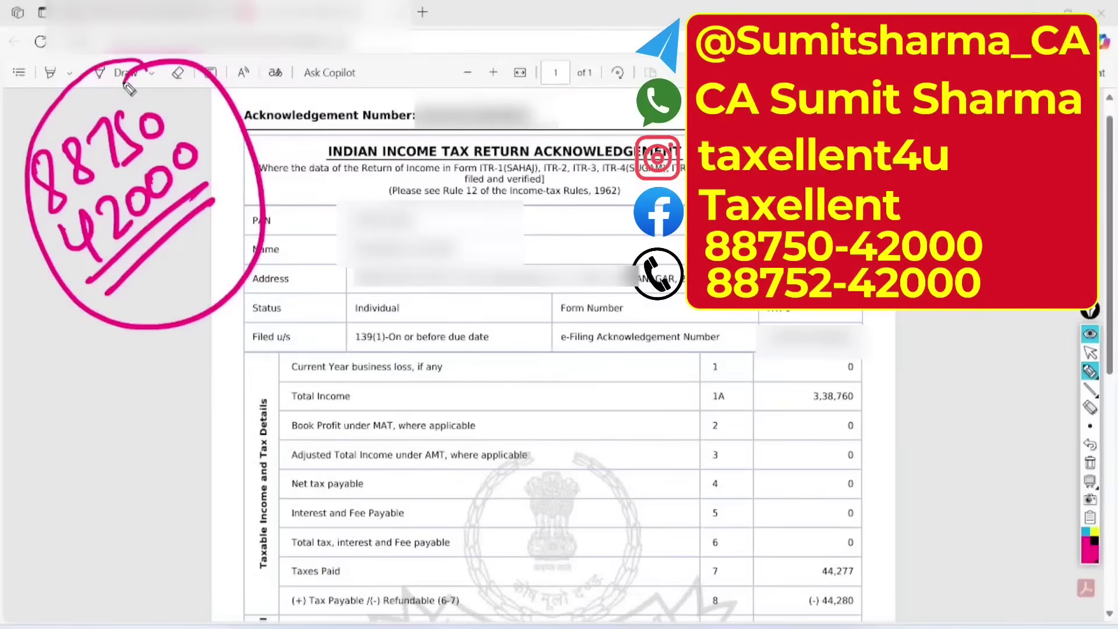
pyautogui.moveTo(543, 198)
pyautogui.mouseDown()
pyautogui.moveTo(582, 235)
pyautogui.moveTo(624, 185)
pyautogui.moveTo(634, 201)
pyautogui.mouseUp()
pyautogui.moveTo(570, 259)
pyautogui.mouseDown()
pyautogui.moveTo(642, 217)
pyautogui.moveTo(663, 220)
pyautogui.mouseUp()
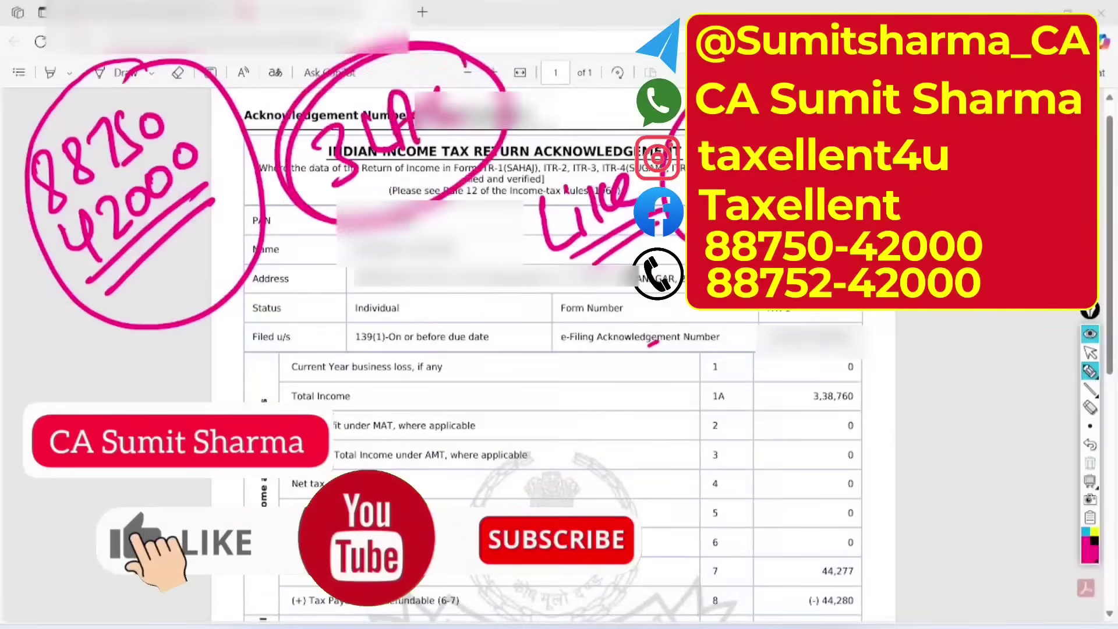
pyautogui.click(1089, 463)
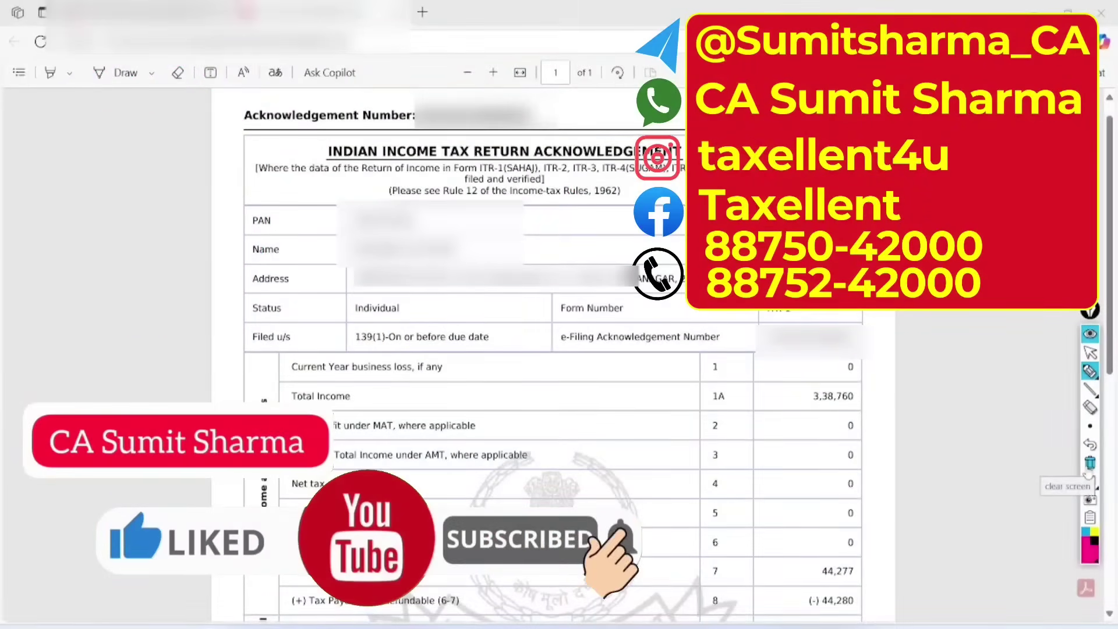